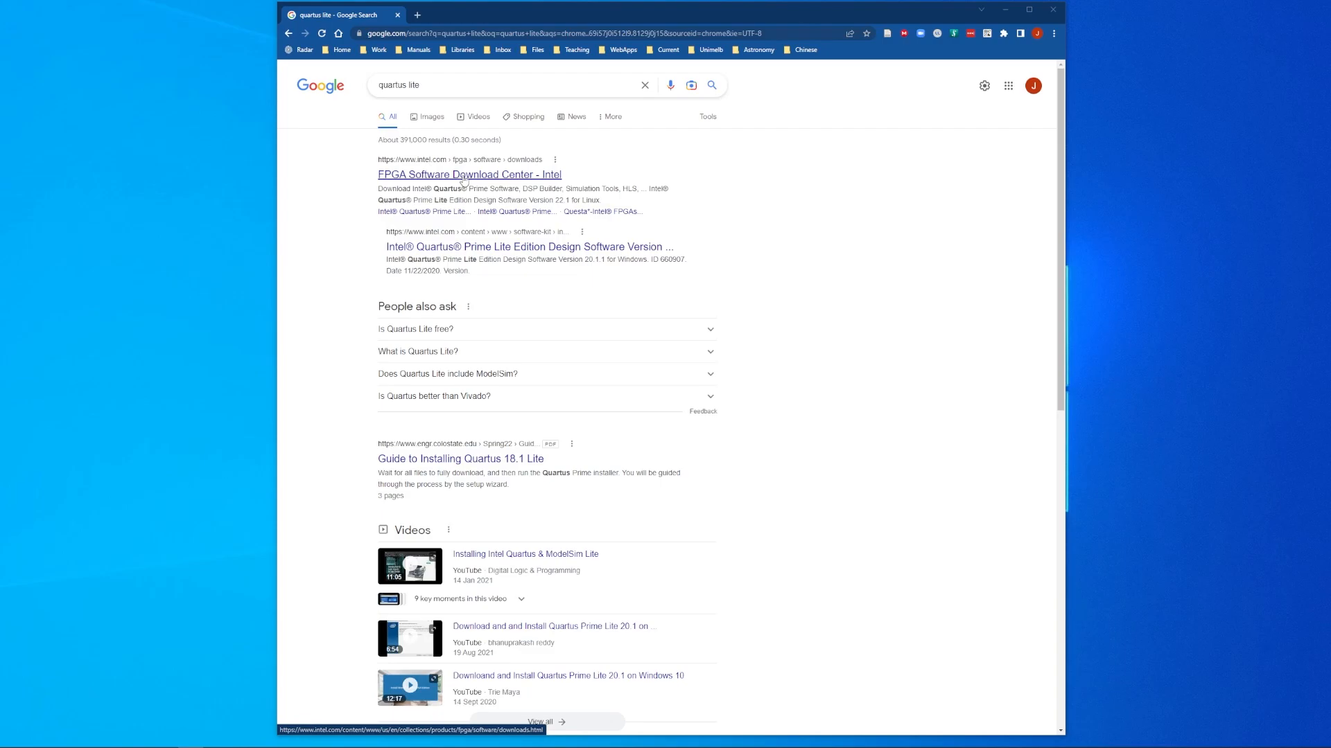
Step: Open the 'FPGA Software Download Center - Intel' result and scroll to Quartus Prime Lite for Windows
{"action": "left_click", "coordinate": [464, 178]}
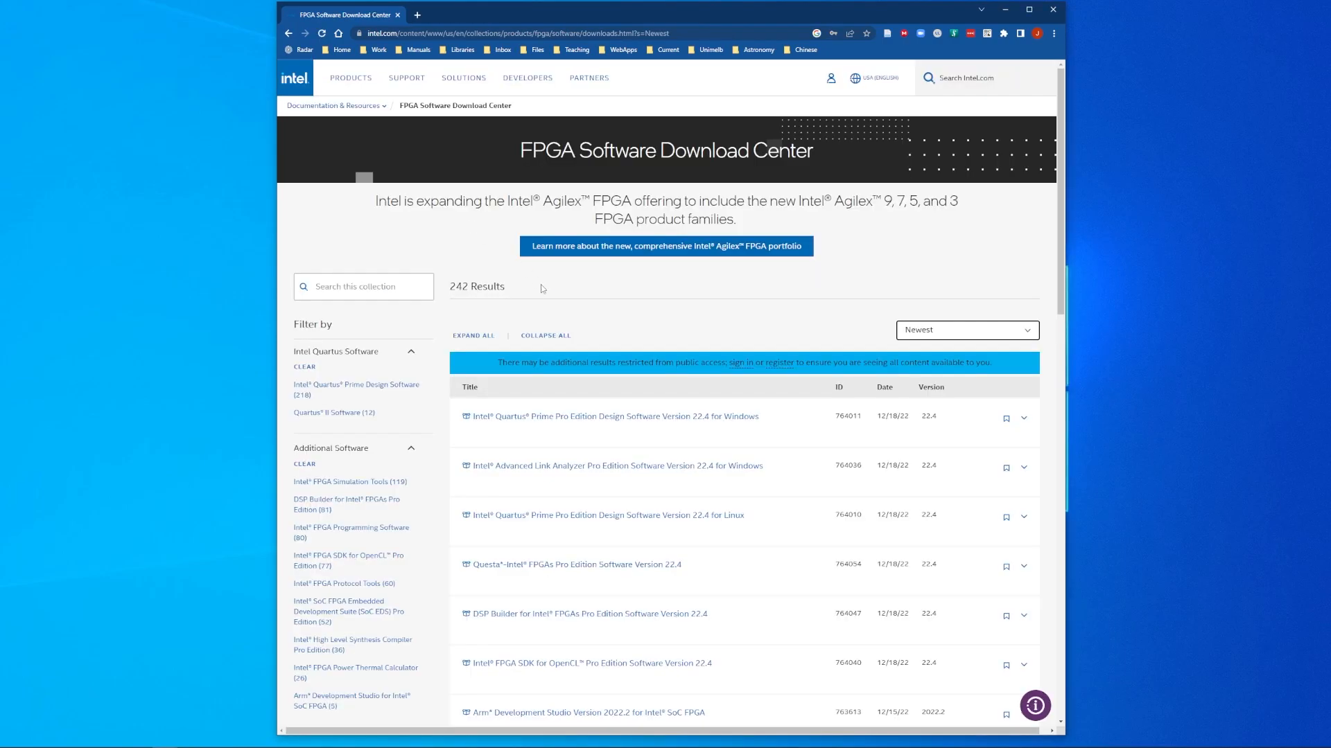
{"action": "scroll", "coordinate": [585, 408], "scroll_direction": "down", "scroll_amount": 5}
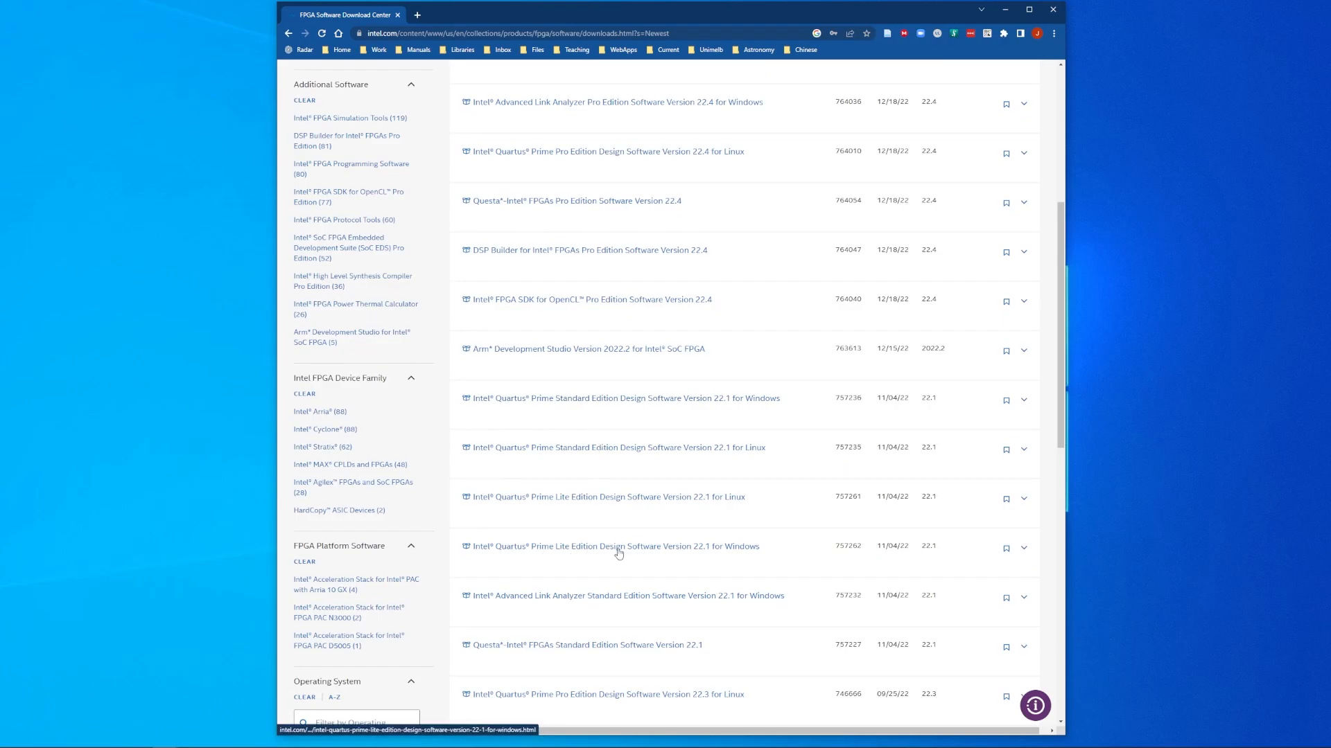
Step: Download the 5.5 GB Quartus-lite-22.1std.0.915-windows.tar from the Lite 22.1 Windows page
{"action": "left_click", "coordinate": [729, 547]}
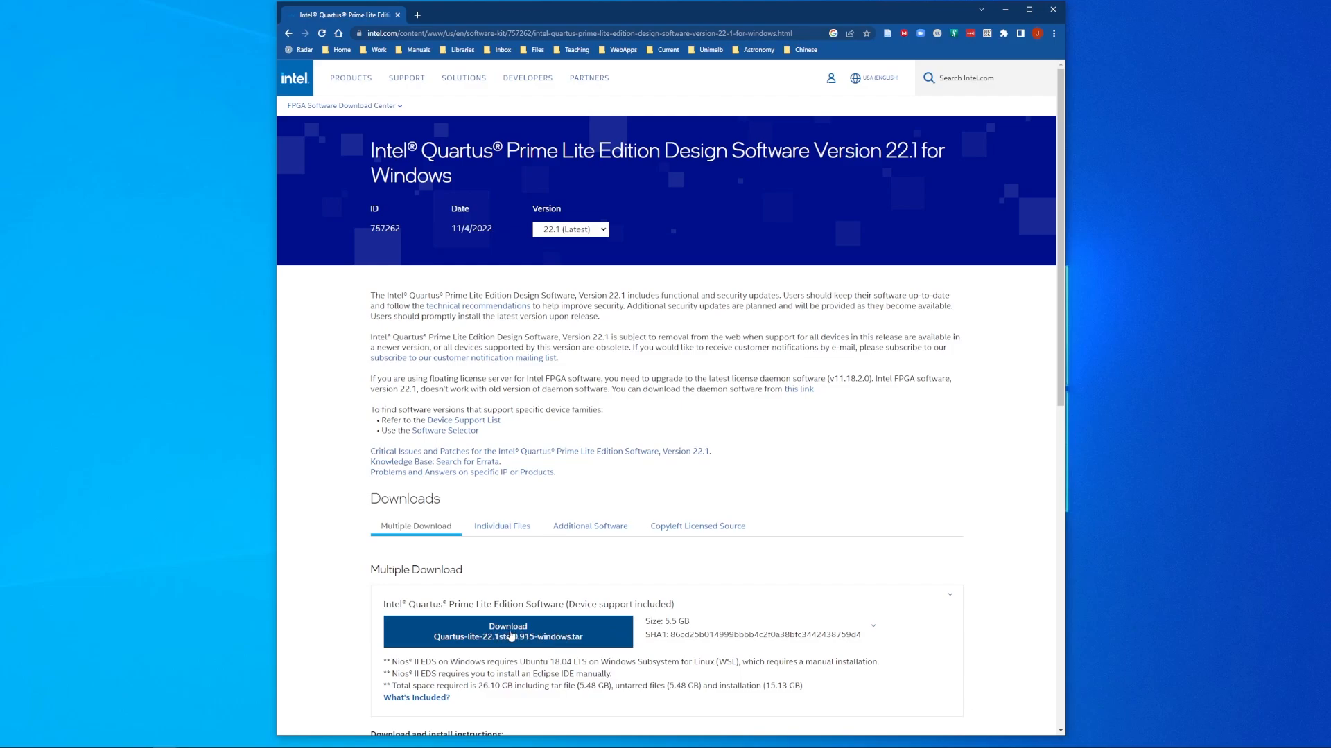
{"action": "left_click", "coordinate": [511, 635]}
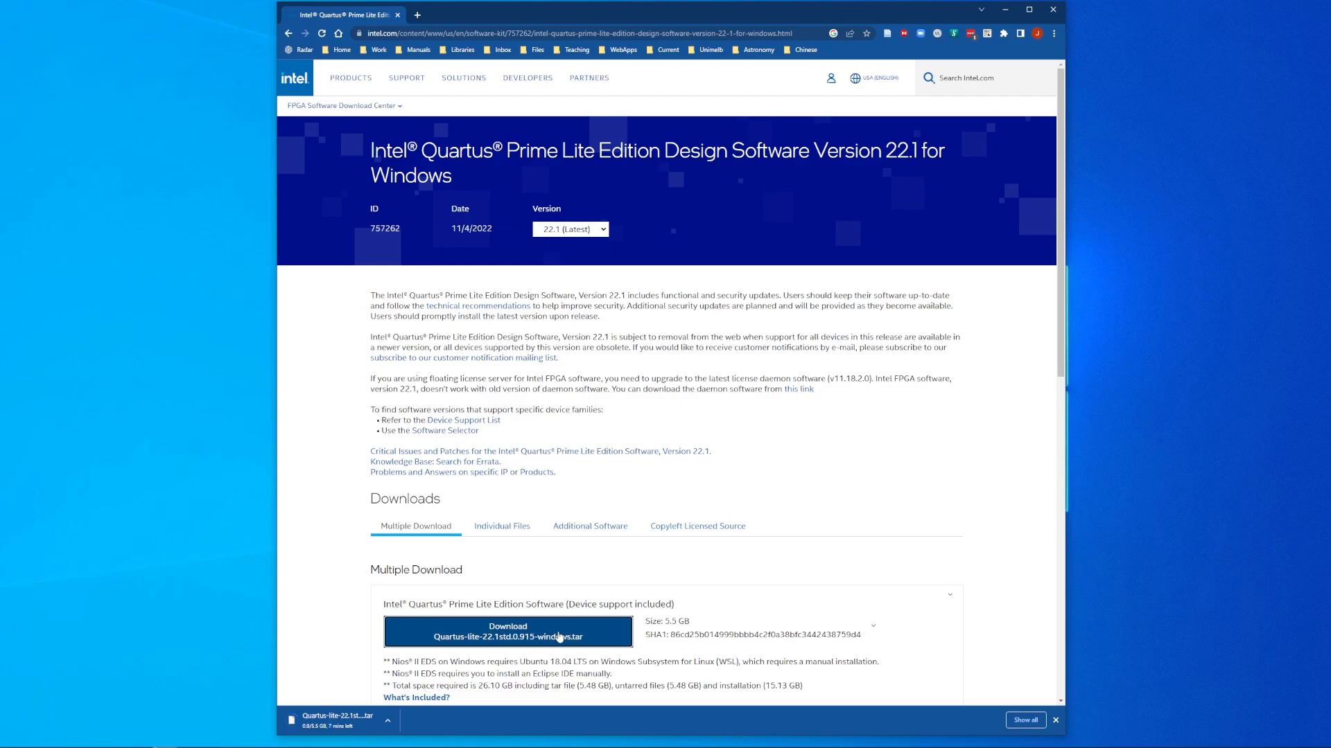
Step: Search the web for 7zip and download the 64-bit Windows installer from 7-zip.org
{"action": "left_click", "coordinate": [417, 15]}
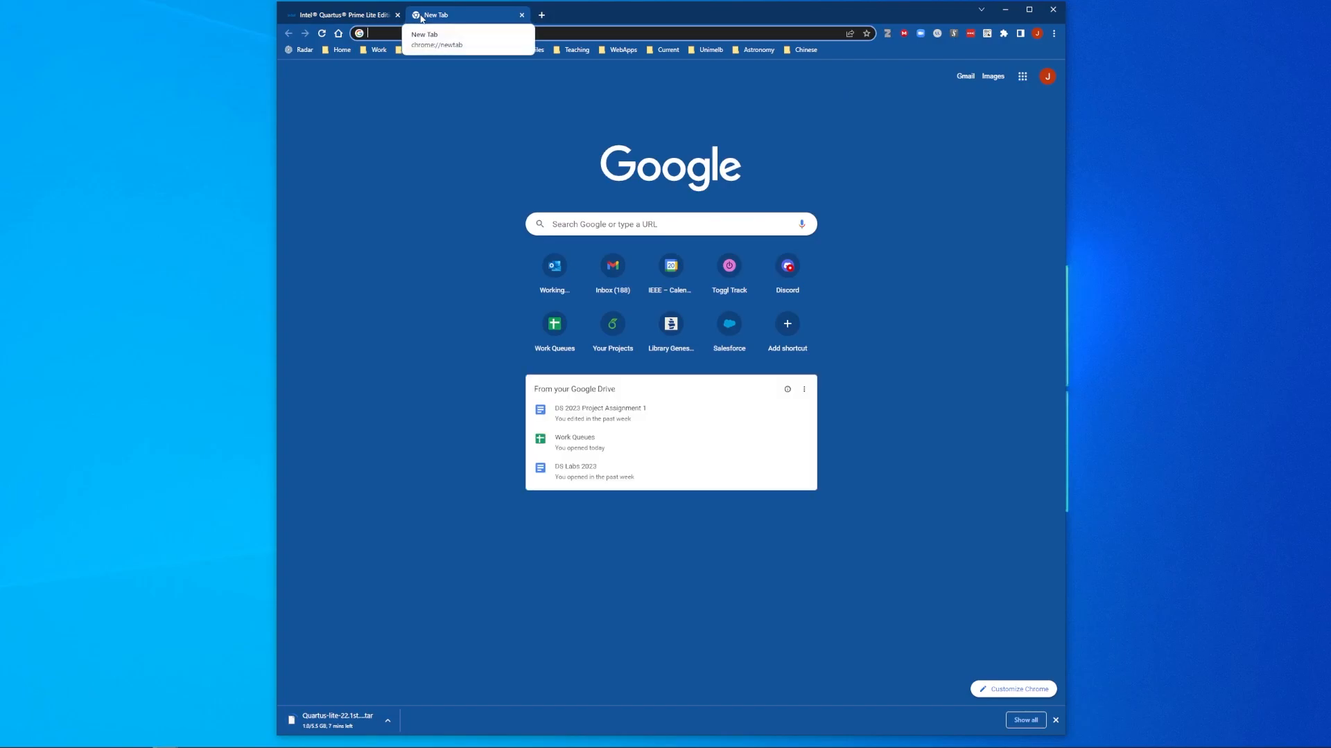
{"action": "type", "text": "7zip"}
{"action": "key", "text": "Return"}
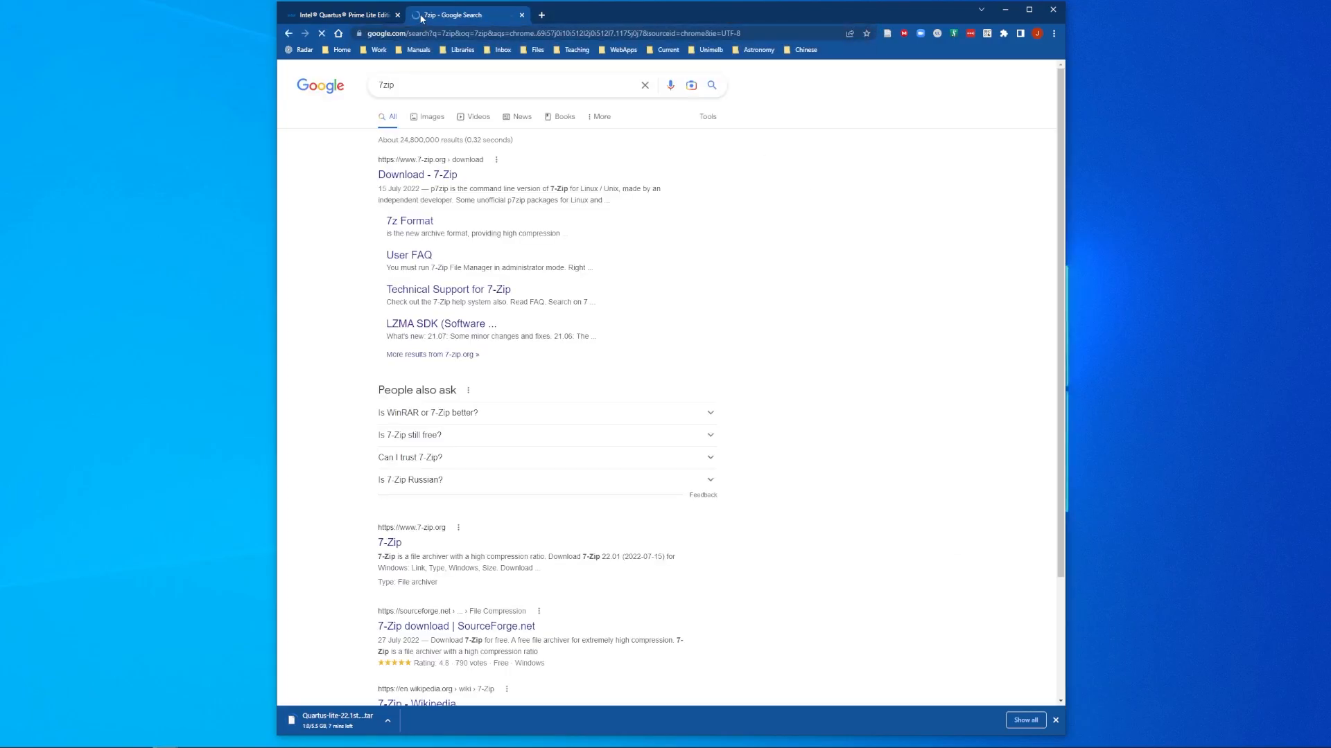
{"action": "left_click", "coordinate": [419, 177]}
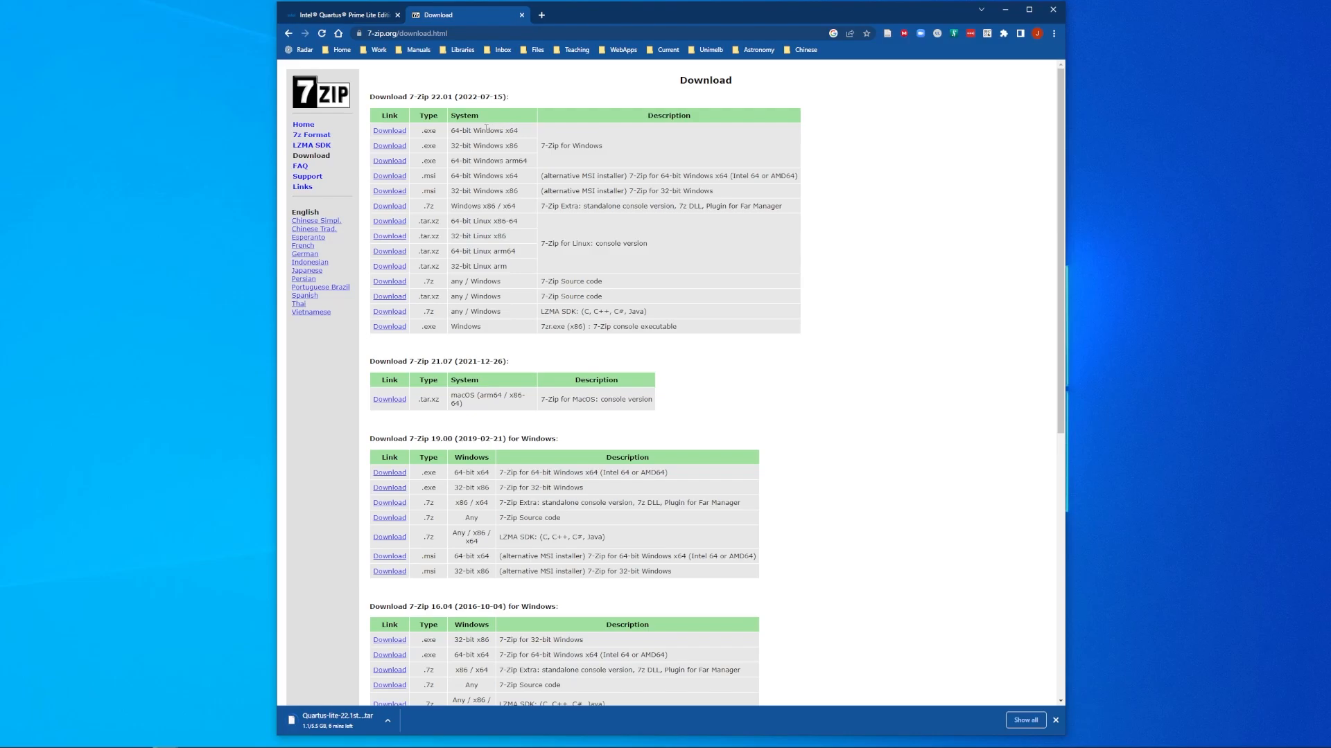
{"action": "left_click", "coordinate": [393, 132]}
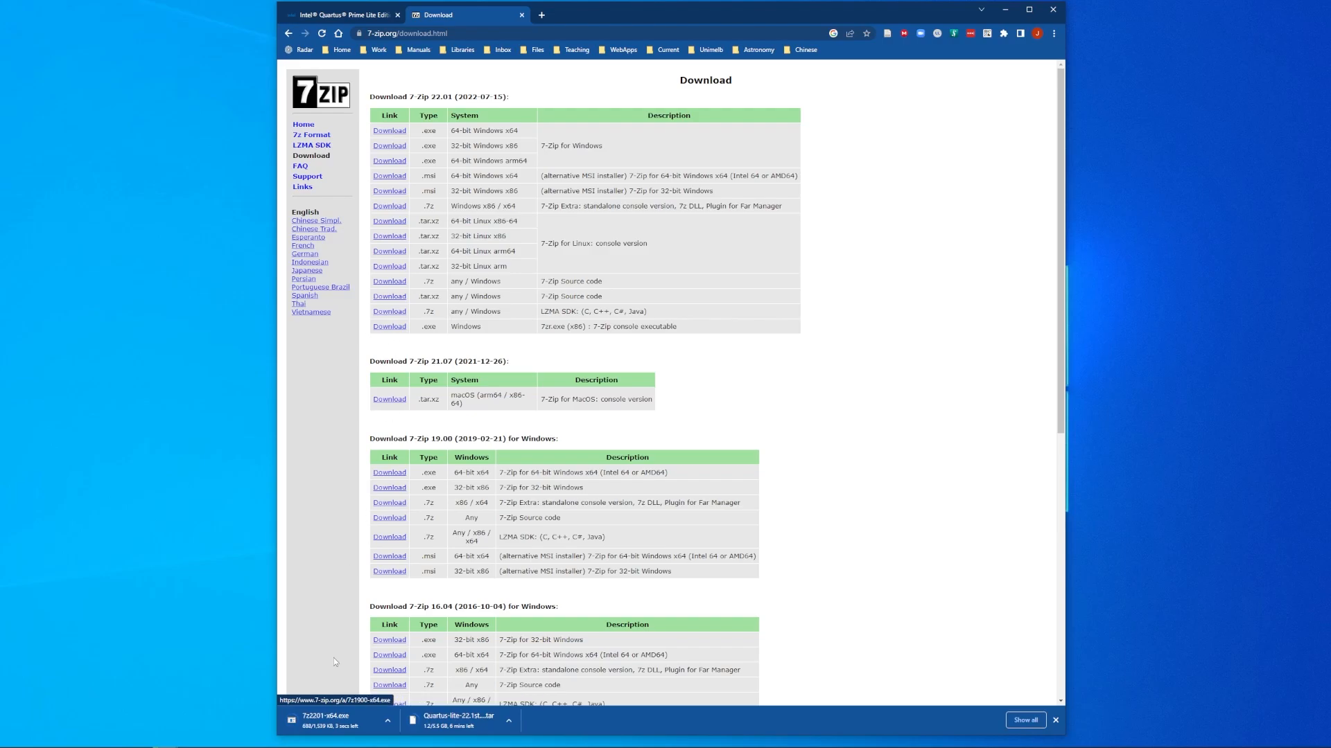
Step: Install 7-Zip 22.01 (x64) into C:\Program Files\7-Zip and close the 7-Zip tab
{"action": "left_click", "coordinate": [331, 722]}
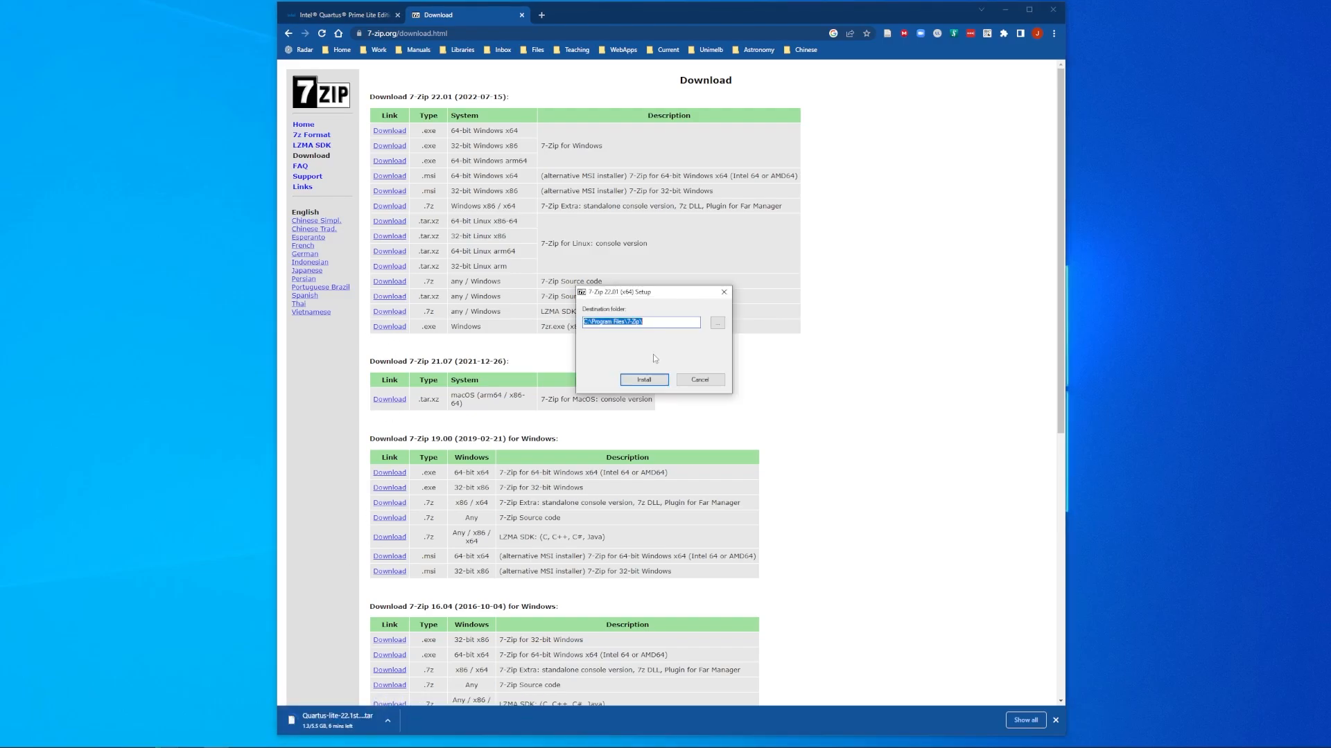
{"action": "left_click", "coordinate": [644, 381]}
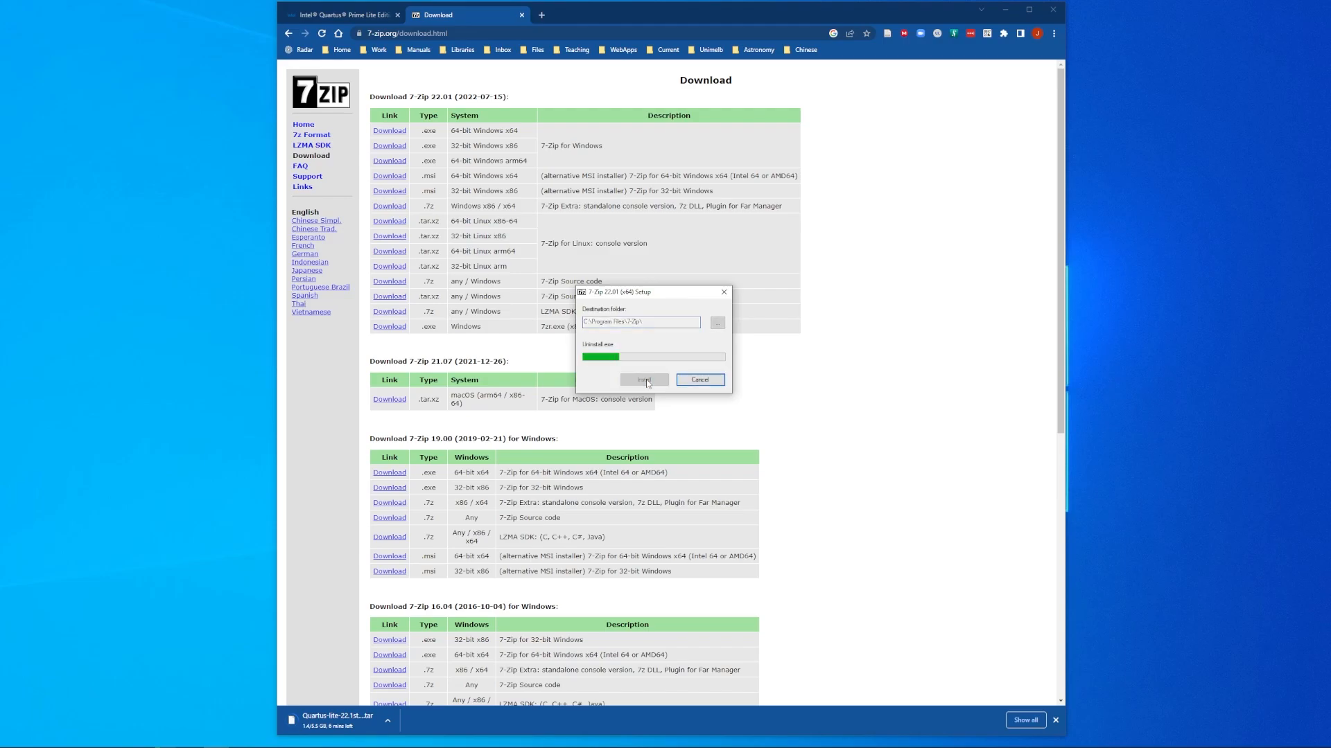
{"action": "left_click", "coordinate": [644, 381]}
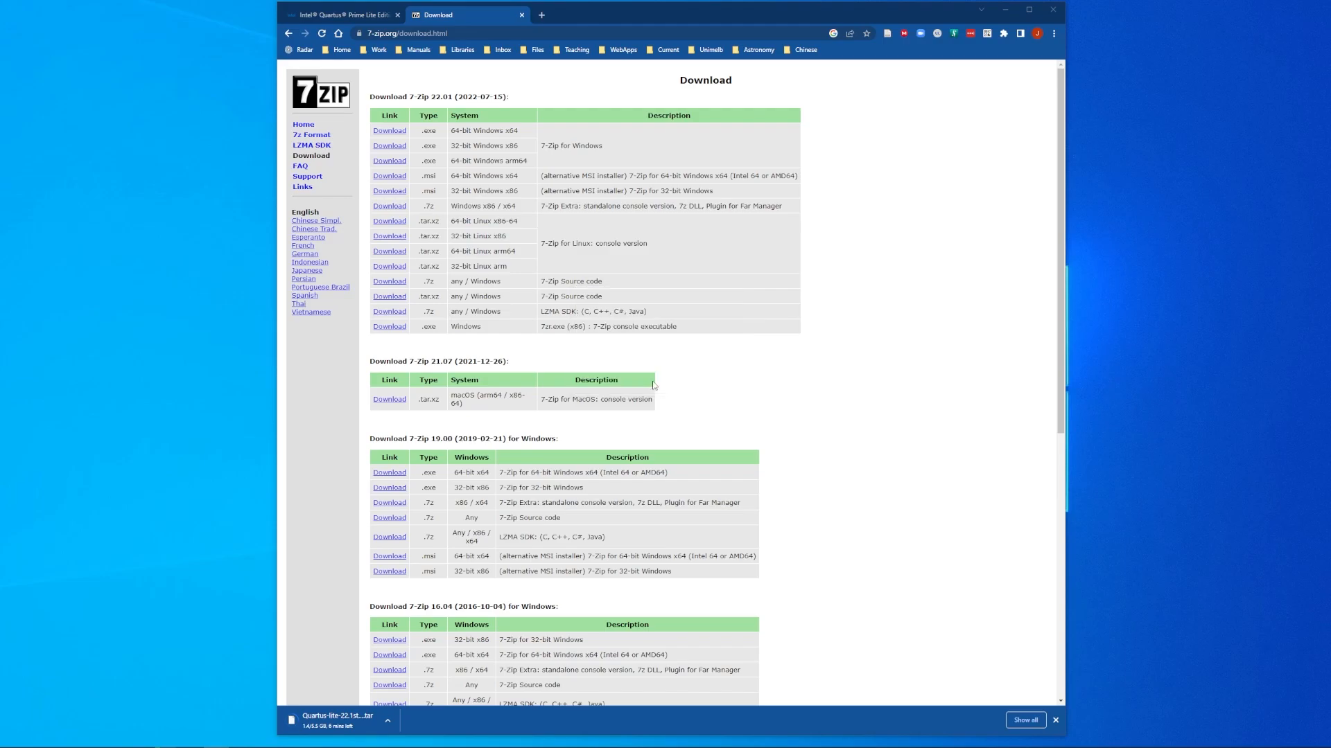
{"action": "key", "text": "ctrl+w"}
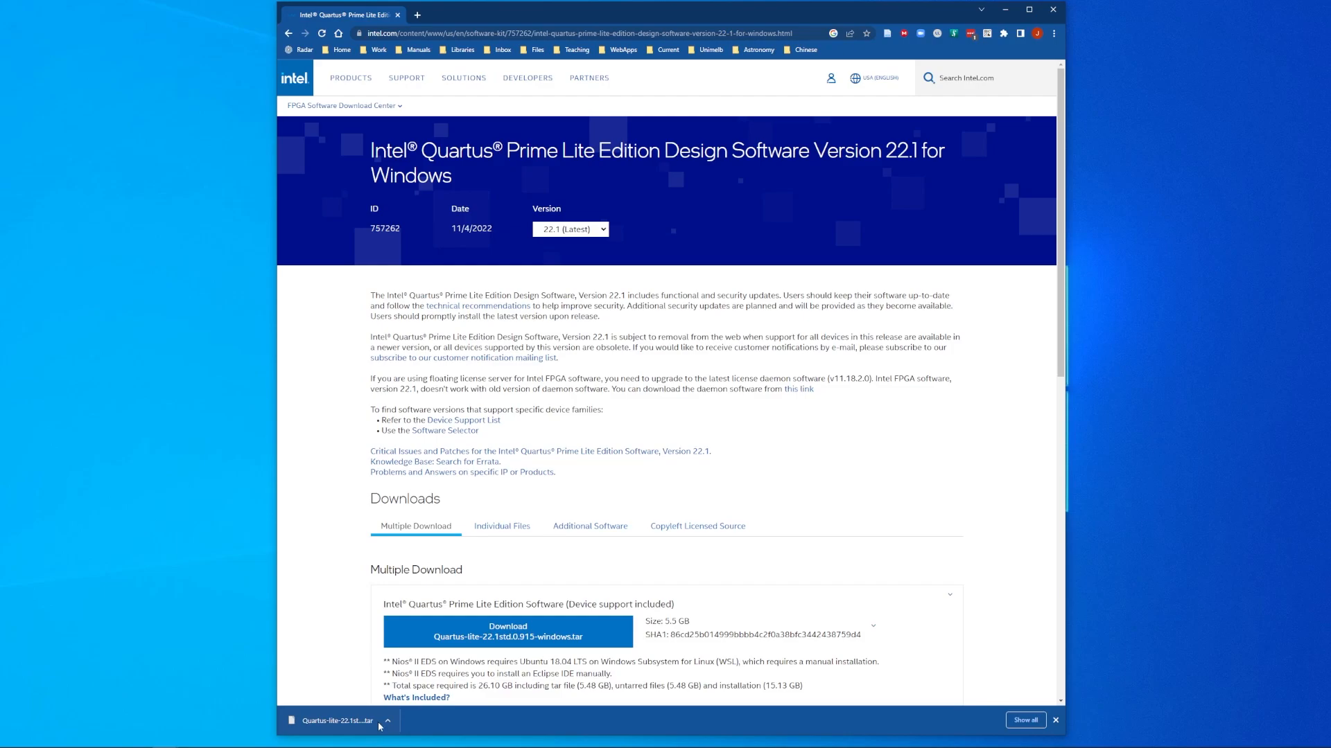
Step: Locate the downloaded Quartus tar file in File Explorer
{"action": "left_click", "coordinate": [387, 721]}
{"action": "left_click", "coordinate": [422, 685]}
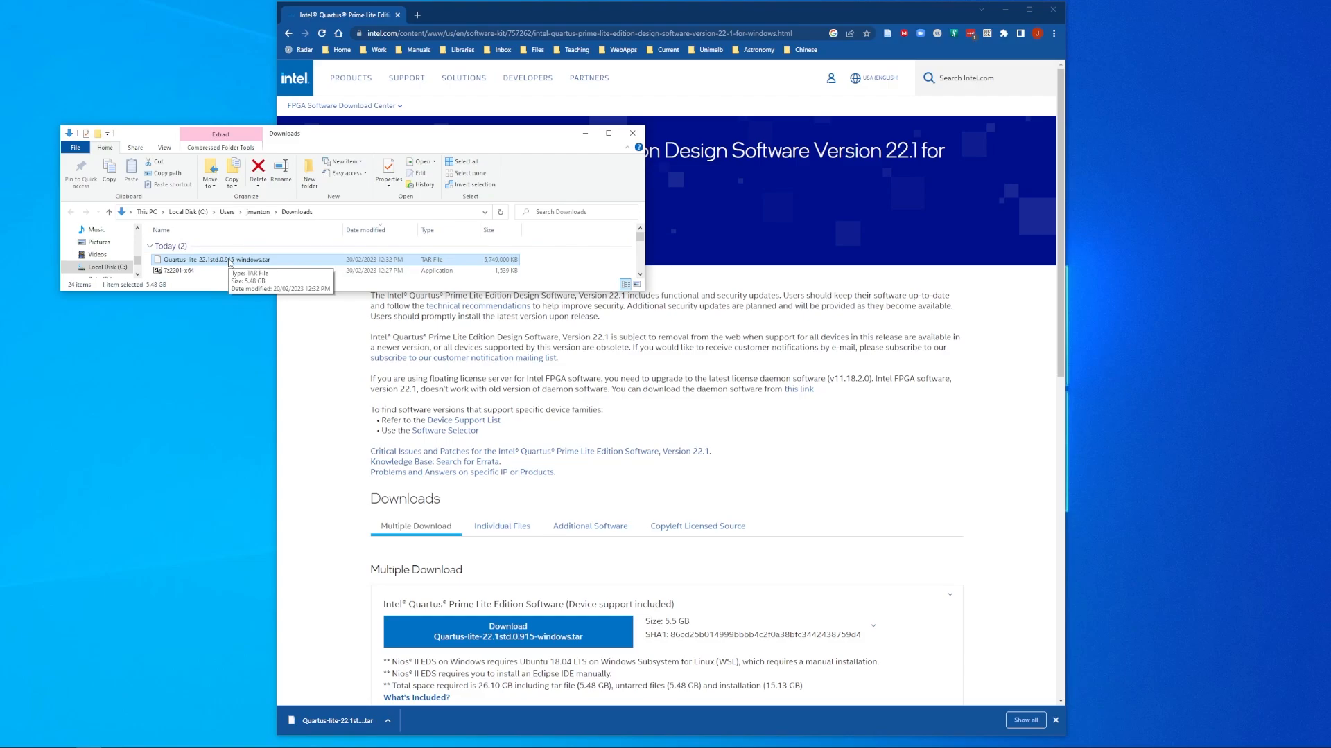
{"action": "double_click", "coordinate": [229, 260]}
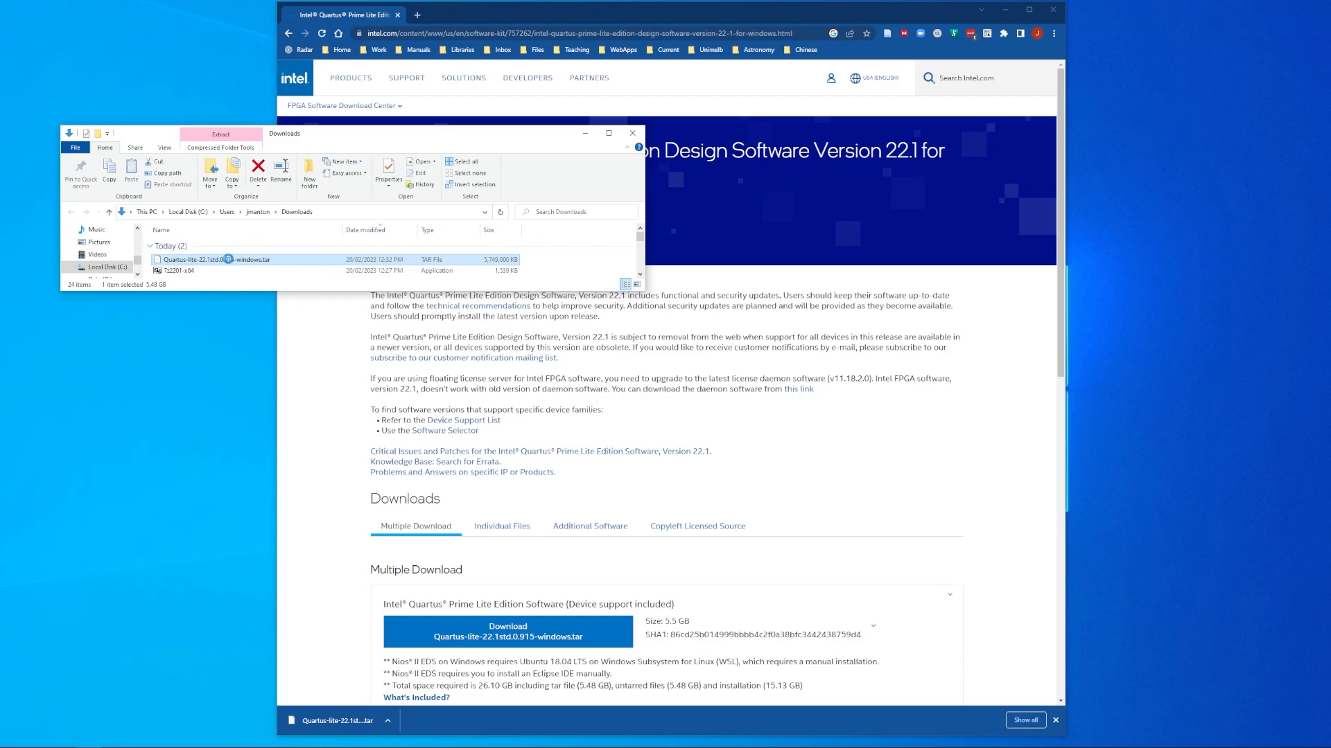
Step: Extract the tar with 7-Zip into Quartus-lite-22.1std.0.915-windows and open that folder
{"action": "right_click", "coordinate": [229, 260]}
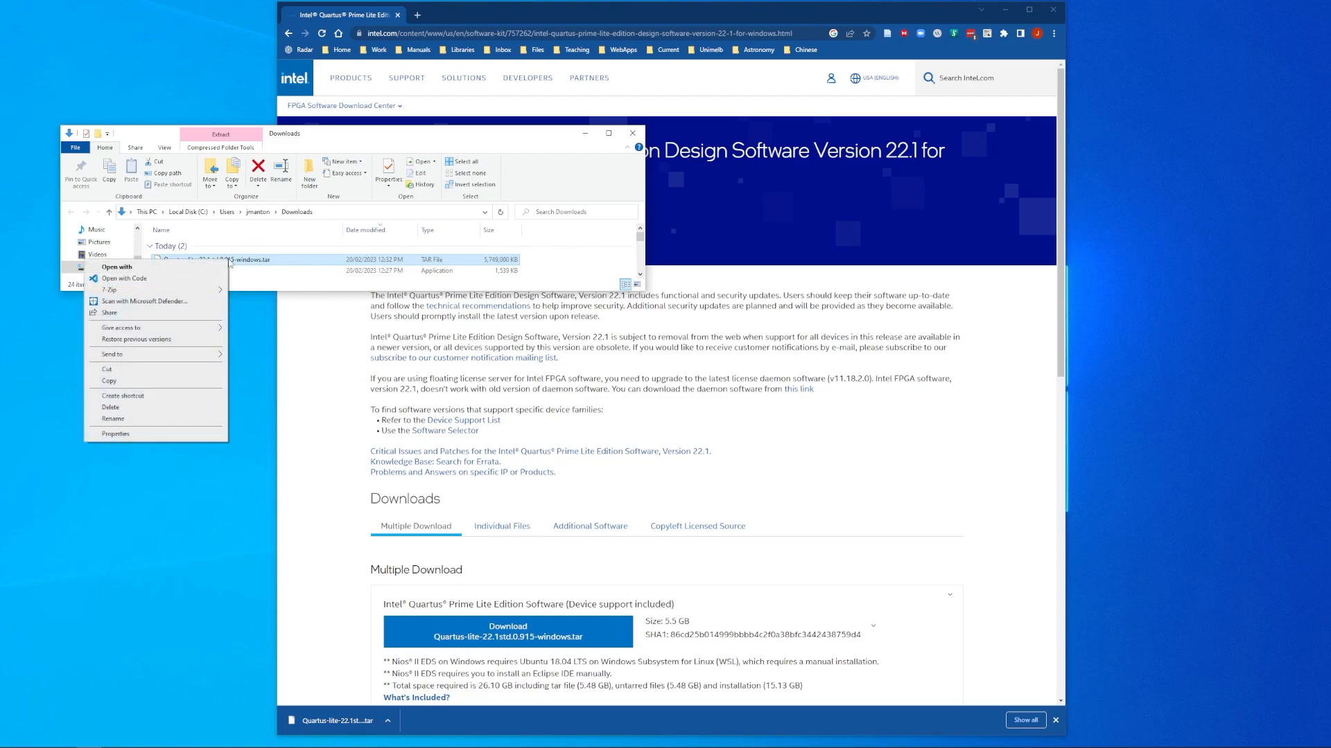
{"action": "mouse_move", "coordinate": [185, 290]}
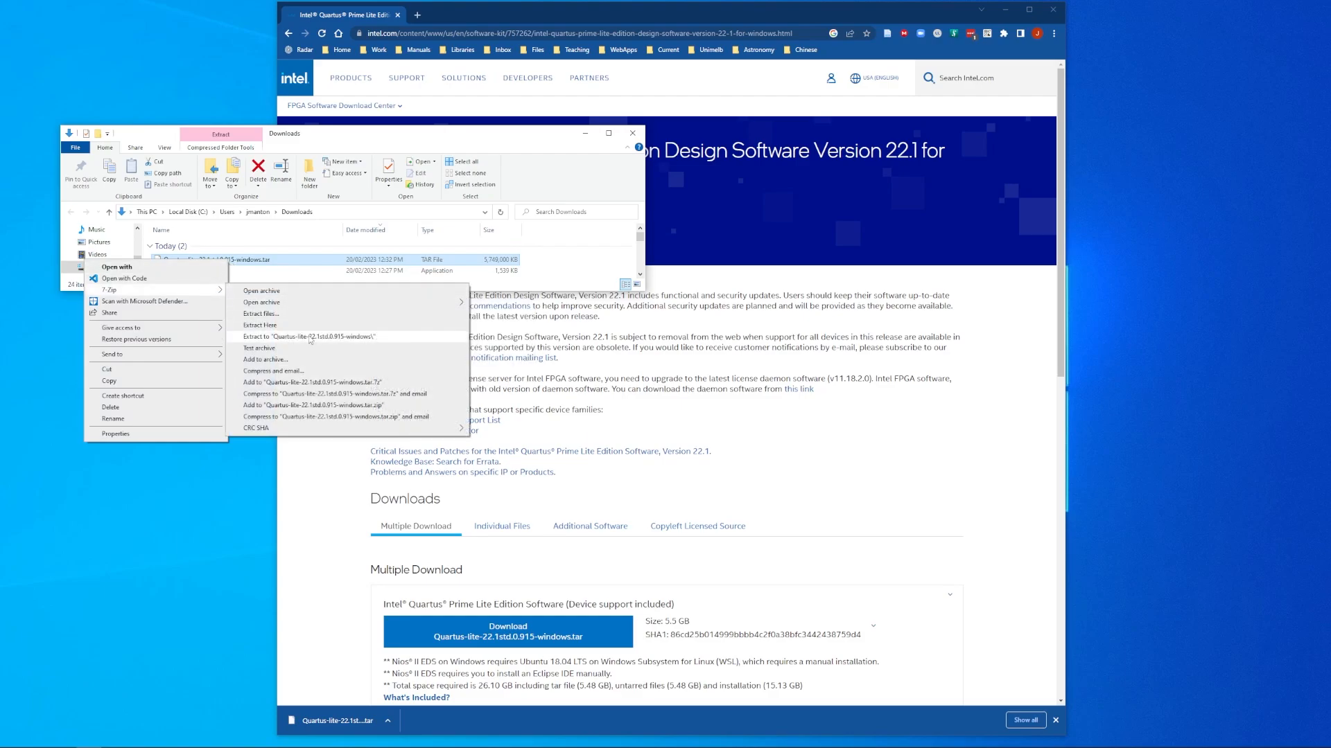
{"action": "left_click", "coordinate": [331, 337]}
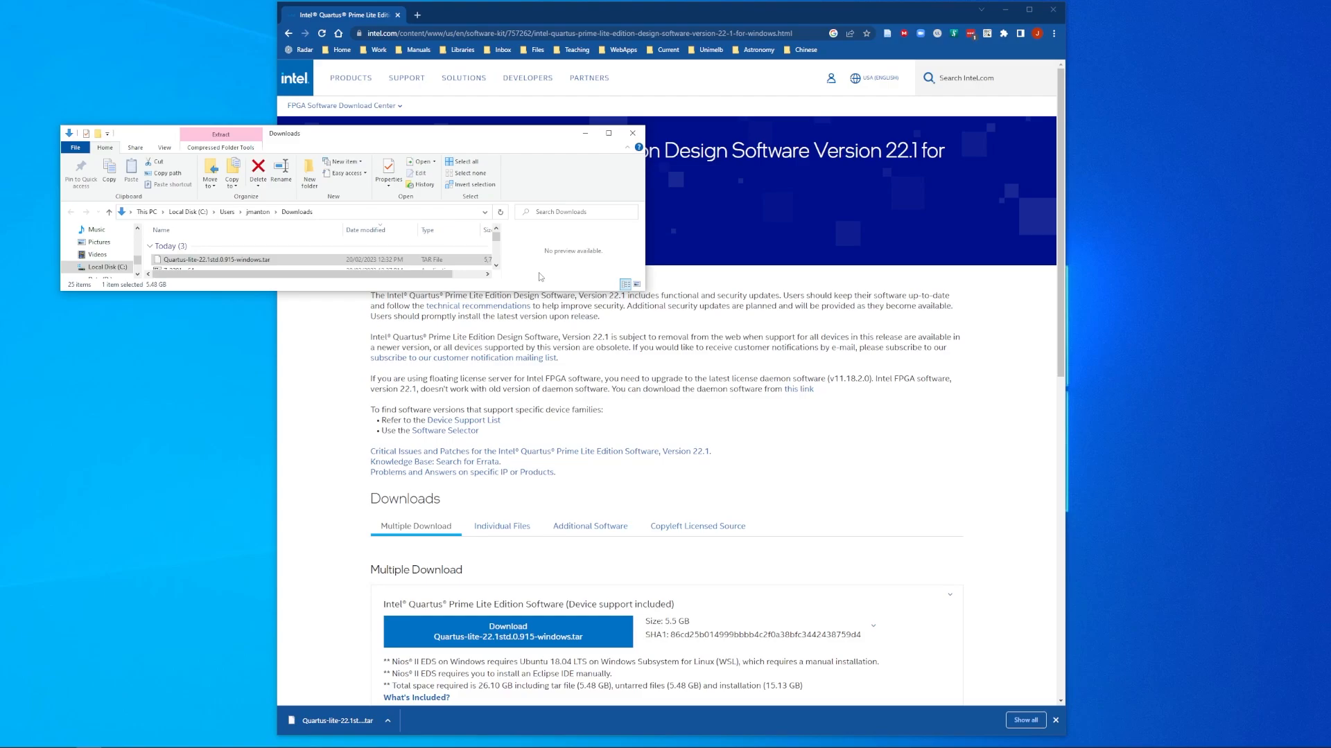
{"action": "left_click", "coordinate": [495, 266]}
{"action": "left_click", "coordinate": [496, 266]}
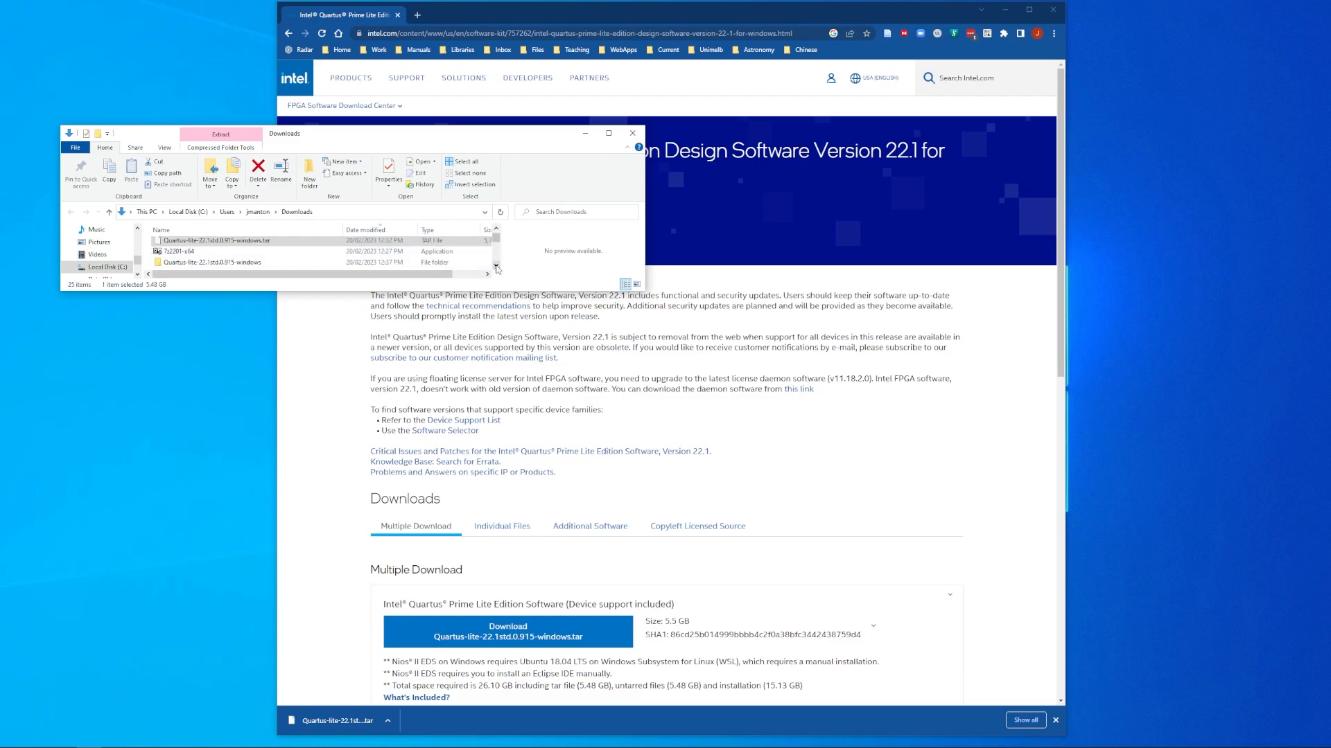
{"action": "double_click", "coordinate": [253, 262]}
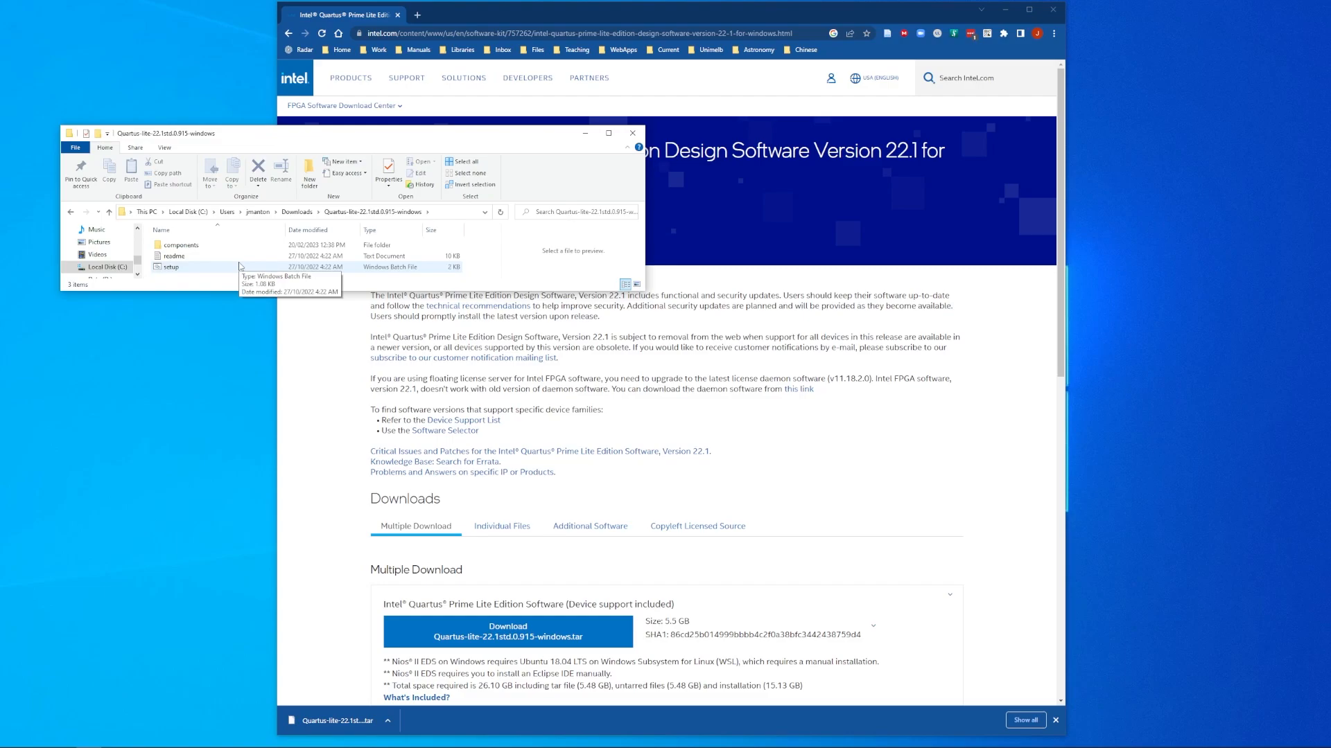
Step: Run setup, accept the license, and keep the default directory, all device families and Questa Starter Edition
{"action": "double_click", "coordinate": [185, 269]}
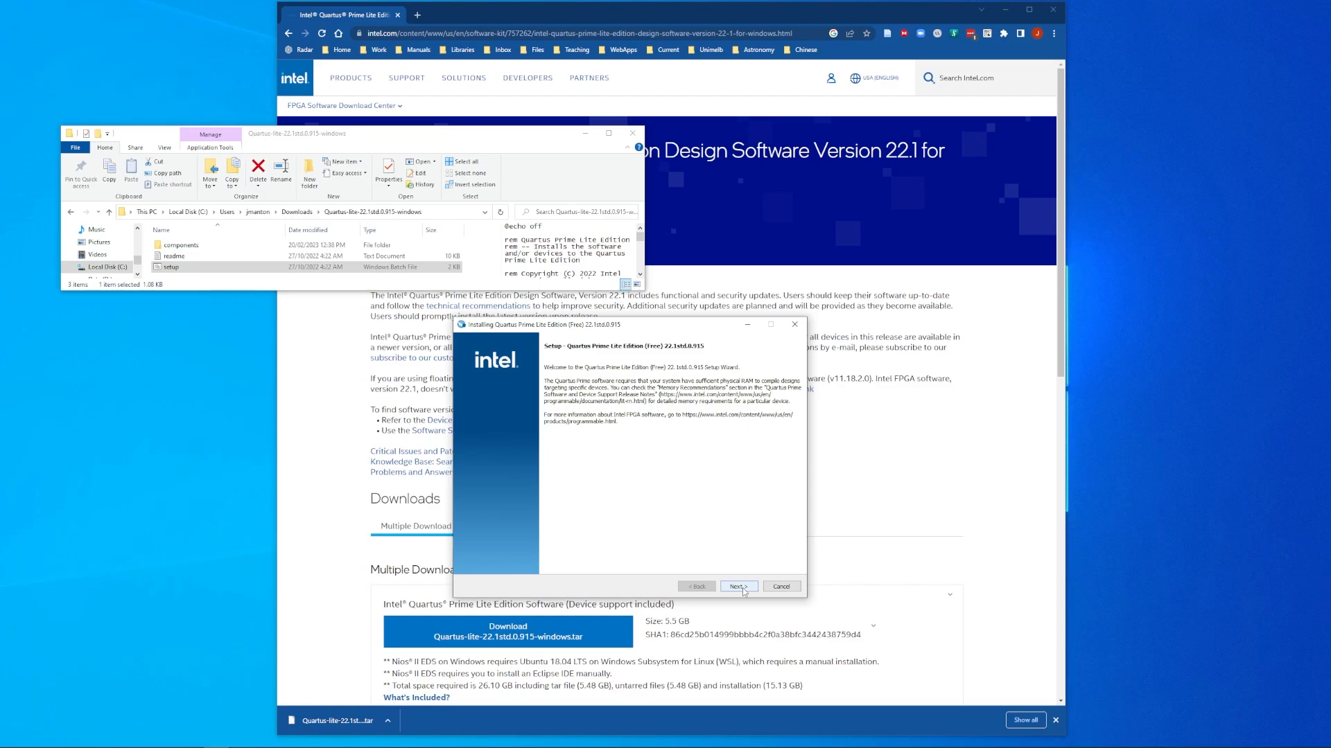
{"action": "left_click", "coordinate": [743, 590]}
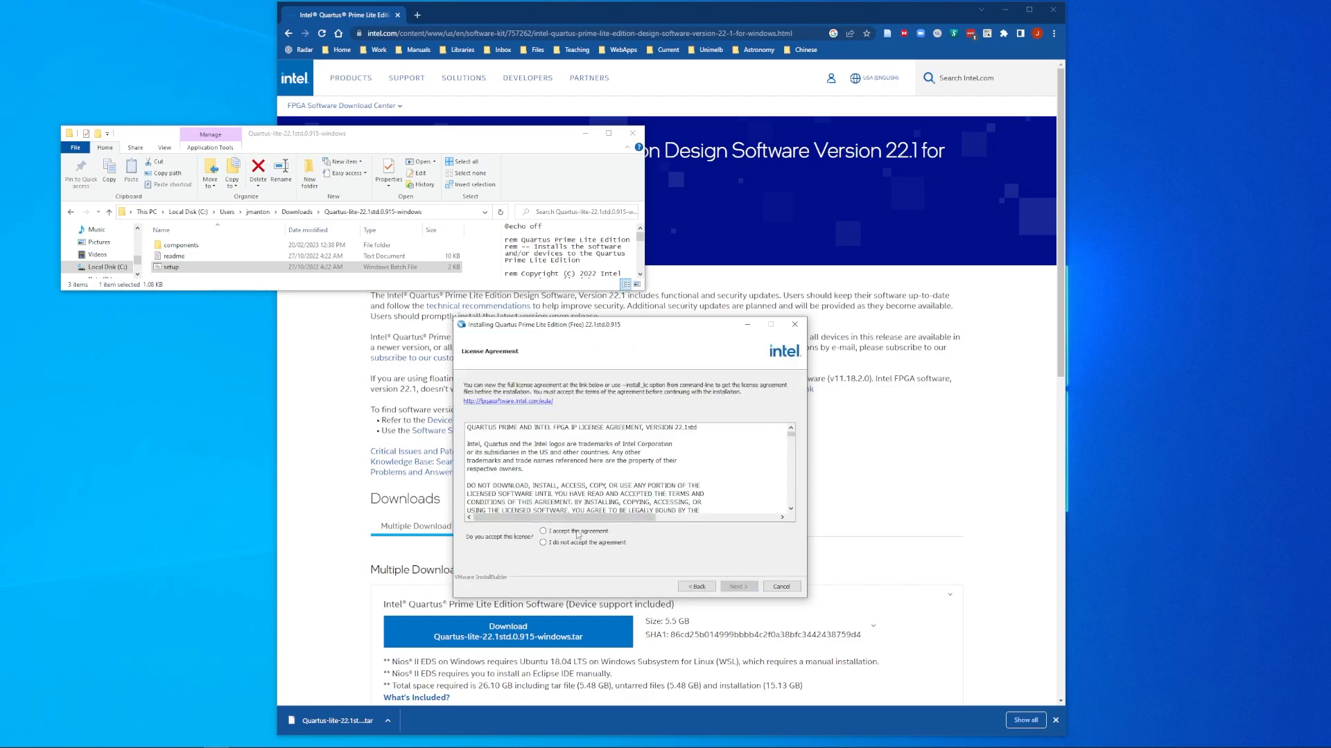
{"action": "left_click", "coordinate": [578, 532]}
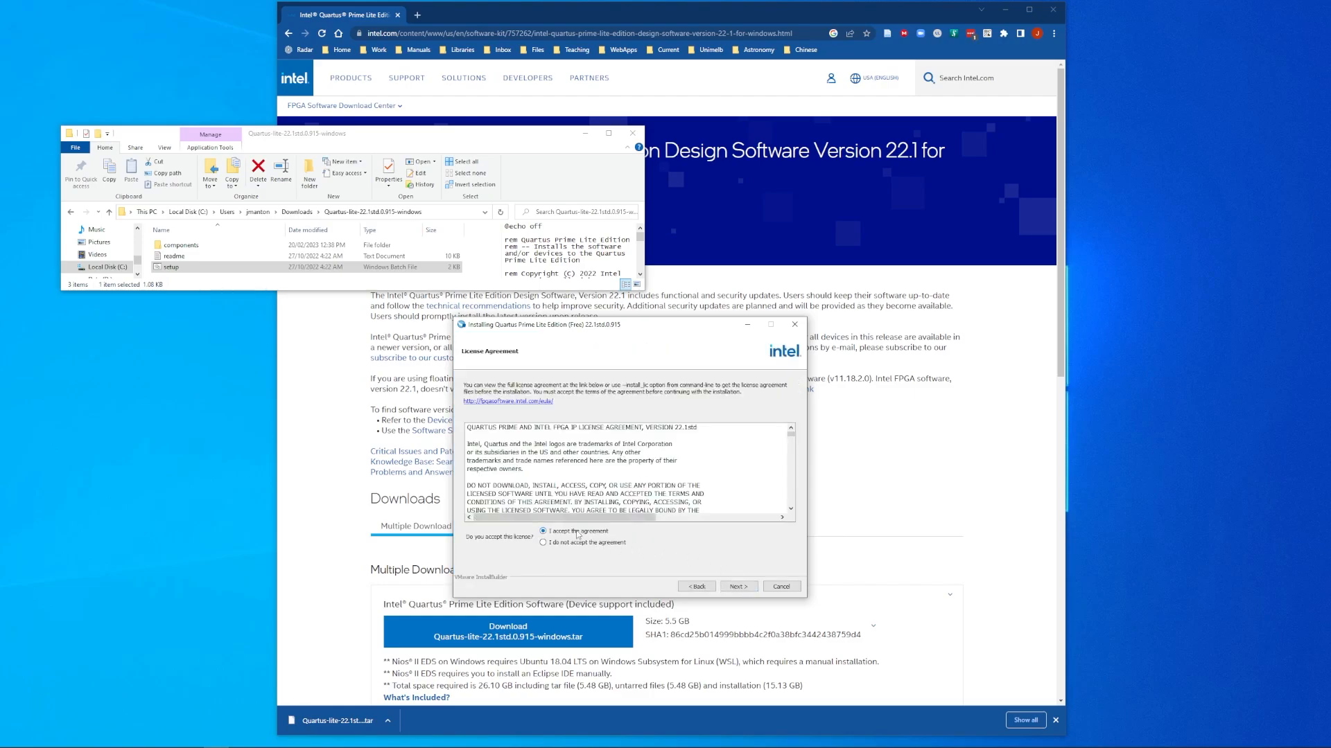
{"action": "left_click", "coordinate": [740, 588]}
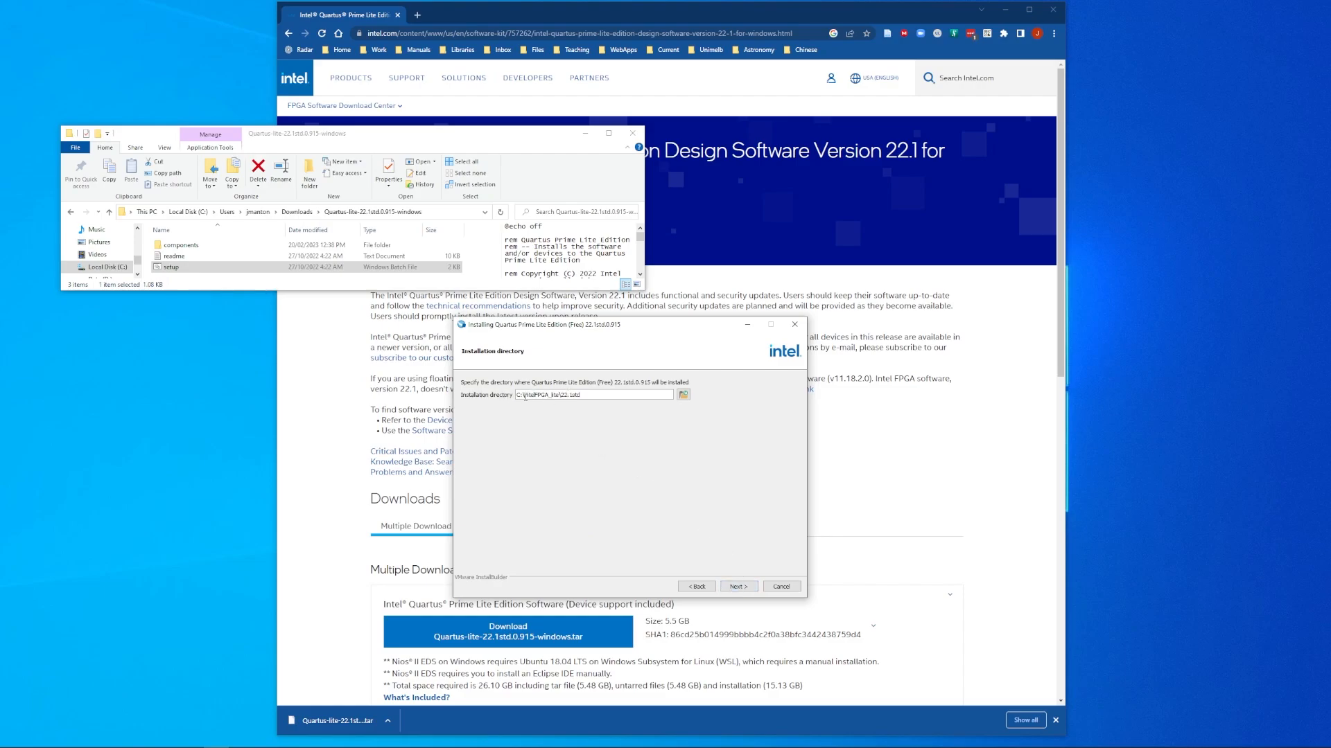
{"action": "left_click", "coordinate": [738, 588]}
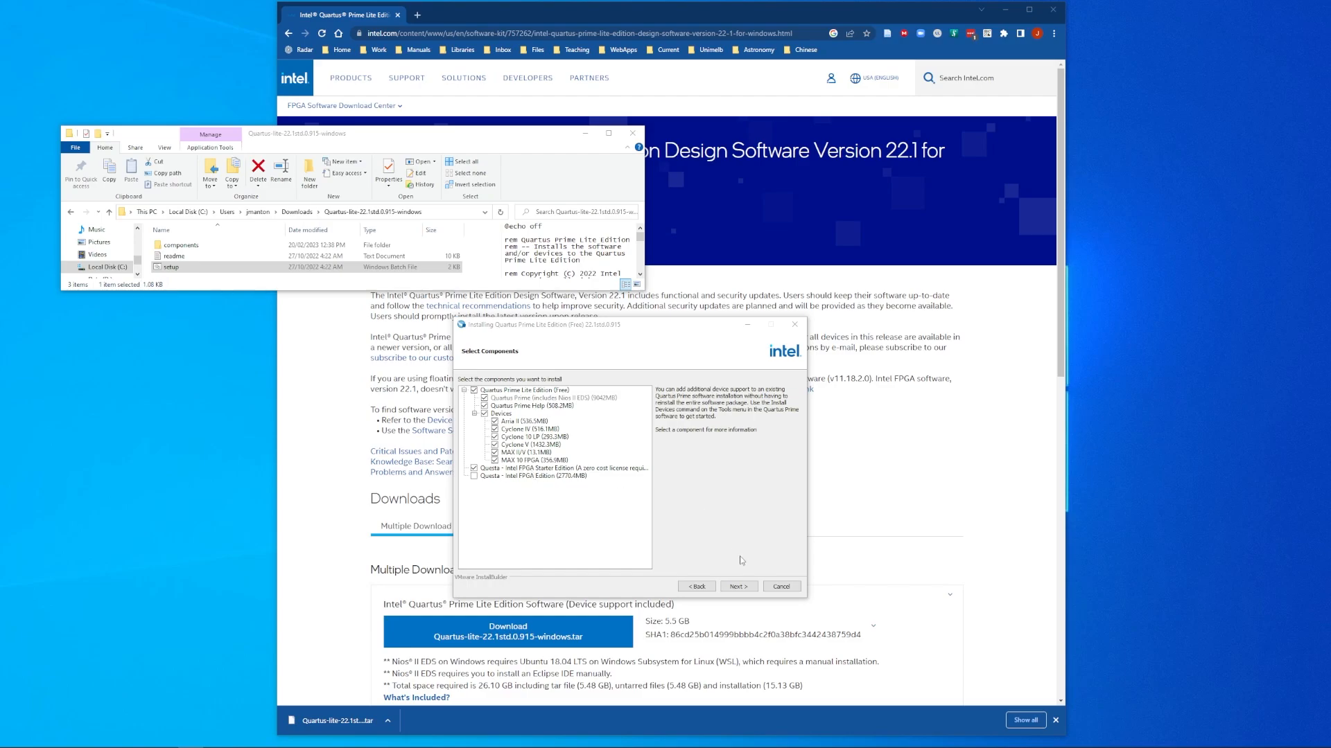
{"action": "left_click", "coordinate": [738, 587]}
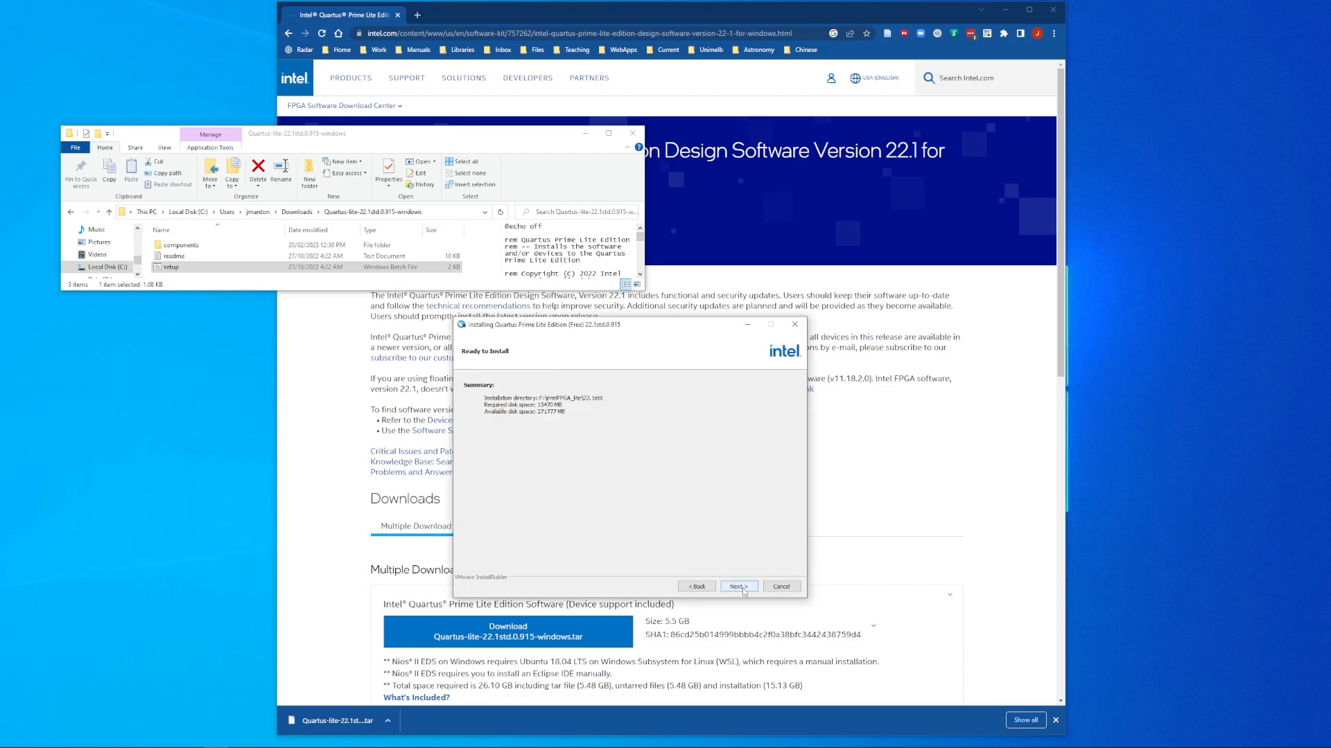
Step: Start installing Quartus Prime Lite 22.1std.0.915 and wait for it to finish
{"action": "left_click", "coordinate": [739, 587]}
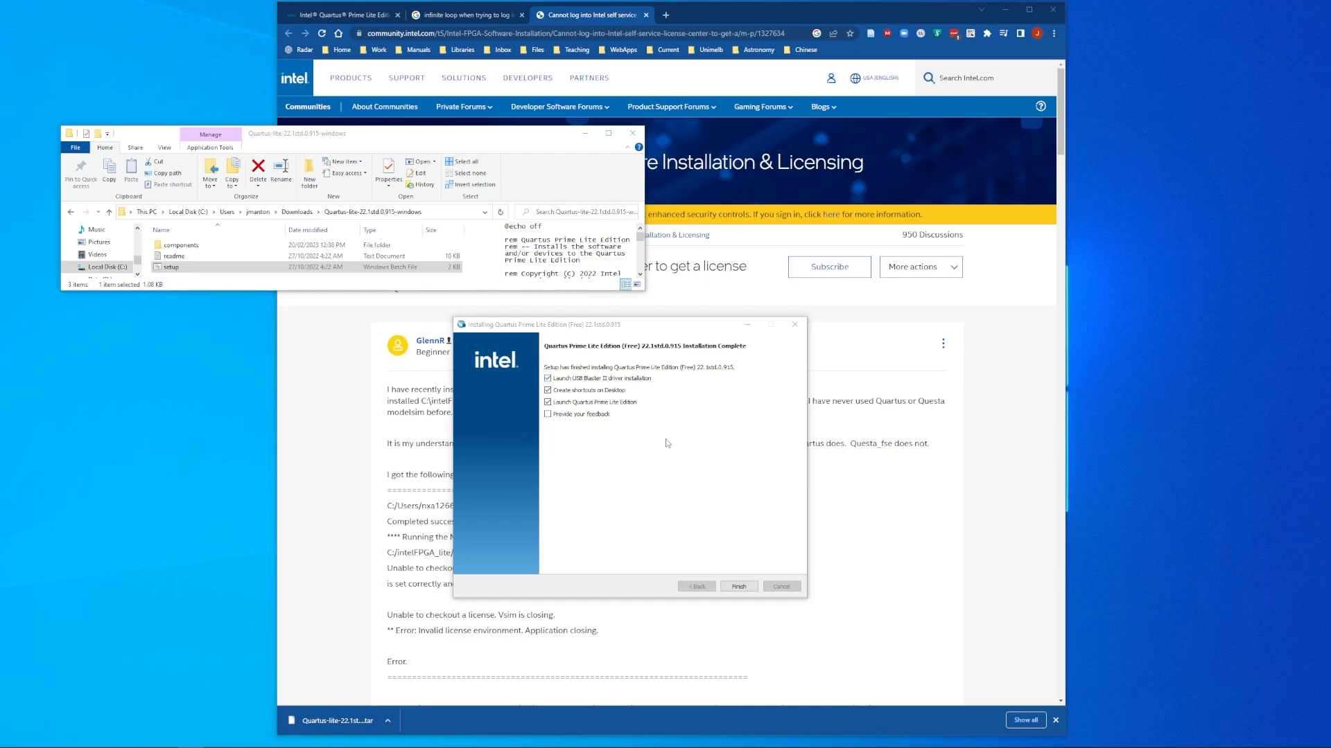
Step: Finish setup and install the USB-Blaster JTAG driver through the Device Driver wizard
{"action": "left_click", "coordinate": [738, 588]}
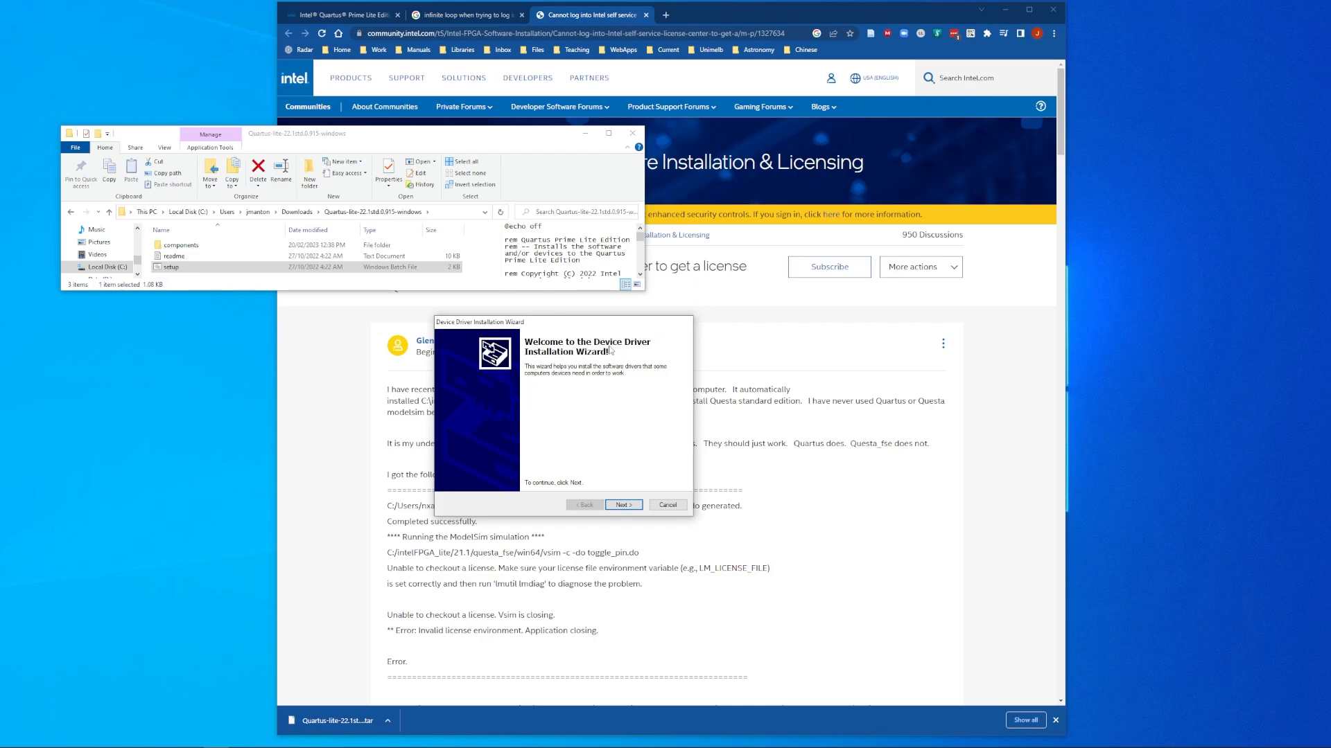
{"action": "left_click", "coordinate": [623, 505]}
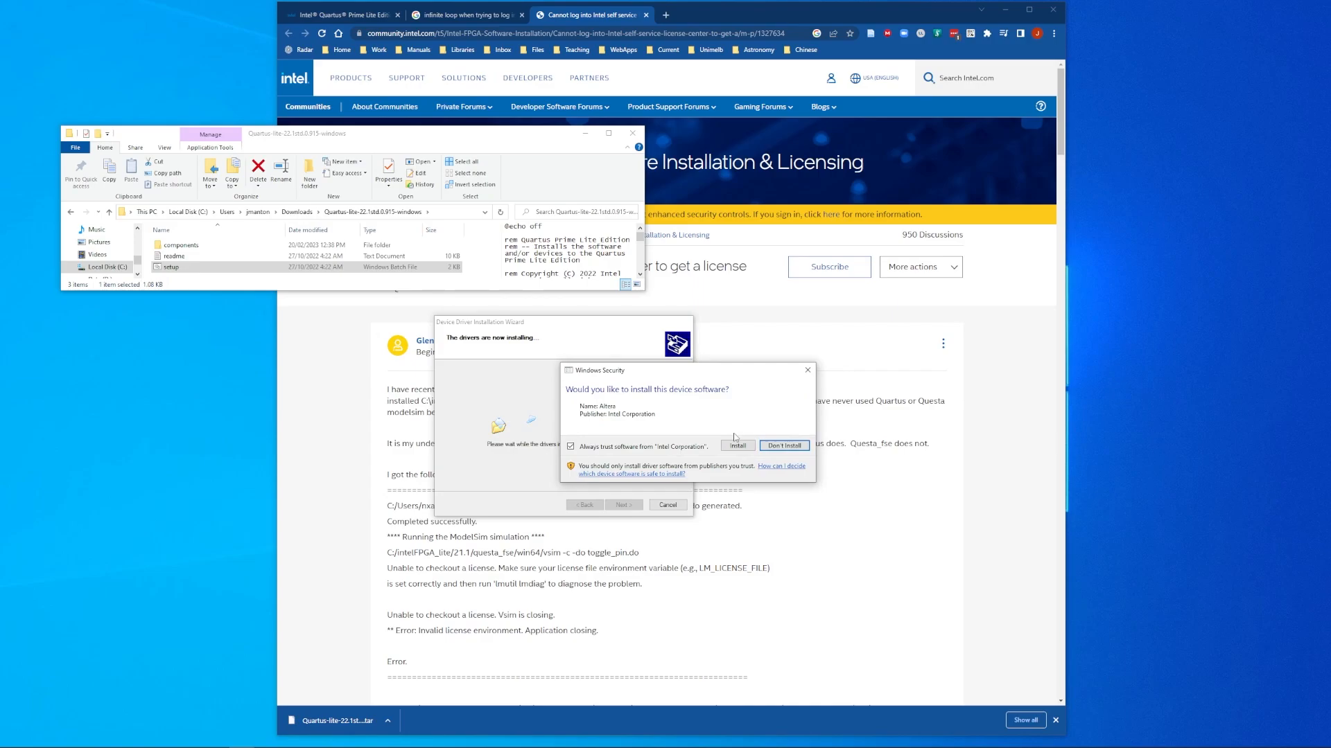
{"action": "left_click", "coordinate": [737, 447]}
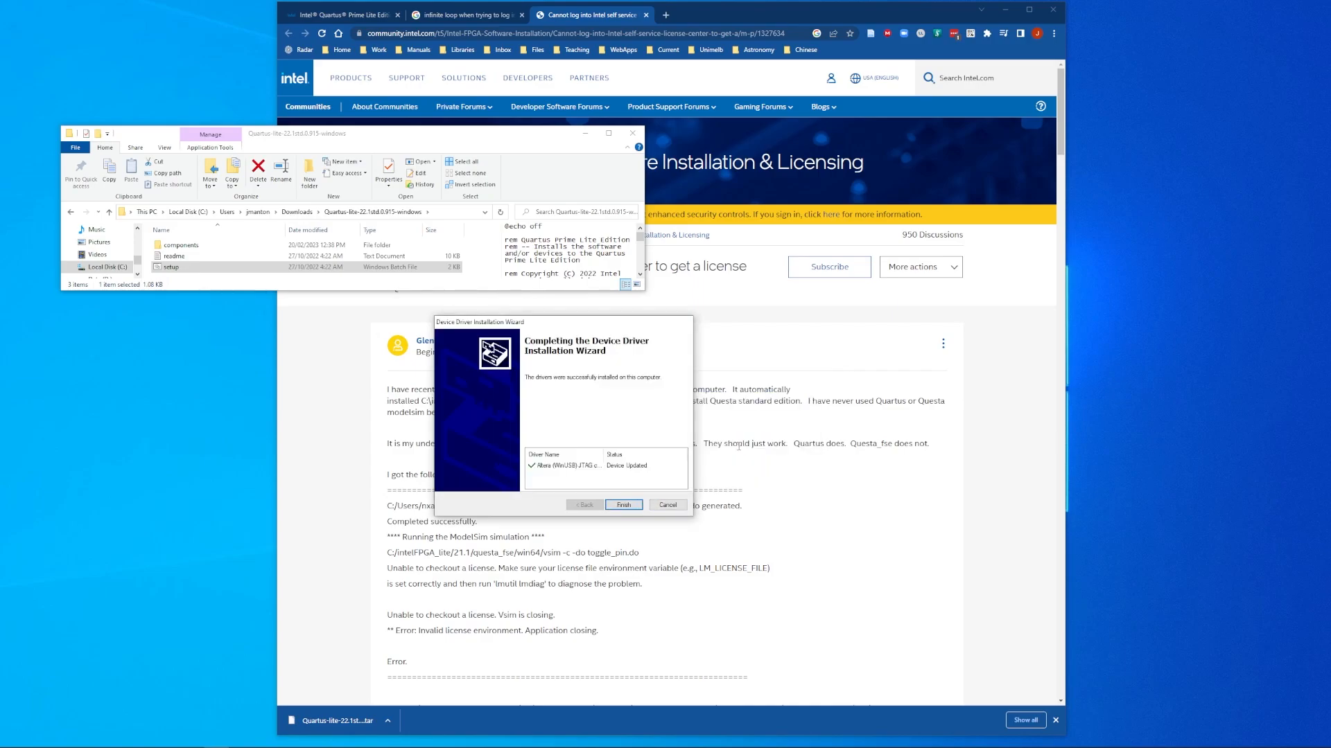
{"action": "left_click", "coordinate": [624, 504]}
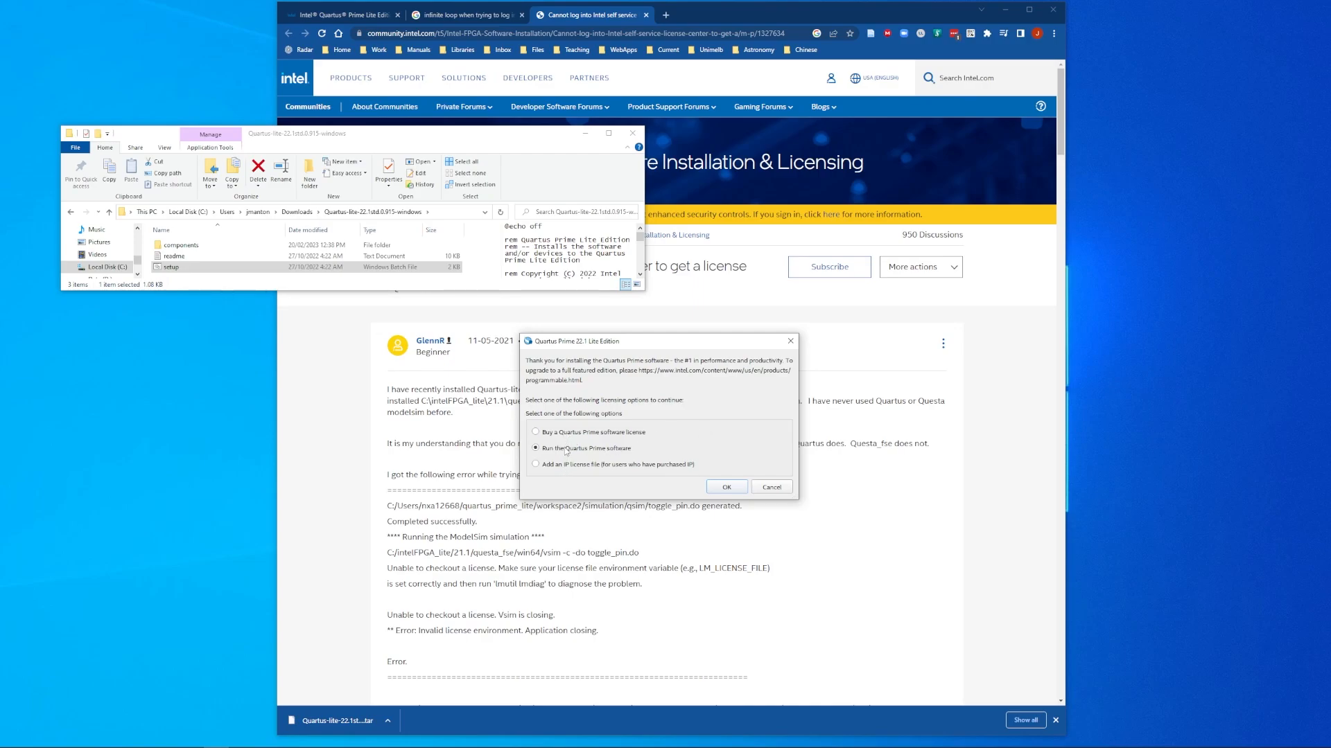
Step: Choose 'Run the Quartus Prime software' to skip licensing, then scroll the download page to its documentation links
{"action": "left_click", "coordinate": [731, 488]}
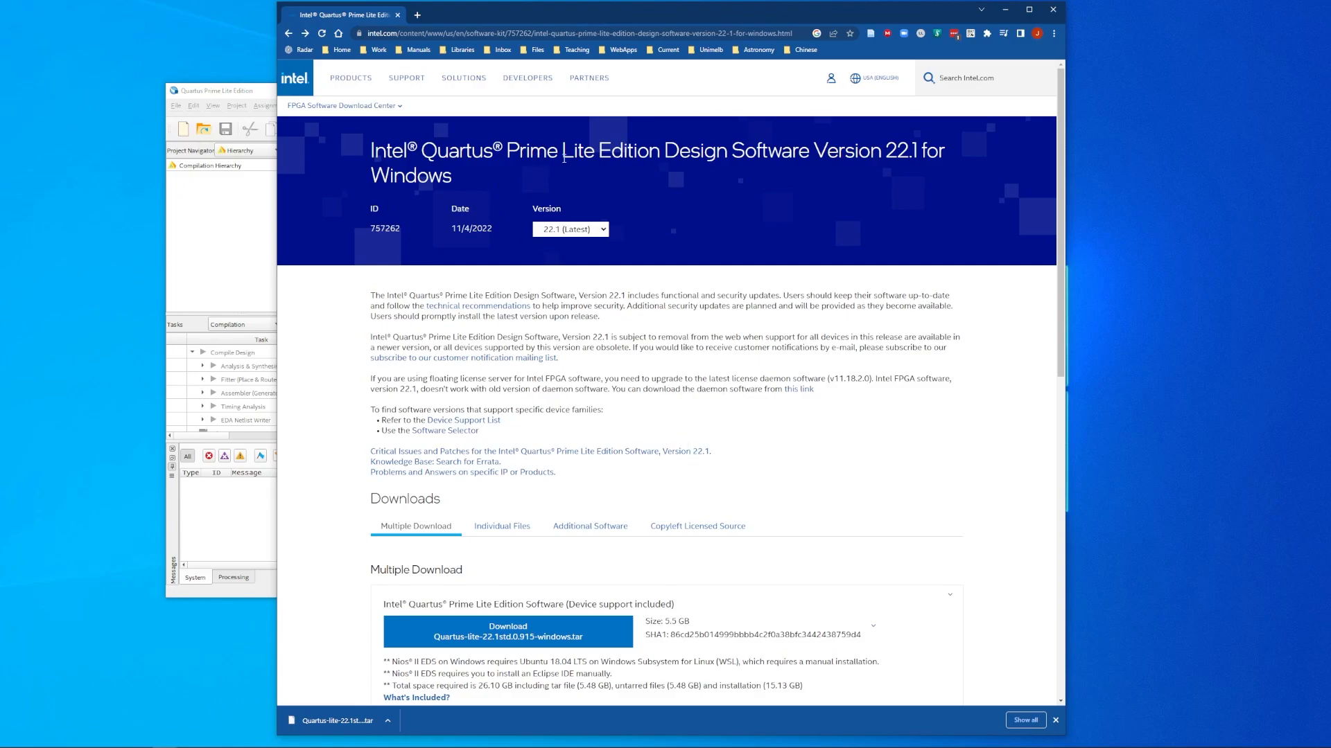
{"action": "scroll", "coordinate": [613, 519], "scroll_direction": "down", "scroll_amount": 7}
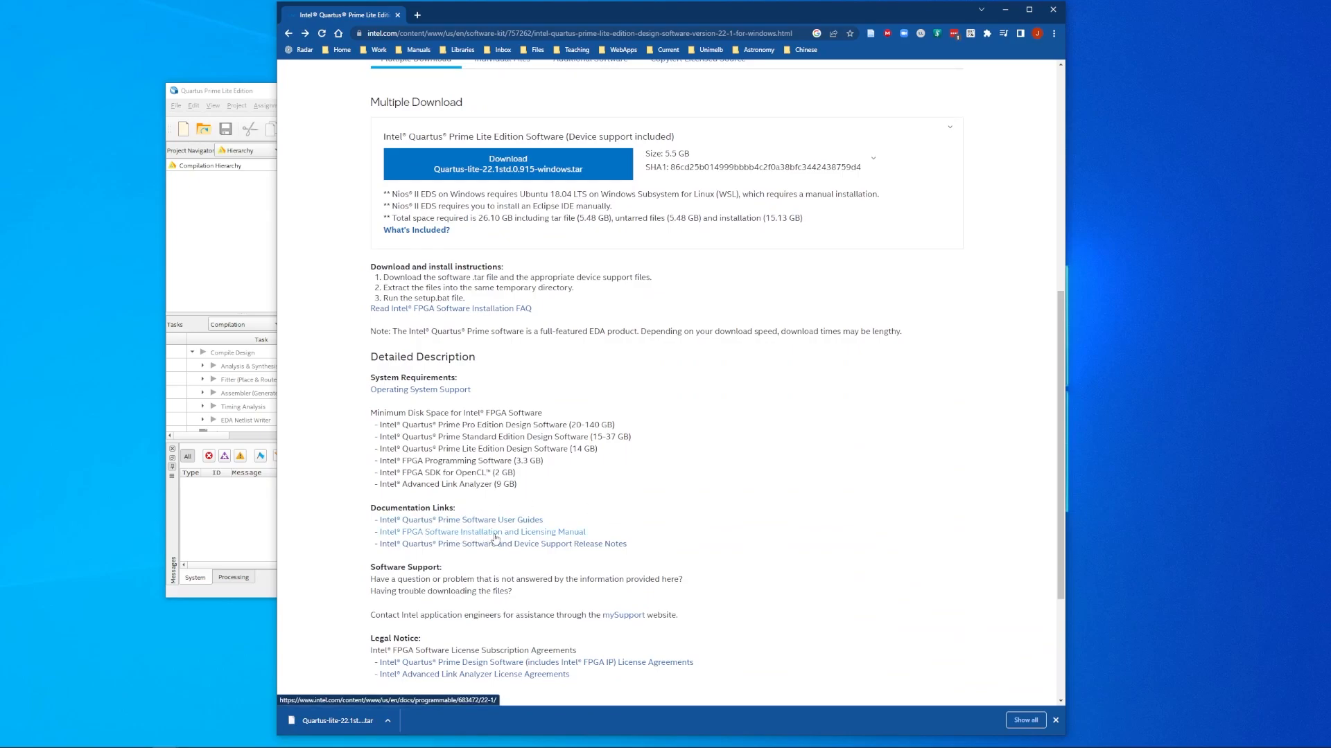
Step: Follow the Installation and Licensing Manual's Self-Service Licensing Center section to the SSLC site
{"action": "left_click", "coordinate": [495, 532]}
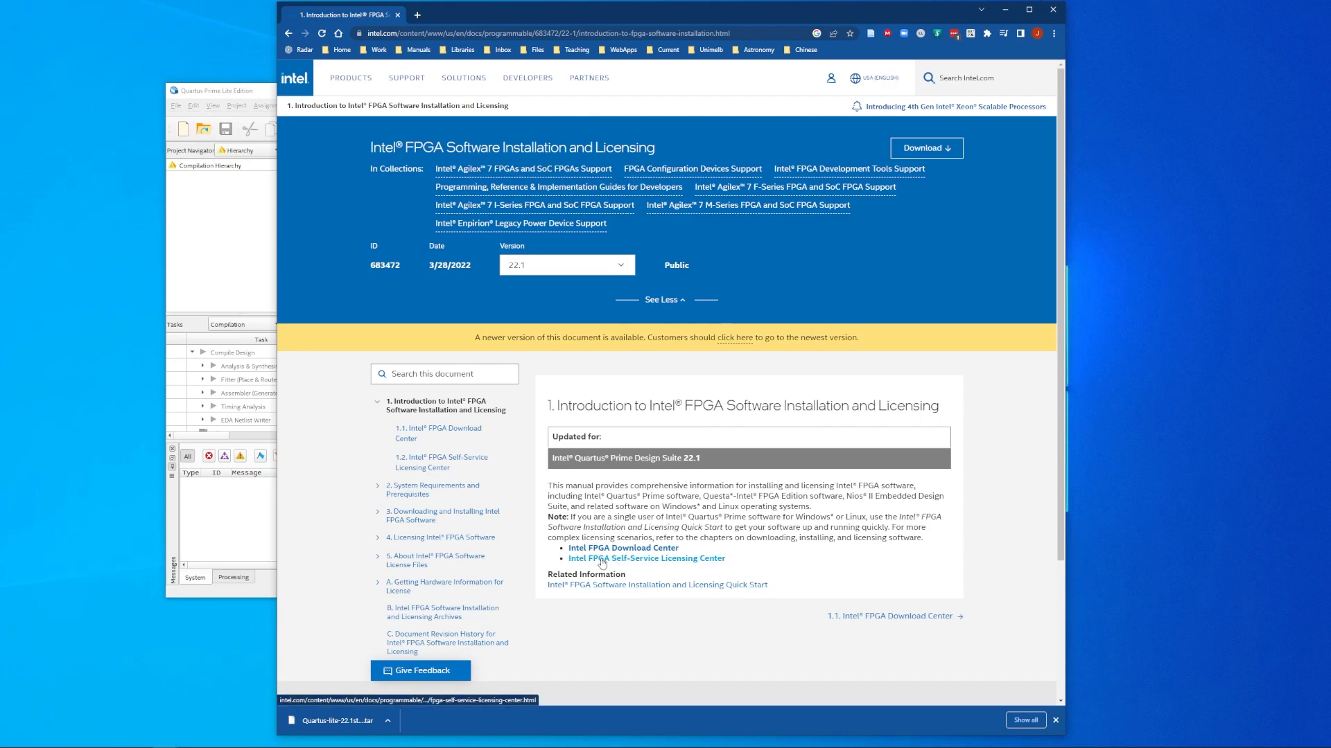
{"action": "left_click", "coordinate": [693, 562]}
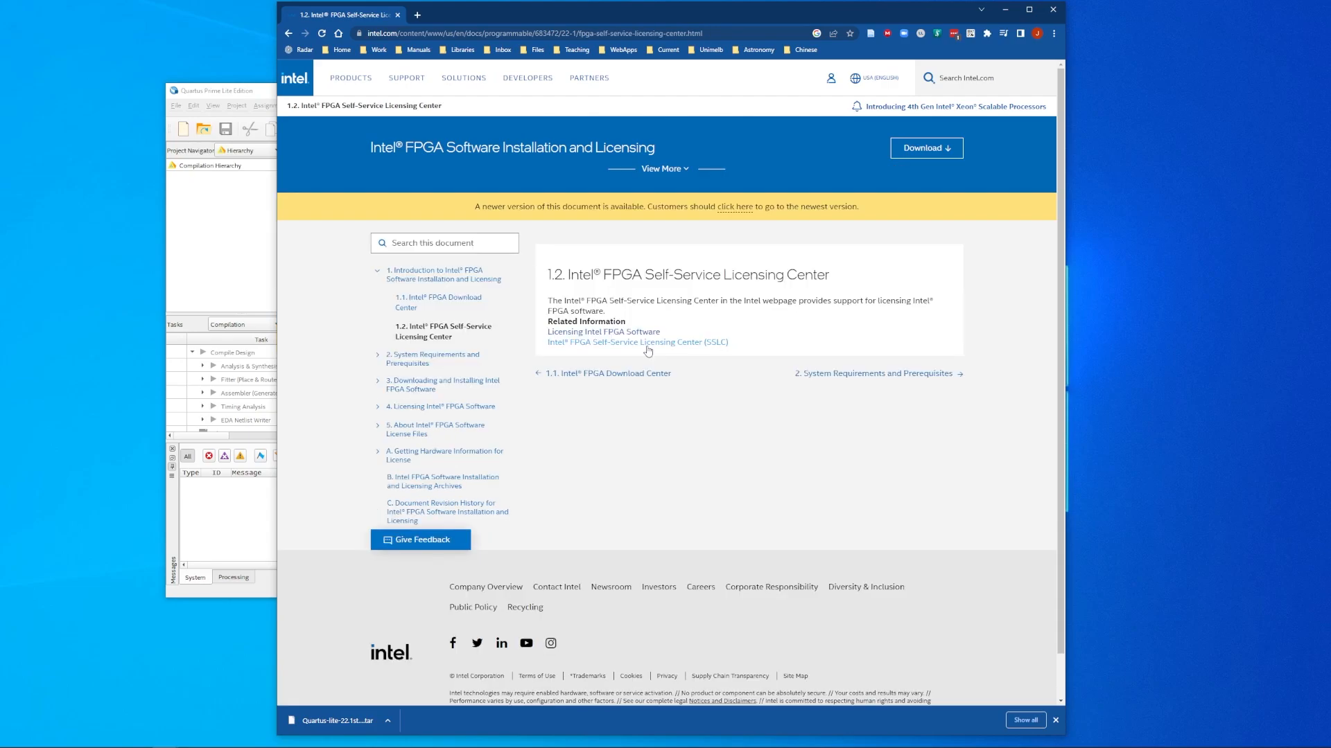
{"action": "left_click", "coordinate": [609, 344]}
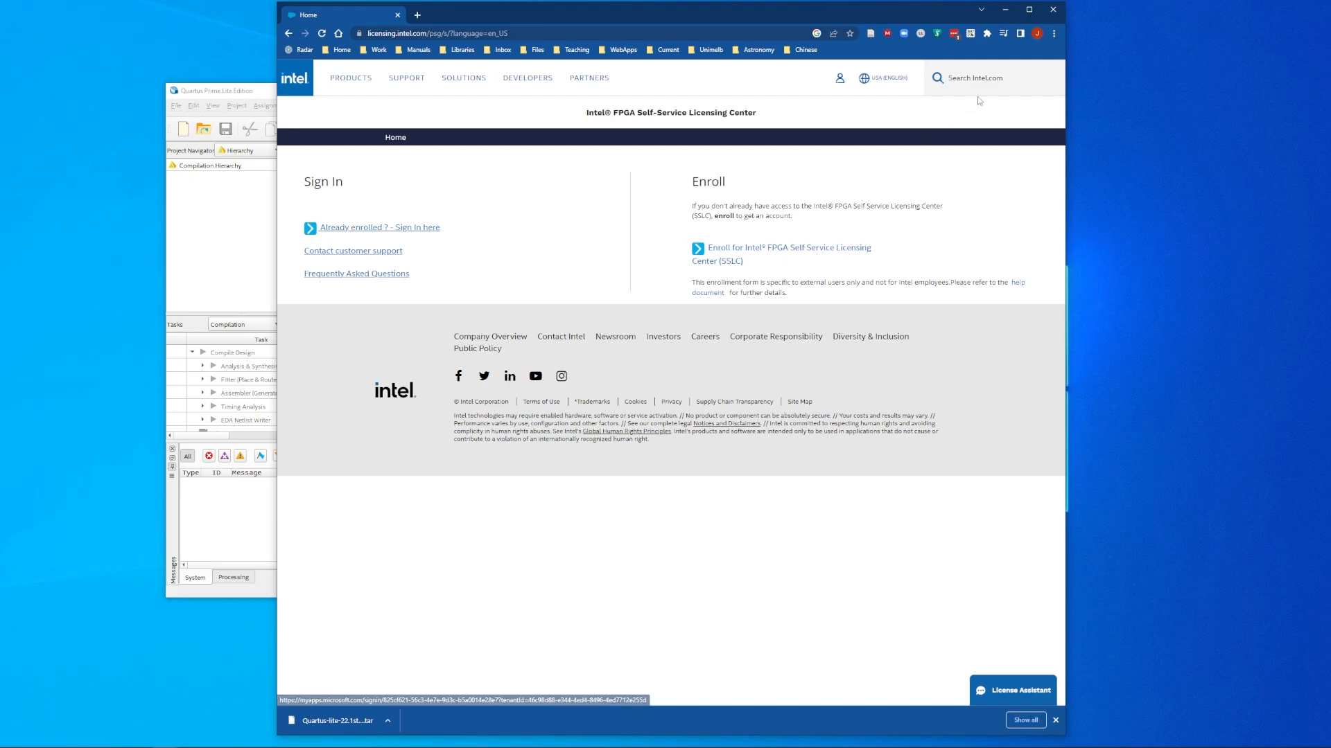
Step: Sign in as an enrolled user and open 'Sign up for Evaluation or Free Licenses'
{"action": "left_click", "coordinate": [1053, 34]}
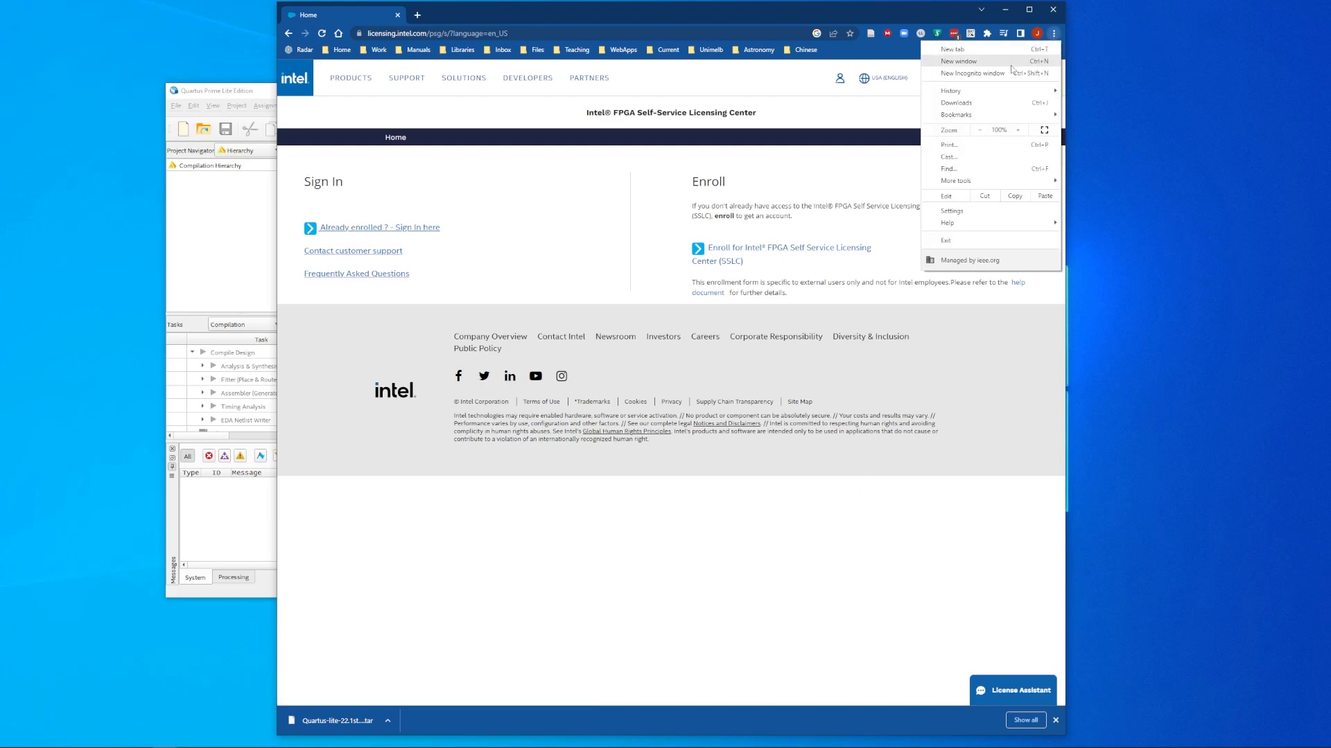
{"action": "left_click", "coordinate": [593, 248]}
{"action": "left_click", "coordinate": [404, 228]}
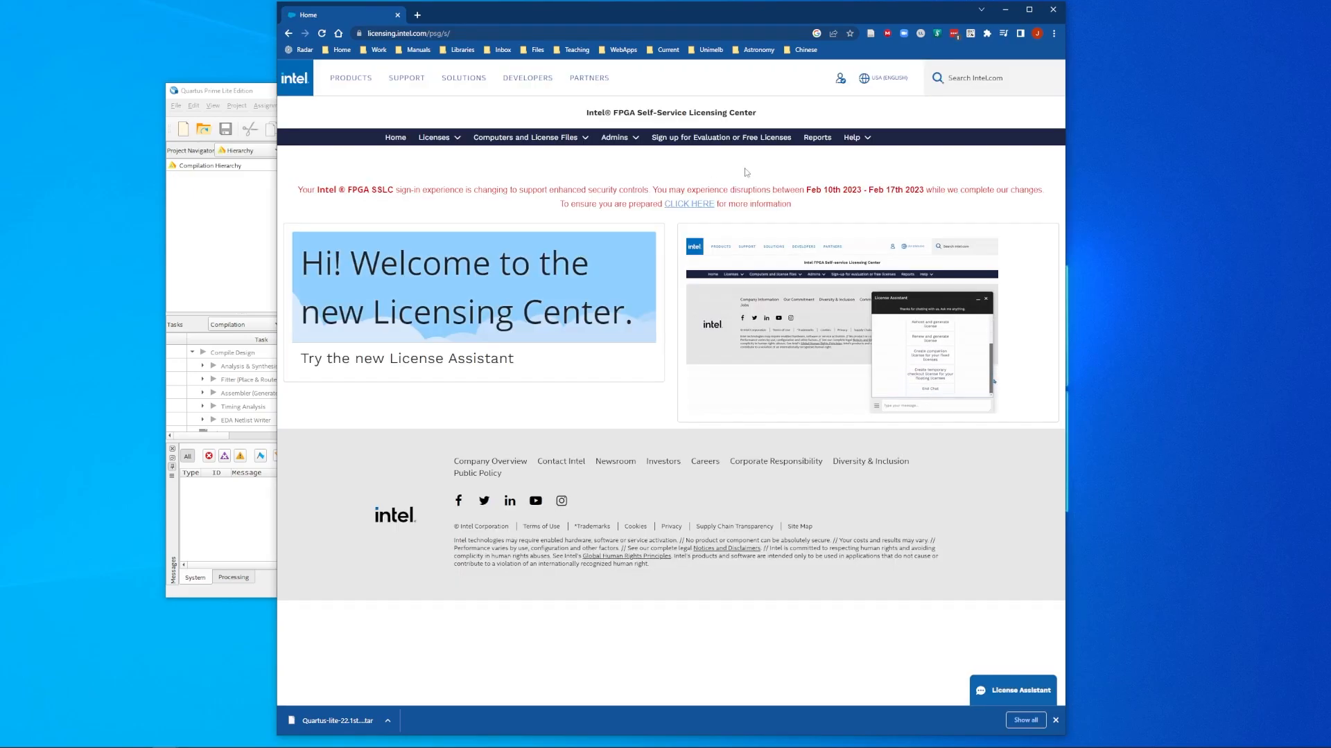
{"action": "left_click", "coordinate": [717, 139]}
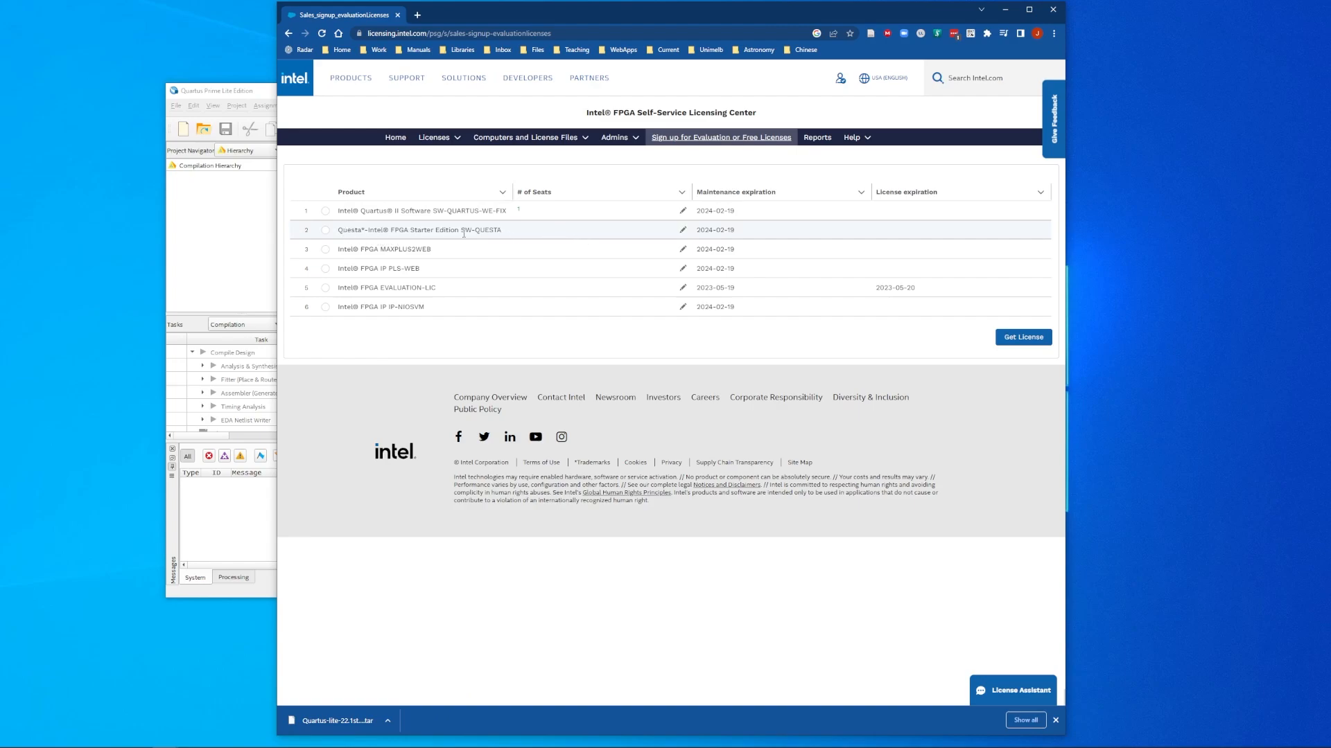
Step: Request 1 seat of Questa Starter Edition, accepting the terms and declining Intel feedback contact
{"action": "left_click", "coordinate": [325, 230]}
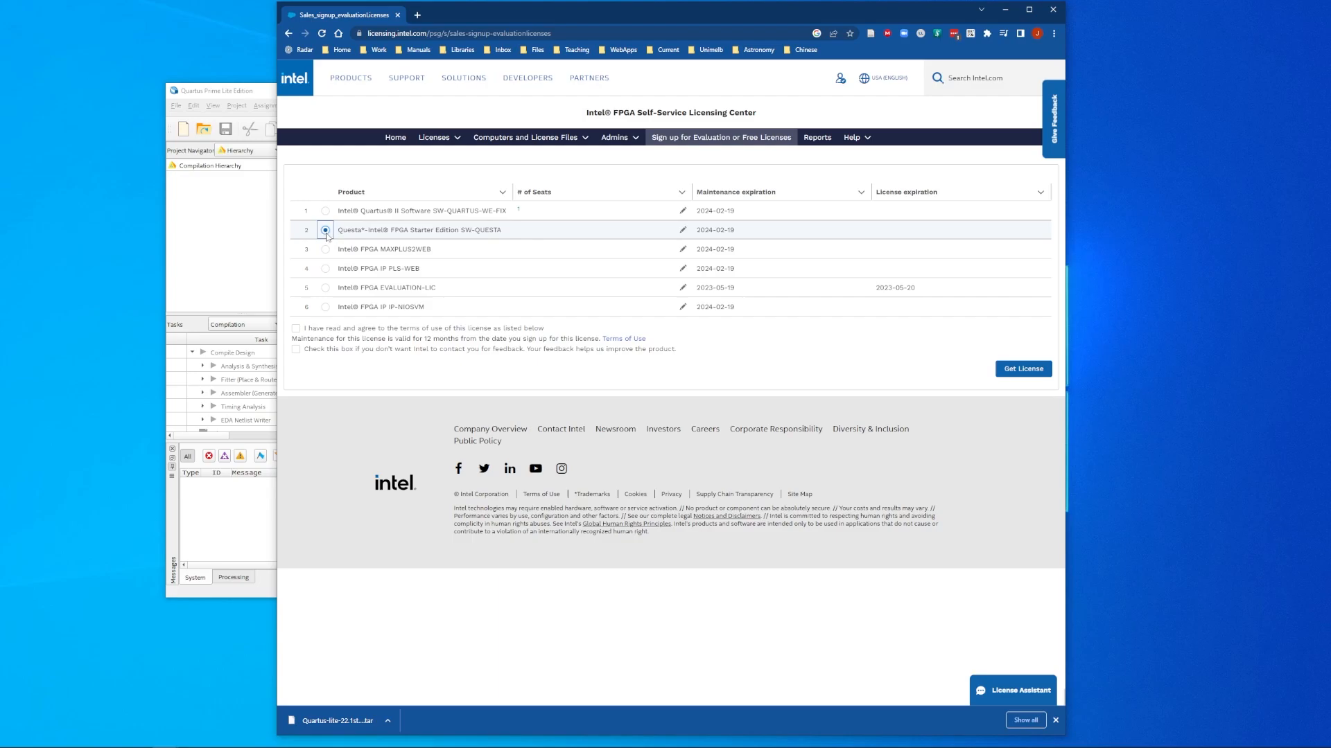
{"action": "left_click", "coordinate": [541, 237]}
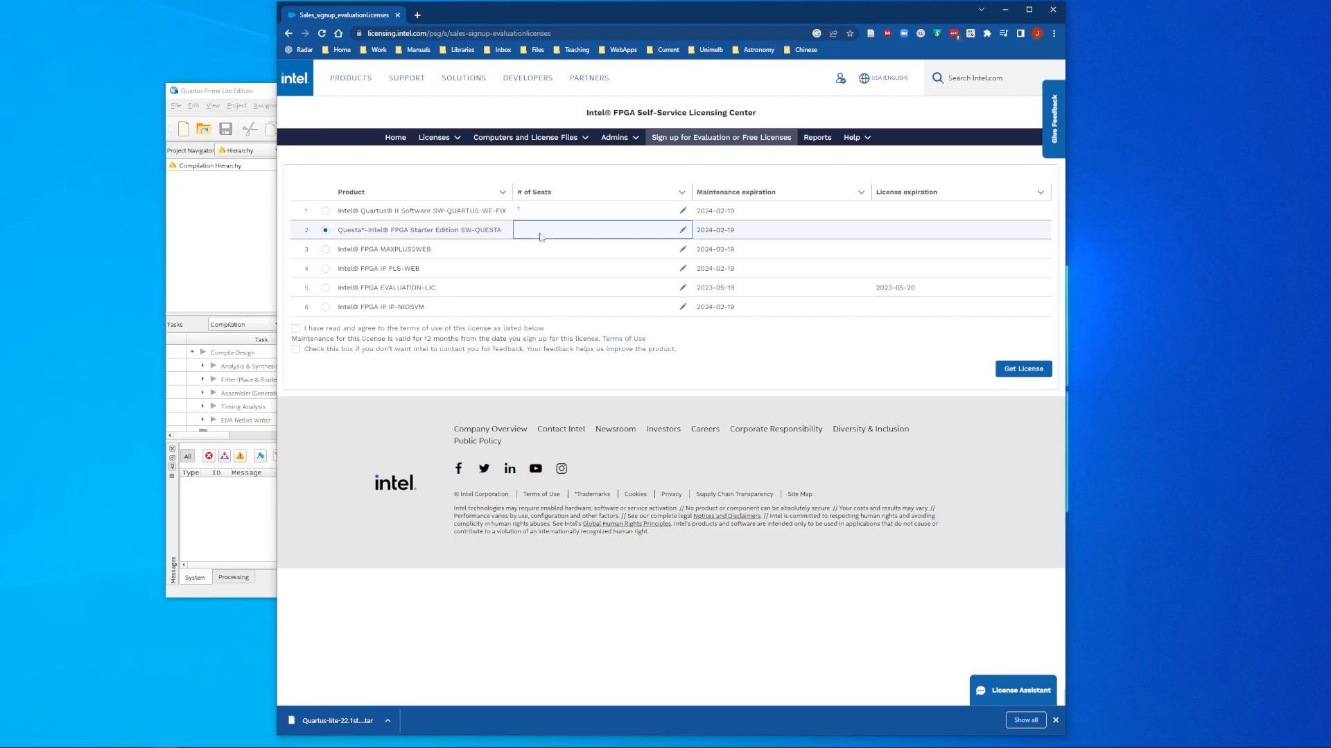
{"action": "left_click", "coordinate": [683, 231]}
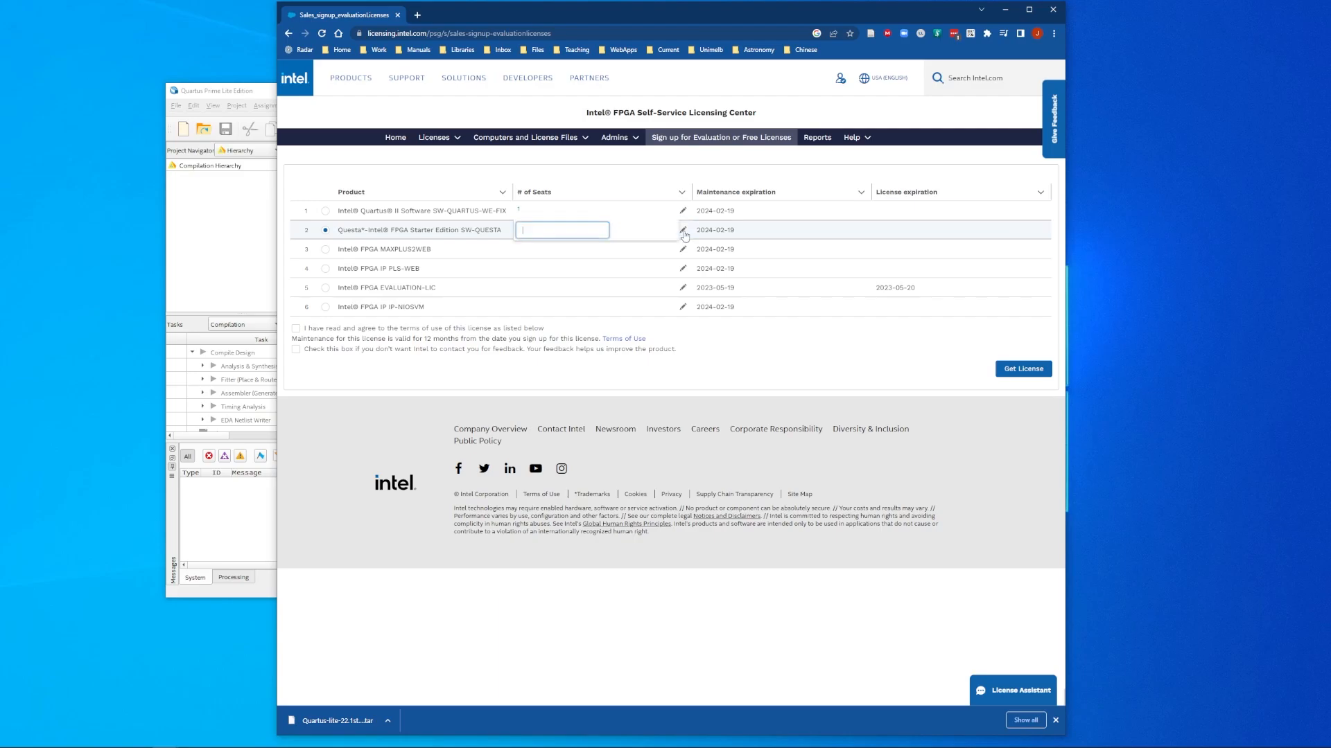
{"action": "left_click", "coordinate": [296, 329]}
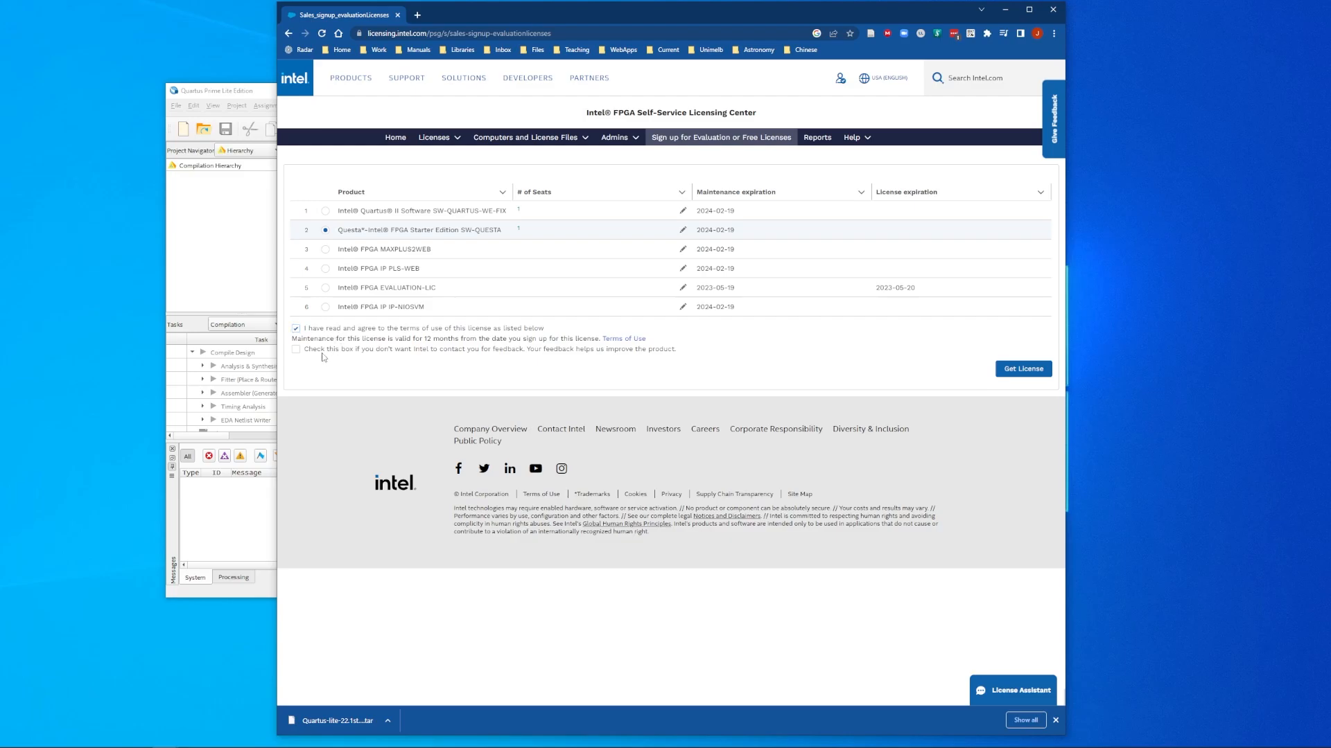
{"action": "left_click", "coordinate": [295, 349]}
{"action": "left_click", "coordinate": [1029, 370]}
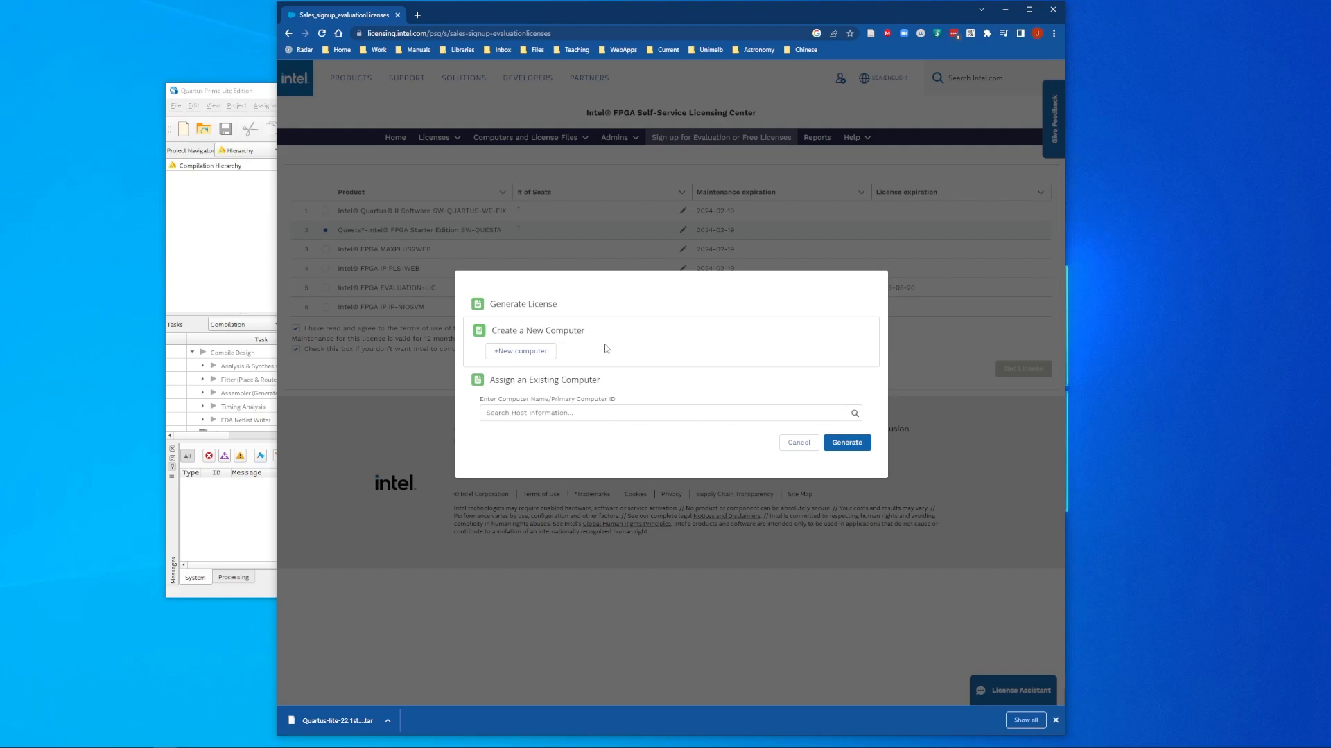
Step: Add a new computer named Wombat with FIXED license type and NIC ID computer type, then switch to Quartus
{"action": "left_click", "coordinate": [522, 352]}
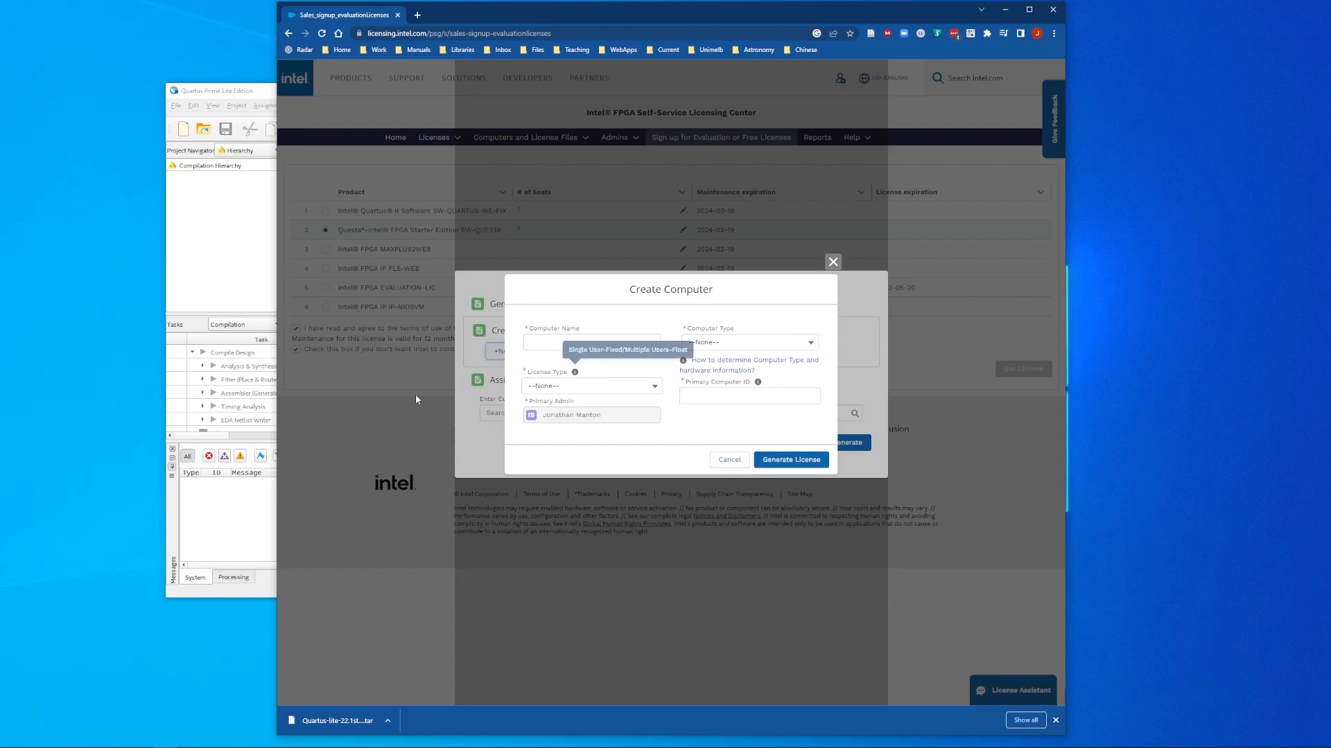
{"action": "left_click", "coordinate": [614, 343]}
{"action": "type", "text": "W"}
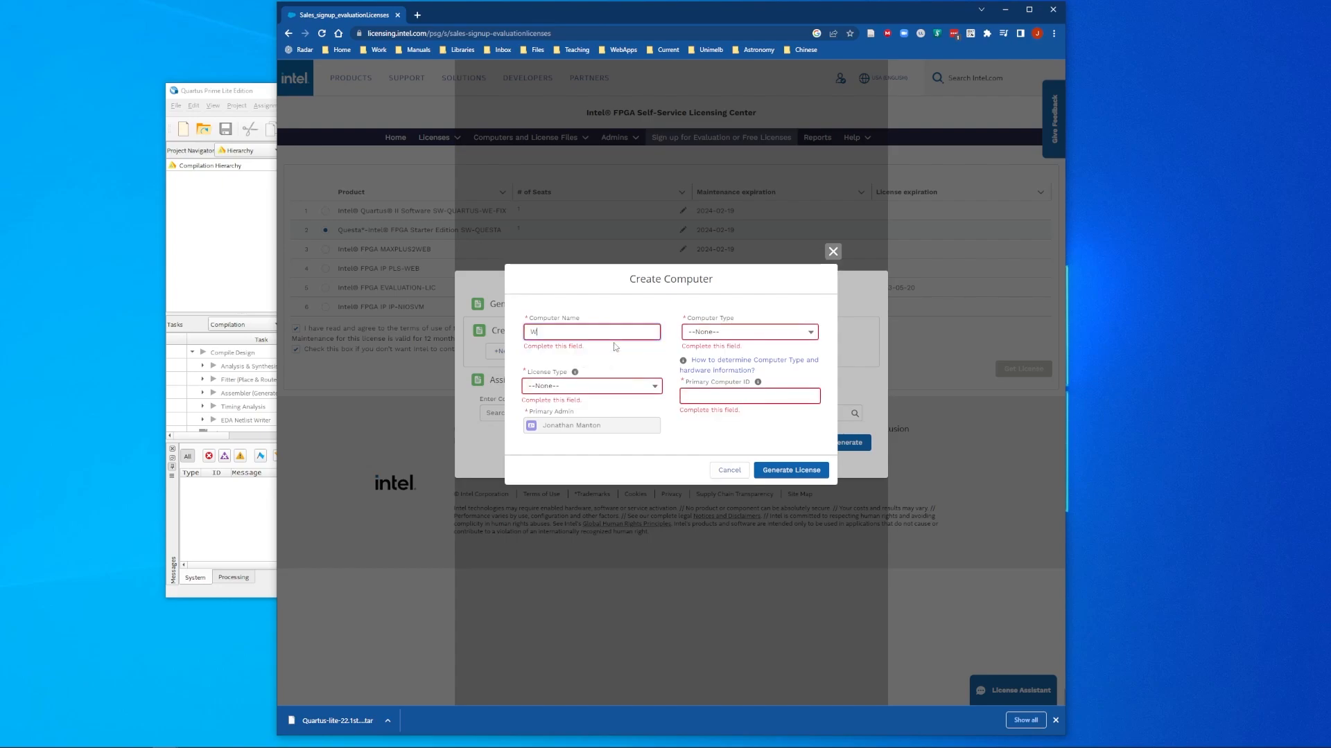
{"action": "type", "text": "ombat"}
{"action": "left_click", "coordinate": [632, 386]}
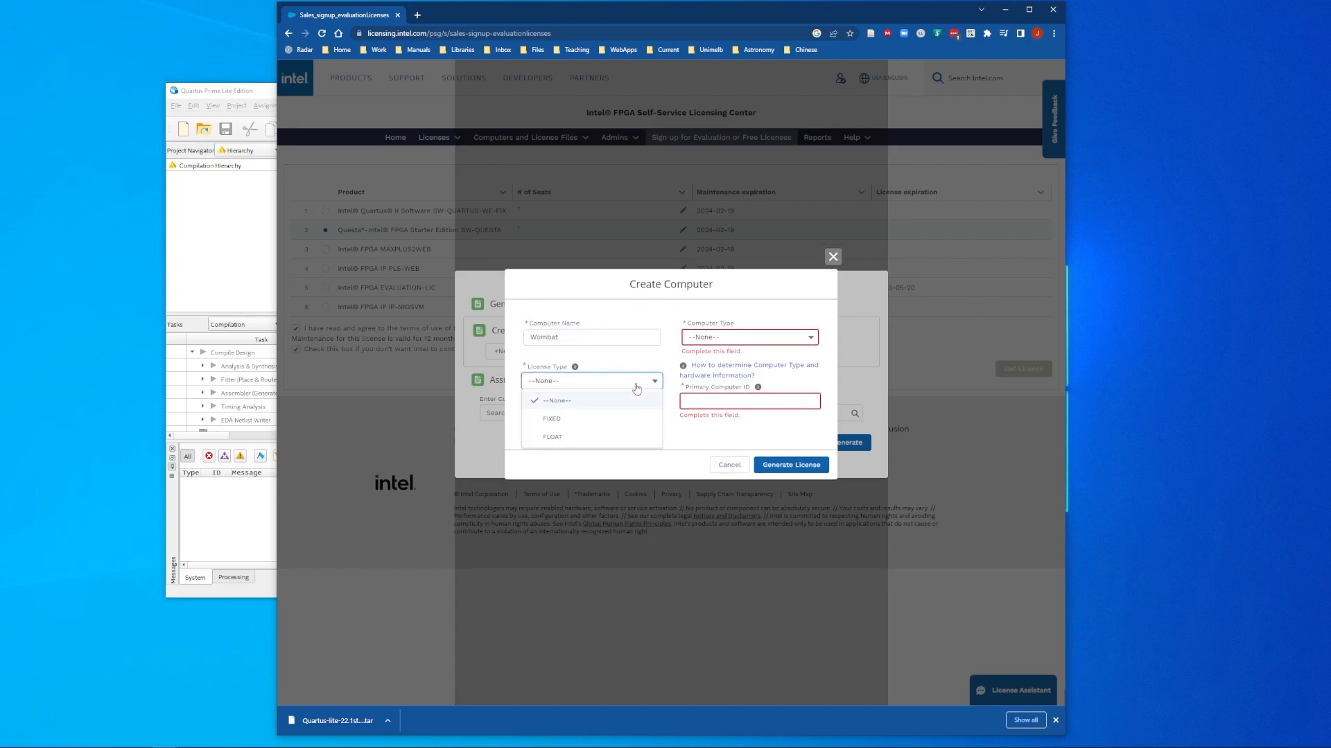
{"action": "left_click", "coordinate": [580, 418]}
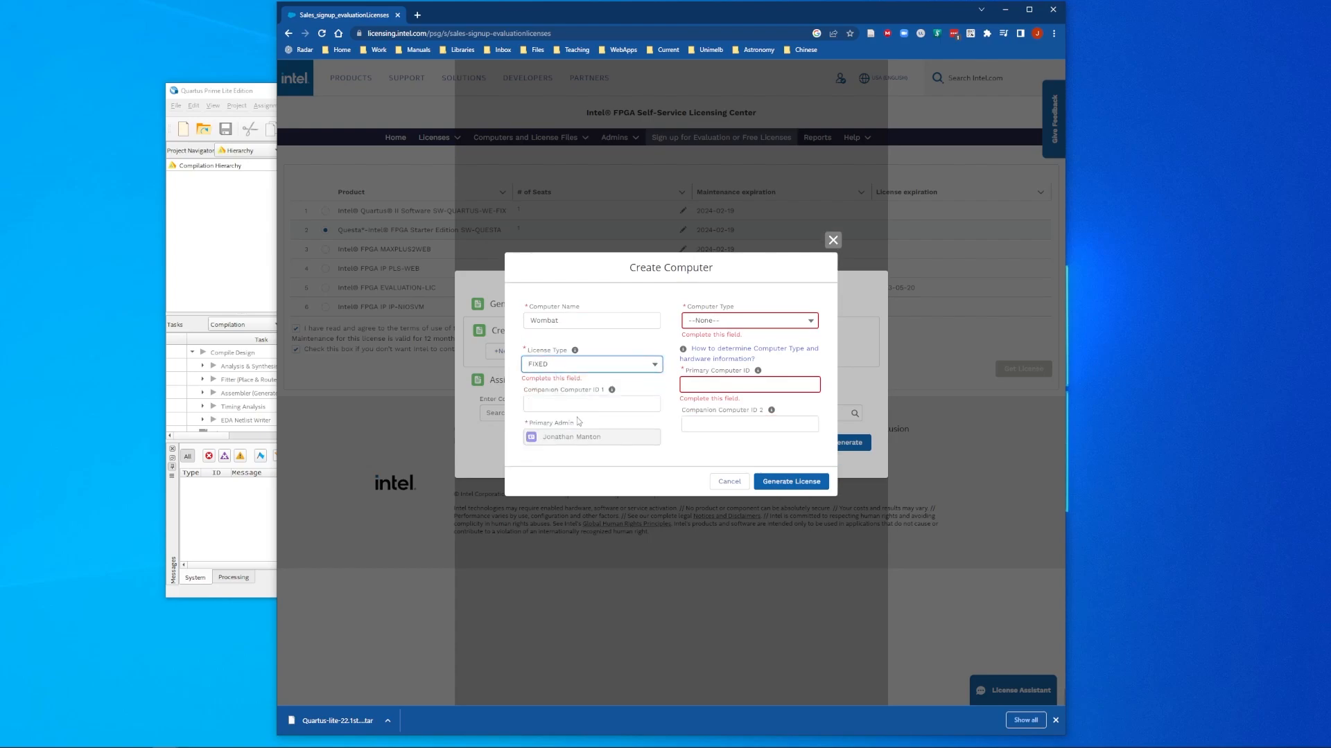
{"action": "left_click", "coordinate": [784, 323]}
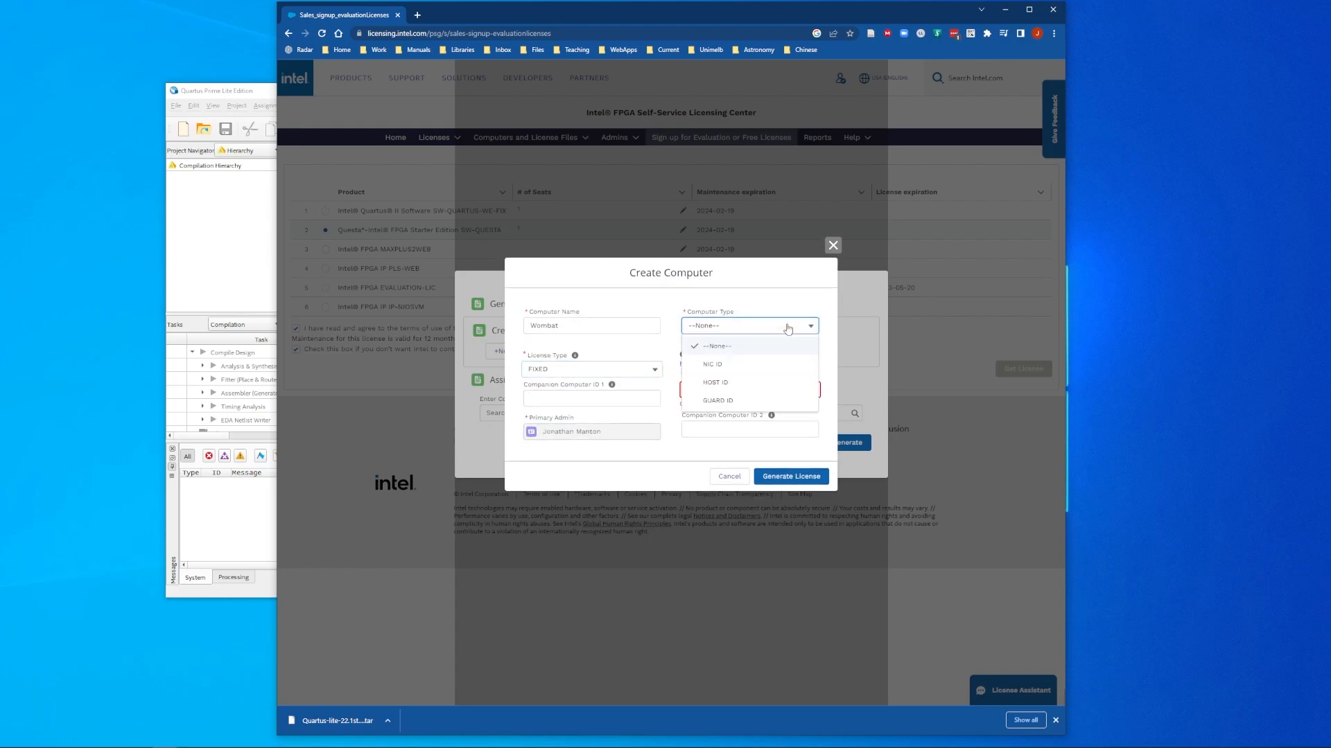
{"action": "left_click", "coordinate": [717, 367]}
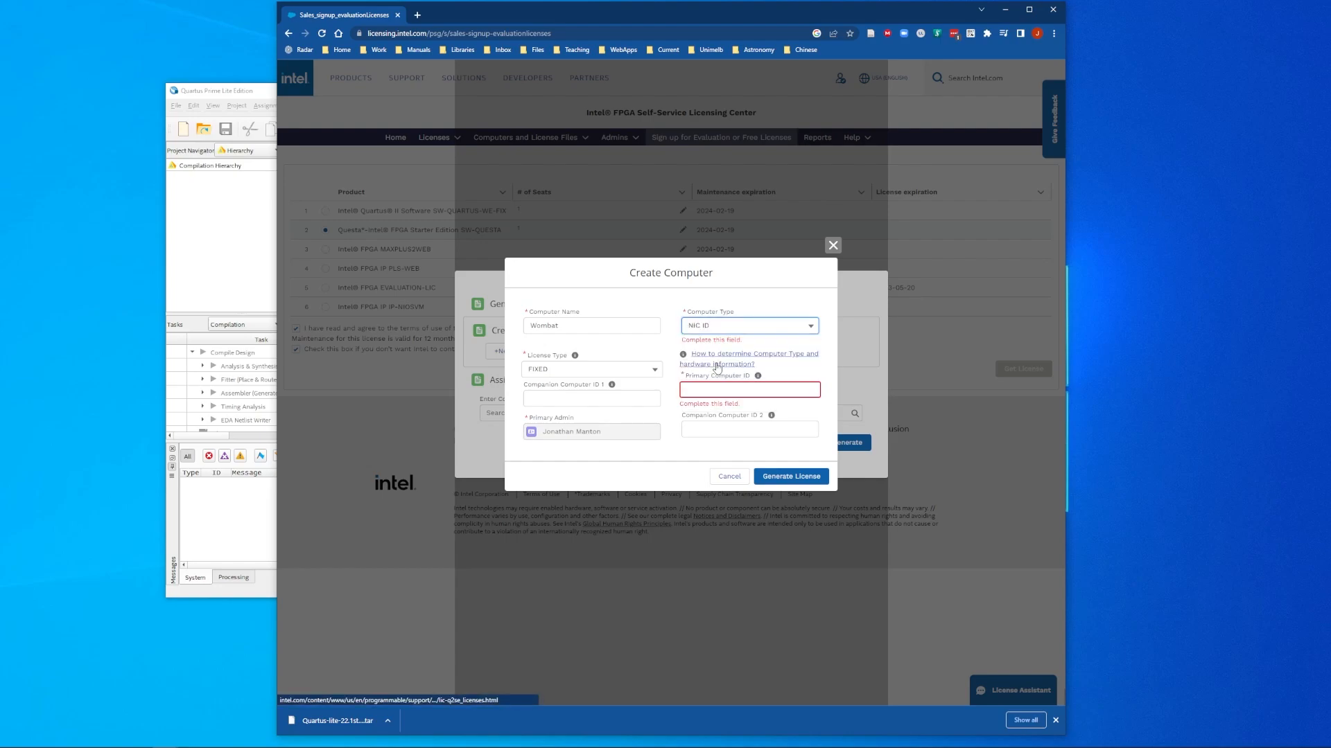
{"action": "key", "text": "super"}
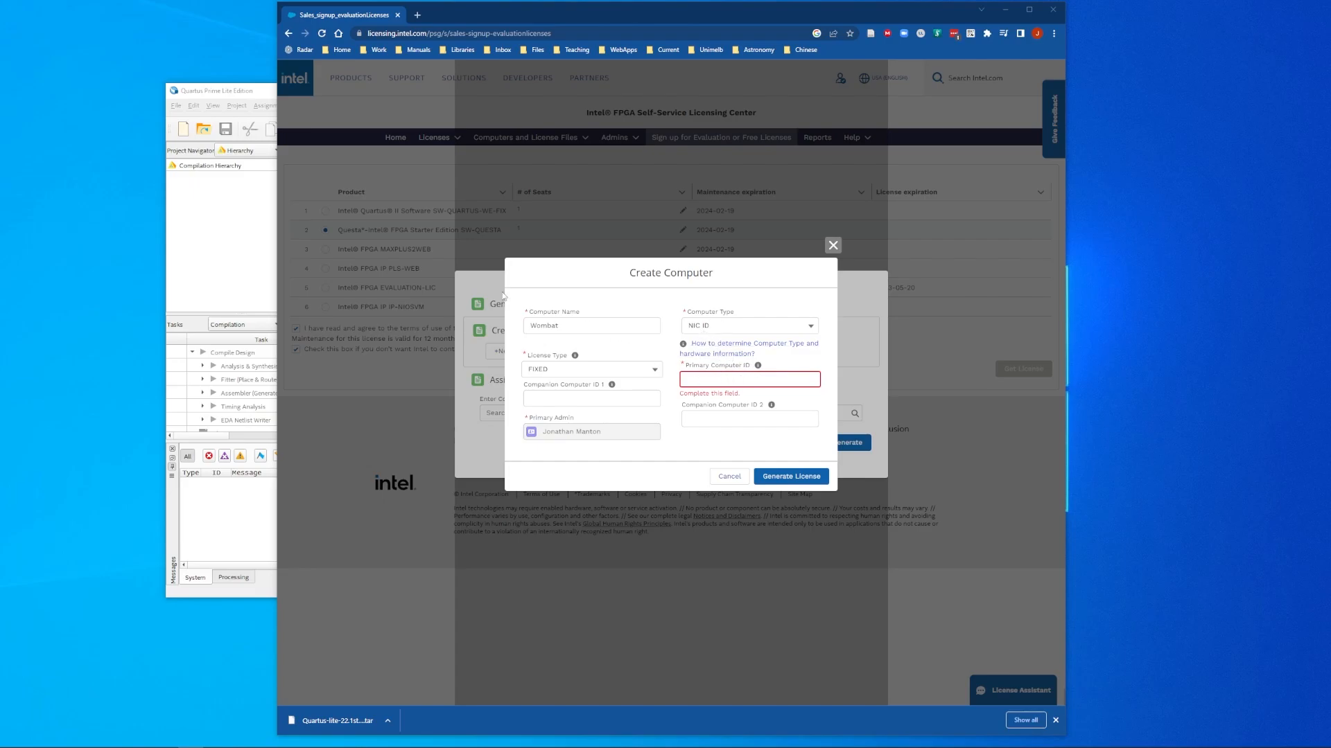
{"action": "left_click", "coordinate": [231, 262]}
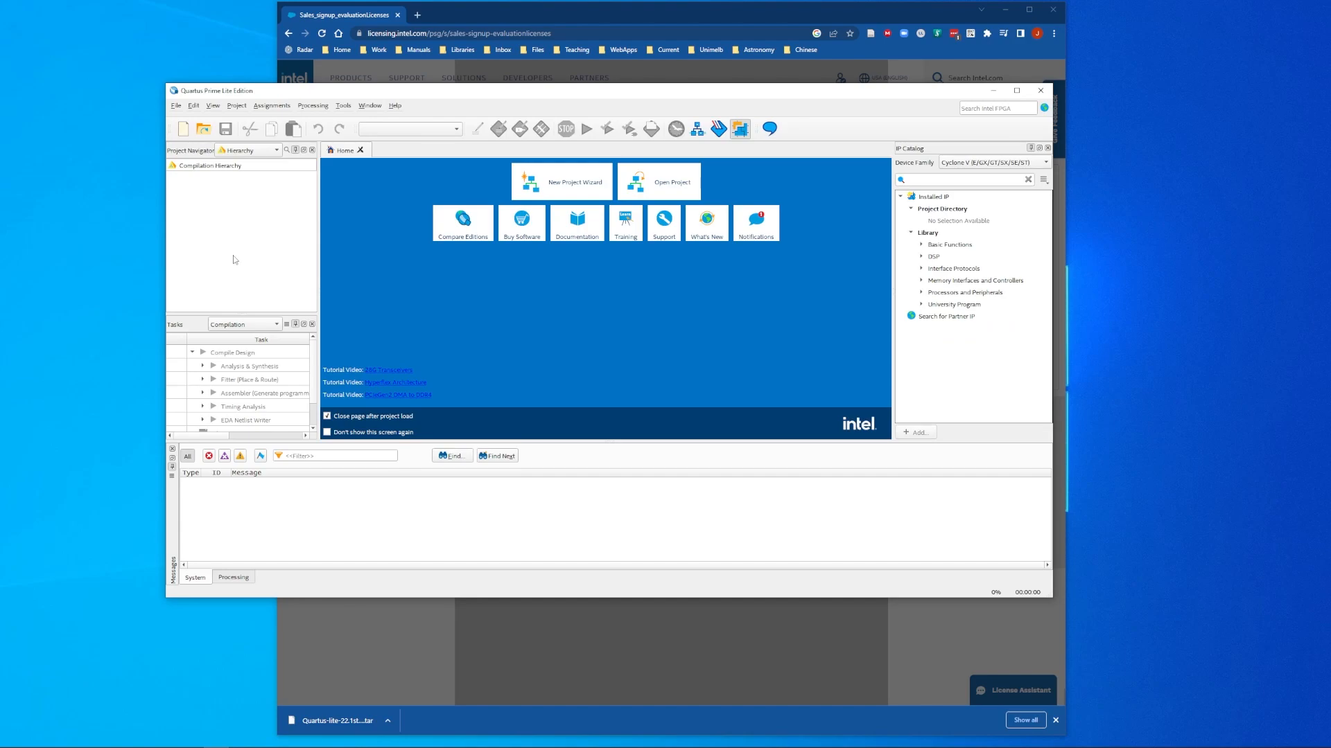
Step: Copy the first NIC ID from Quartus Tools > License Setup and return to the browser
{"action": "left_click", "coordinate": [343, 106]}
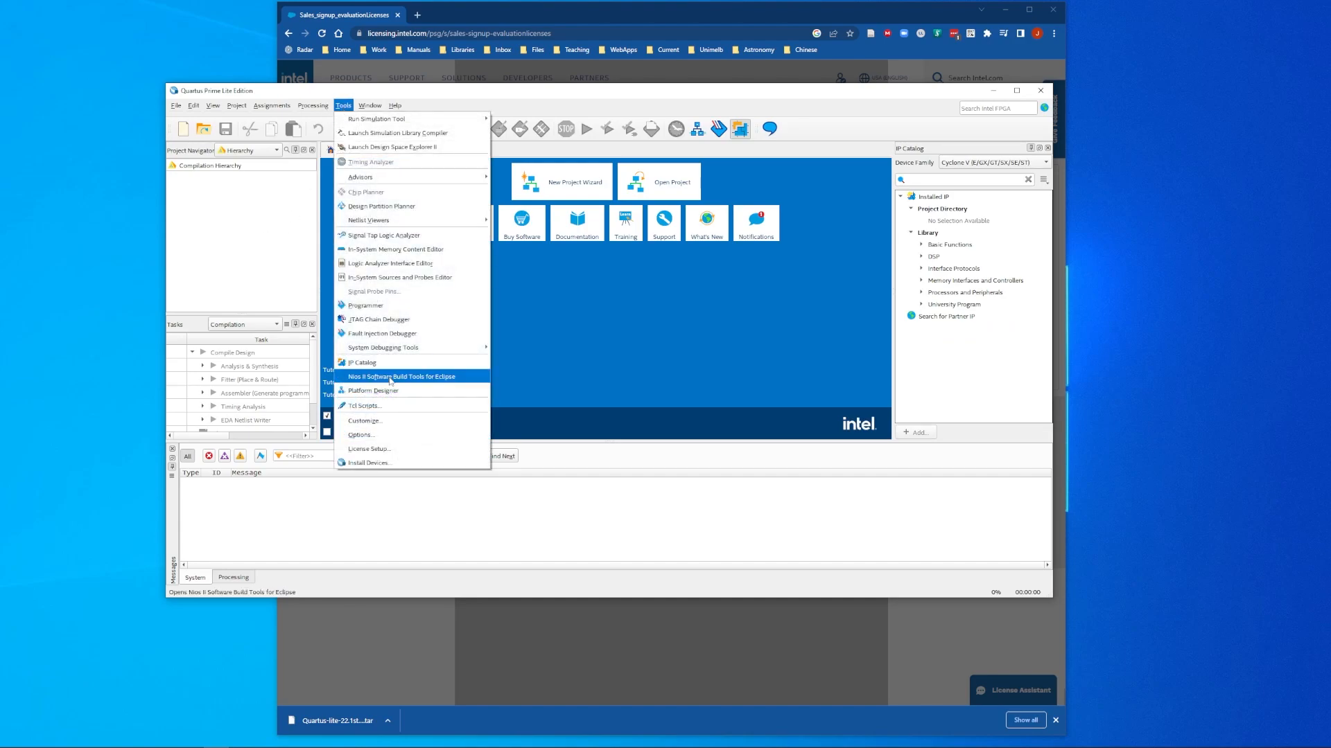
{"action": "left_click", "coordinate": [387, 451]}
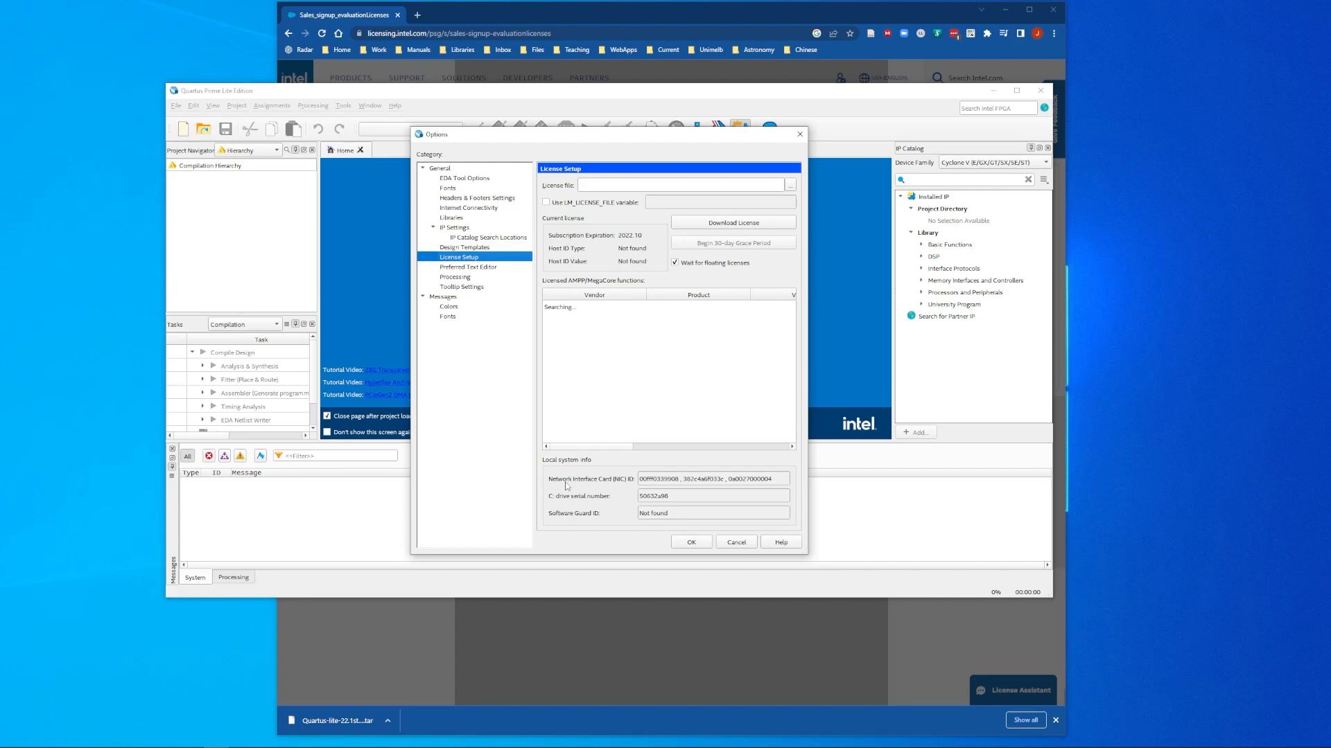
{"action": "left_click_drag", "start_coordinate": [680, 482], "coordinate": [639, 482]}
{"action": "right_click", "coordinate": [662, 483]}
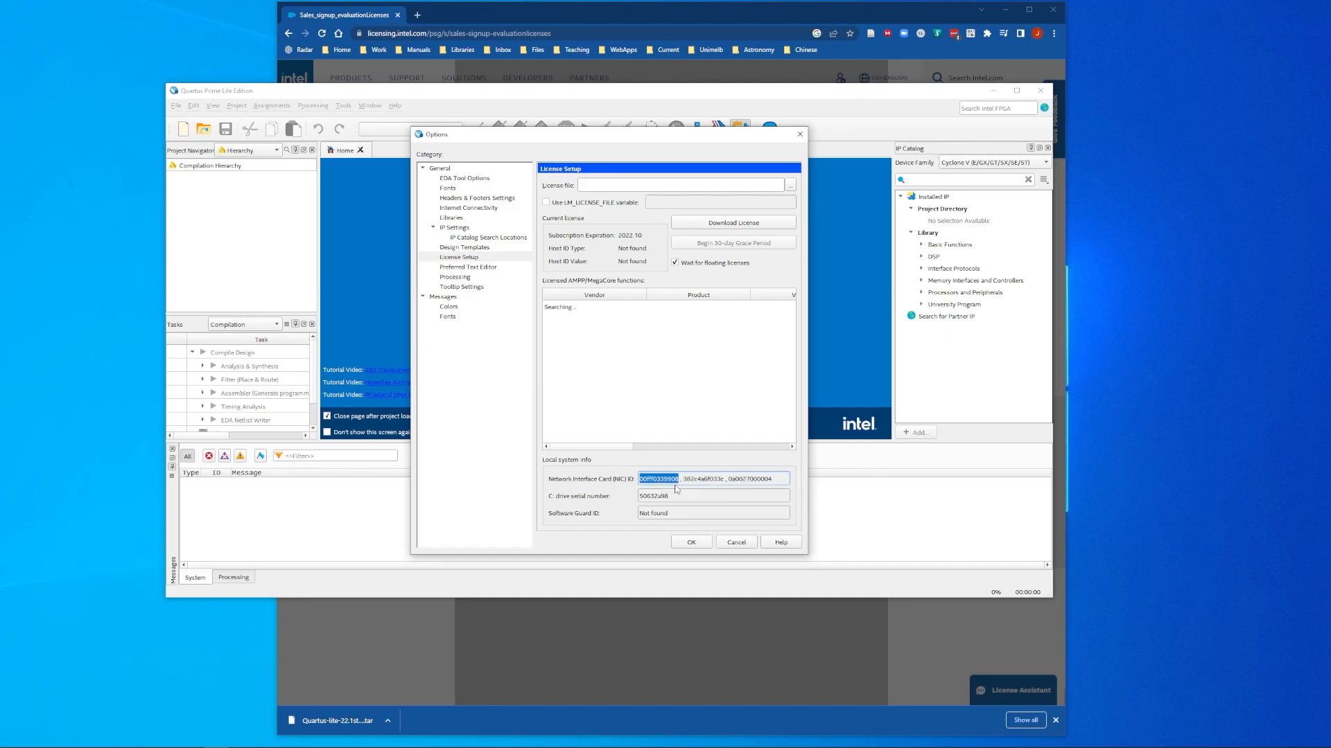
{"action": "left_click", "coordinate": [559, 652]}
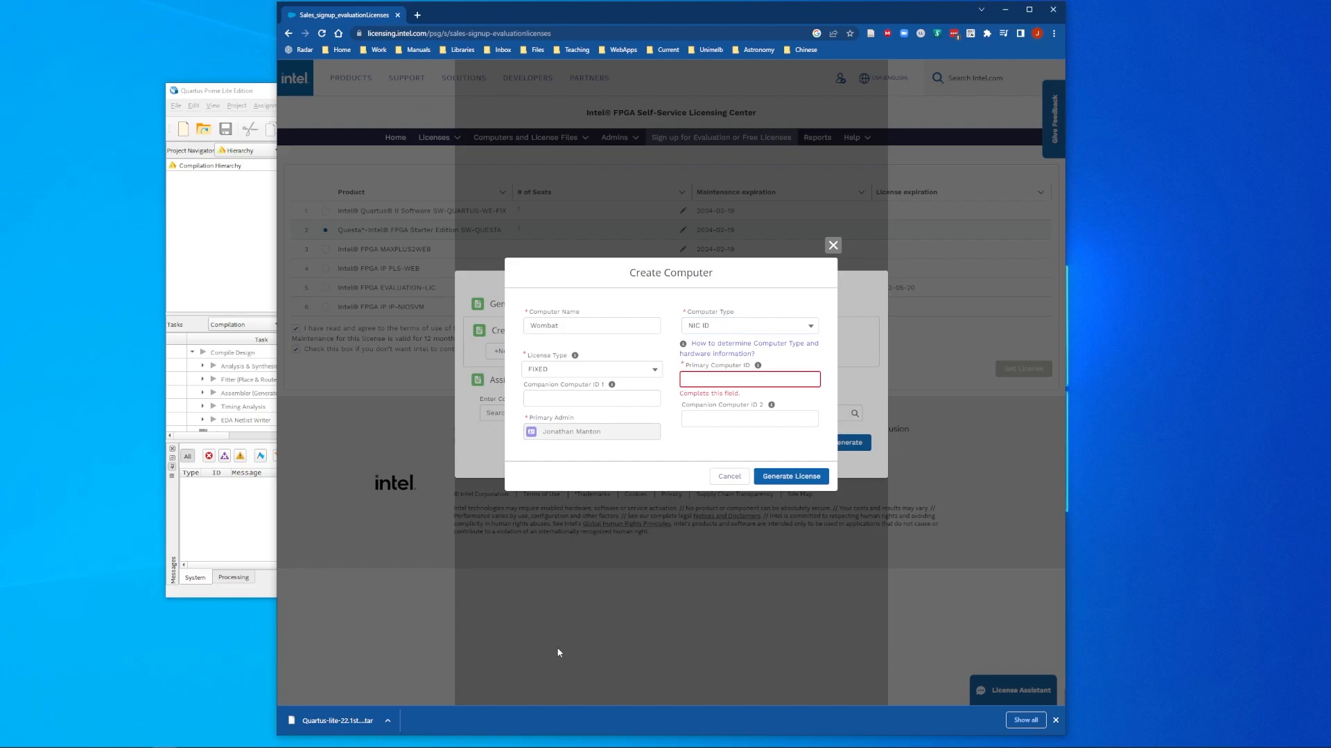
Step: Paste the copied NIC ID into Primary Computer ID and generate the Questa license
{"action": "left_click", "coordinate": [723, 379]}
{"action": "right_click", "coordinate": [720, 377]}
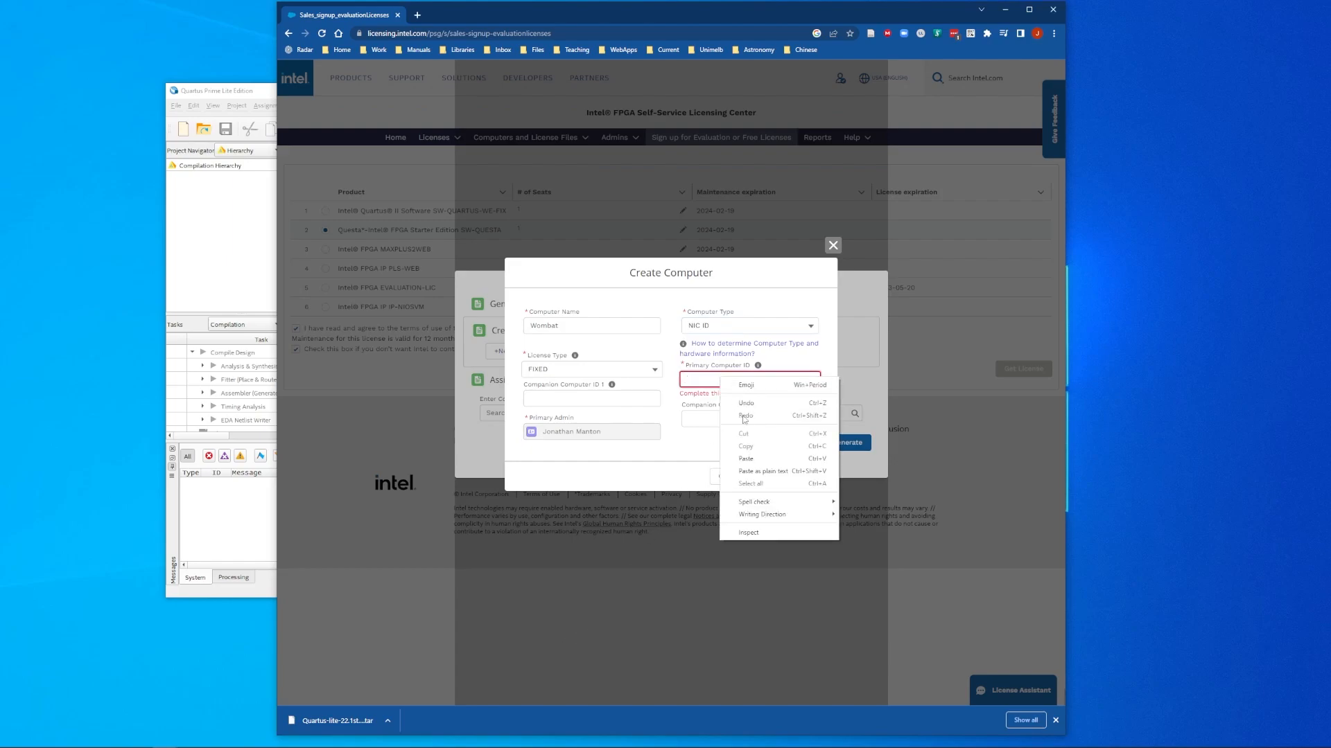
{"action": "left_click", "coordinate": [755, 461]}
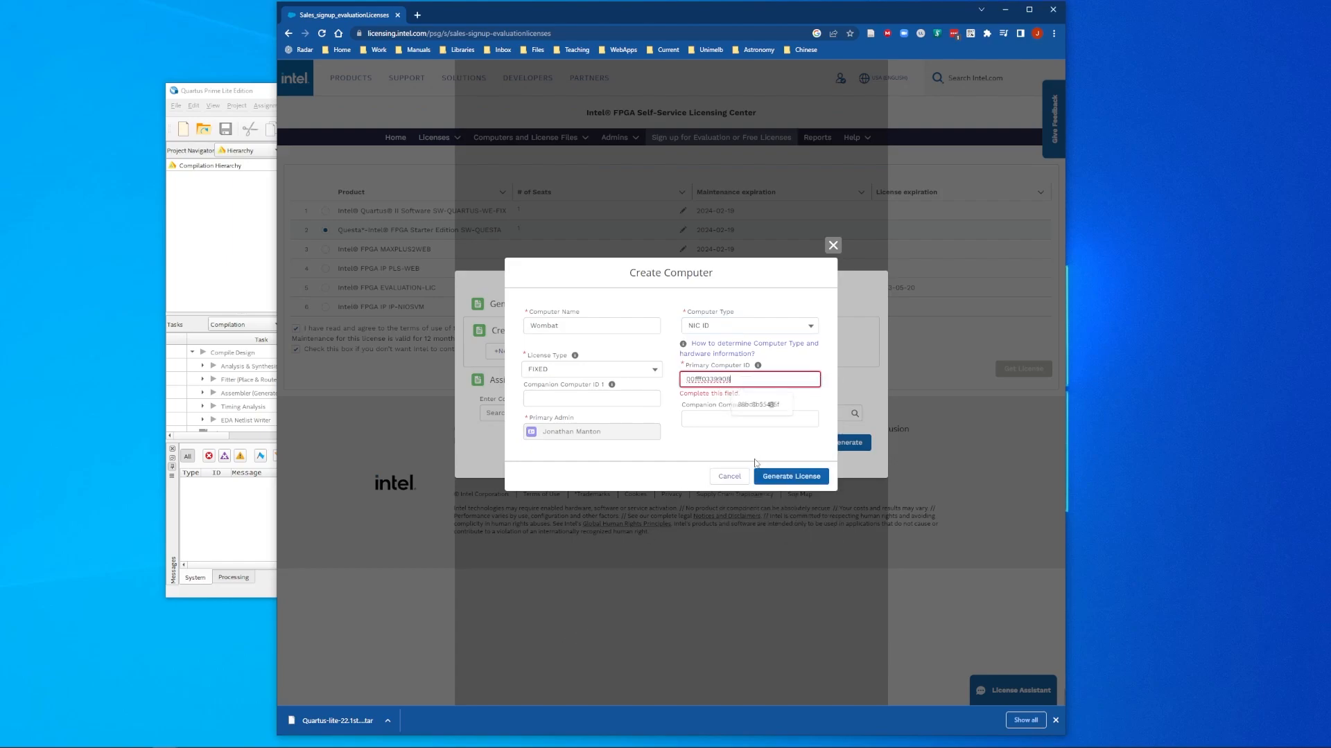
{"action": "left_click", "coordinate": [789, 478]}
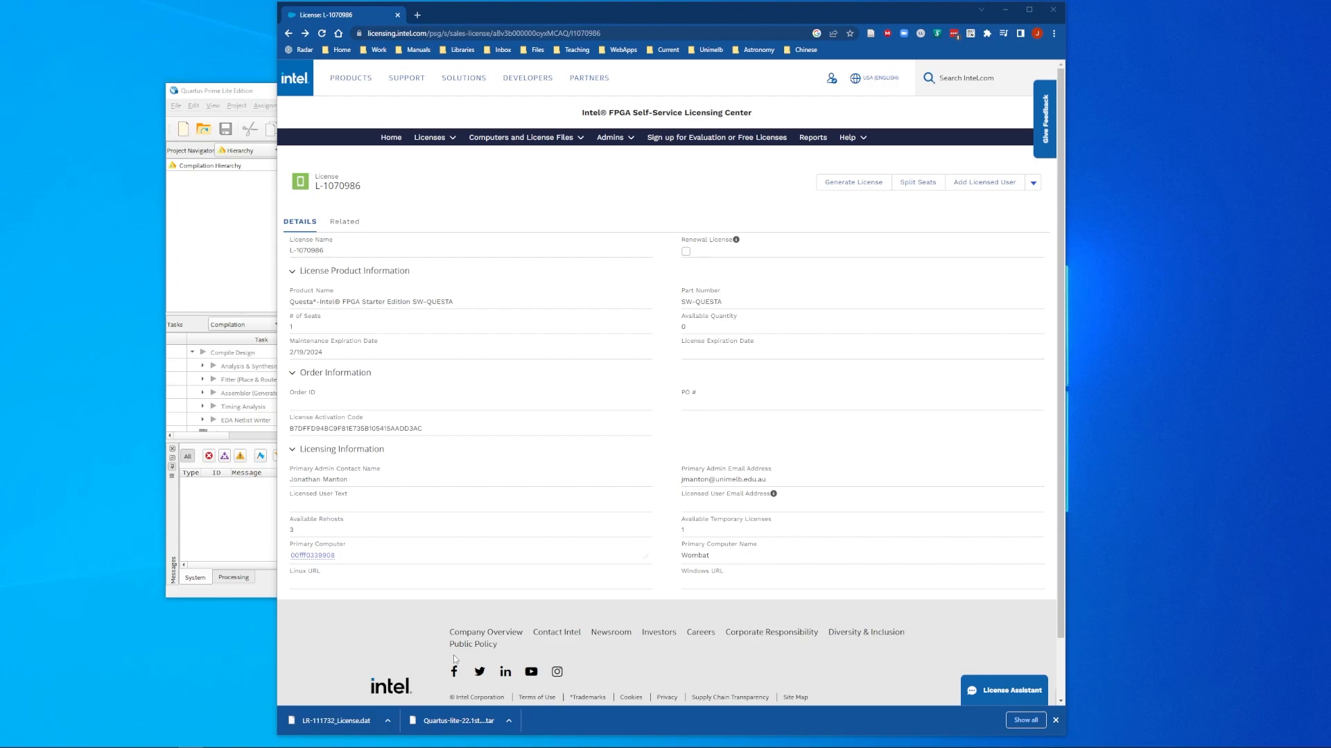
Step: Cut the downloaded license .dat file from the Downloads folder
{"action": "left_click", "coordinate": [387, 721]}
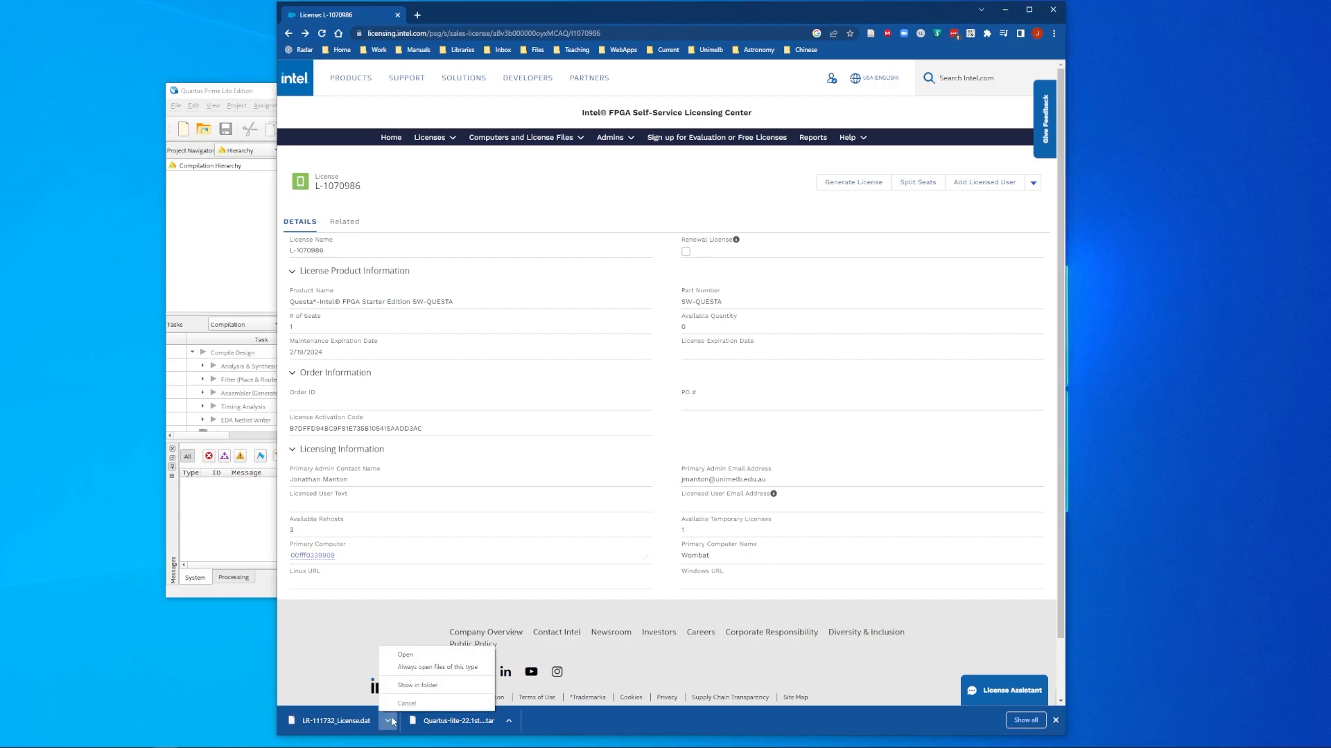
{"action": "left_click", "coordinate": [420, 685]}
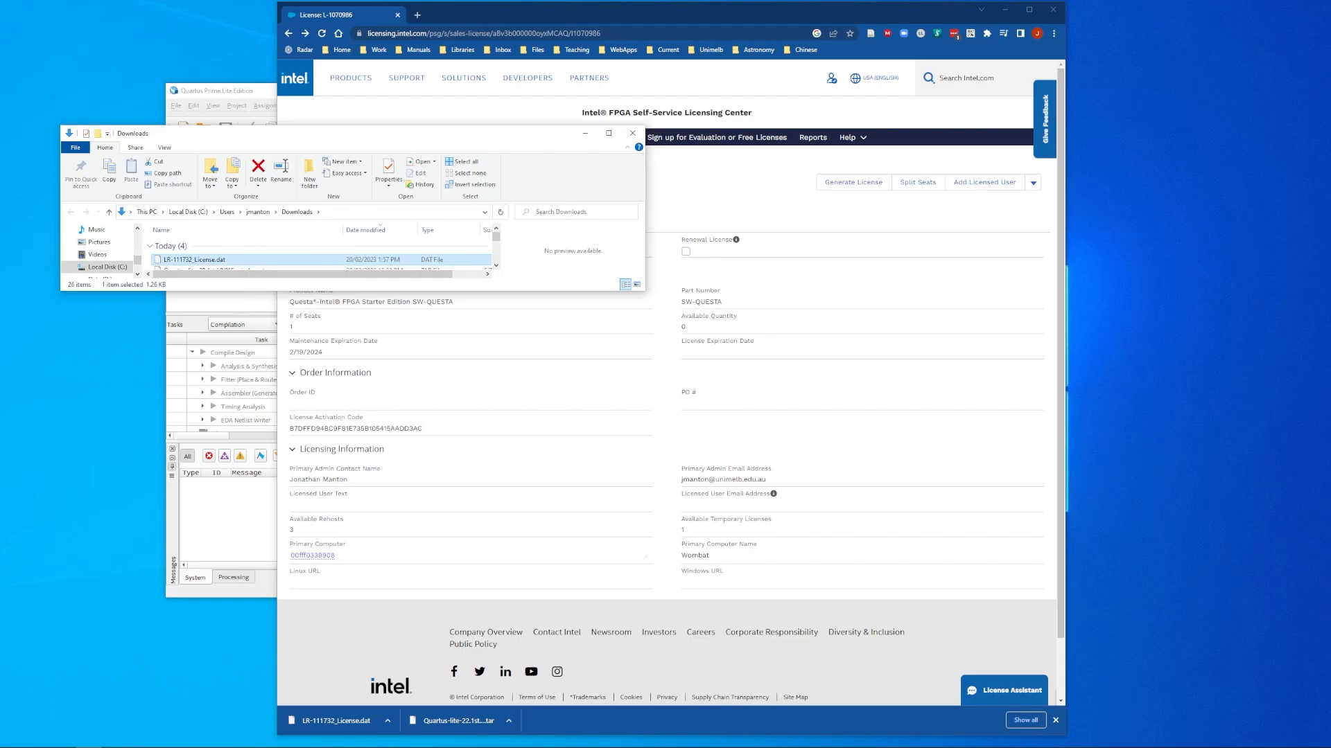
{"action": "right_click", "coordinate": [232, 264]}
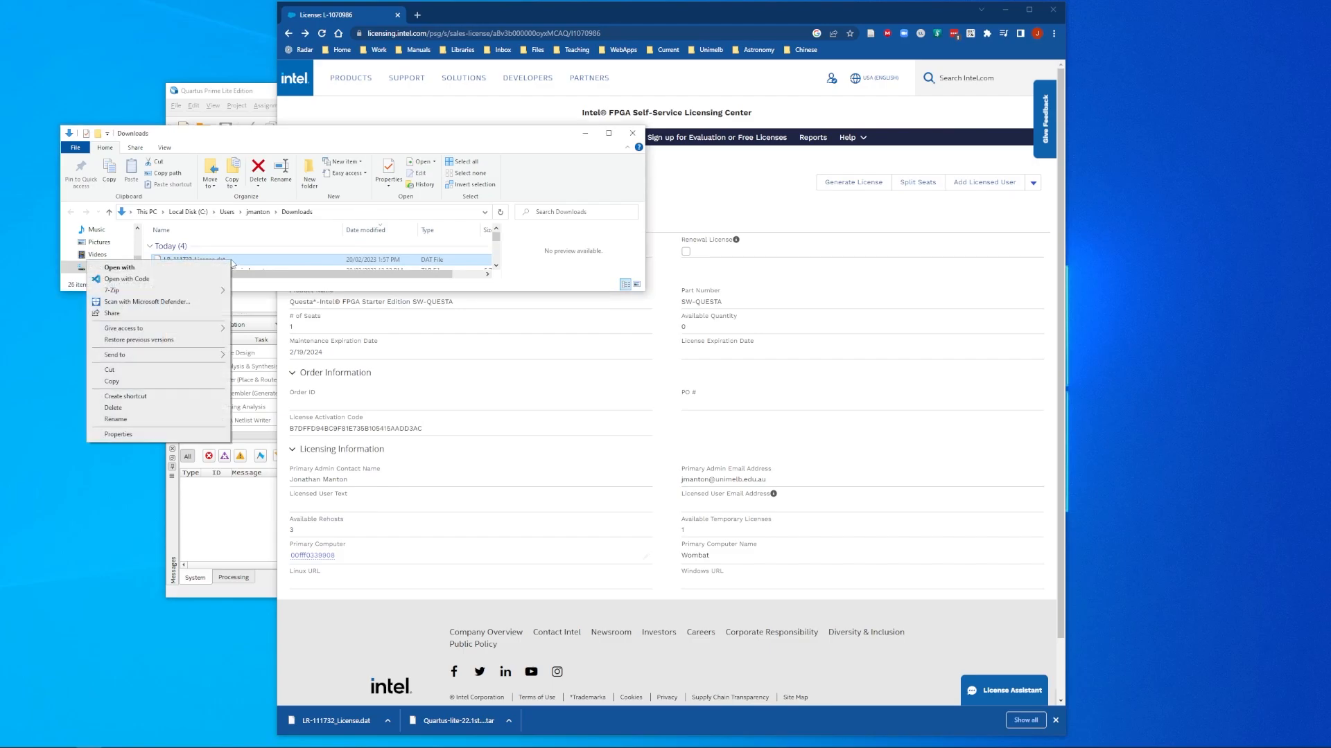
{"action": "left_click", "coordinate": [154, 371]}
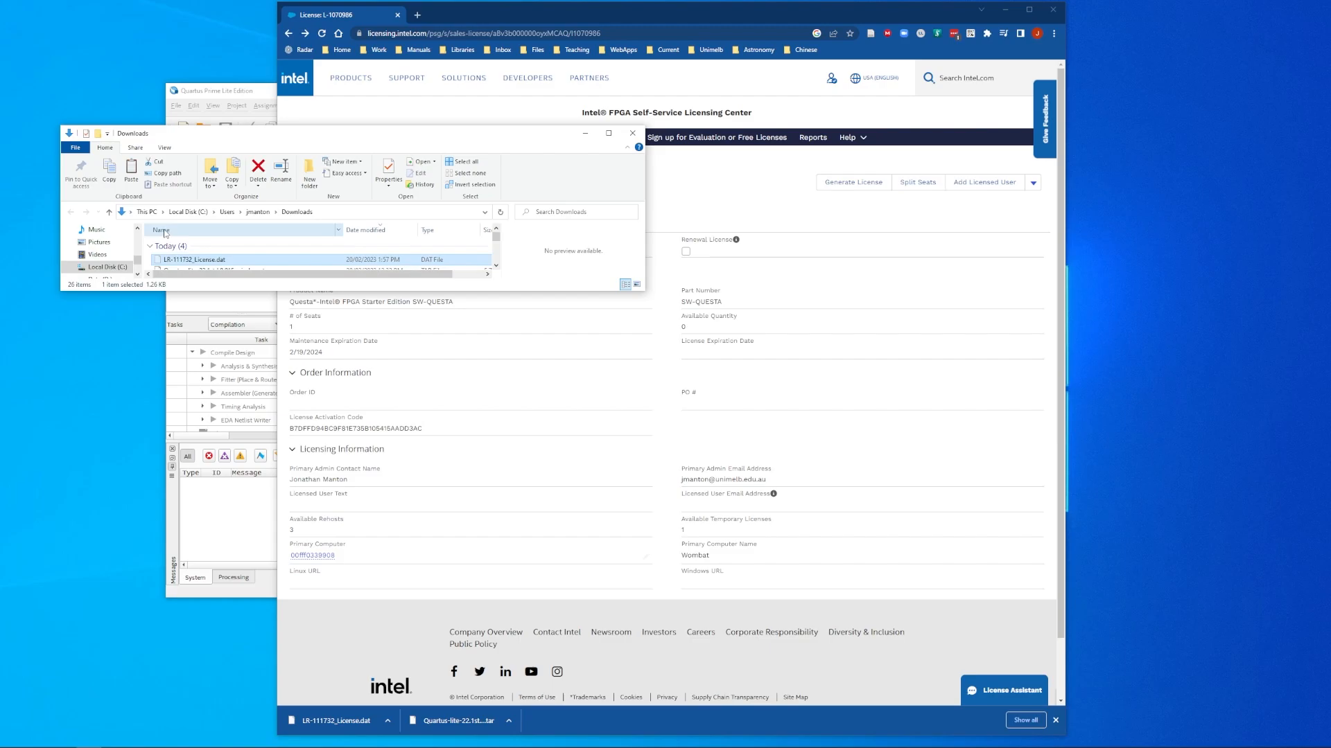
Step: Navigate to Flash (F:) > intelFPGA_lite > 22.1std > licenses
{"action": "left_click", "coordinate": [137, 275]}
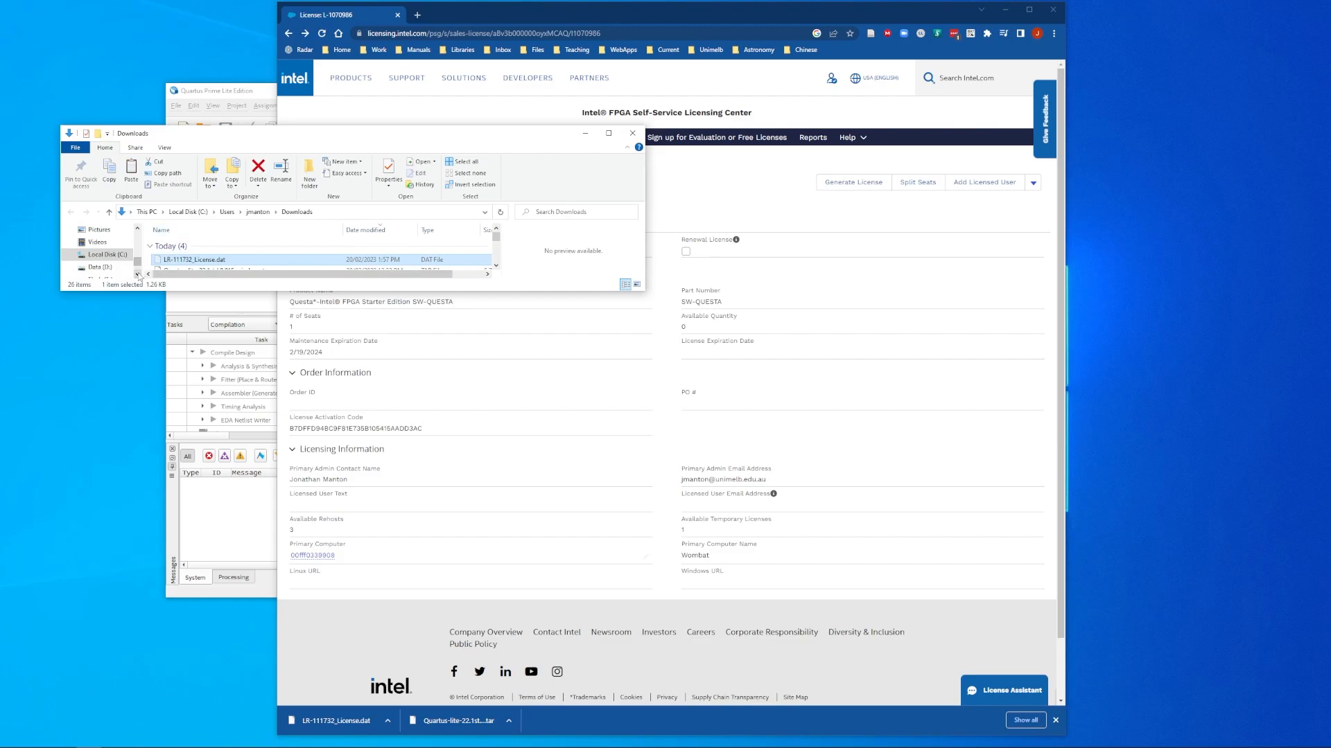
{"action": "left_click", "coordinate": [138, 274]}
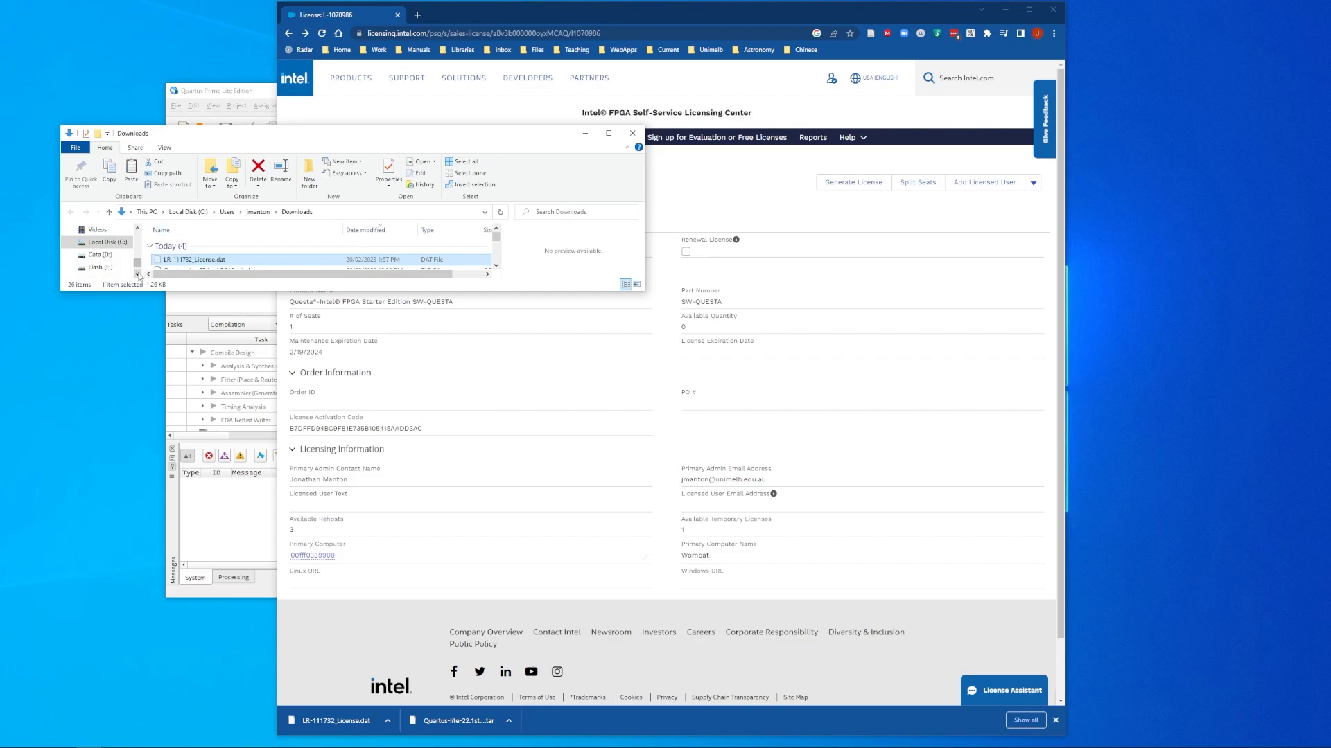
{"action": "left_click", "coordinate": [102, 268]}
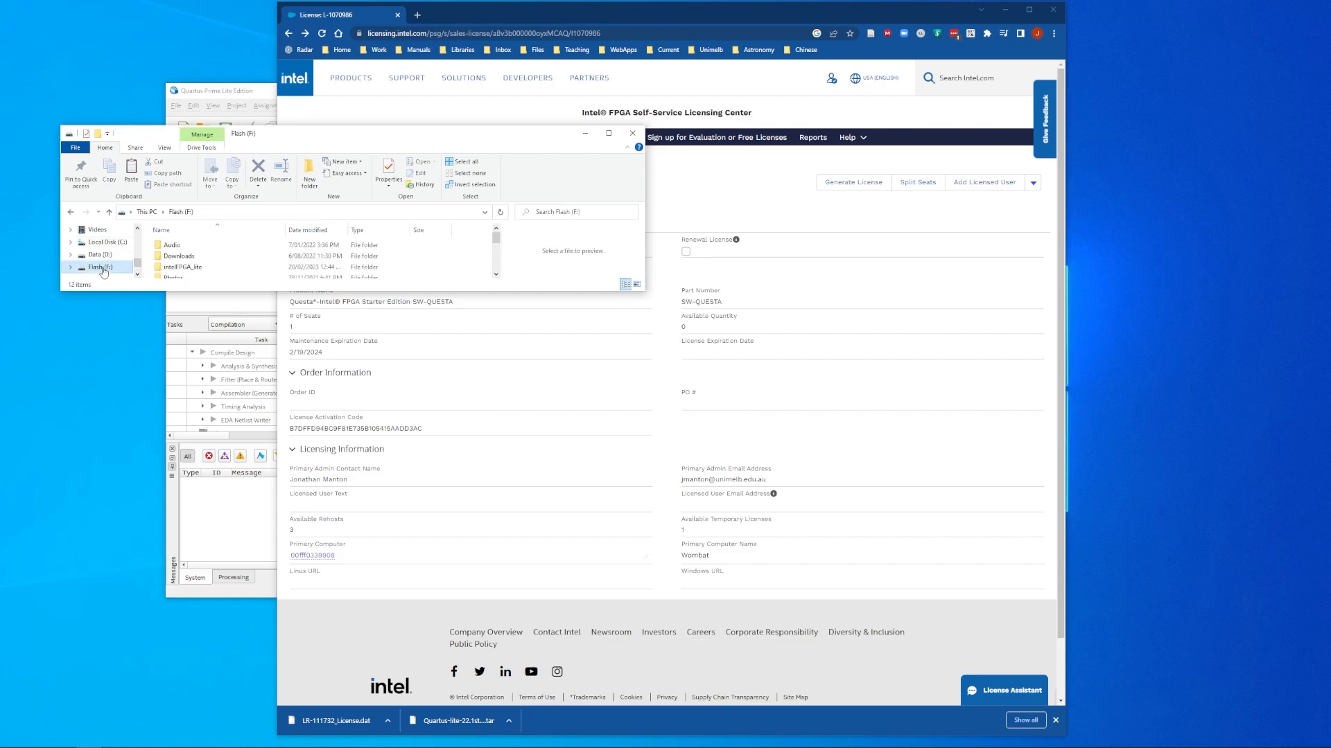
{"action": "double_click", "coordinate": [189, 269]}
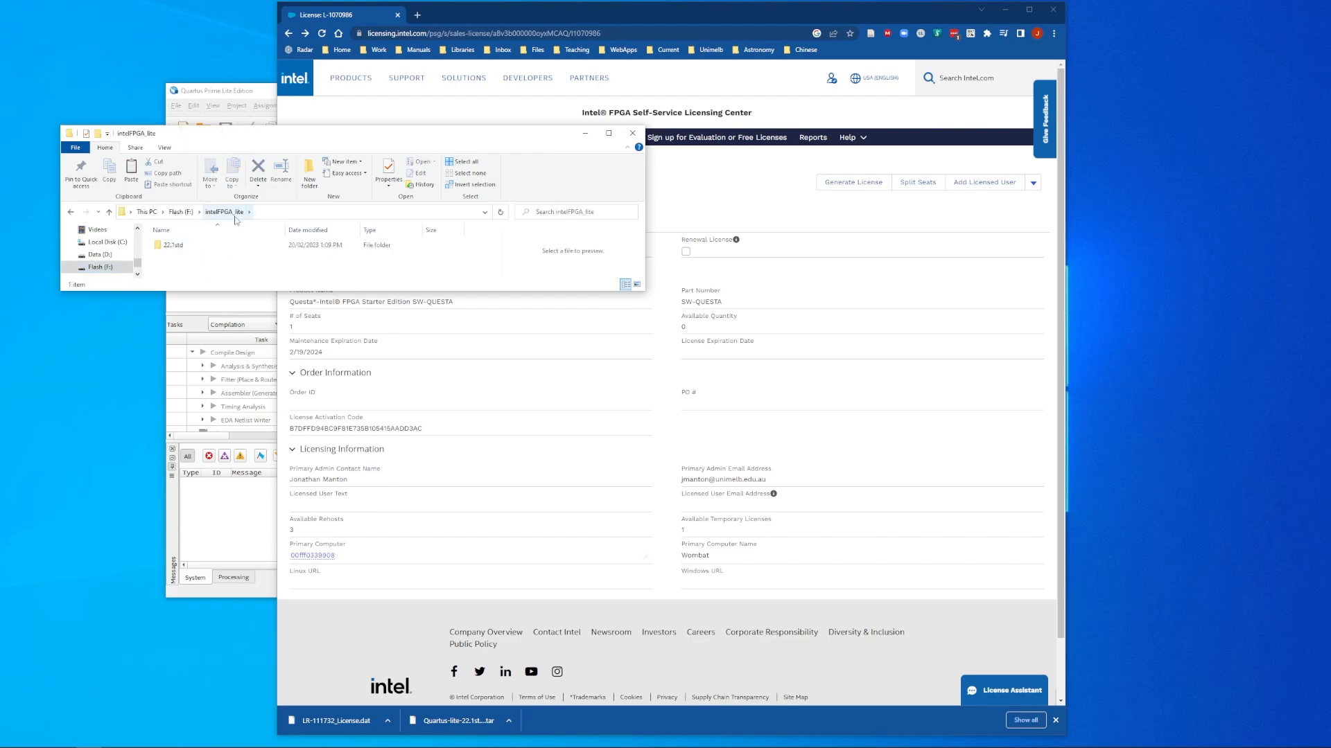
{"action": "double_click", "coordinate": [196, 247]}
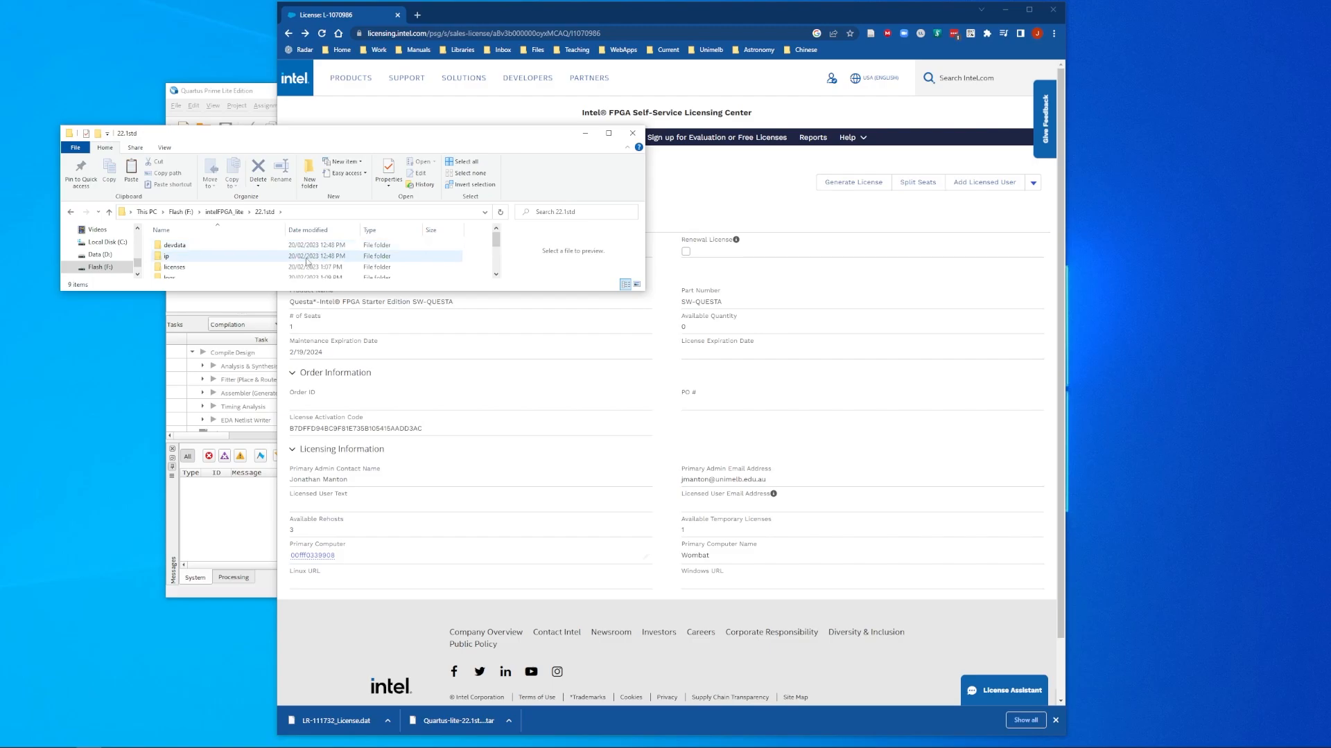
{"action": "scroll", "coordinate": [307, 260], "scroll_direction": "down", "scroll_amount": 2}
{"action": "scroll", "coordinate": [307, 260], "scroll_direction": "up", "scroll_amount": 1}
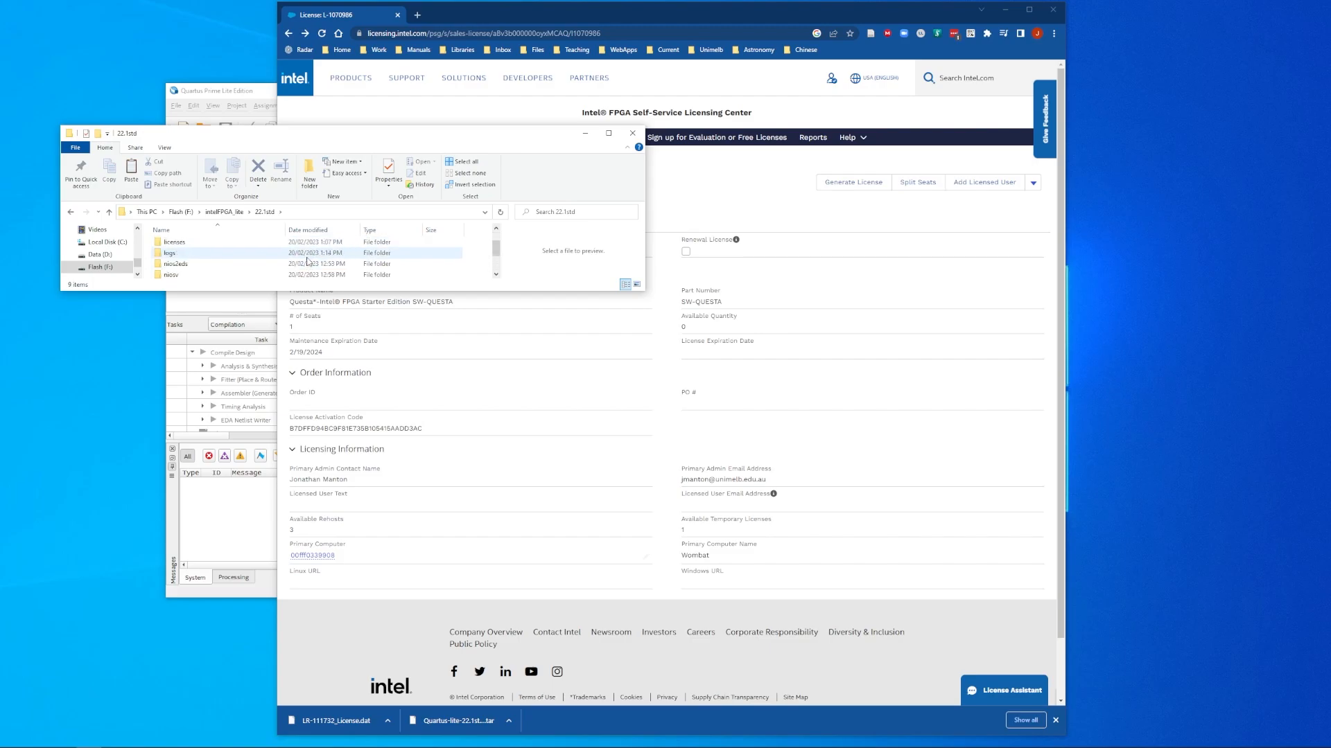
{"action": "scroll", "coordinate": [307, 261], "scroll_direction": "up", "scroll_amount": 1}
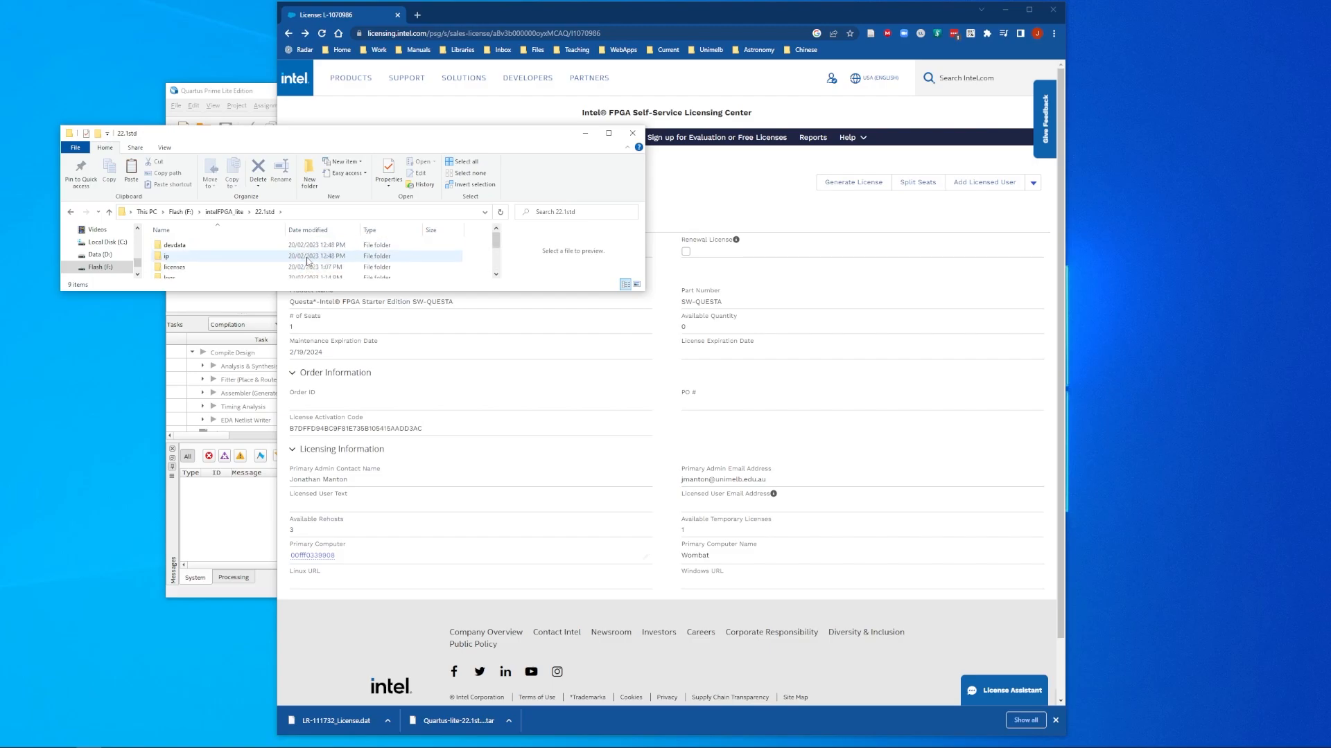
{"action": "double_click", "coordinate": [194, 267]}
Step: Paste the license file into the licenses folder, granting administrator permission
{"action": "scroll", "coordinate": [207, 265], "scroll_direction": "down", "scroll_amount": 2}
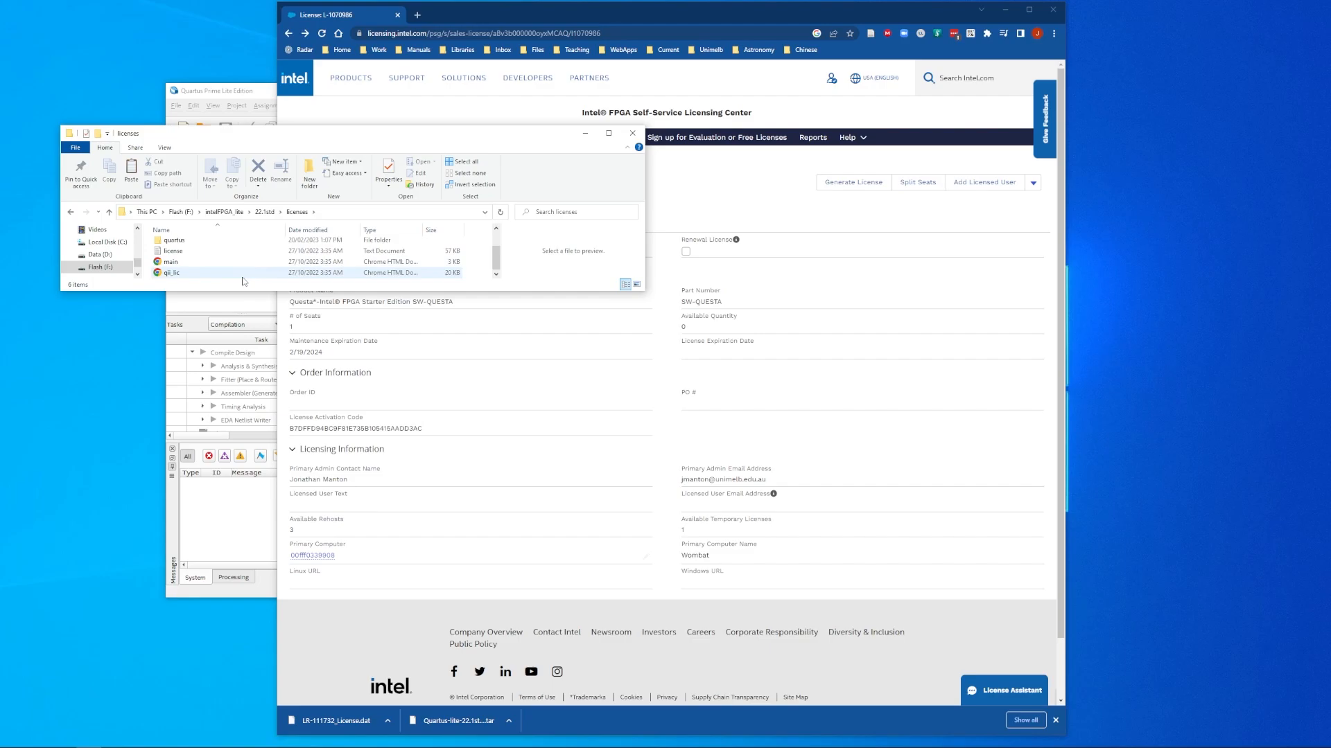
{"action": "right_click", "coordinate": [251, 275]}
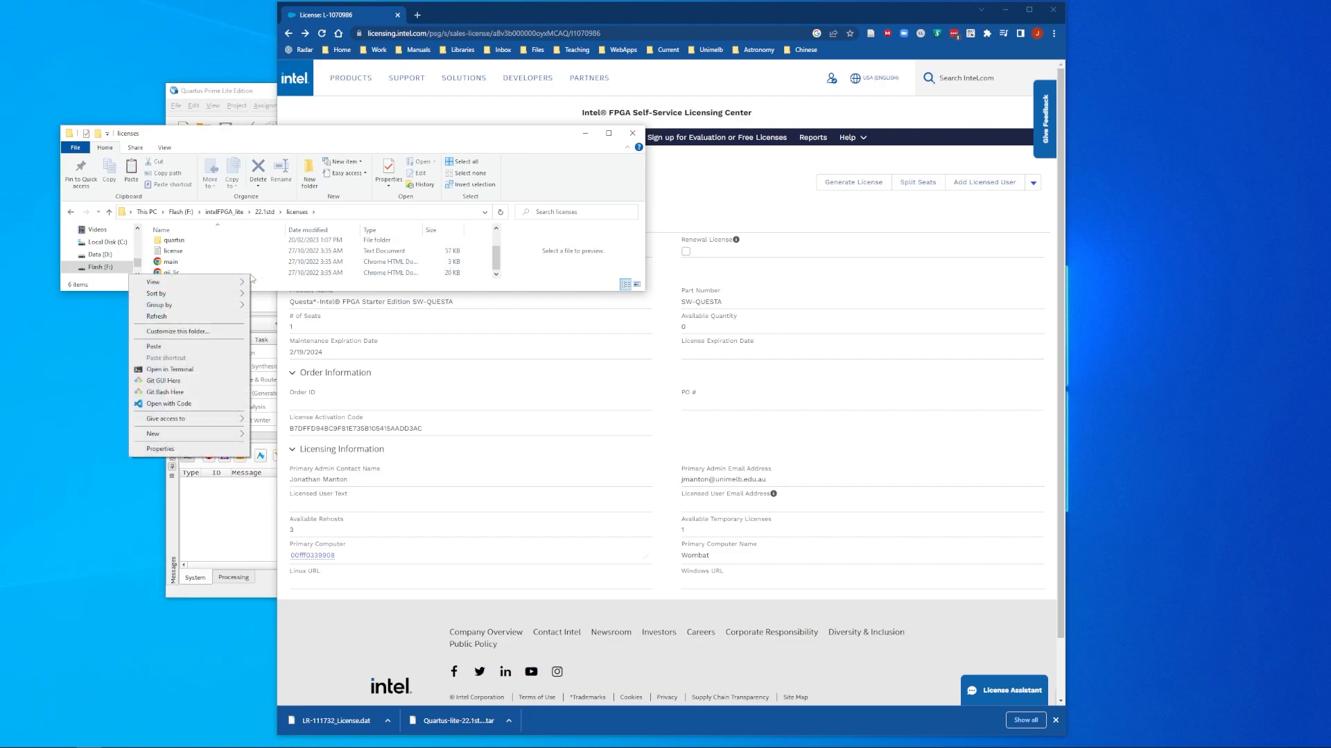
{"action": "left_click", "coordinate": [206, 347]}
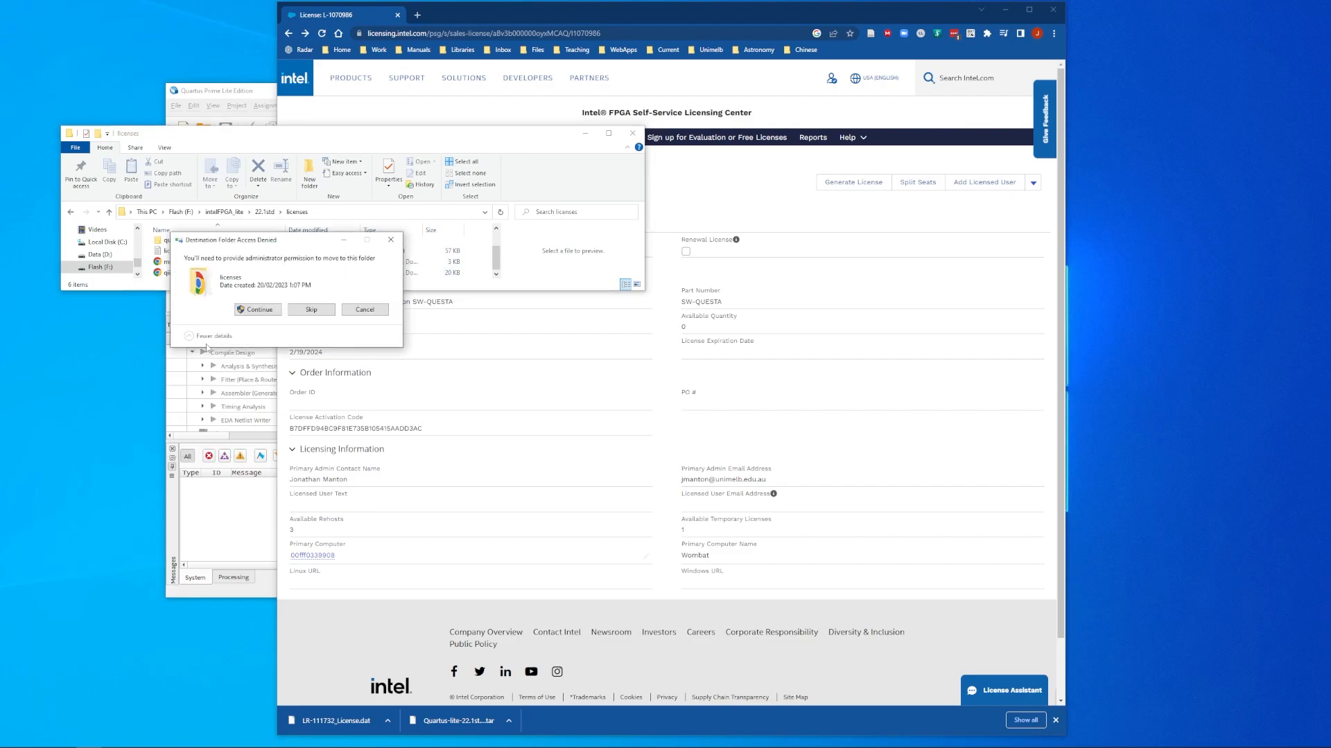
{"action": "left_click", "coordinate": [260, 311]}
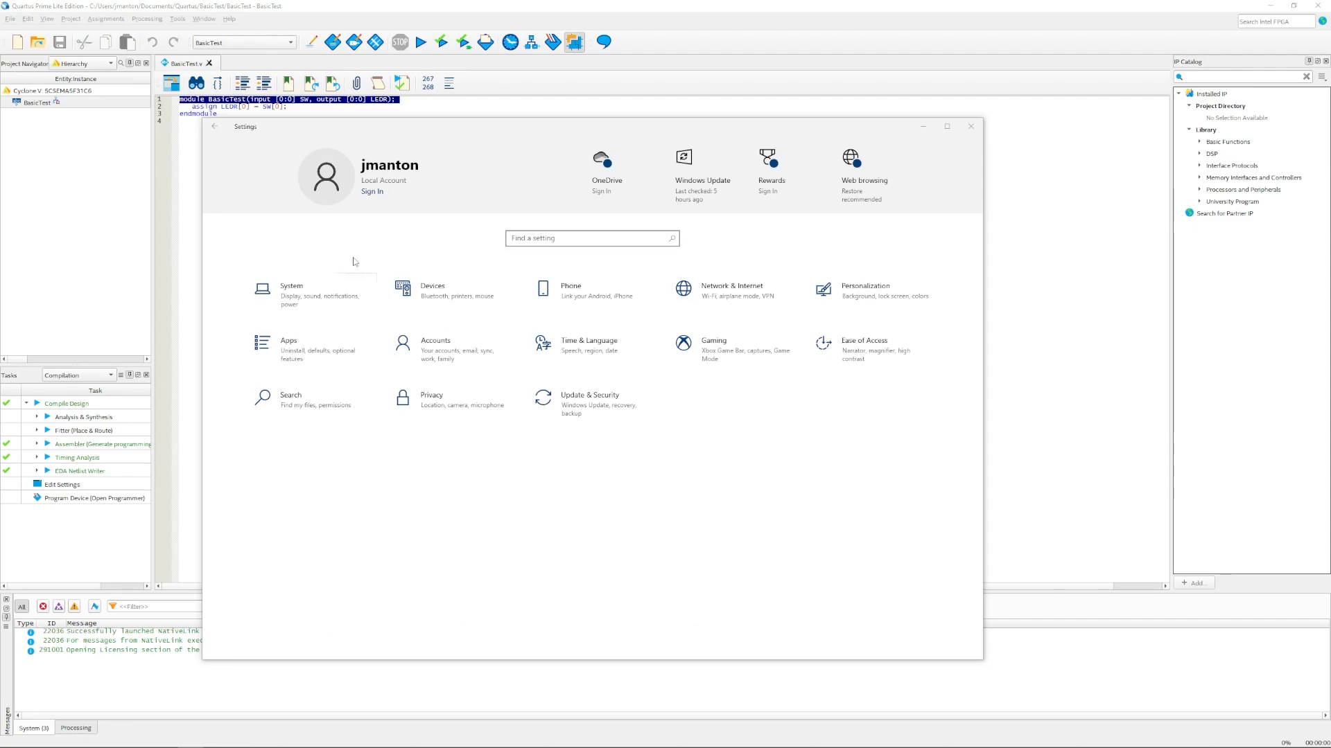
Step: Via System > About > Advanced system settings, start a new user variable named LM_LICENSE_FILE
{"action": "left_click", "coordinate": [291, 292]}
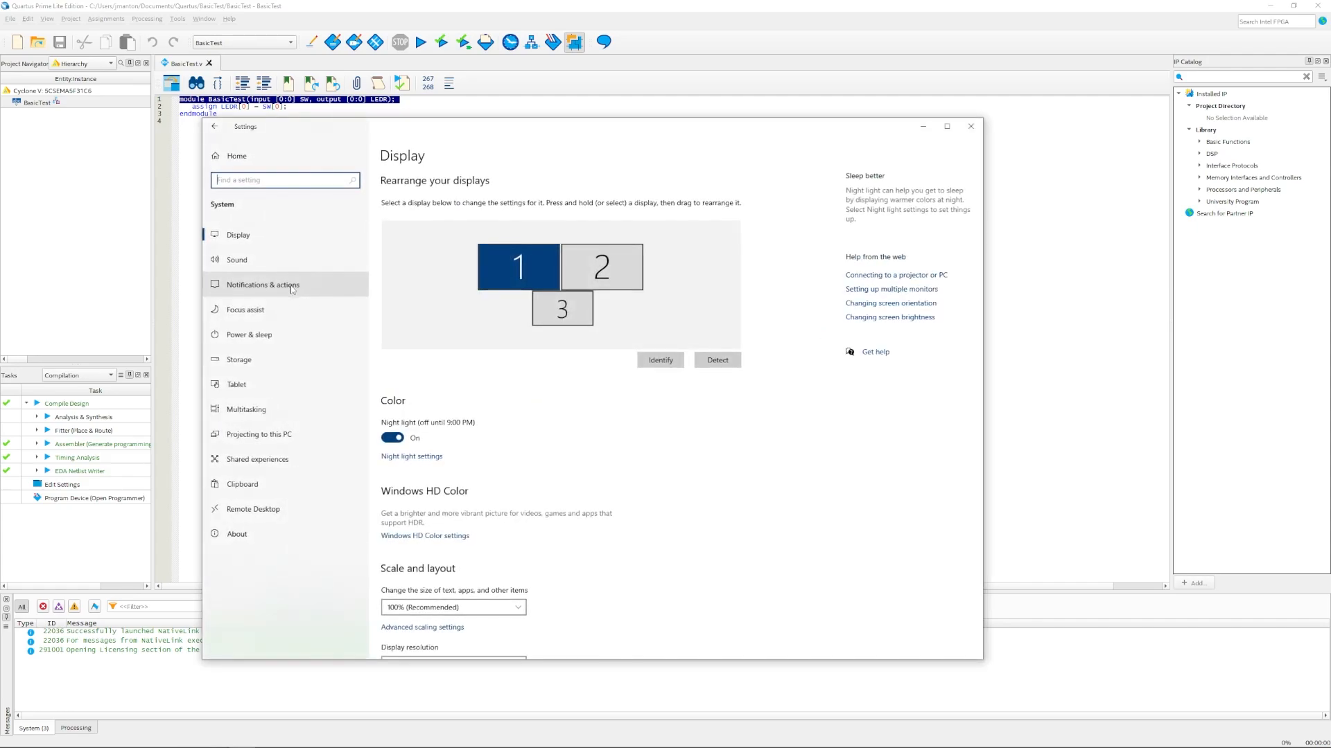
{"action": "left_click", "coordinate": [239, 538]}
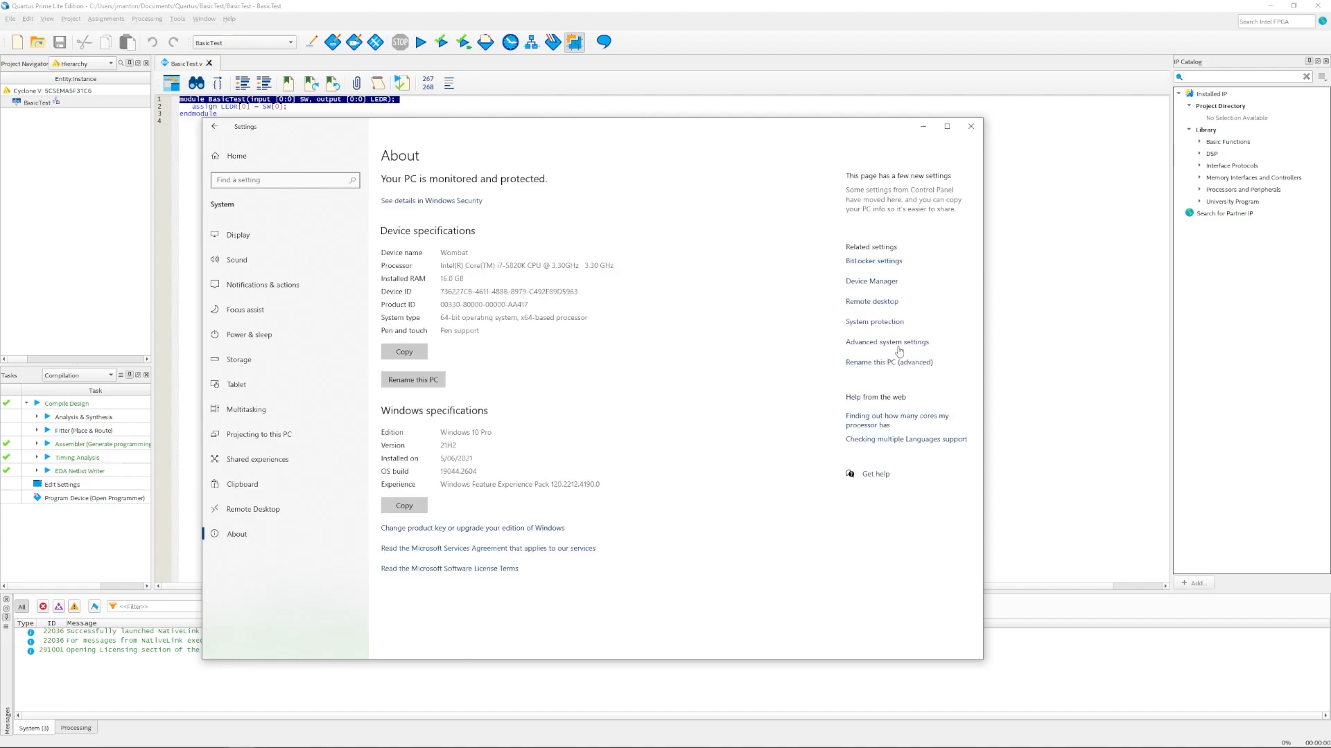
{"action": "left_click", "coordinate": [899, 346]}
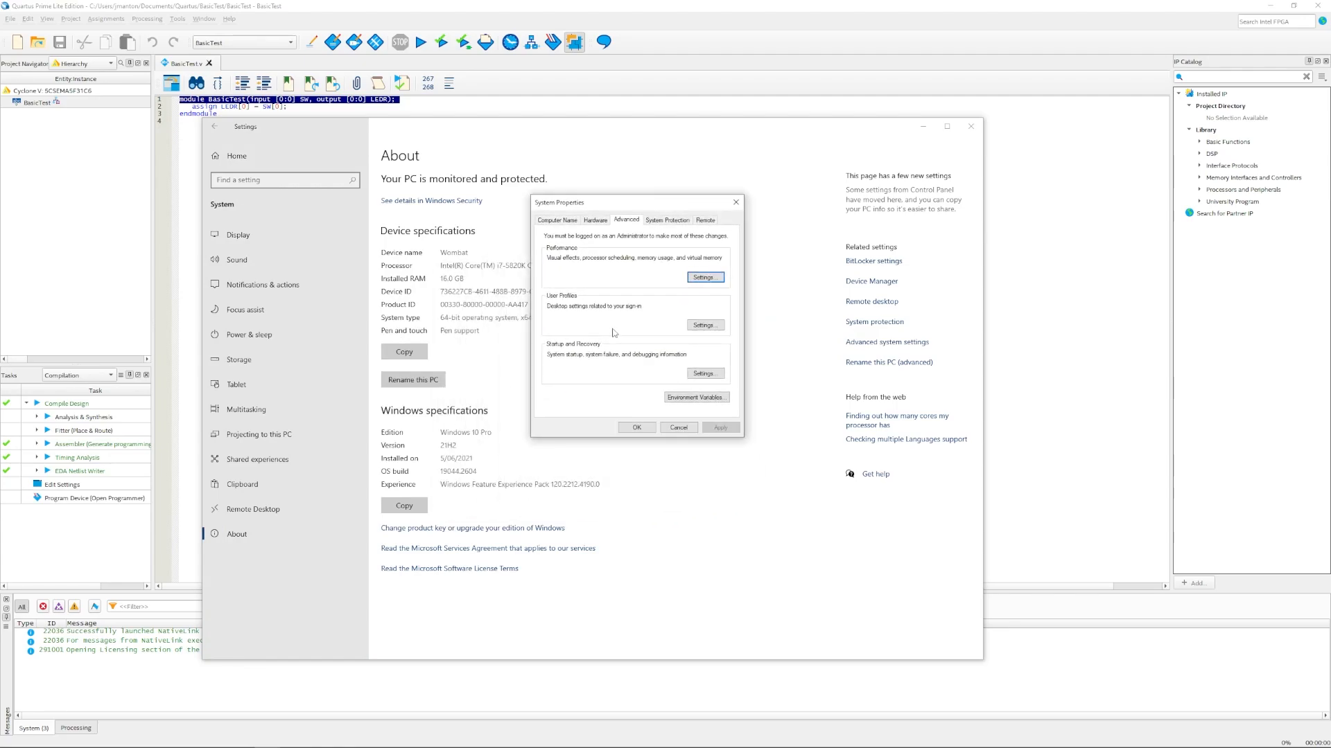
{"action": "left_click", "coordinate": [695, 398]}
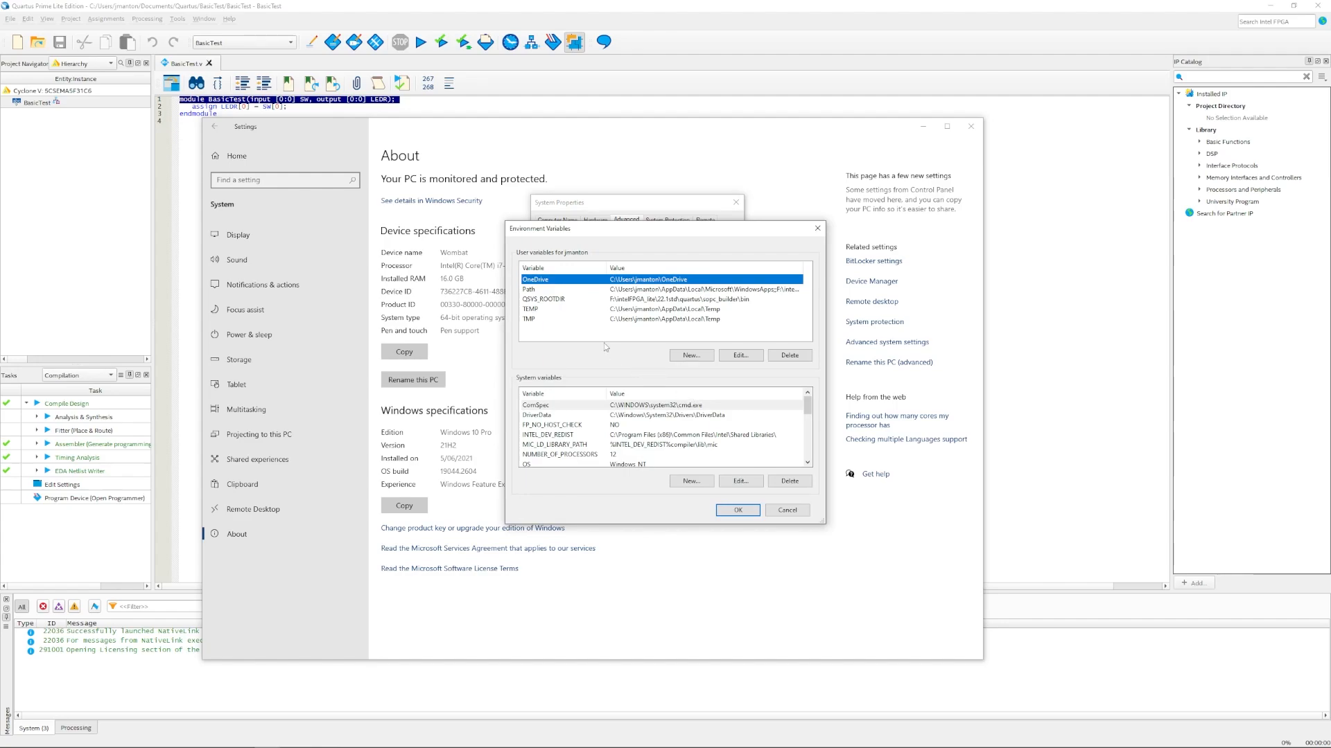
{"action": "left_click", "coordinate": [683, 357]}
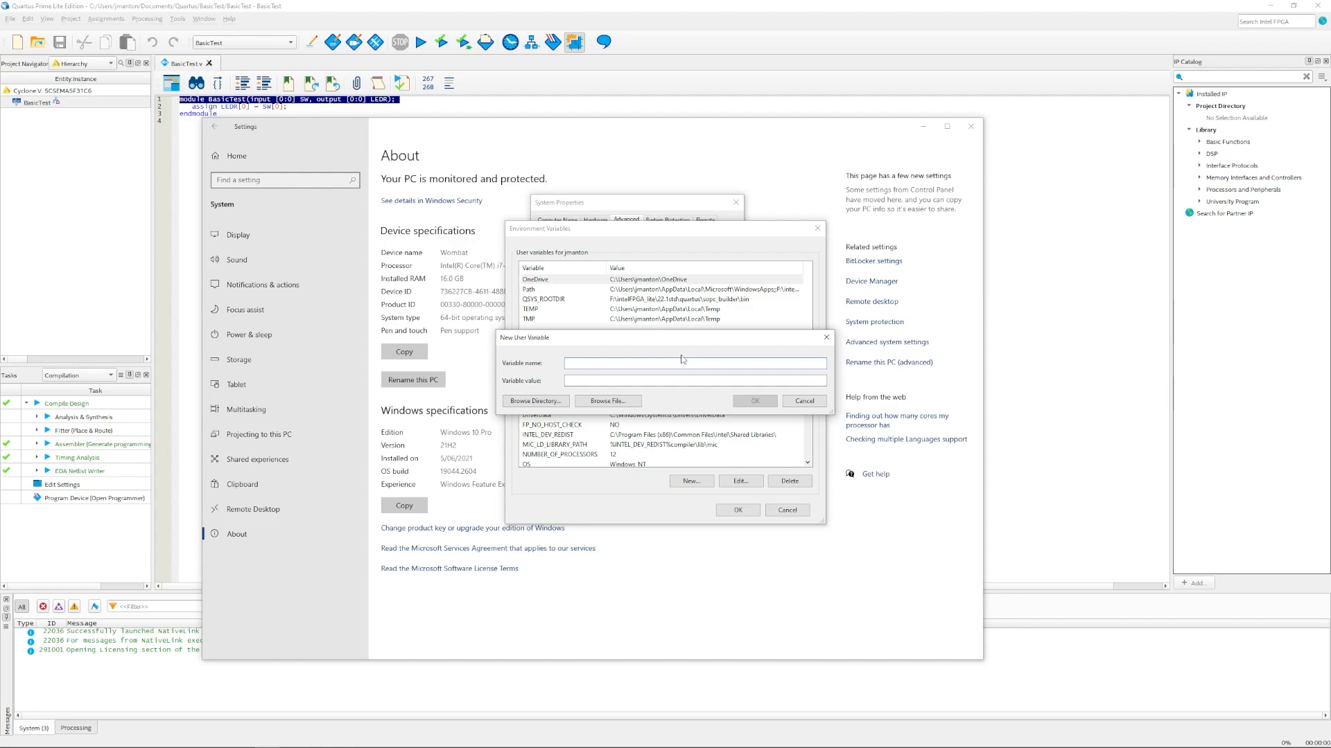
{"action": "type", "text": "LM_LICENSE_FILE"}
Step: Set its value to LR-111732_License.dat in F:\intelFPGA_lite\22.1std\licenses and save
{"action": "left_click", "coordinate": [612, 405]}
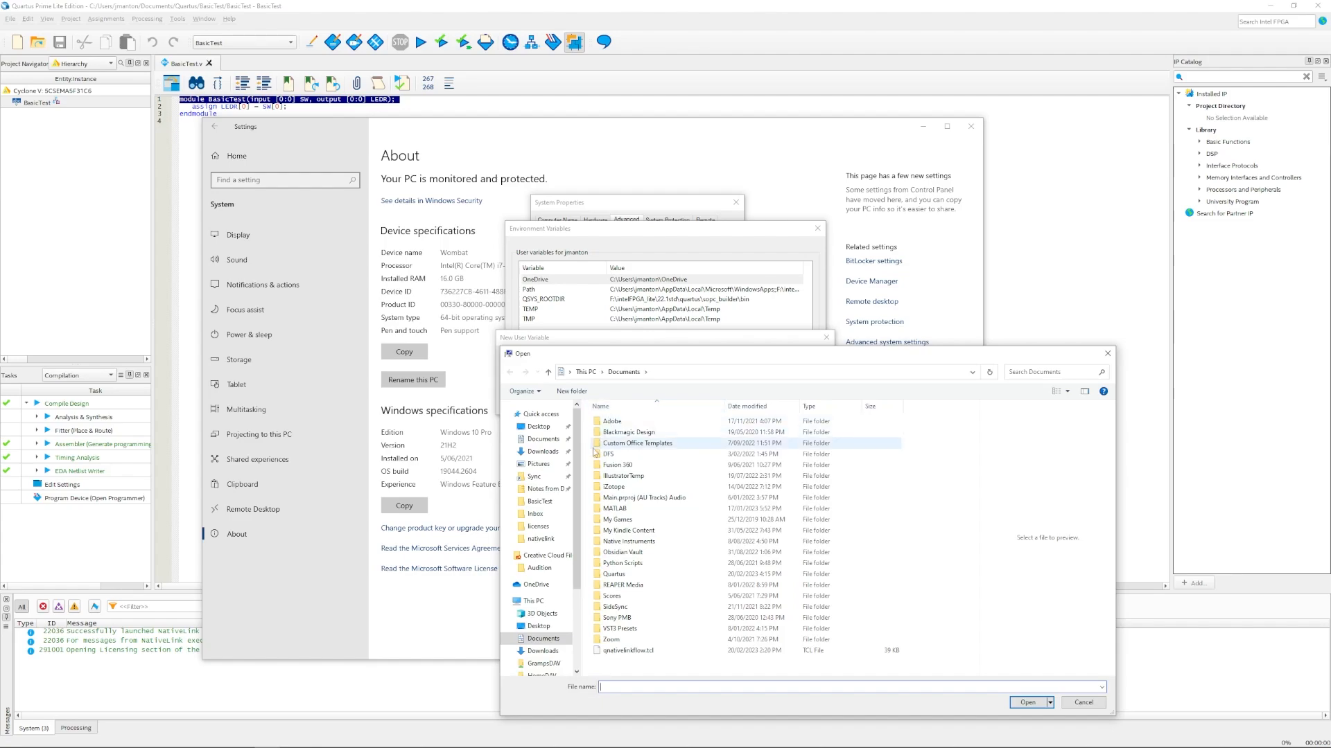
{"action": "left_click_drag", "start_coordinate": [578, 484], "coordinate": [578, 547]}
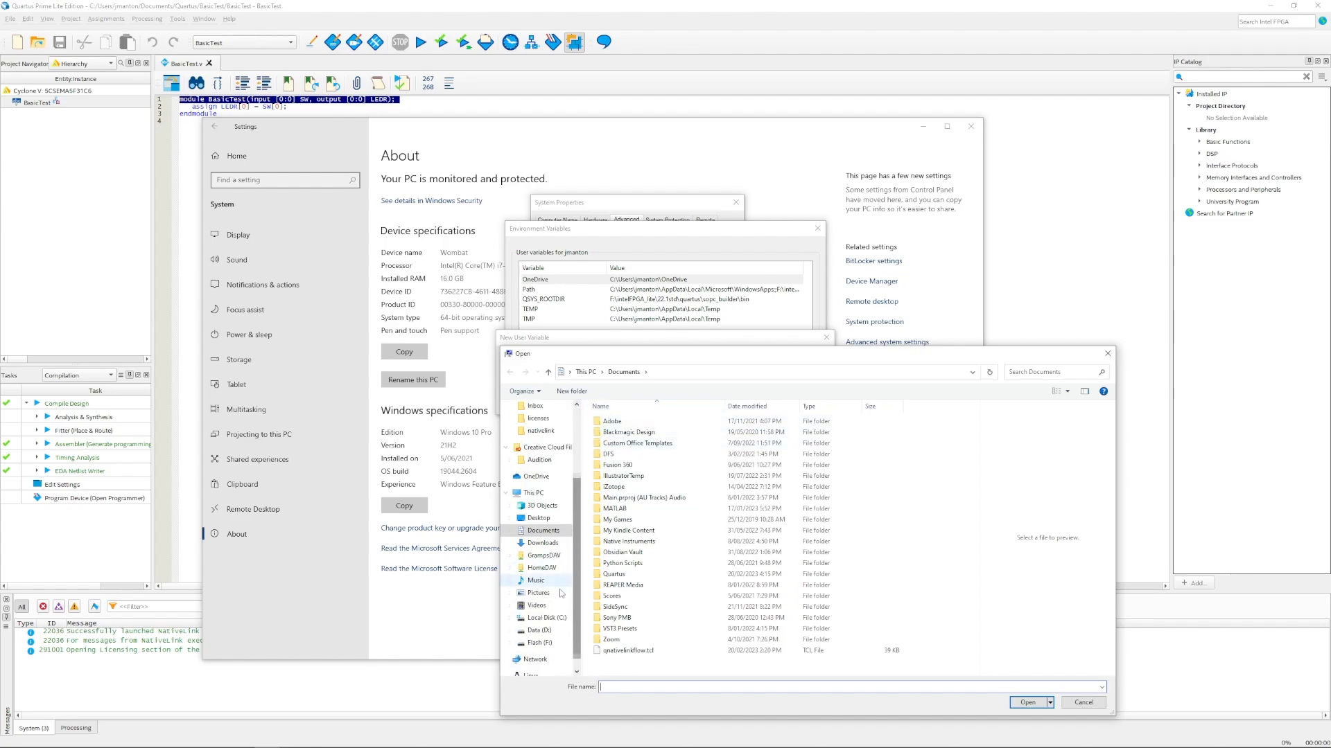
{"action": "left_click", "coordinate": [539, 643]}
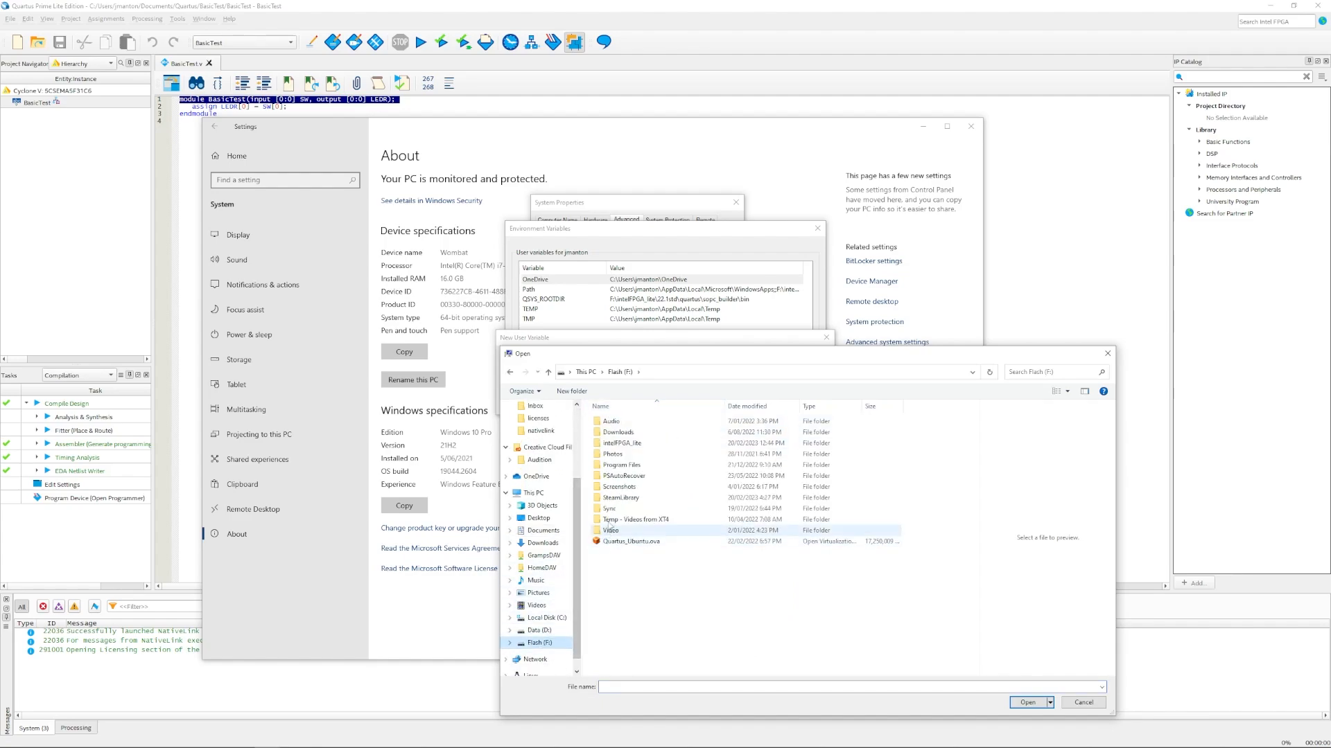
{"action": "double_click", "coordinate": [619, 443]}
{"action": "double_click", "coordinate": [612, 421]}
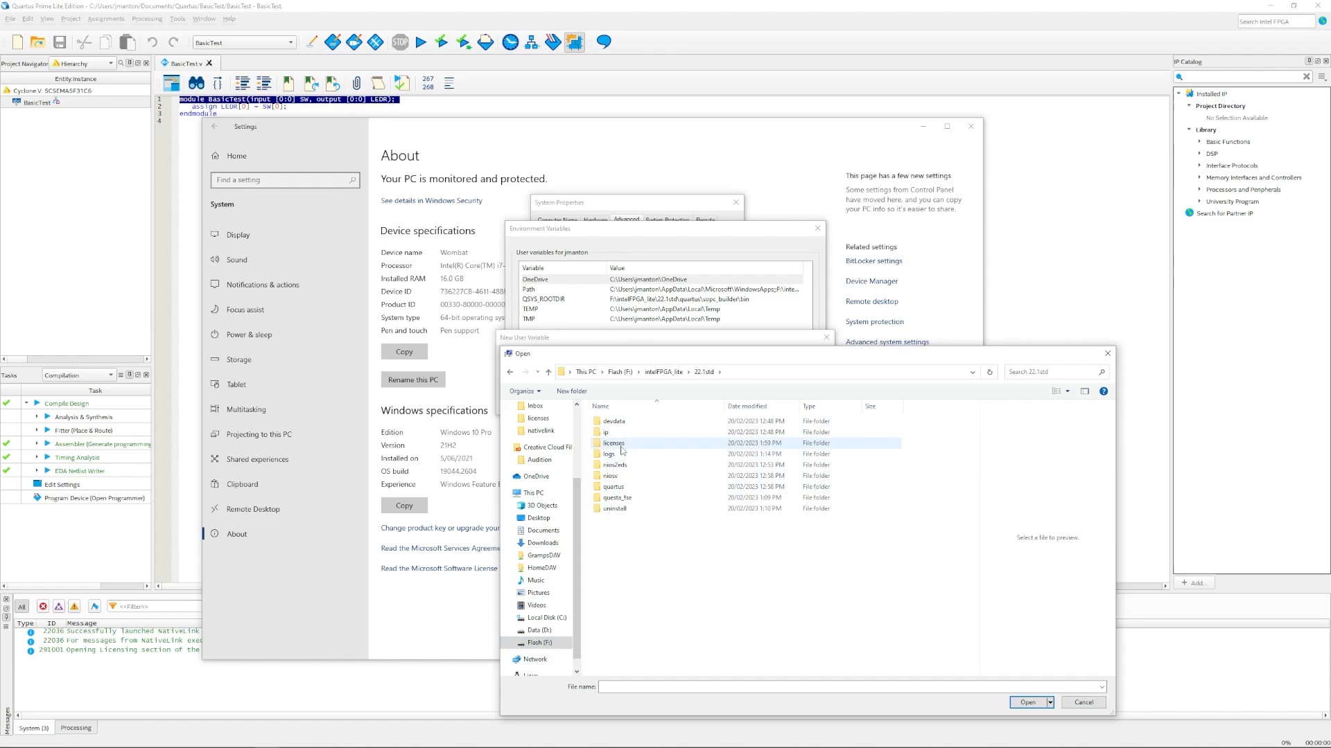
{"action": "left_click", "coordinate": [621, 444]}
{"action": "double_click", "coordinate": [622, 444]}
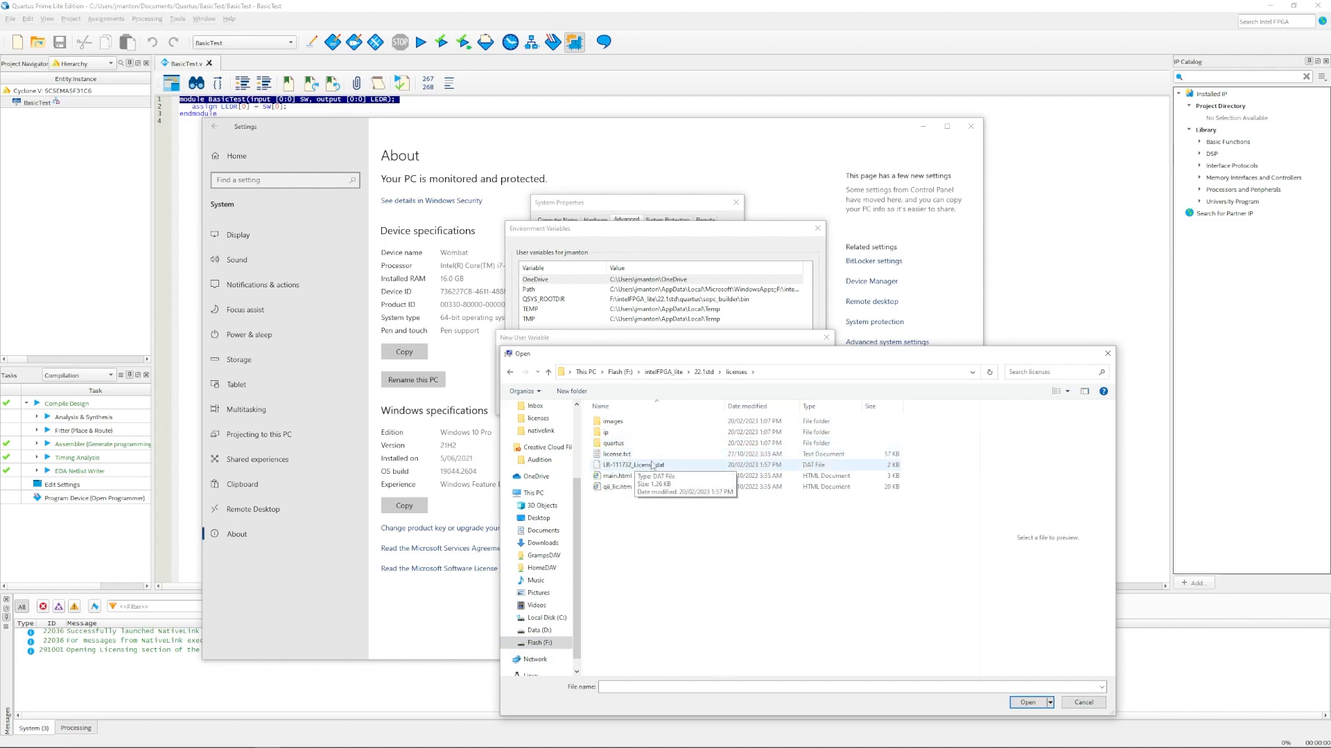
{"action": "double_click", "coordinate": [652, 466]}
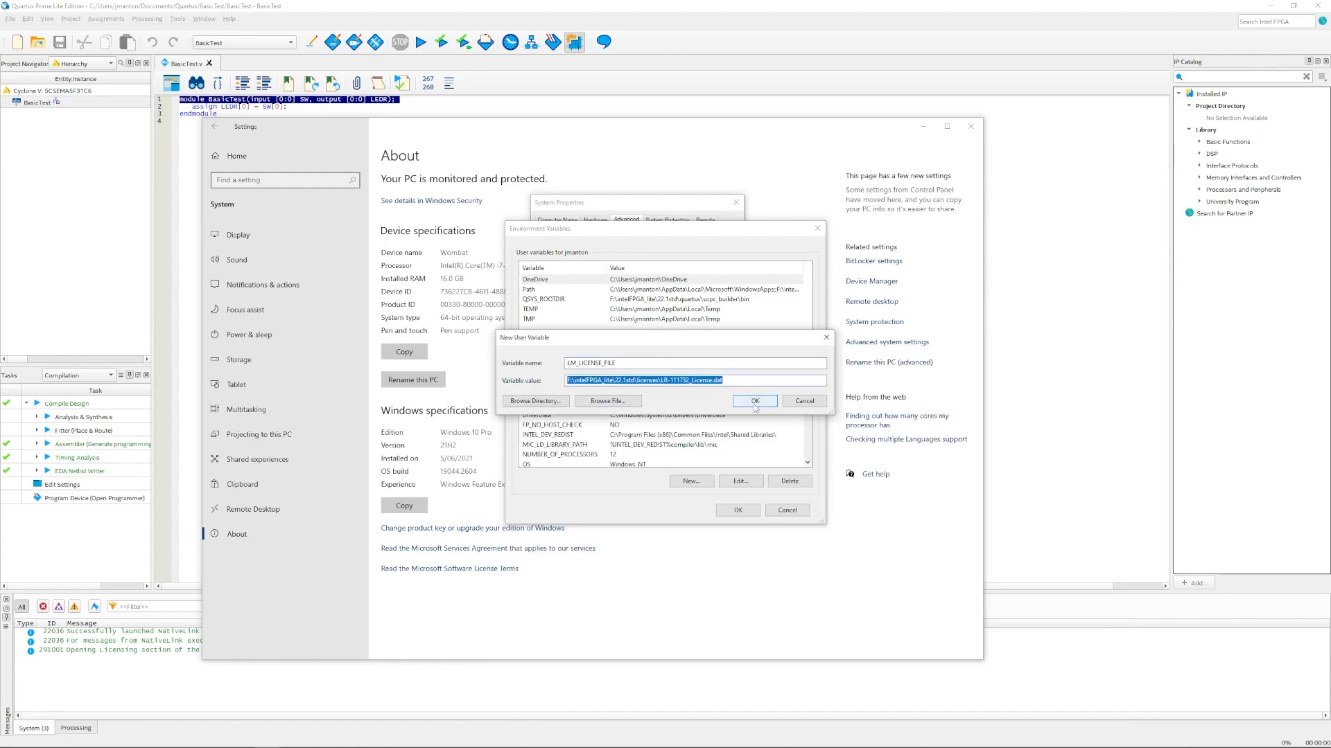
{"action": "left_click", "coordinate": [754, 401]}
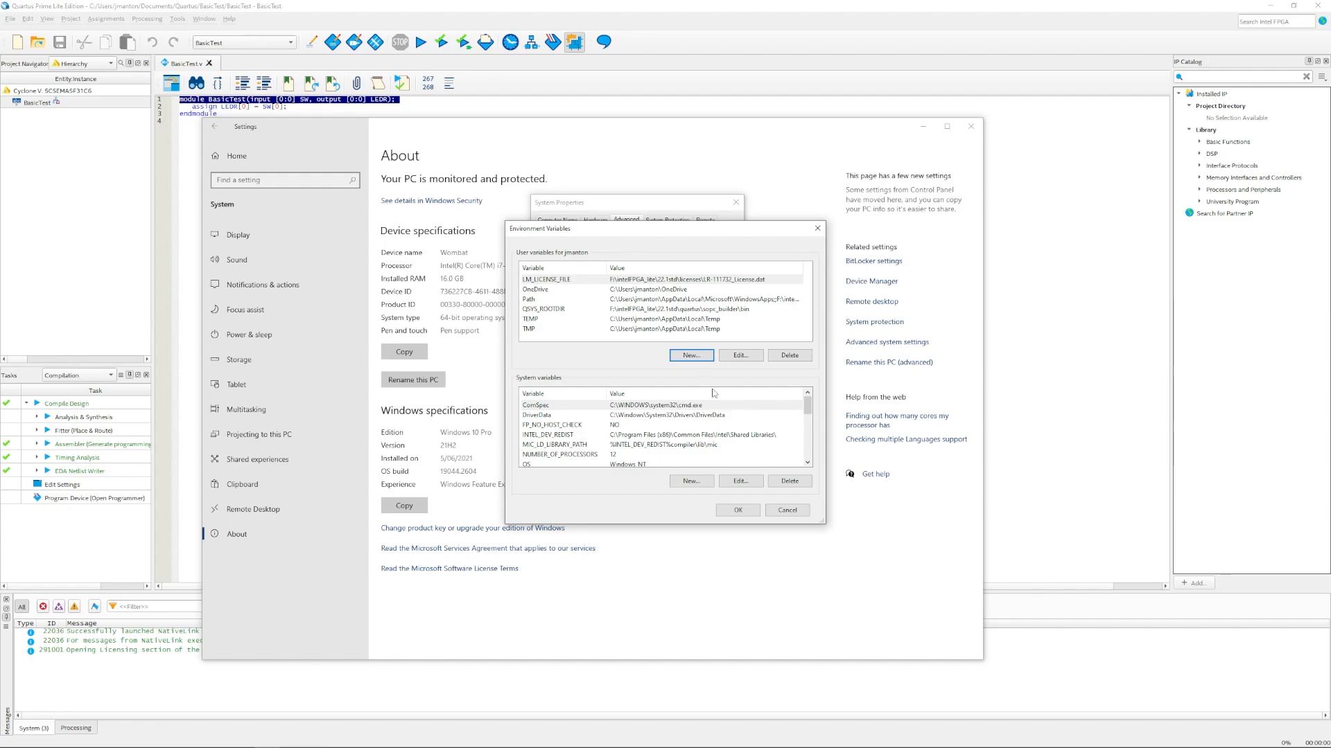
{"action": "left_click", "coordinate": [738, 512]}
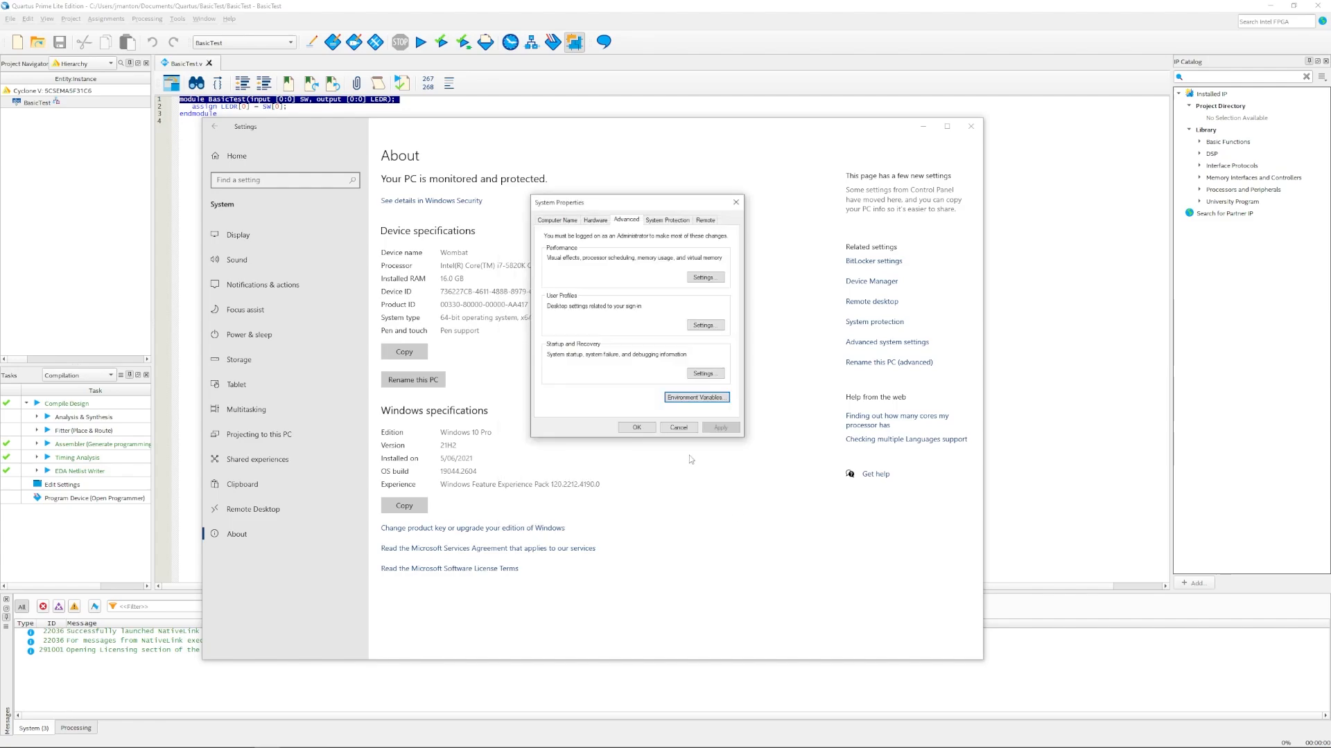
Step: Close System Properties and go up from licenses to the 22.1std folder in Explorer
{"action": "left_click", "coordinate": [635, 427]}
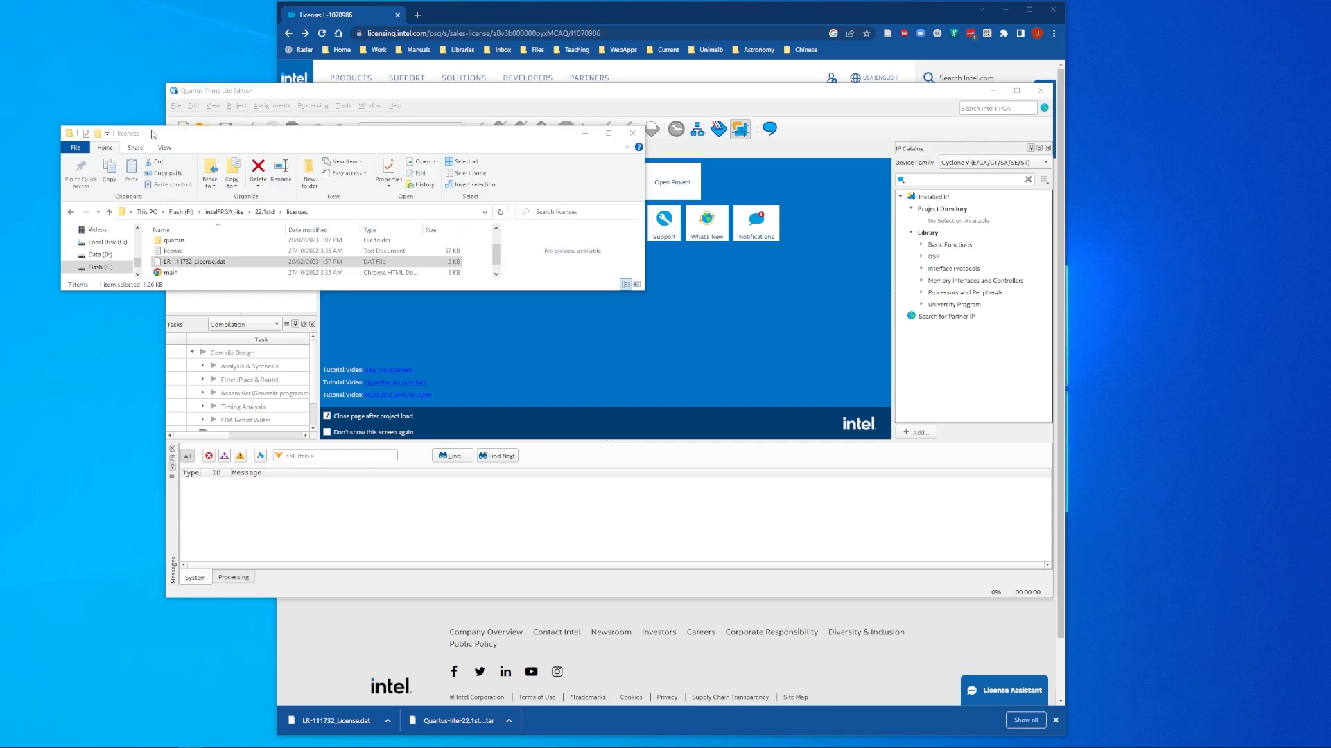
{"action": "left_click", "coordinate": [153, 133]}
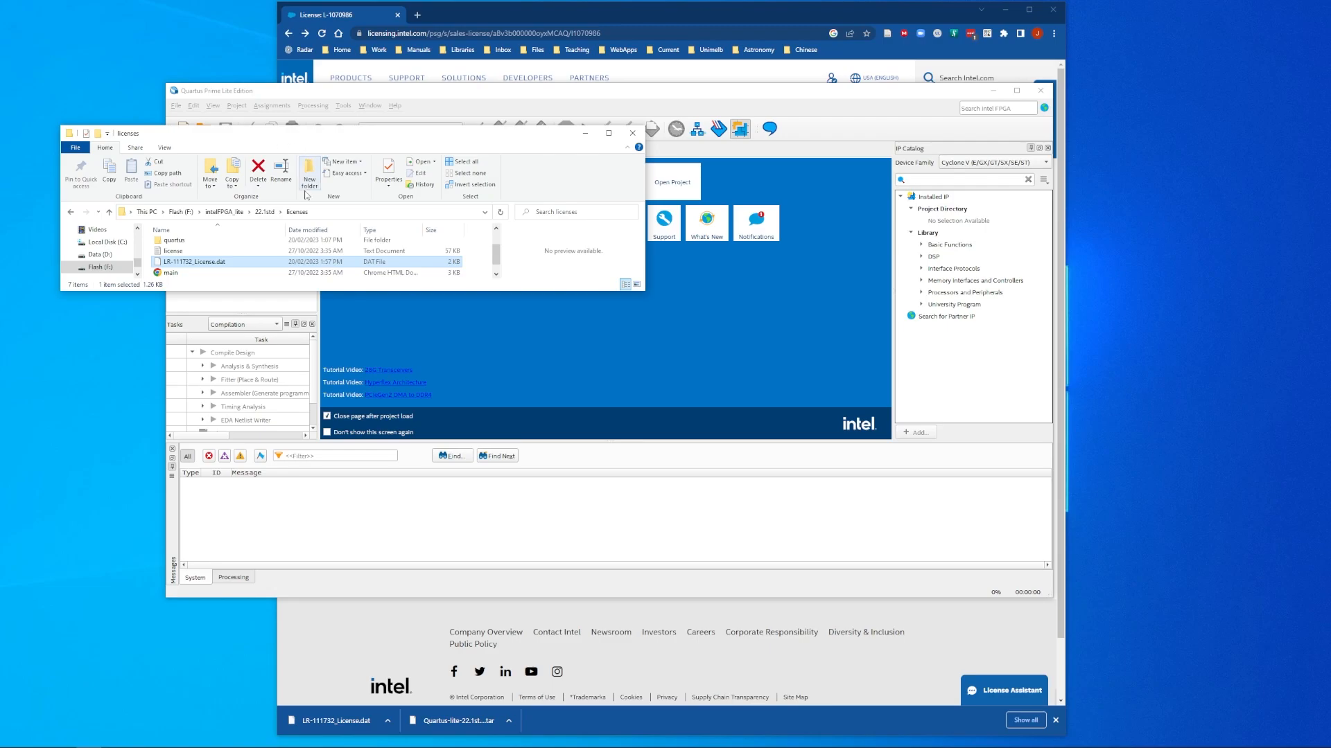
{"action": "left_click", "coordinate": [264, 214]}
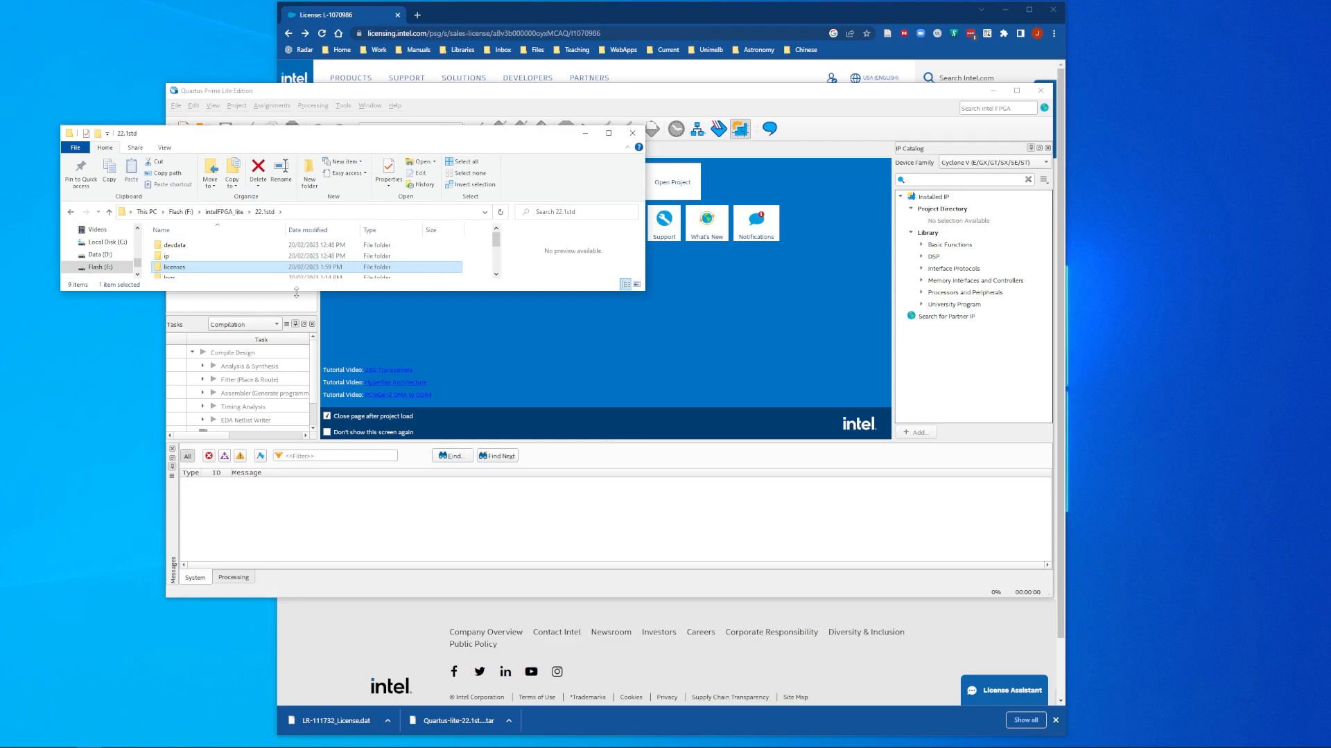
Step: Open quartus\common\tcl\internal\nativelink and select qnativelinkflow.tcl
{"action": "left_click_drag", "start_coordinate": [297, 291], "coordinate": [311, 393]}
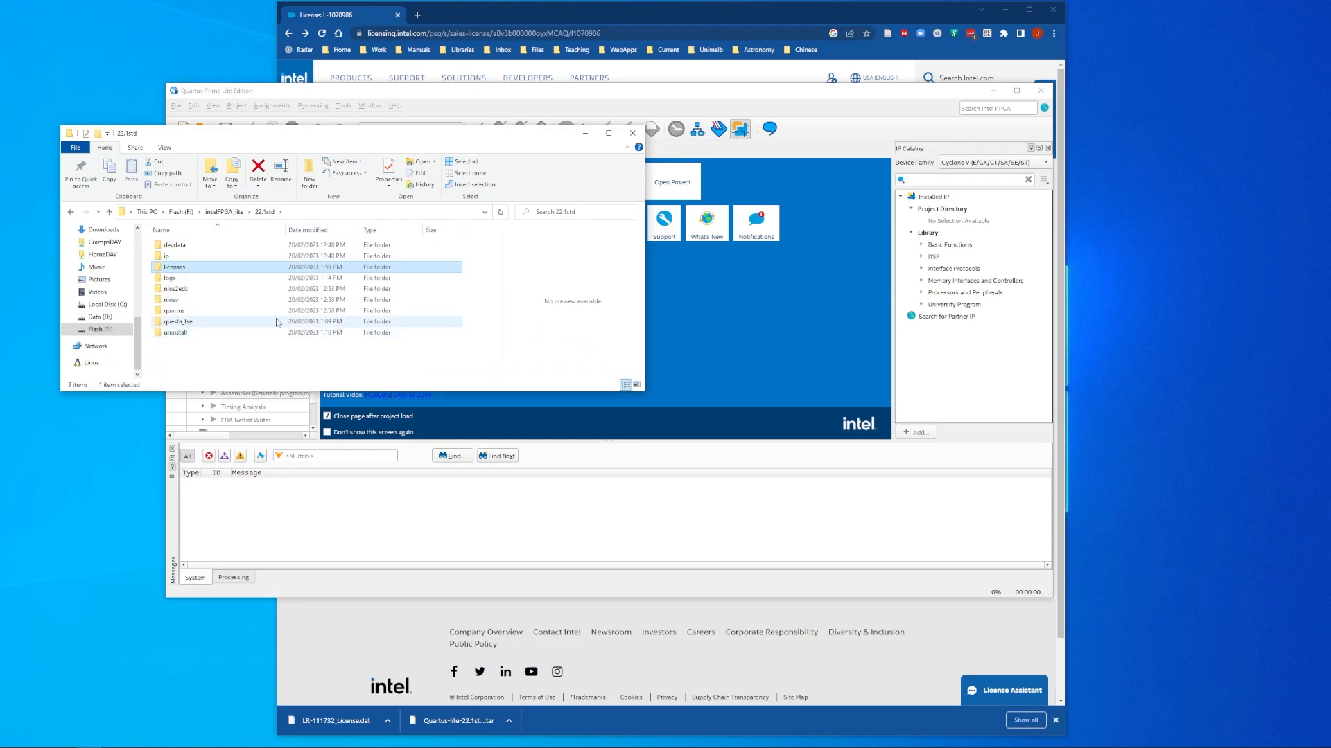
{"action": "left_click", "coordinate": [195, 314]}
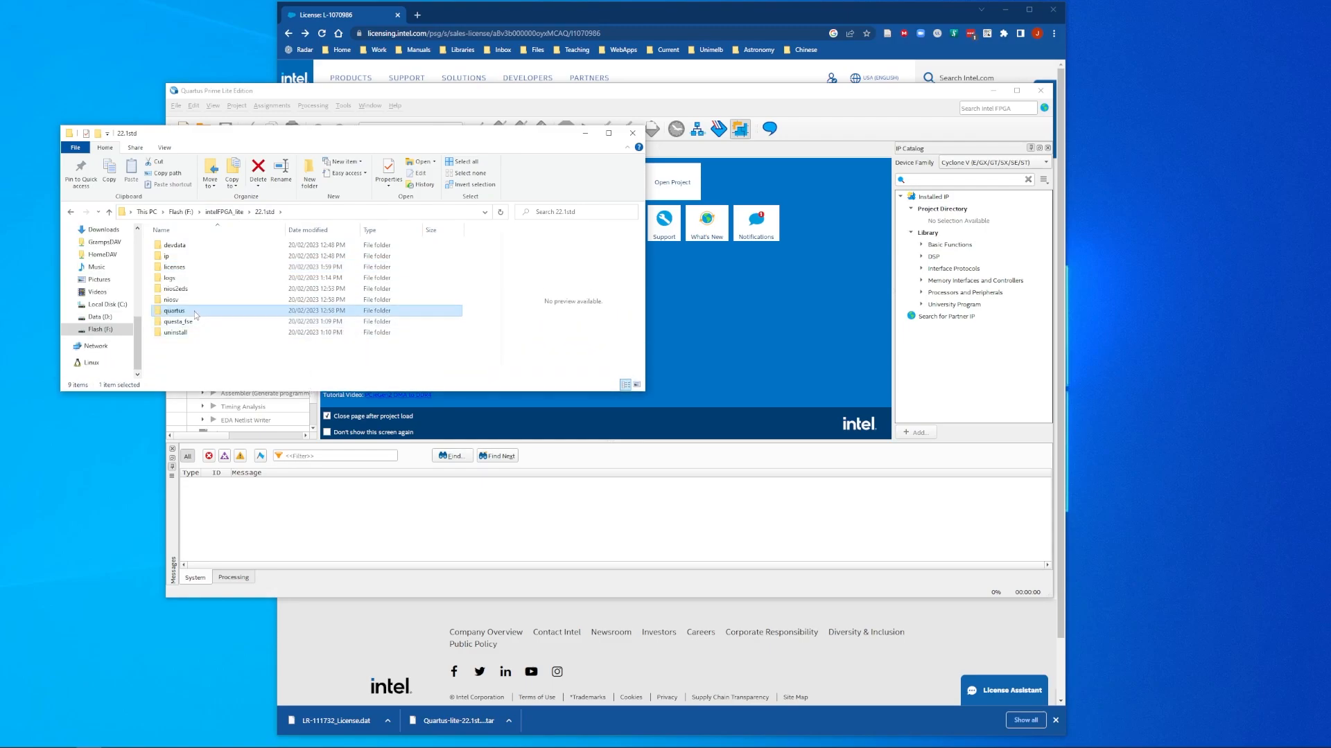
{"action": "double_click", "coordinate": [196, 316]}
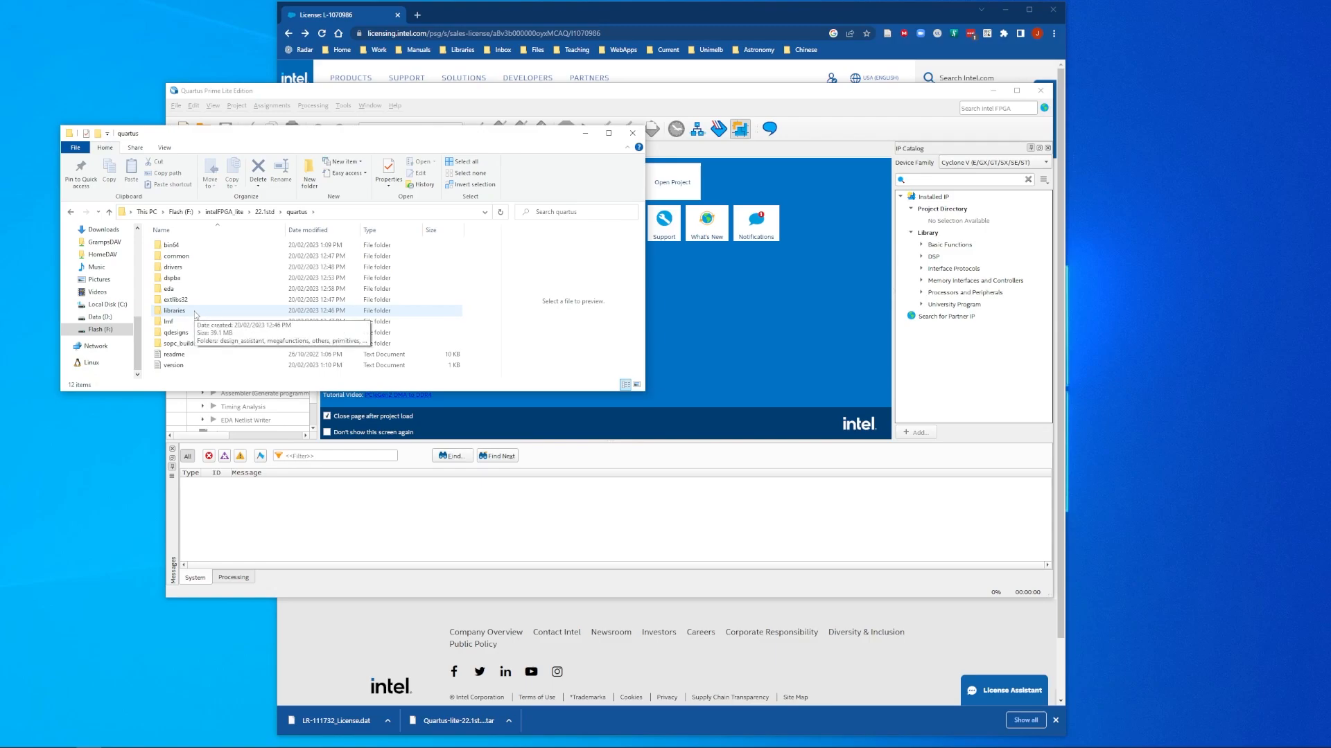
{"action": "double_click", "coordinate": [194, 257]}
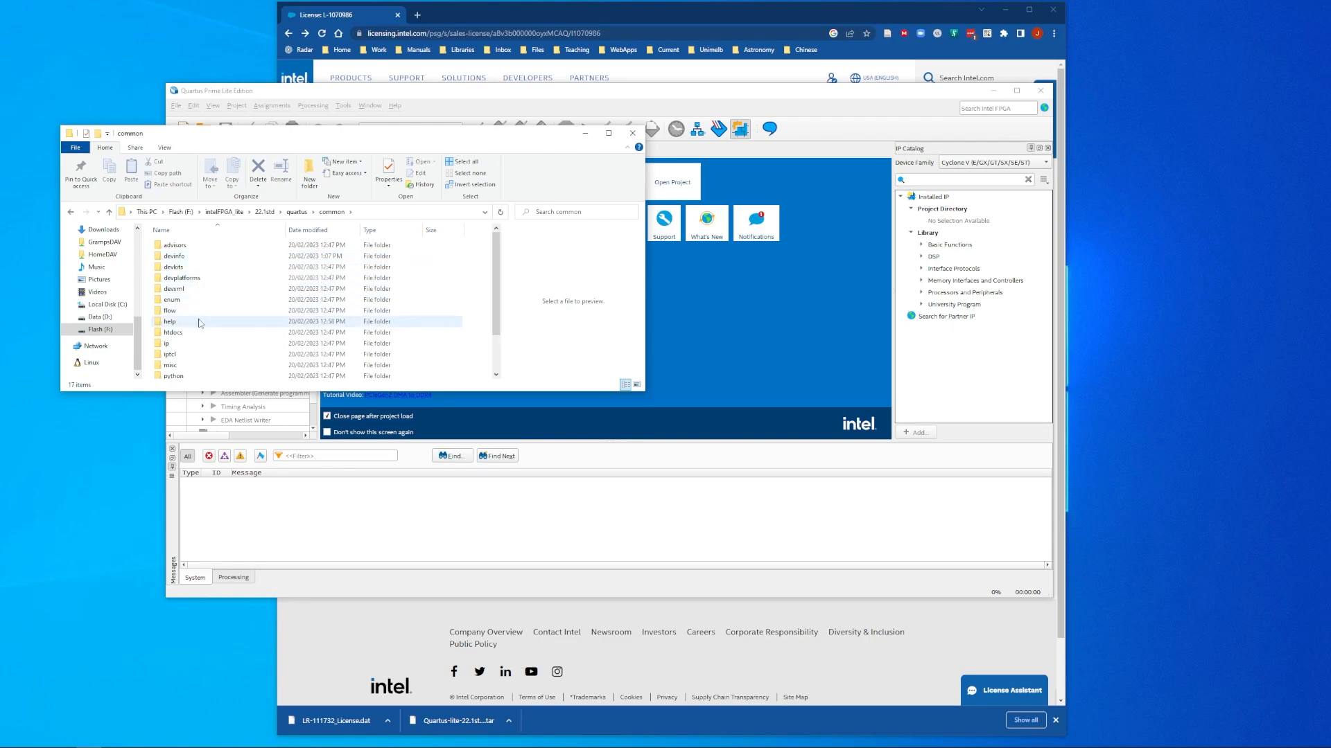
{"action": "scroll", "coordinate": [201, 323], "scroll_direction": "down", "scroll_amount": 2}
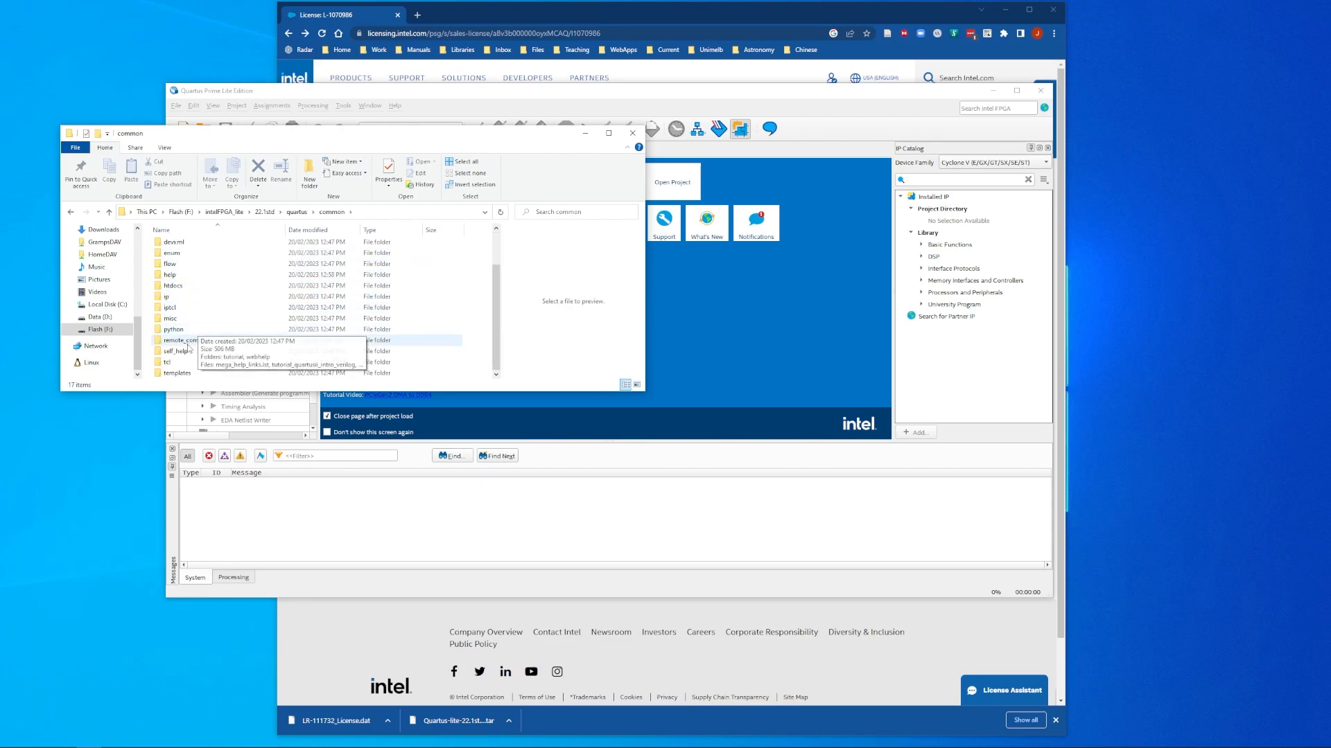
{"action": "double_click", "coordinate": [184, 362]}
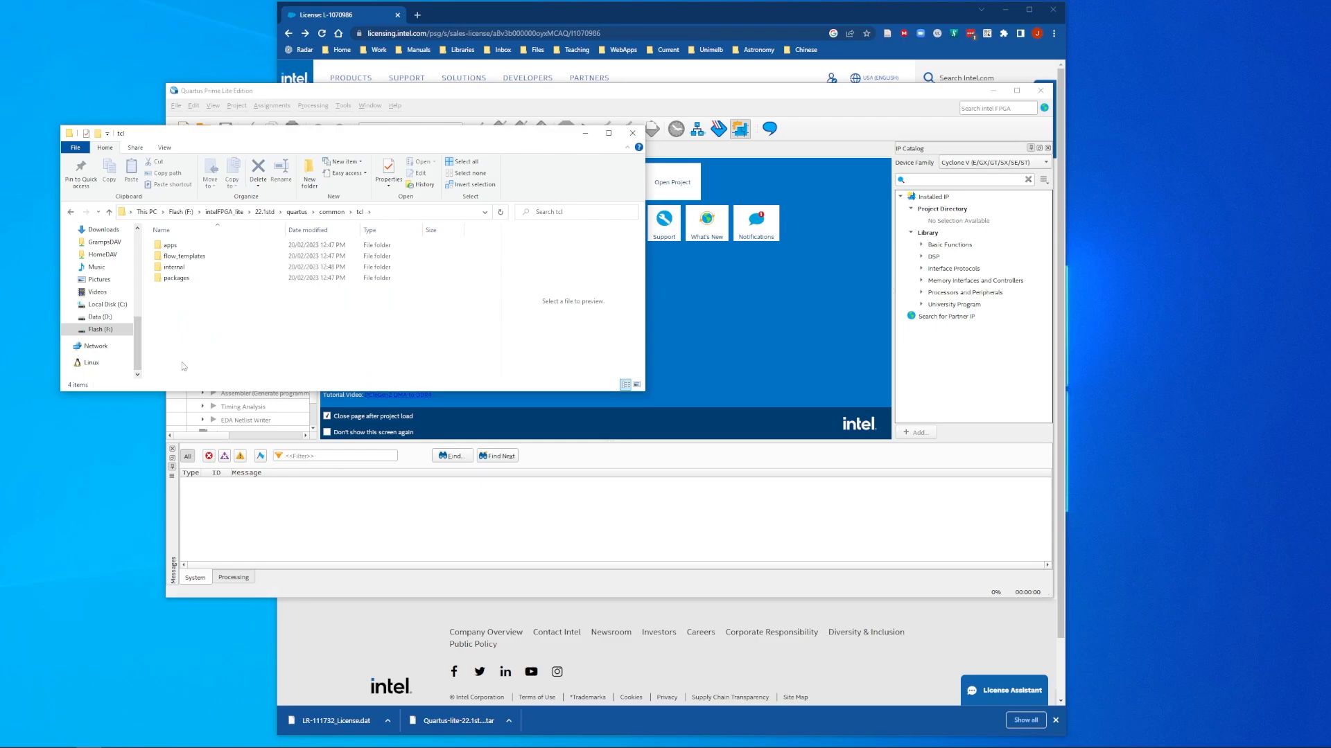
{"action": "left_click", "coordinate": [197, 270]}
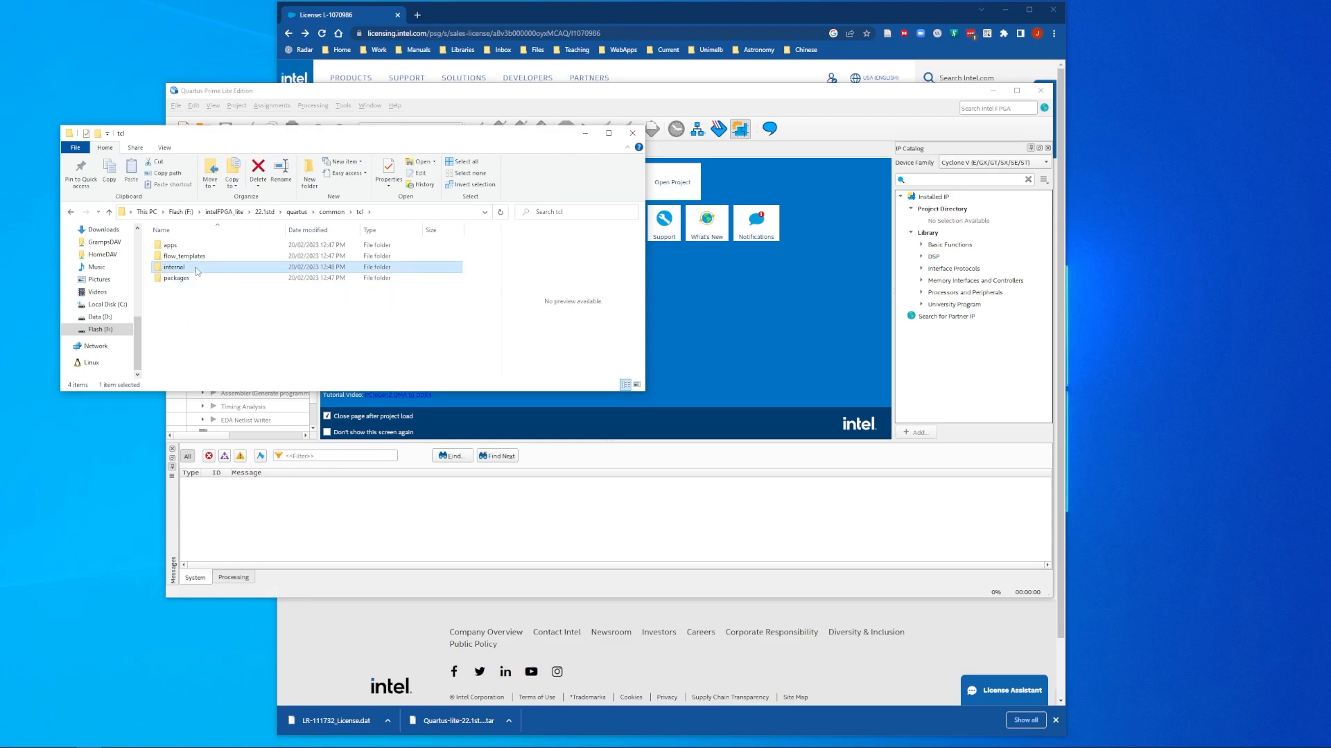
{"action": "double_click", "coordinate": [197, 270]}
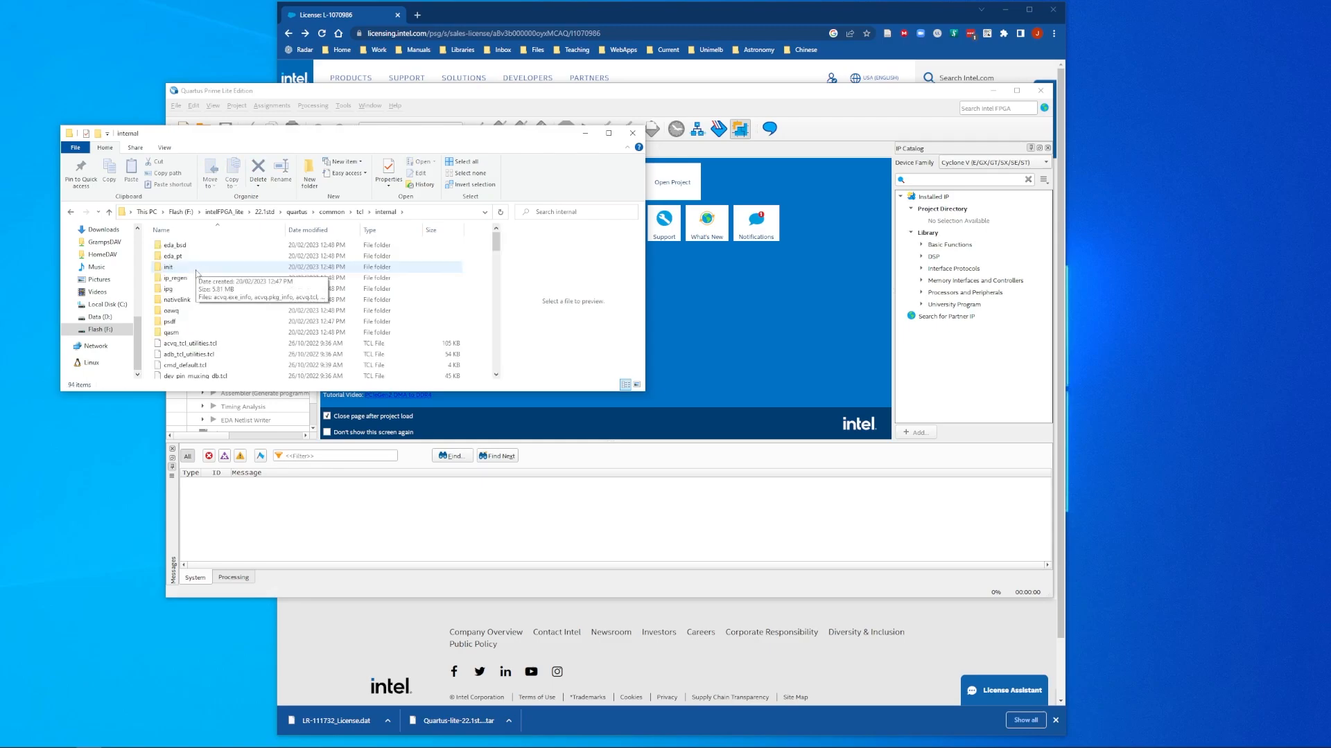
{"action": "left_click", "coordinate": [194, 301]}
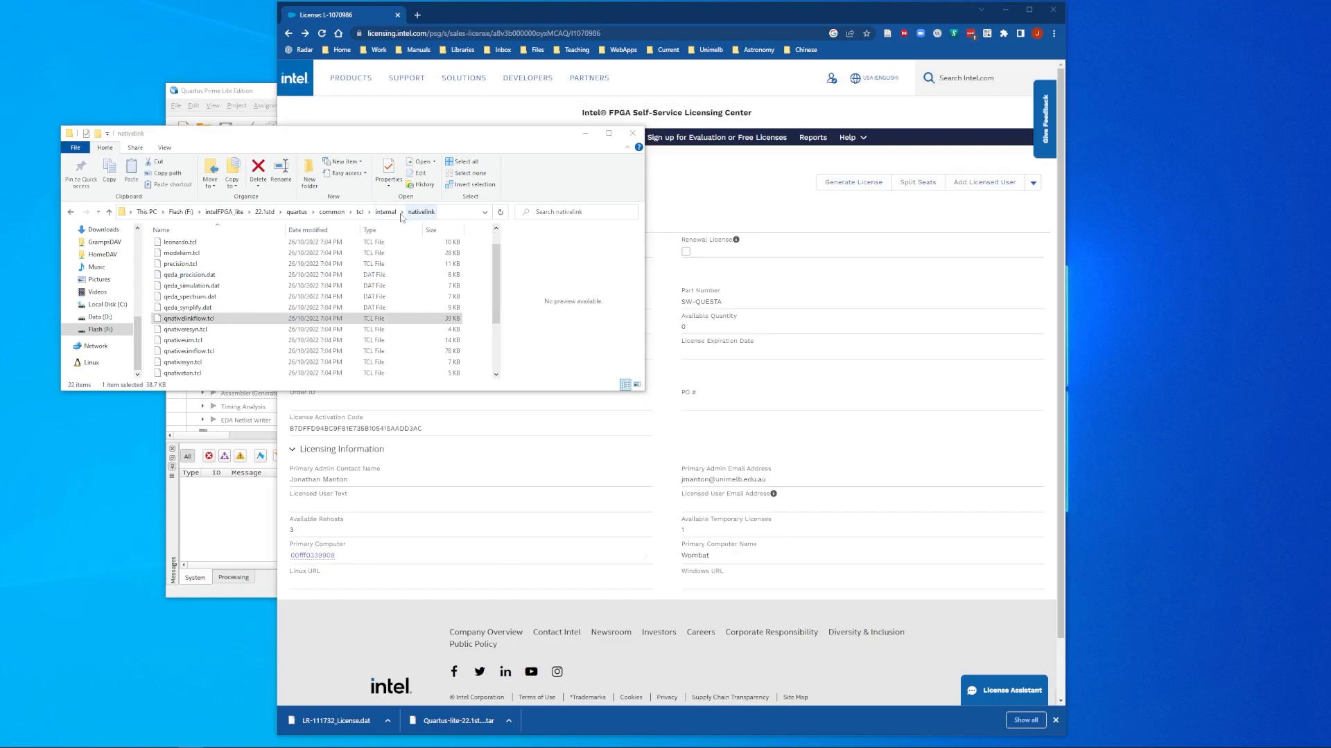
{"action": "left_click", "coordinate": [179, 321]}
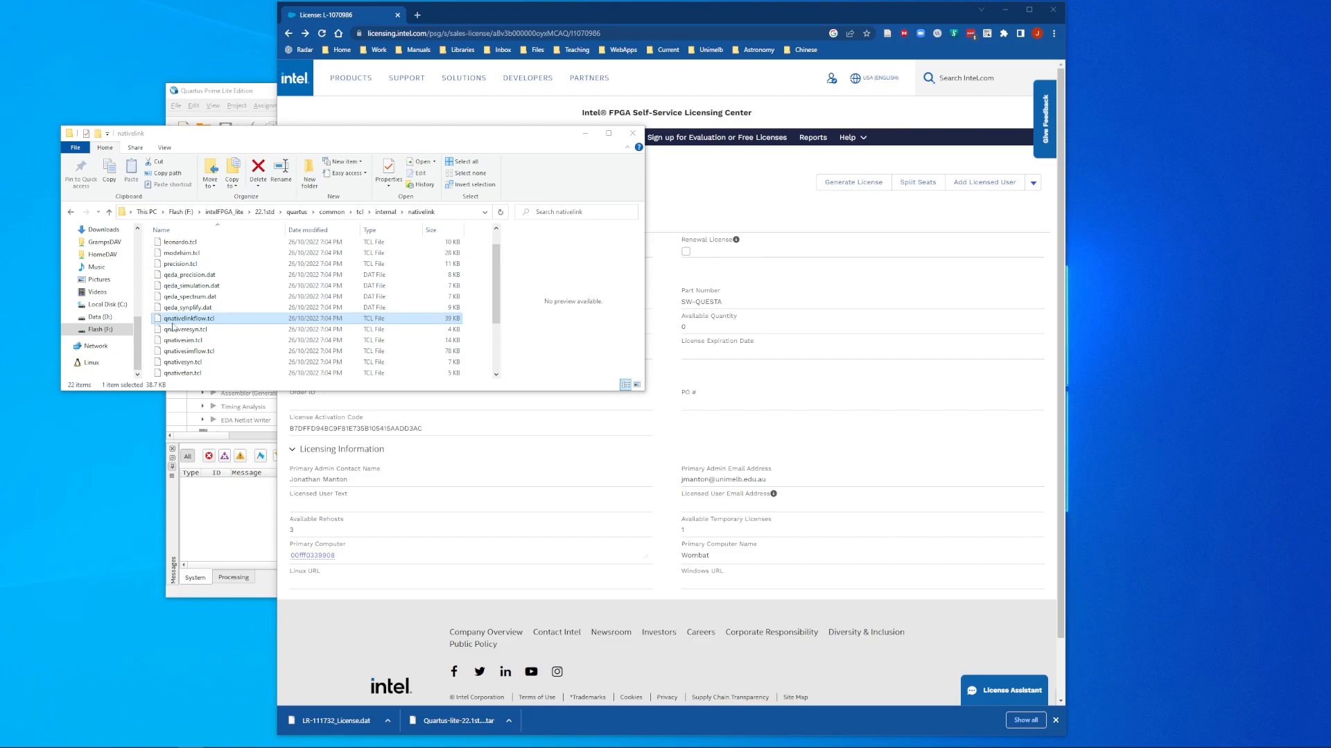
{"action": "left_click", "coordinate": [187, 326]}
Step: Open qnativelinkflow.tcl in Notepad with 'Always use this app' left unticked
{"action": "right_click", "coordinate": [186, 323]}
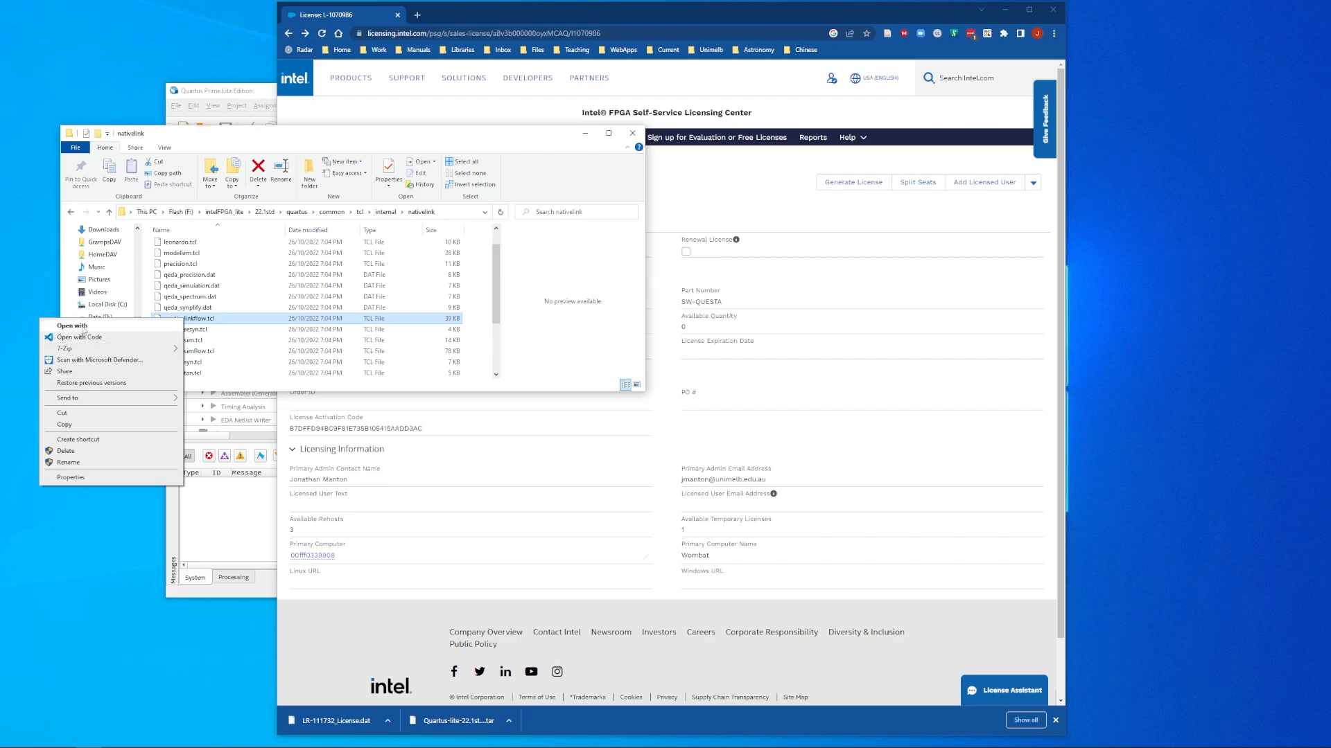
{"action": "left_click", "coordinate": [83, 329]}
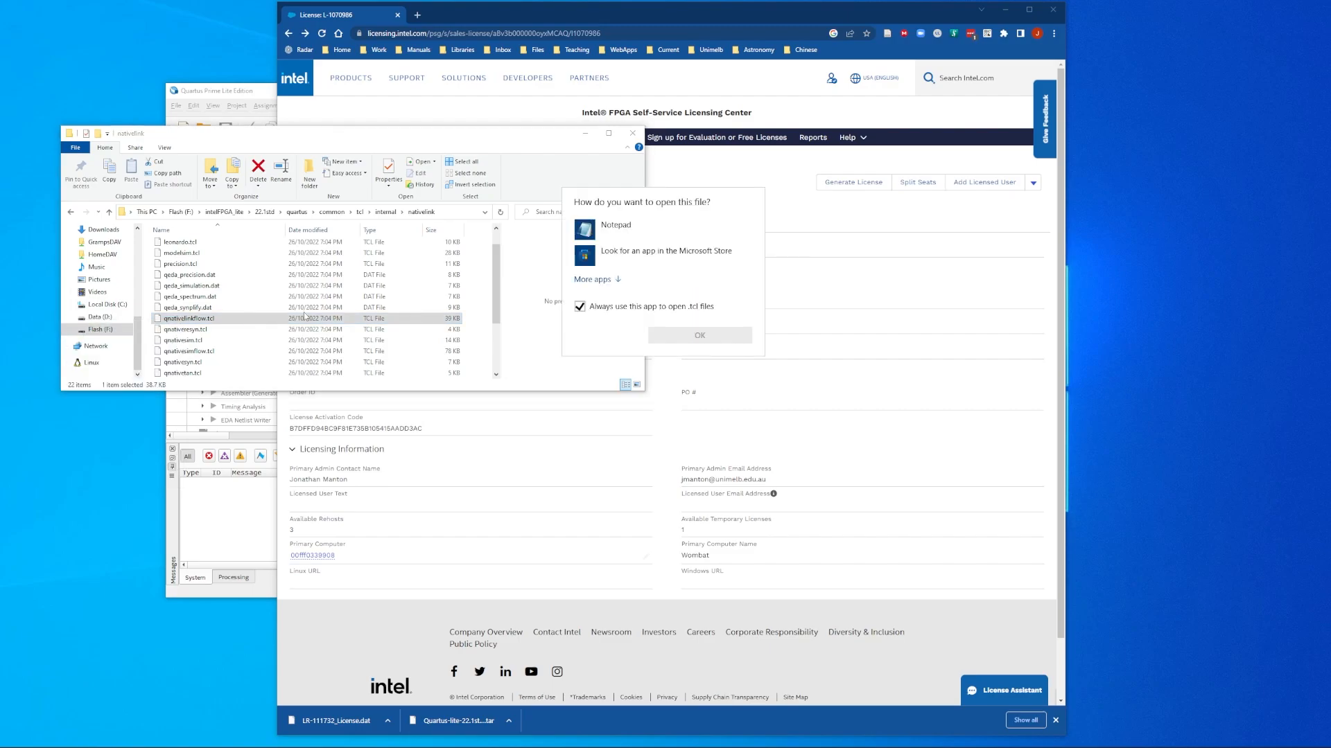
{"action": "left_click", "coordinate": [615, 231]}
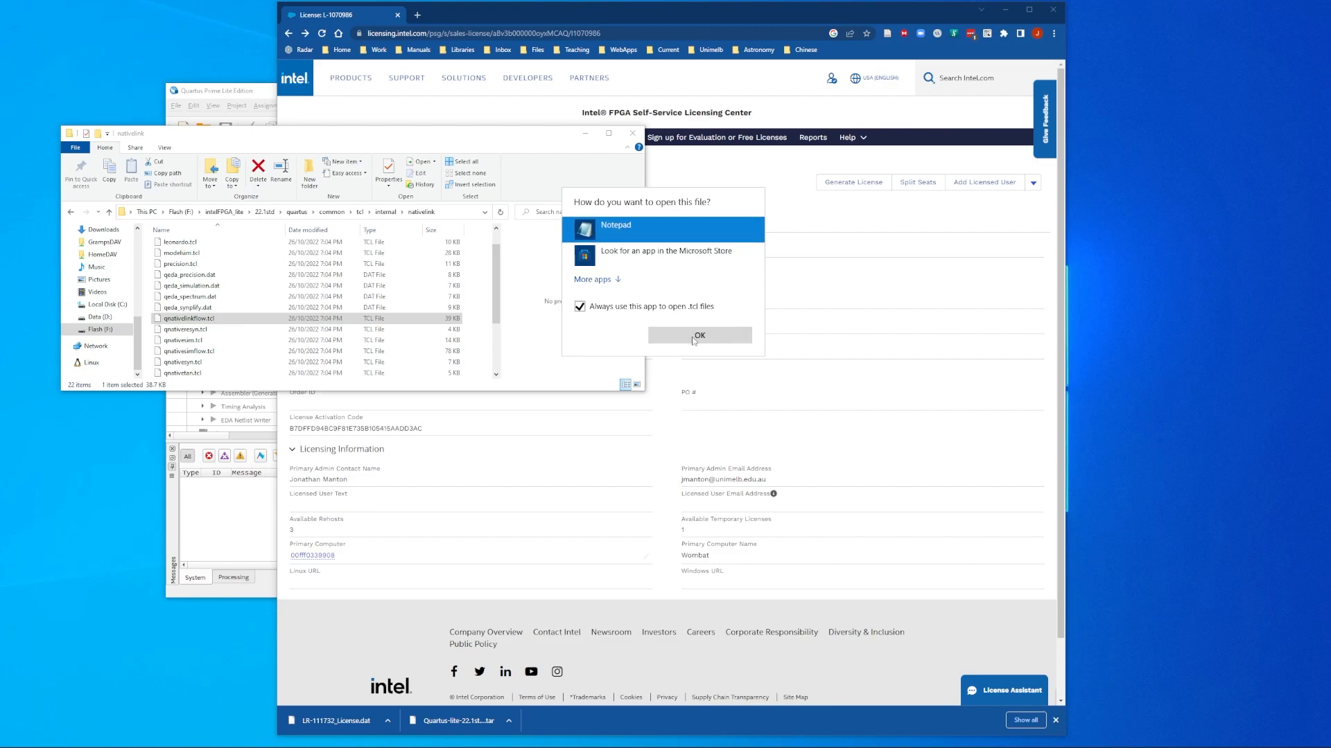
{"action": "left_click", "coordinate": [580, 307]}
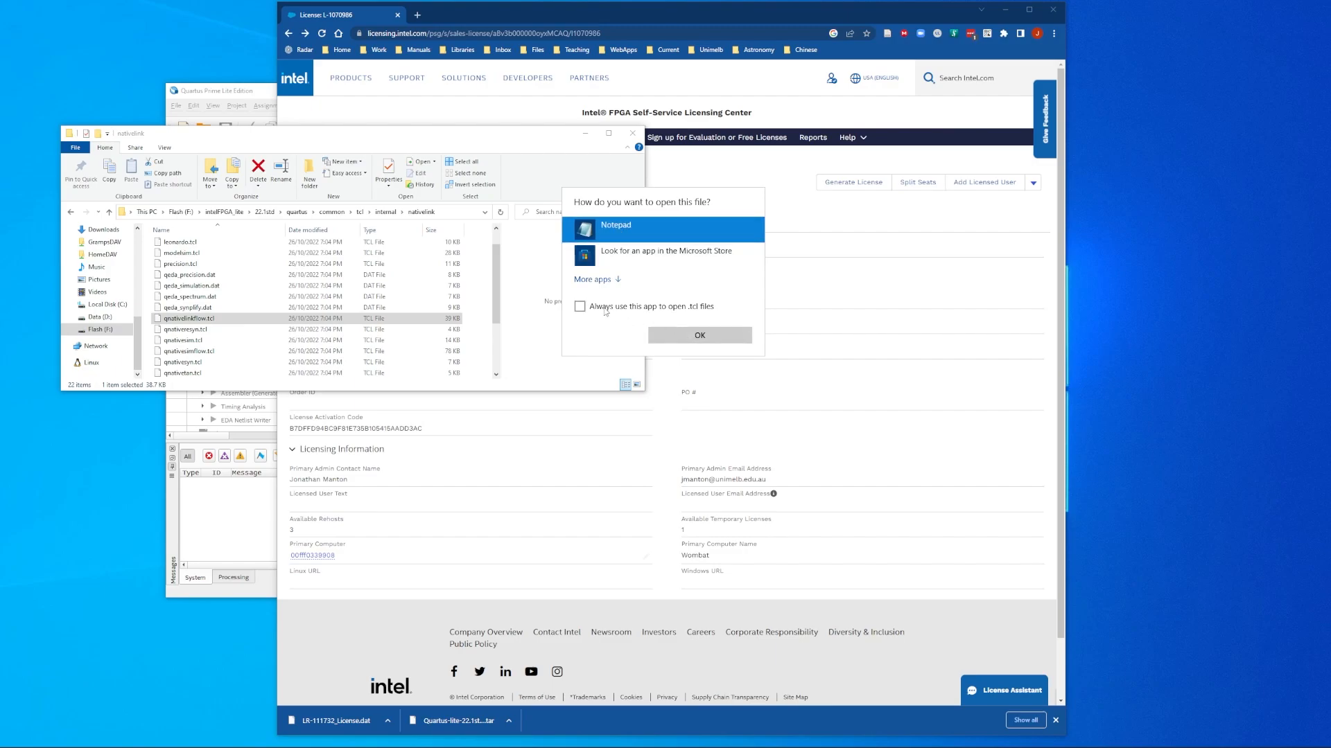
{"action": "left_click", "coordinate": [699, 336]}
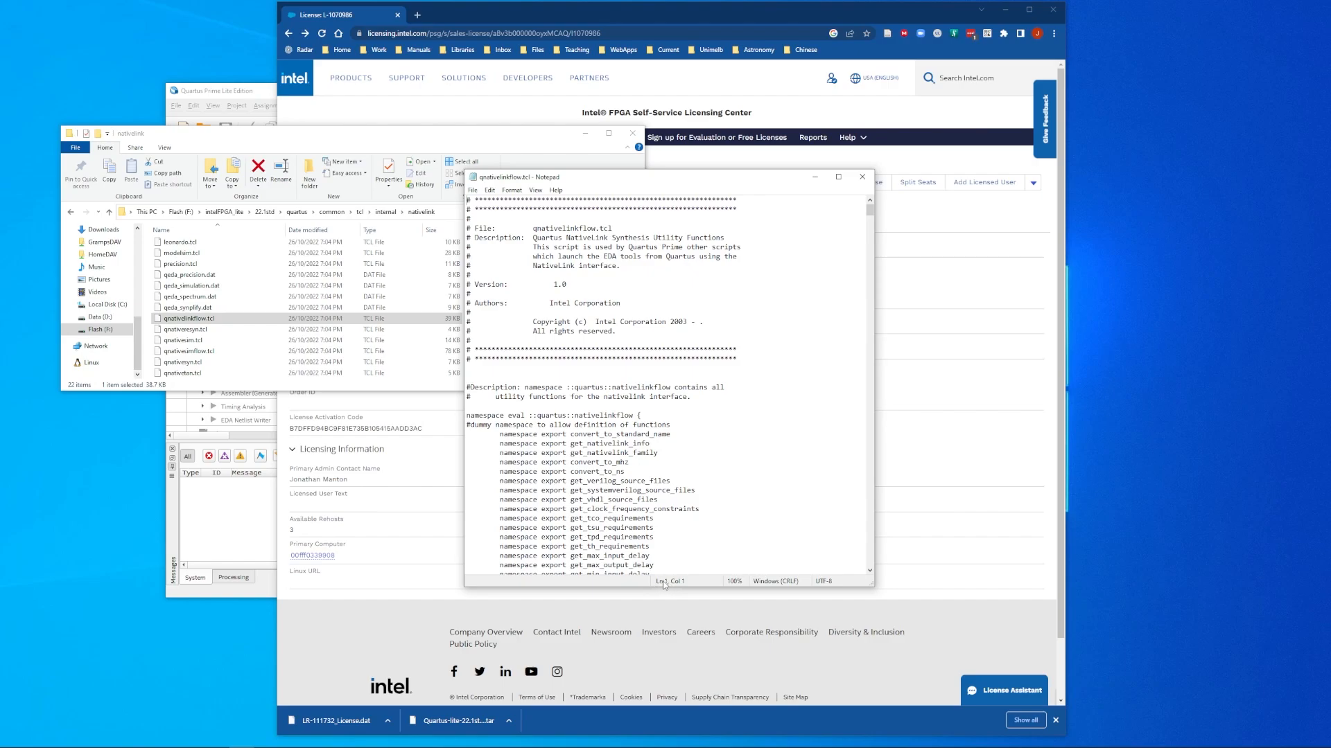
Step: On line 122, add a closing " after $questa_fse_directory
{"action": "left_click", "coordinate": [619, 531]}
{"action": "scroll", "coordinate": [619, 451], "scroll_direction": "down", "scroll_amount": 15}
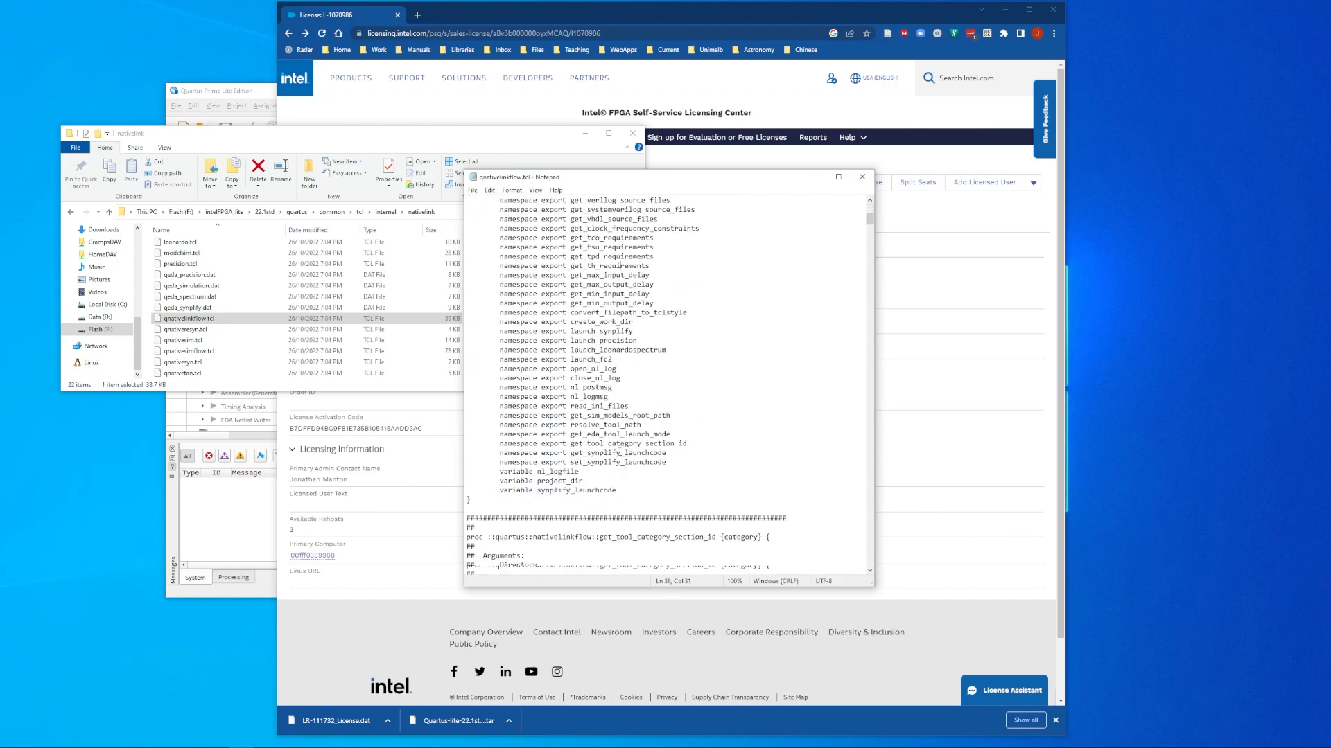
{"action": "scroll", "coordinate": [619, 451], "scroll_direction": "down", "scroll_amount": 10}
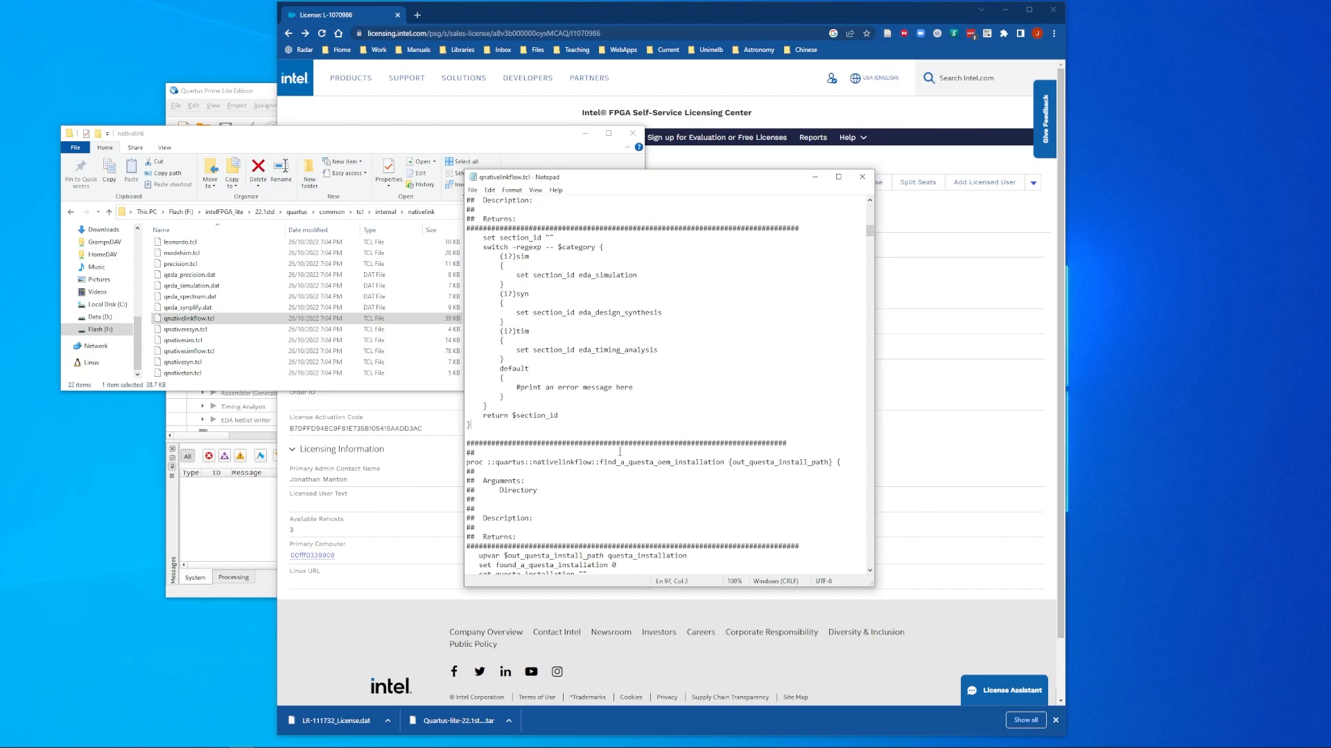
{"action": "left_click", "coordinate": [620, 452]}
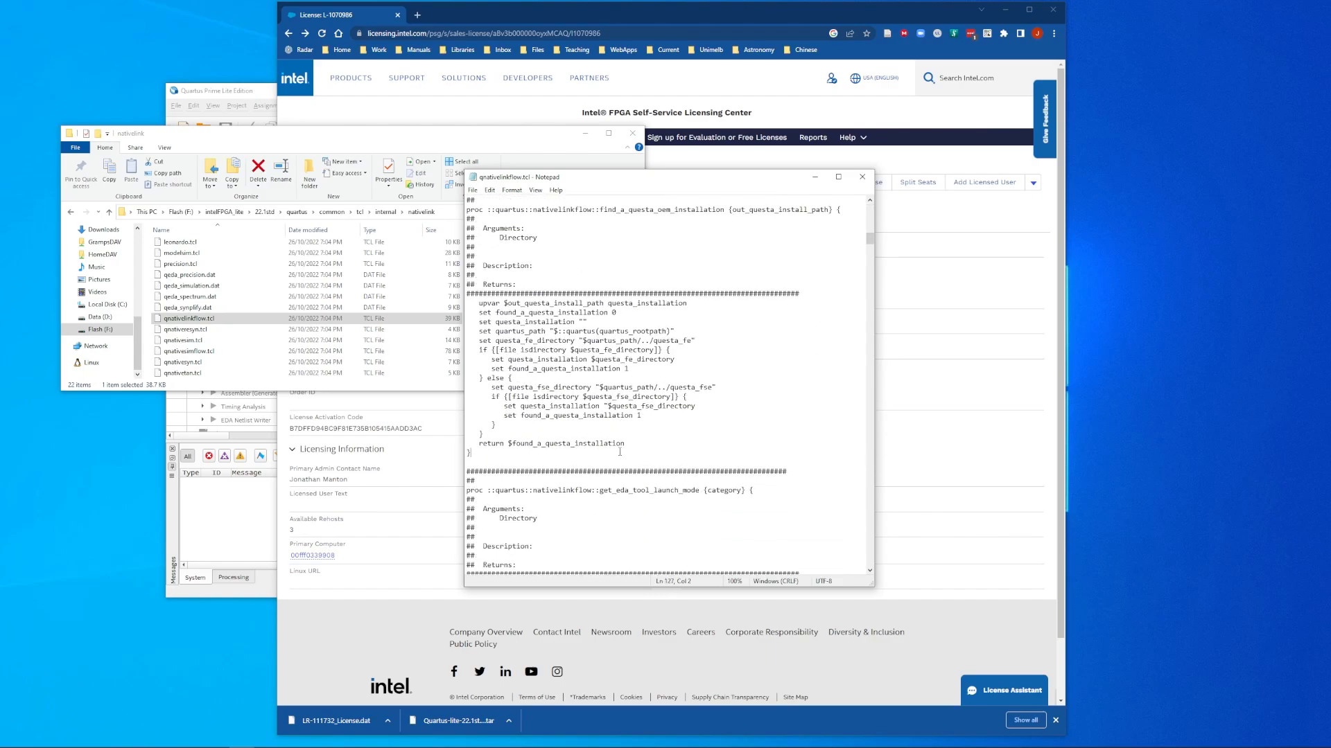
{"action": "left_click", "coordinate": [648, 406]}
{"action": "left_click_drag", "start_coordinate": [610, 407], "coordinate": [605, 407]}
{"action": "left_click", "coordinate": [707, 411]}
{"action": "type", "text": "\""}
{"action": "left_click", "coordinate": [472, 190]}
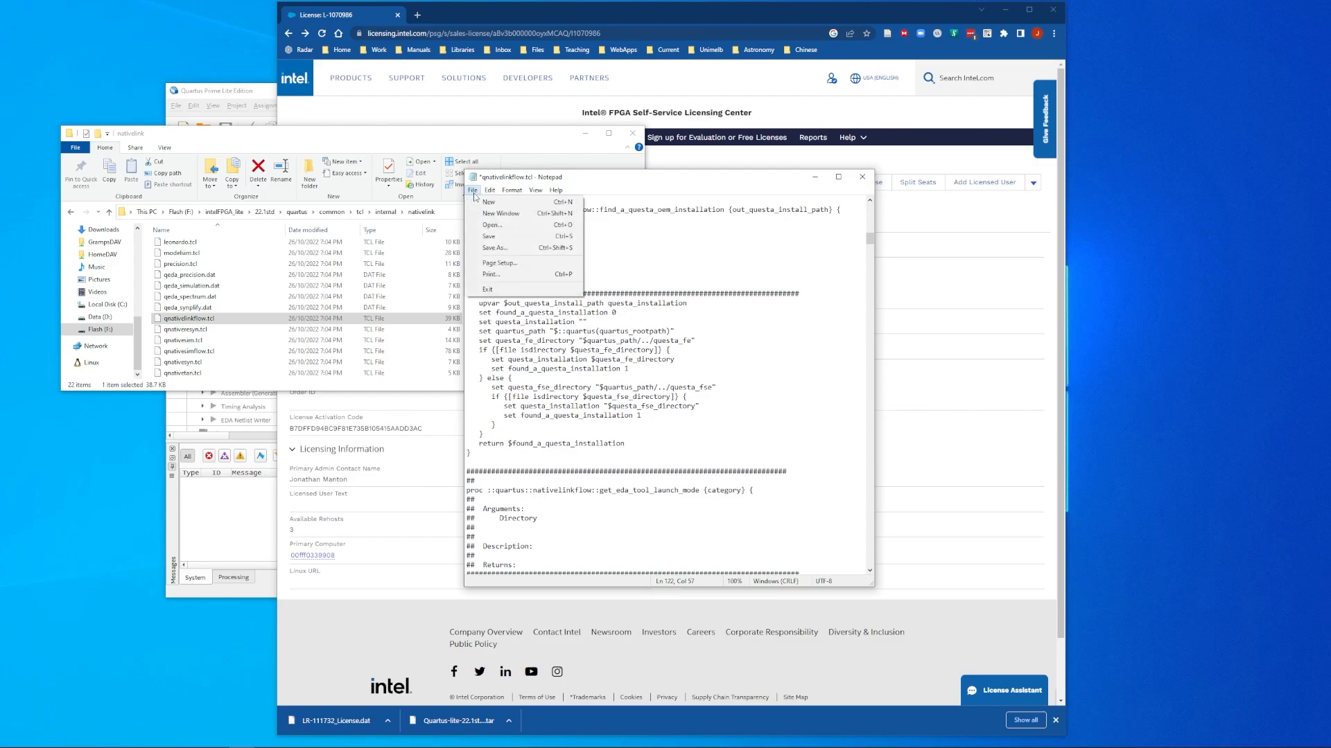
Step: Save the edited qnativelinkflow.tcl into Documents instead of nativelink, then close Notepad
{"action": "left_click", "coordinate": [496, 238]}
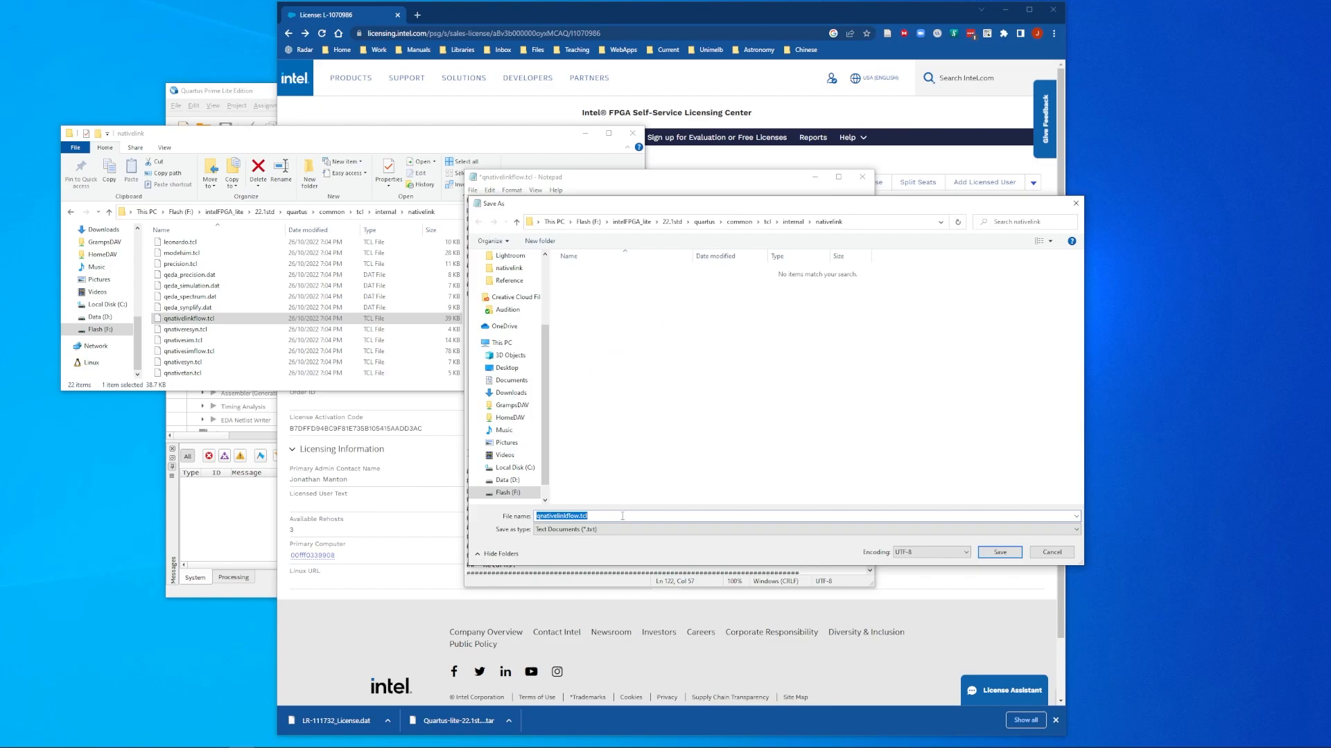
{"action": "left_click", "coordinate": [1000, 553]}
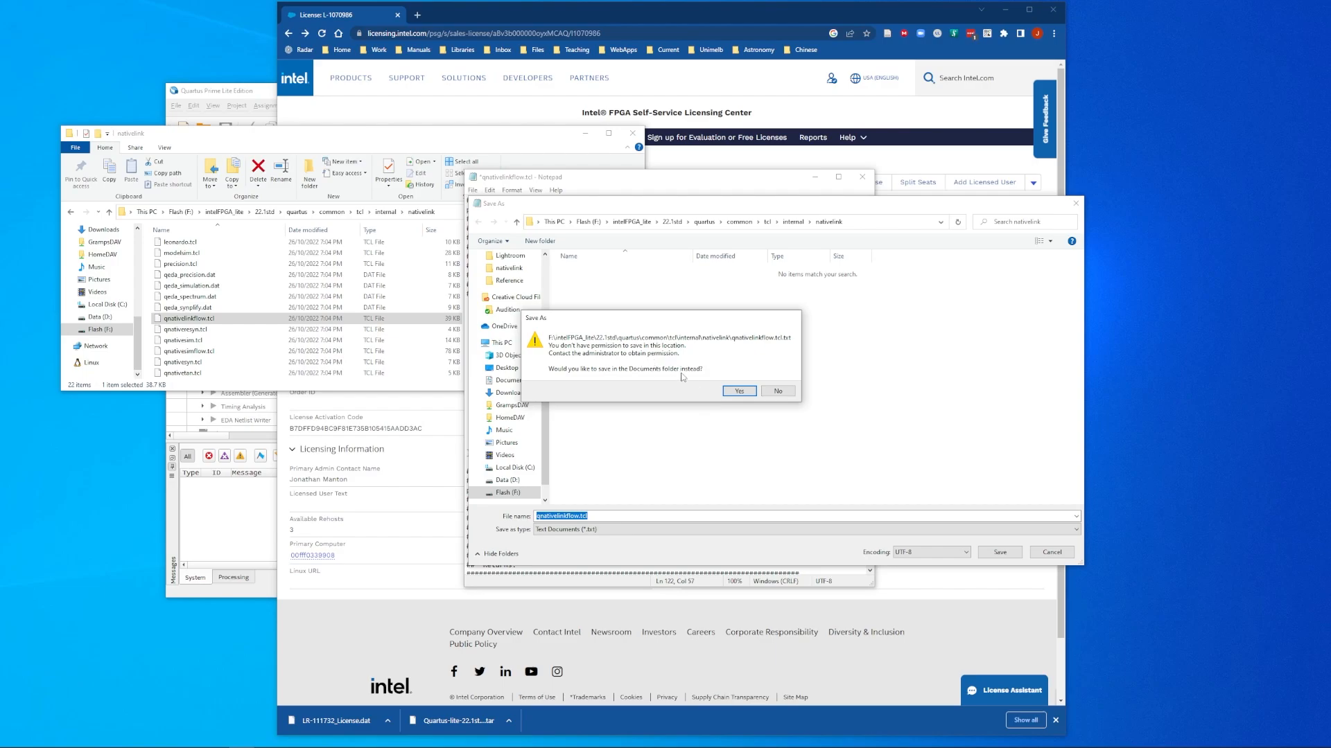
{"action": "left_click", "coordinate": [739, 390]}
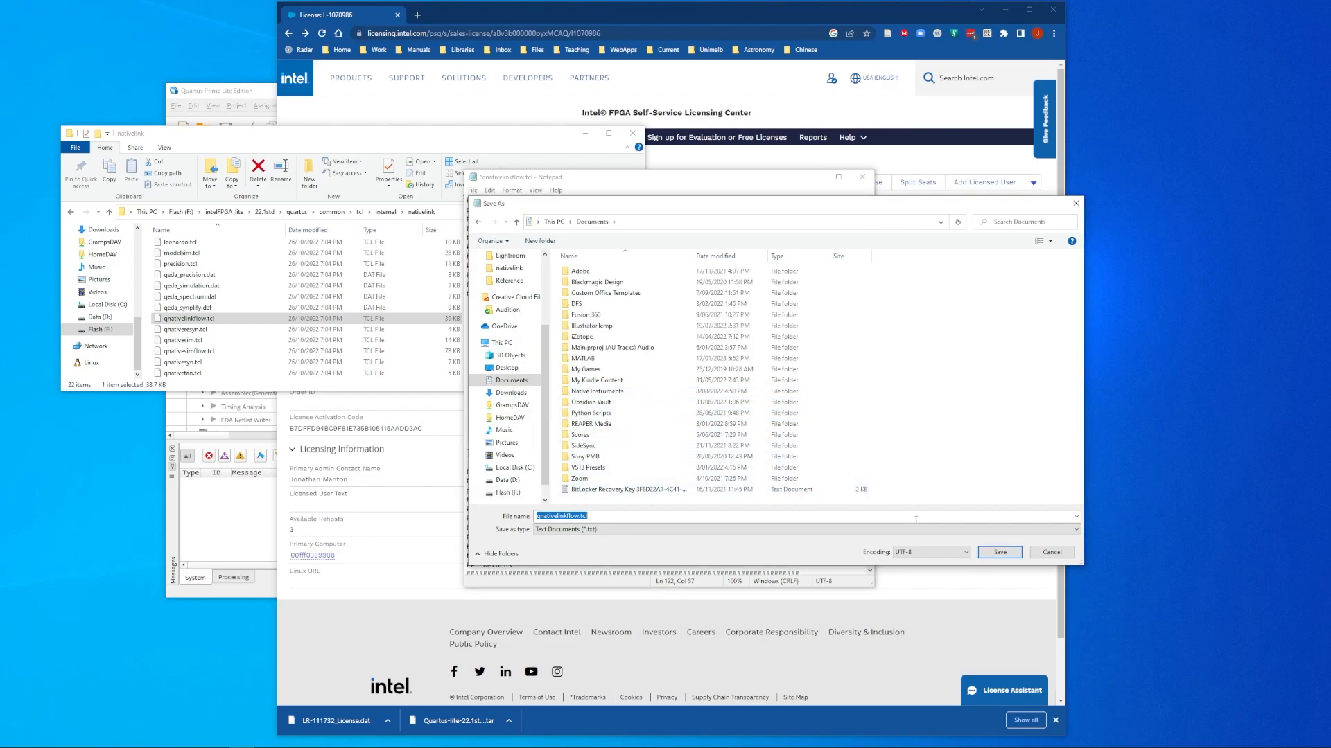
{"action": "left_click", "coordinate": [1000, 553]}
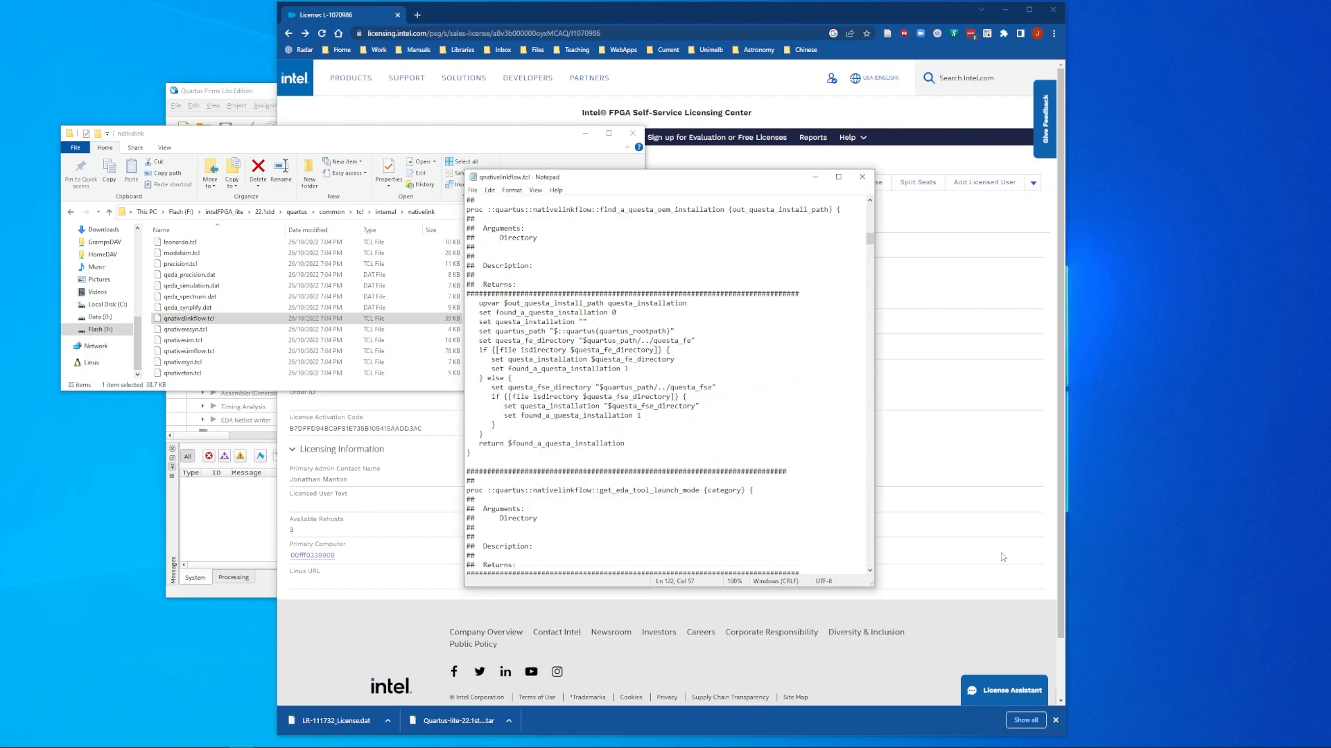
{"action": "left_click", "coordinate": [862, 176]}
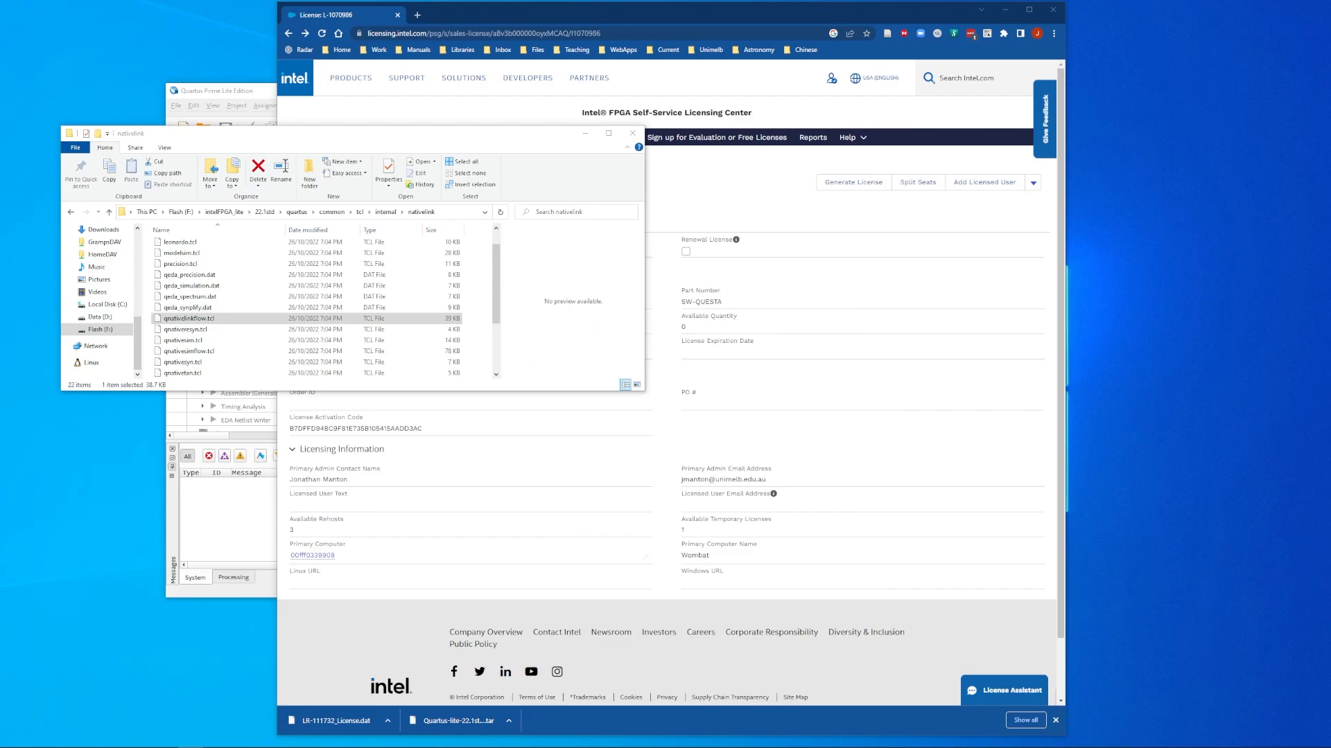
Step: Show file name extensions in Documents and rename qnativelinkflow.tcl.txt to qnativelinkflow.tcl
{"action": "key", "text": "alt+Tab"}
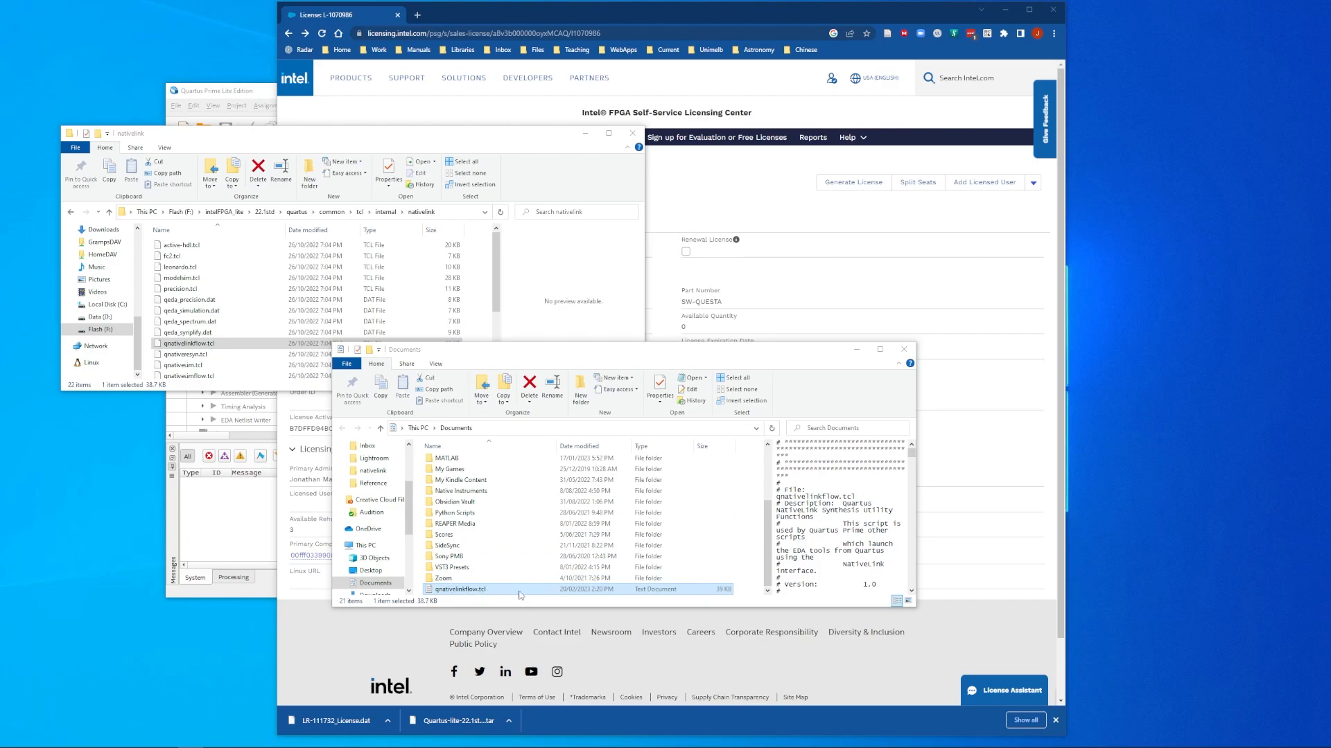
{"action": "left_click", "coordinate": [443, 367]}
{"action": "left_click", "coordinate": [443, 365]}
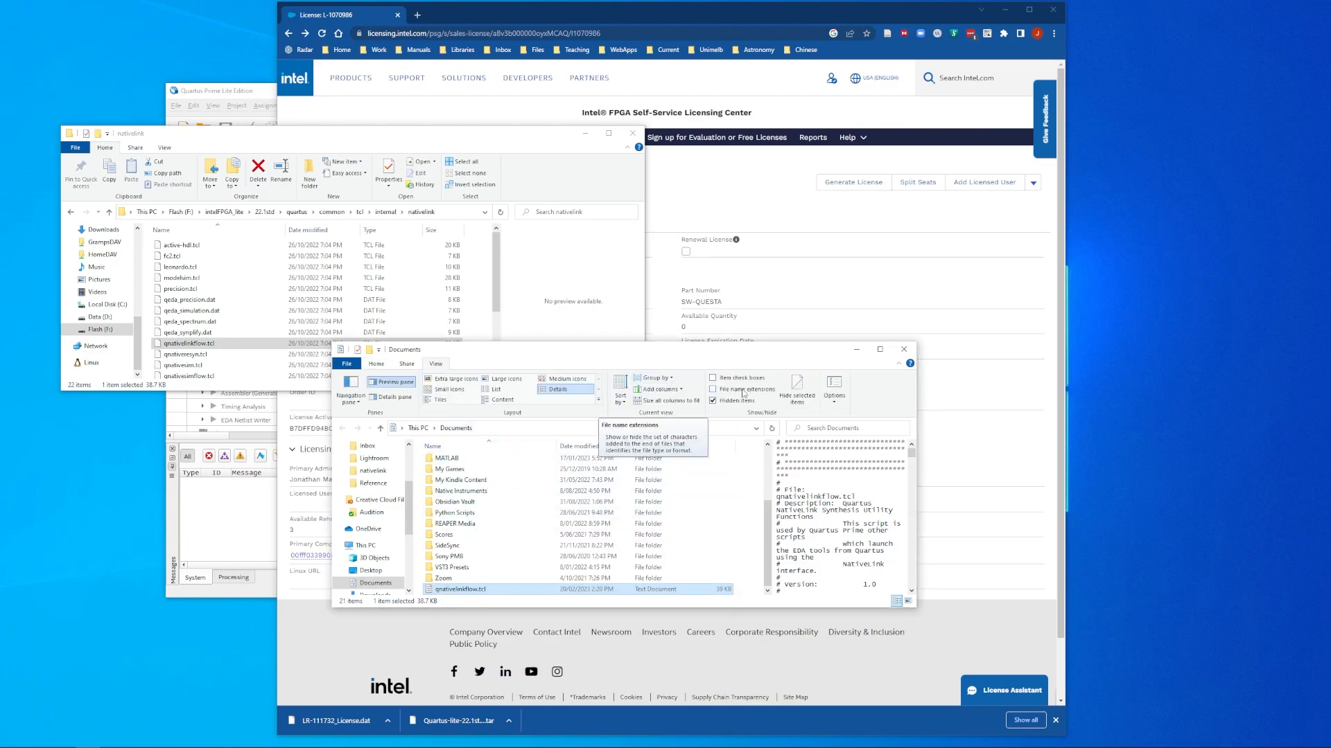
{"action": "left_click", "coordinate": [716, 392]}
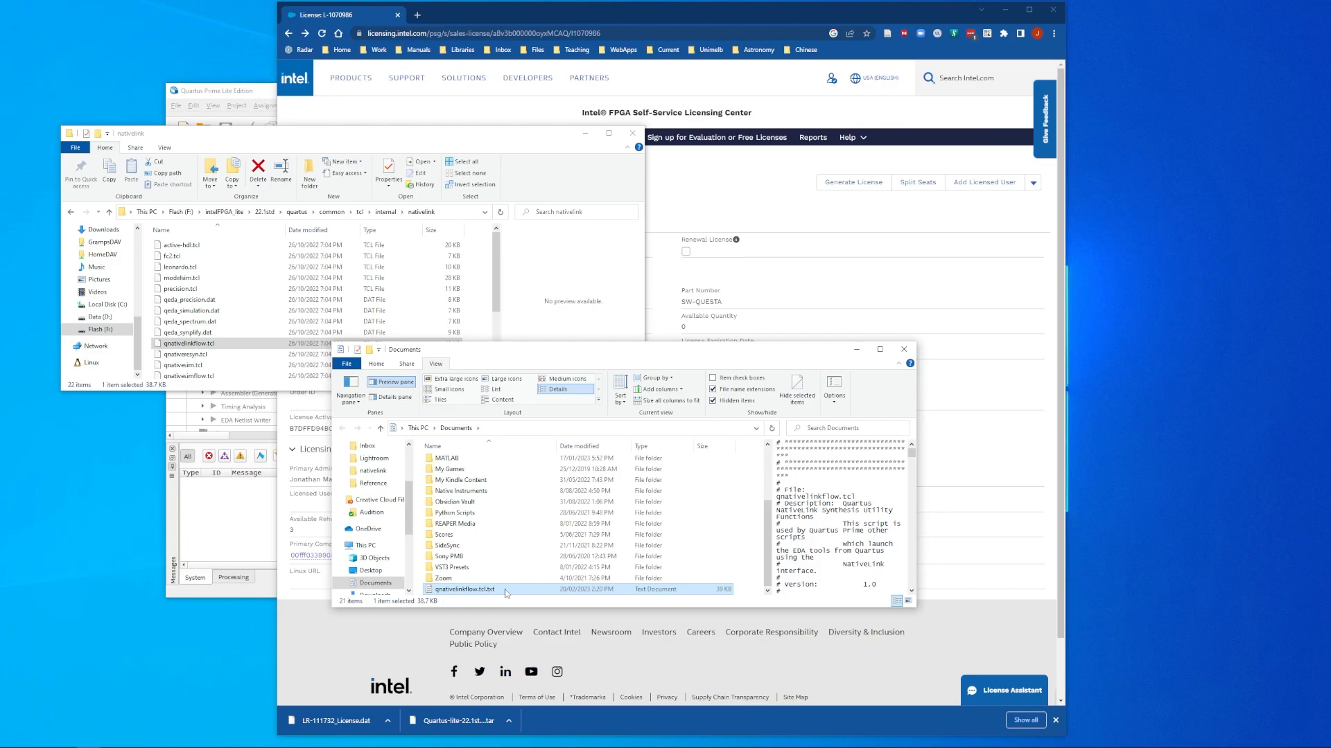
{"action": "left_click", "coordinate": [505, 591]}
{"action": "key", "text": "Return"}
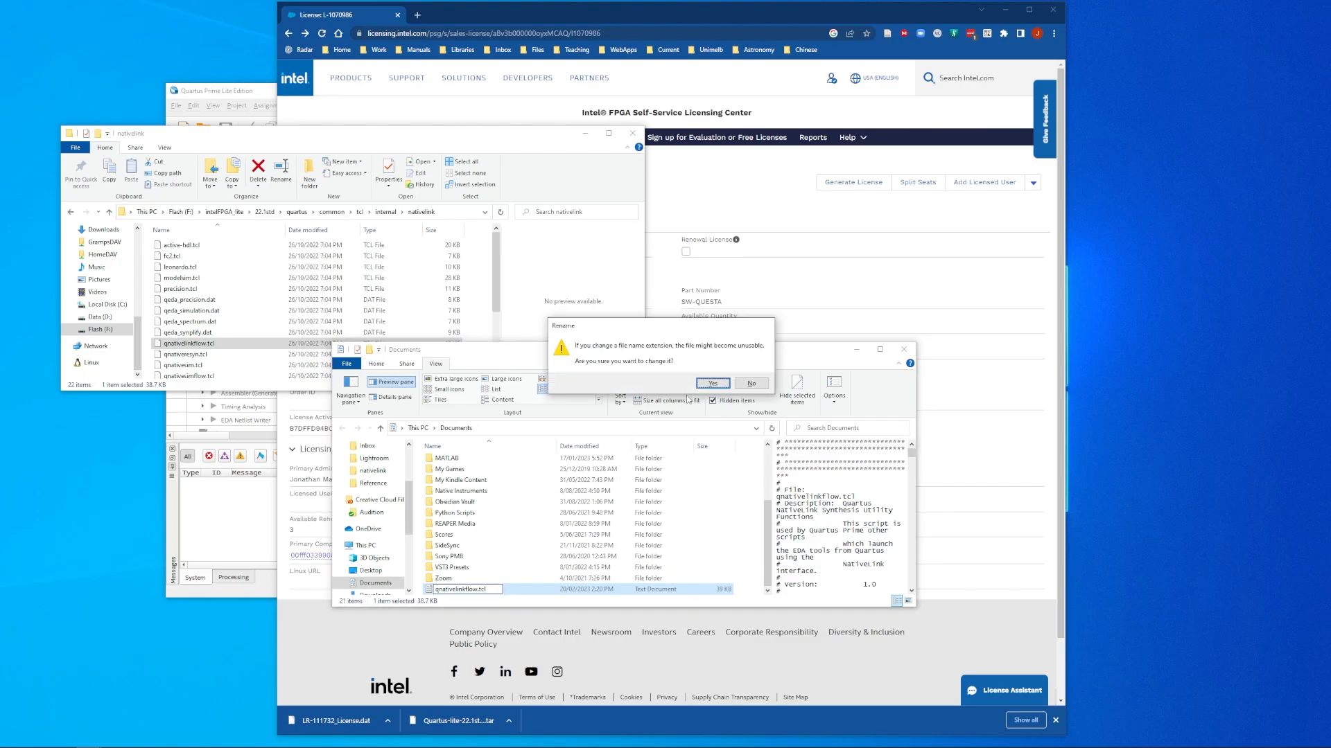
{"action": "left_click", "coordinate": [713, 383]}
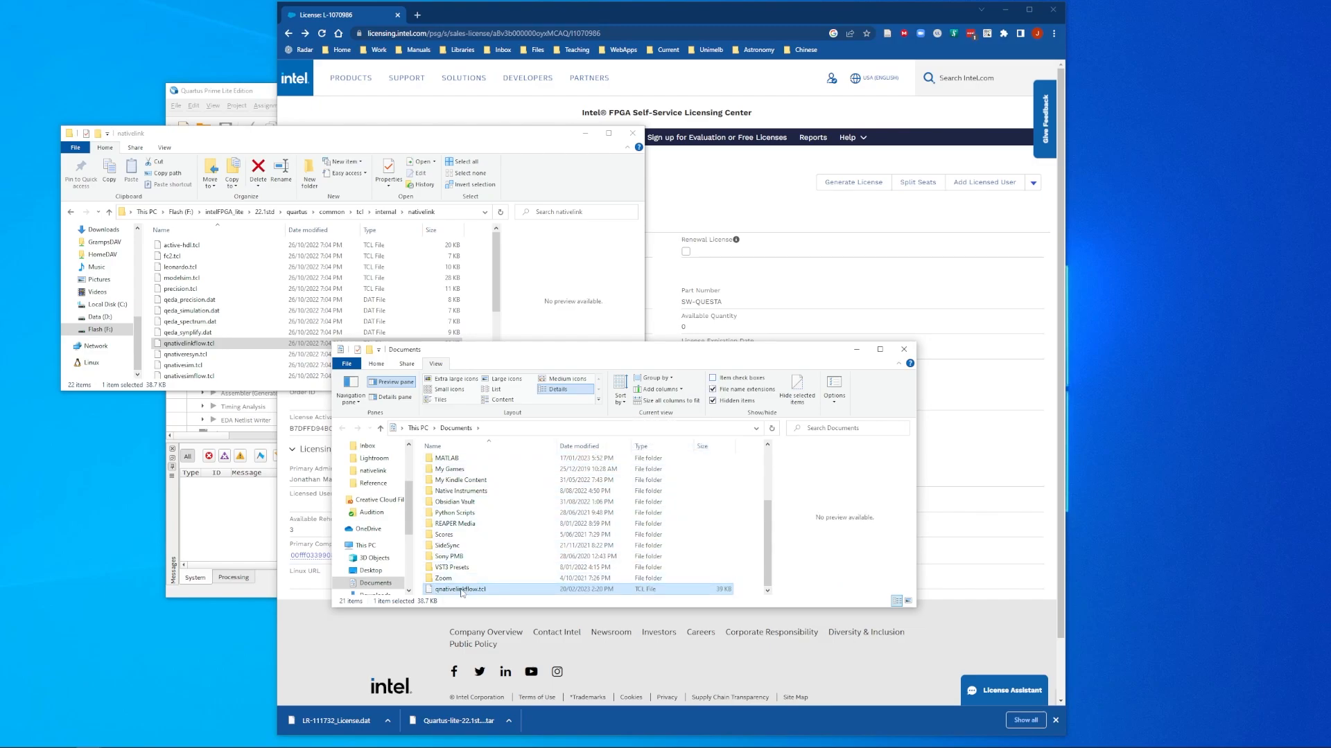
Step: Copy qnativelinkflow.tcl into the nativelink folder, replacing the original with admin permission
{"action": "left_click_drag", "start_coordinate": [461, 591], "coordinate": [254, 336]}
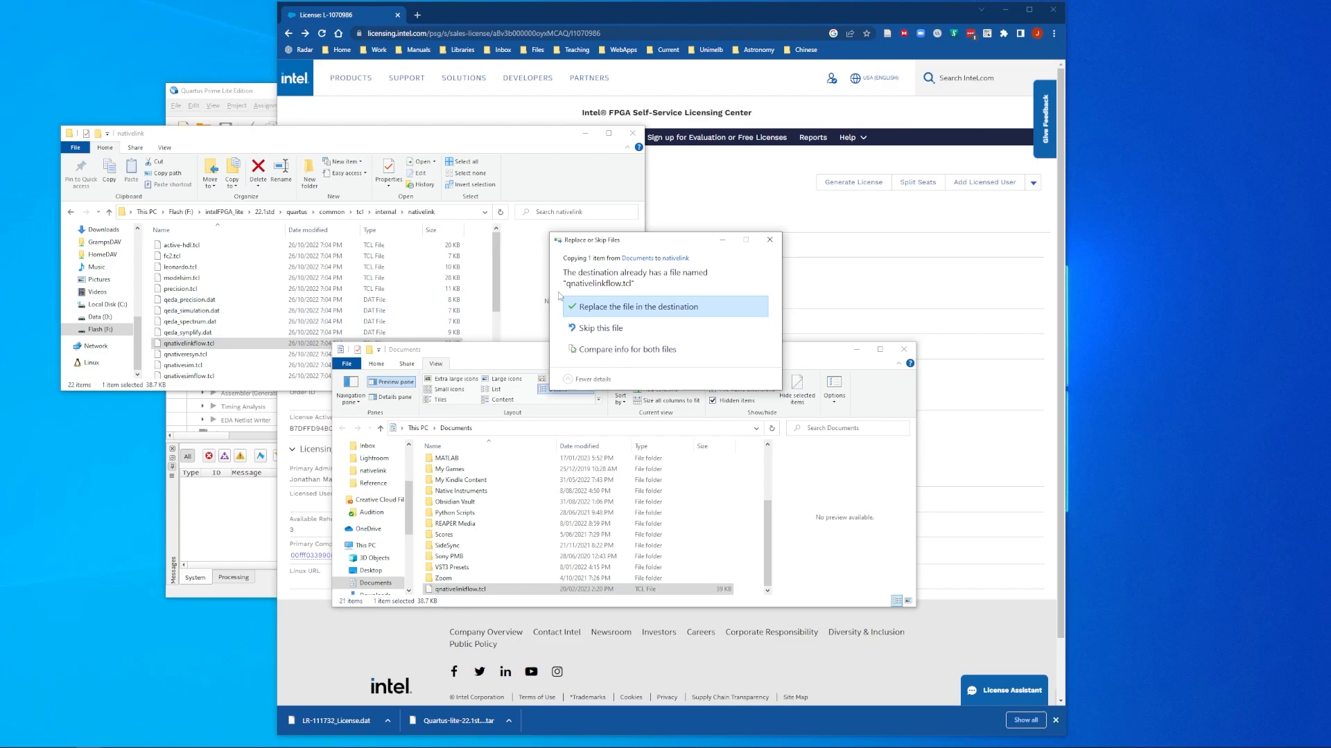
{"action": "left_click", "coordinate": [630, 312]}
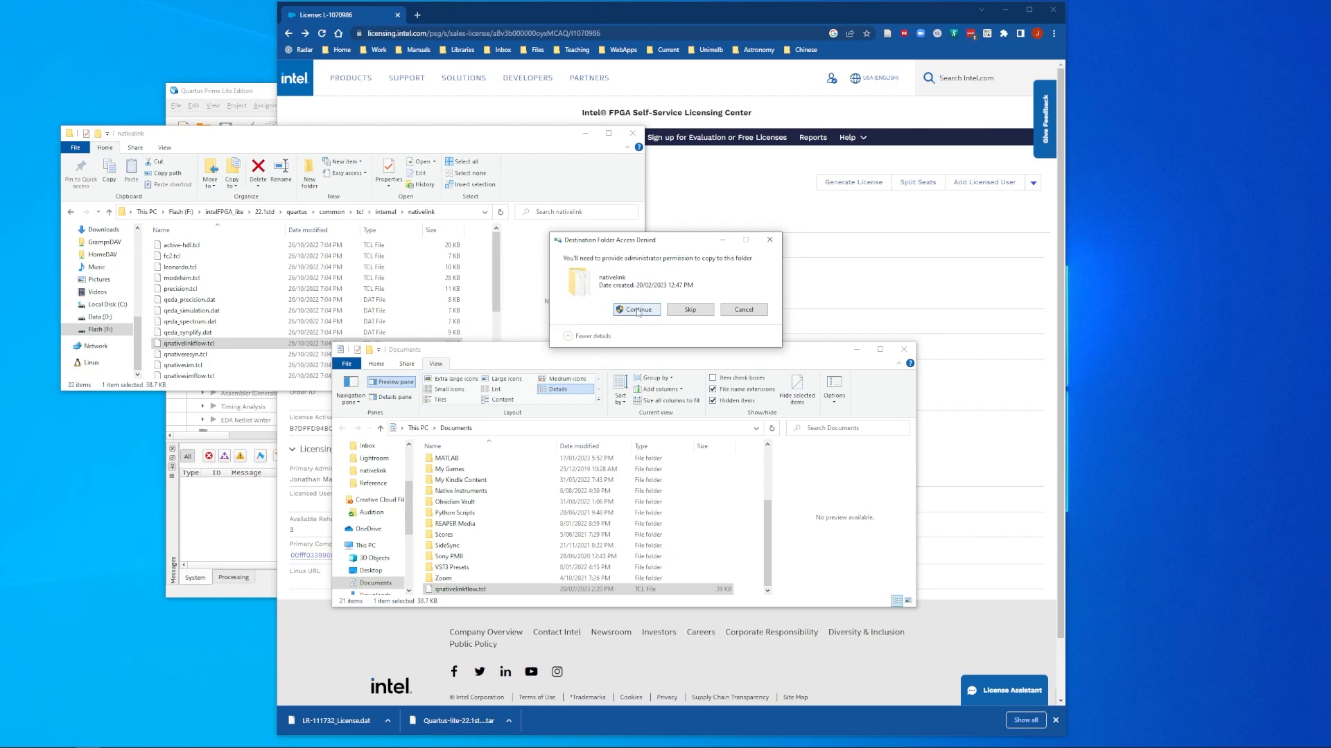
{"action": "left_click", "coordinate": [637, 314]}
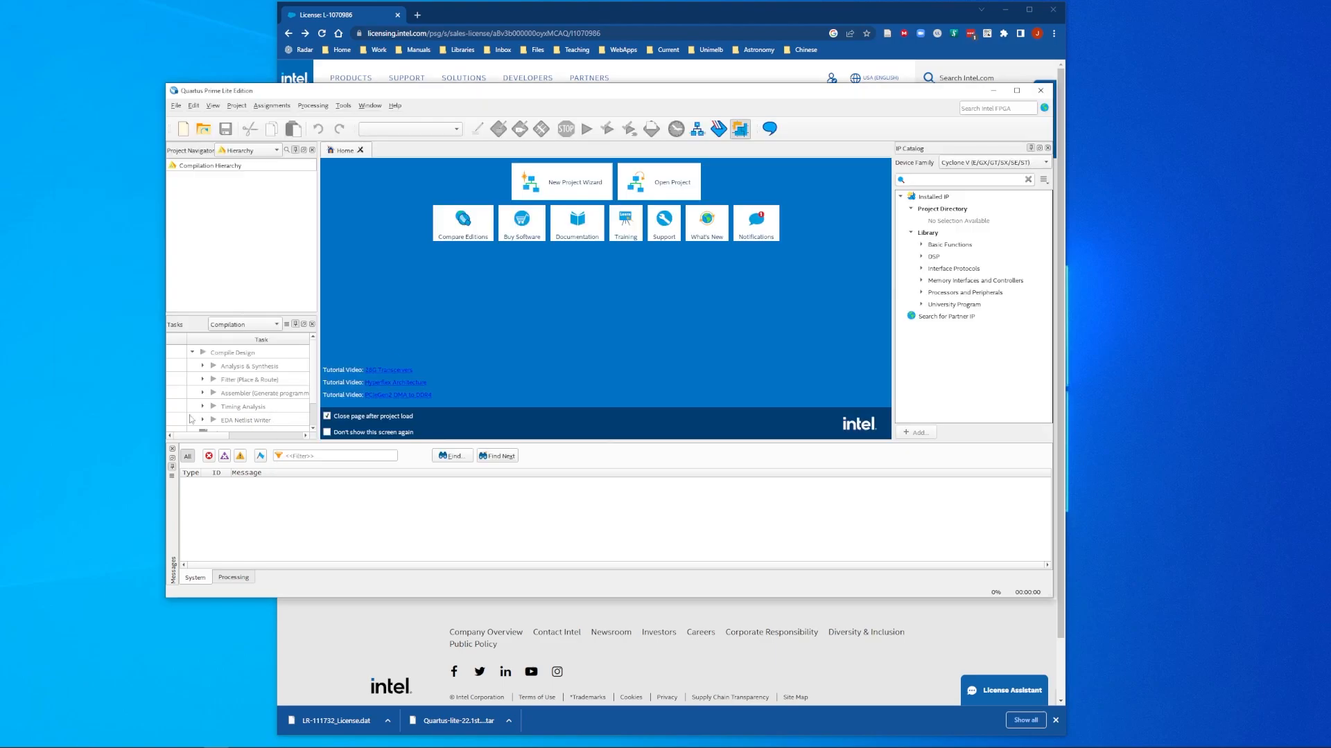
Step: Maximize Quartus, start the New Project Wizard and browse to Documents for the working directory
{"action": "key", "text": "super+Up"}
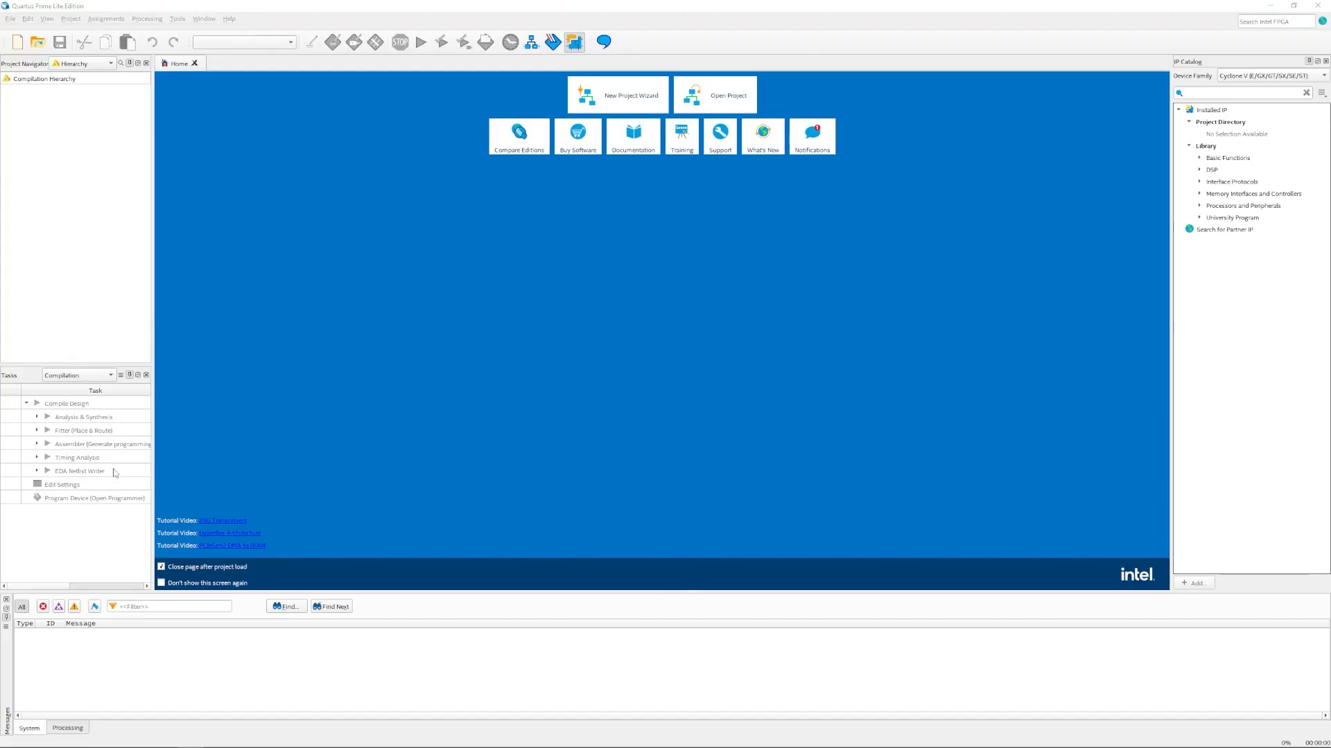
{"action": "left_click", "coordinate": [609, 92]}
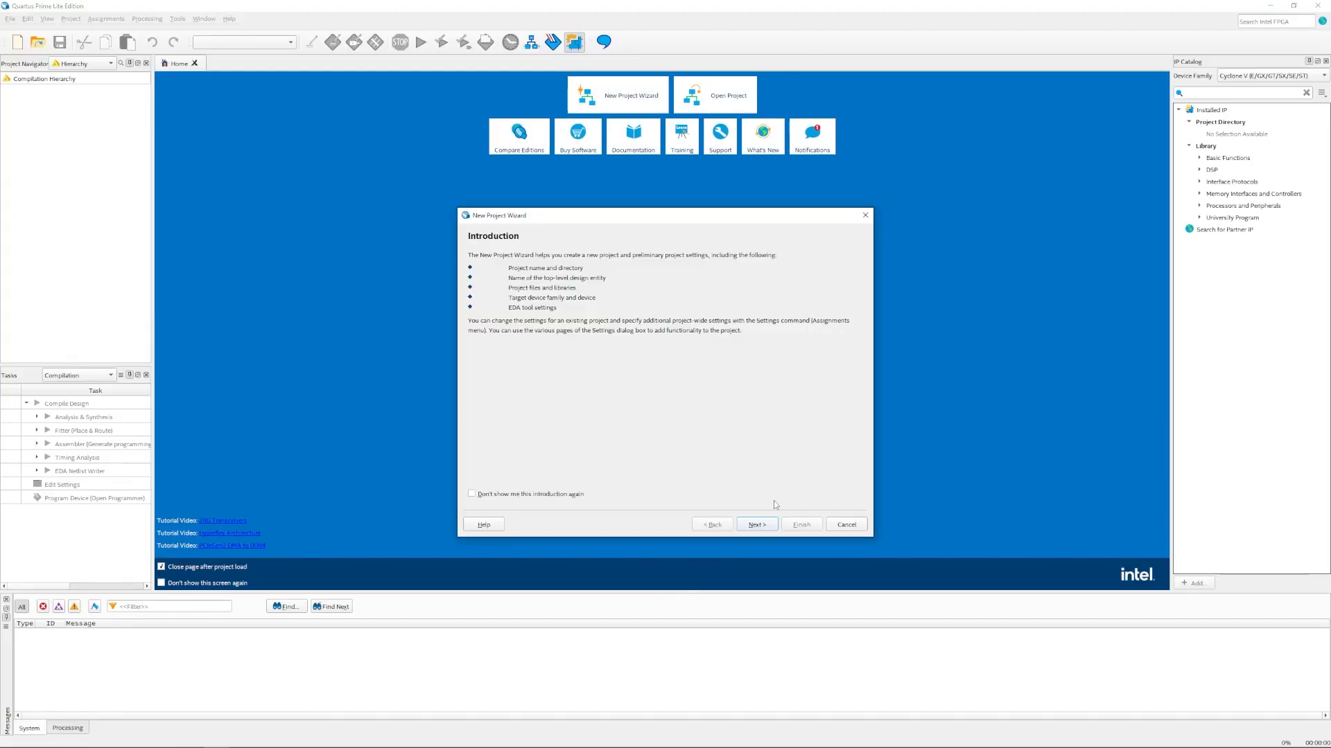
{"action": "left_click", "coordinate": [757, 524]}
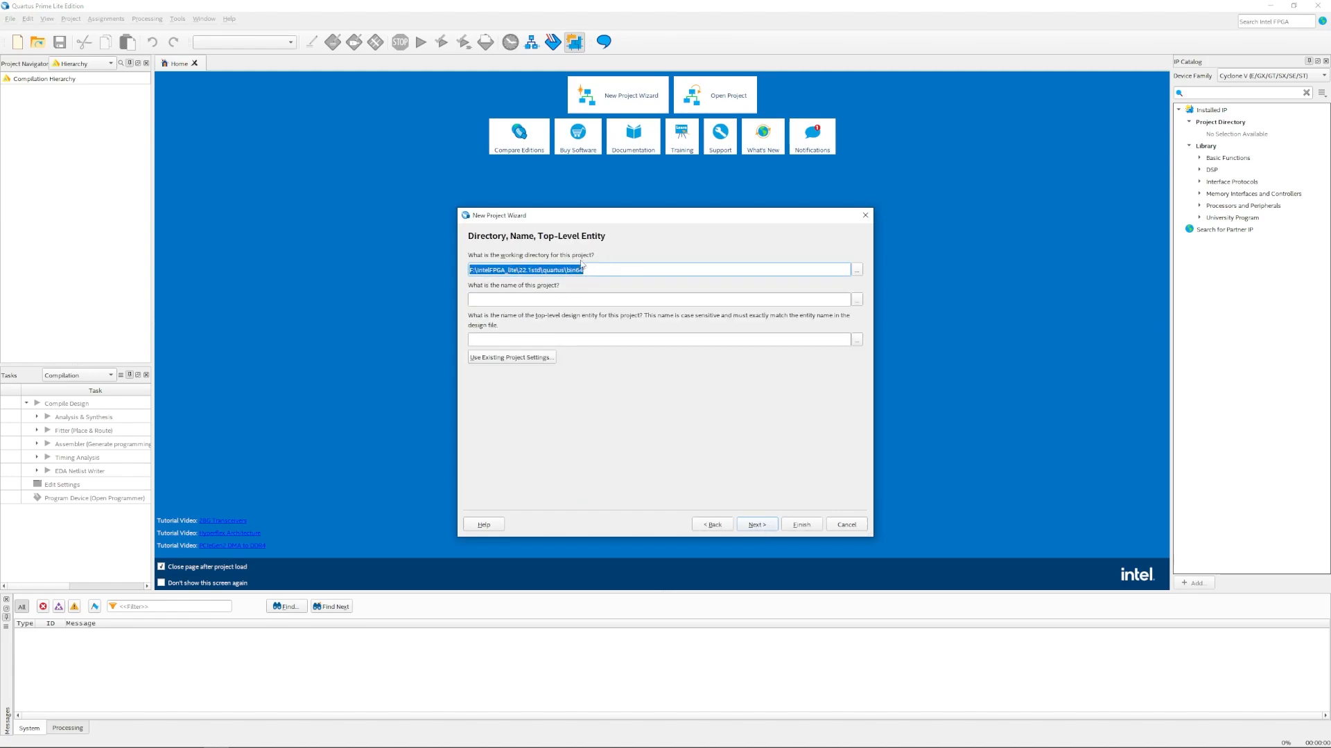
{"action": "left_click", "coordinate": [494, 271]}
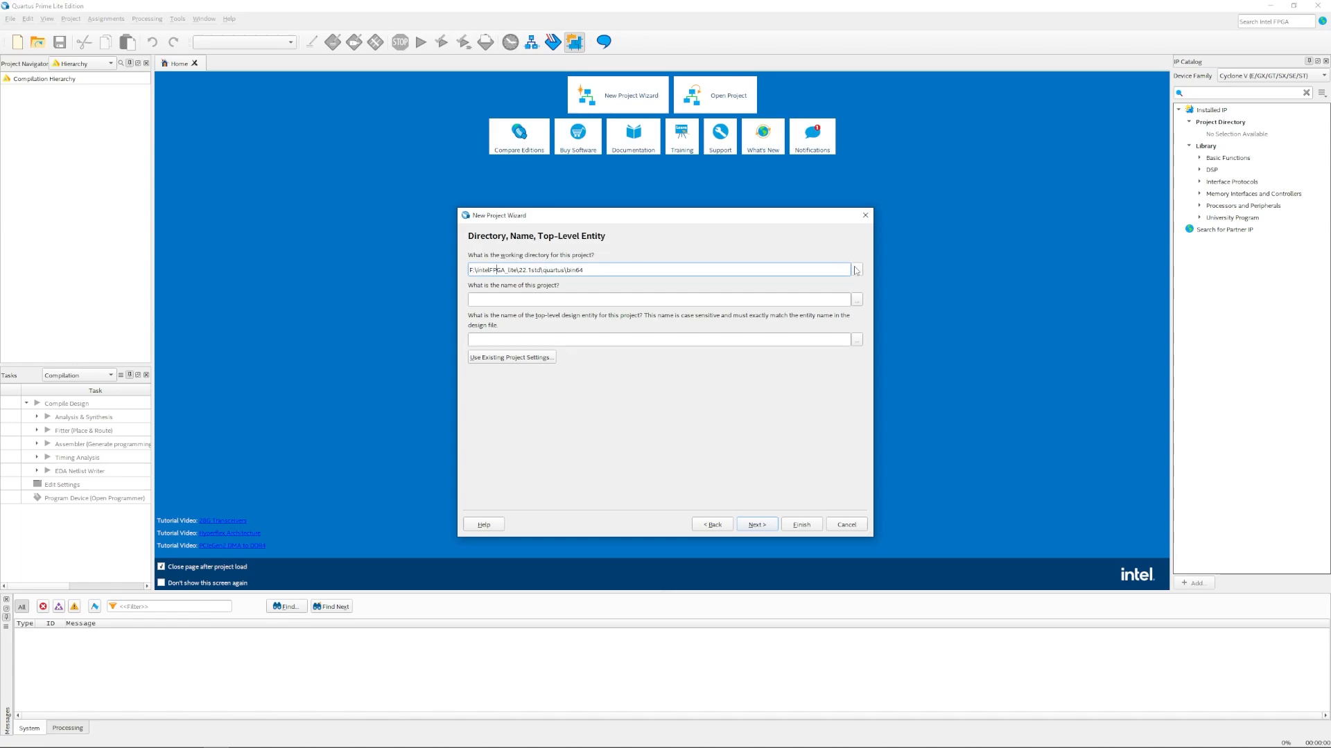
{"action": "left_click", "coordinate": [857, 270]}
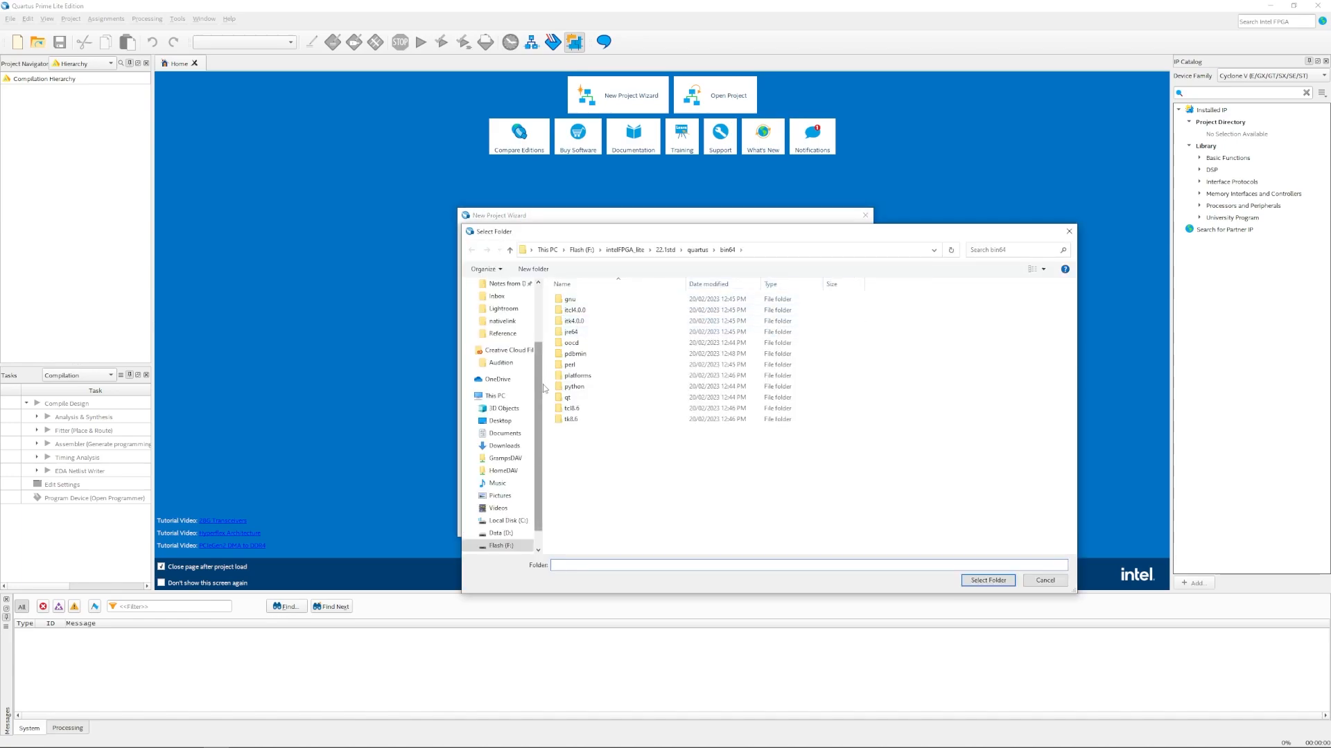
{"action": "scroll", "coordinate": [513, 361], "scroll_direction": "up", "scroll_amount": 3}
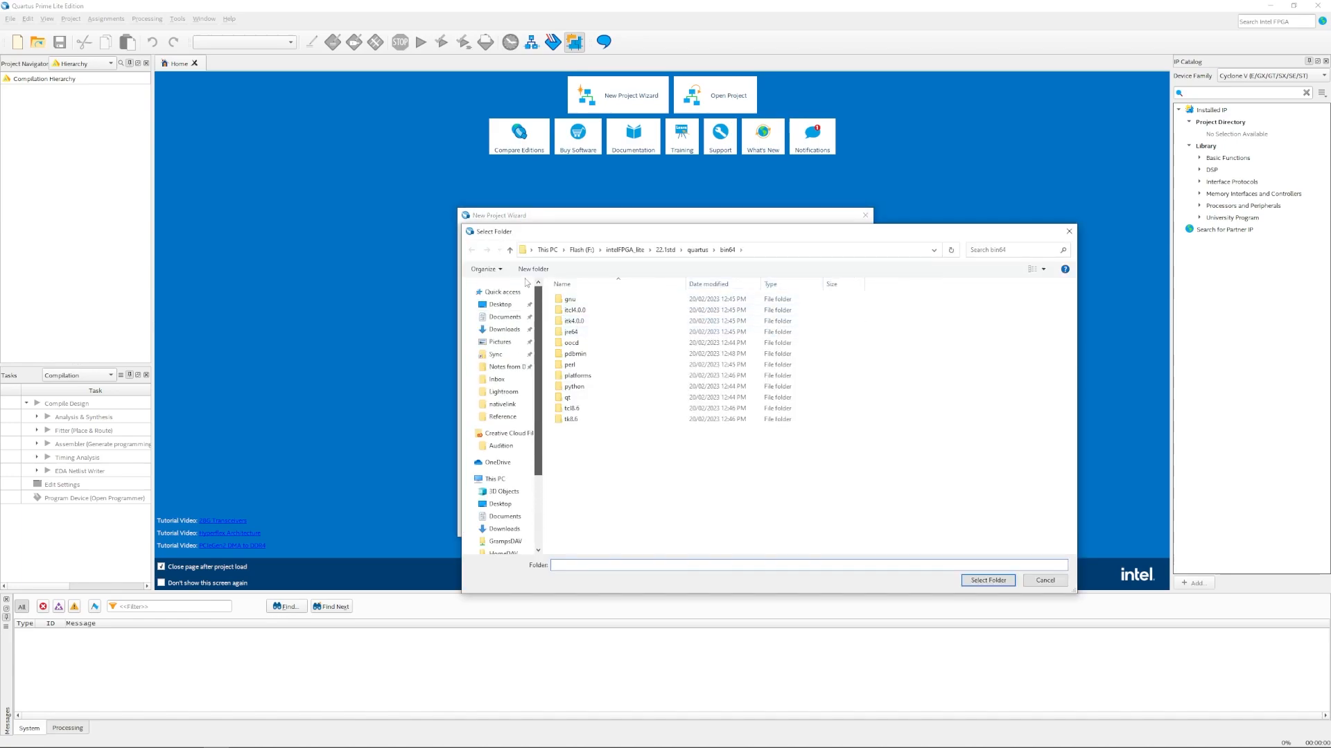
{"action": "left_click", "coordinate": [505, 318]}
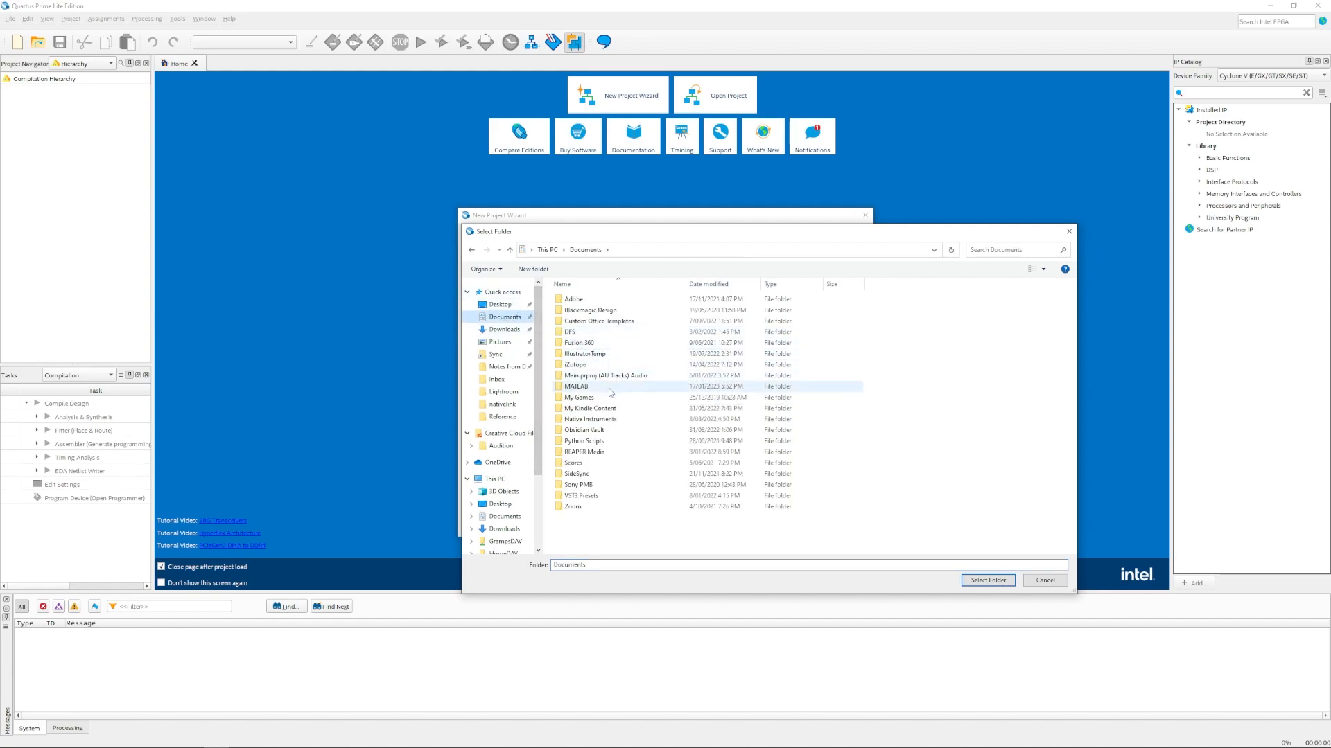
Step: Create the folders Documents\Quartus\BasicTest and use BasicTest as the working directory
{"action": "left_click", "coordinate": [533, 269]}
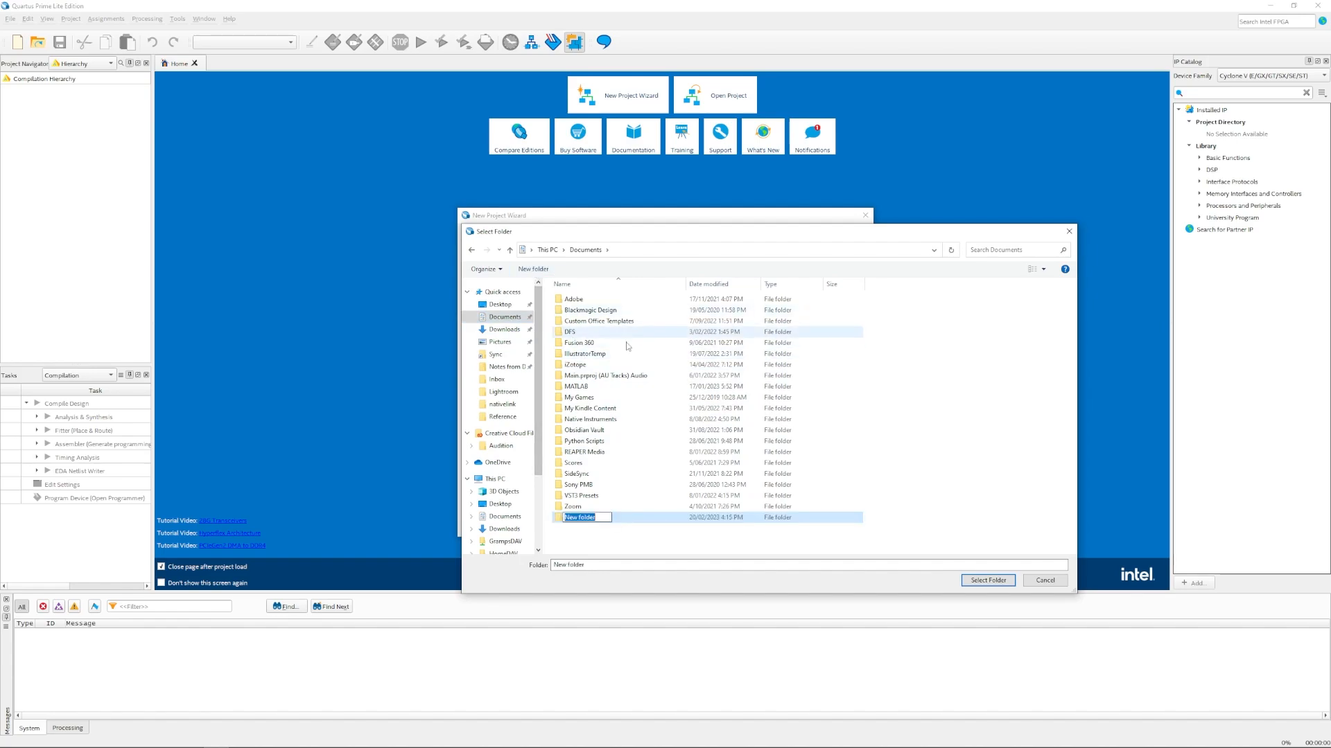
{"action": "type", "text": "Qu"}
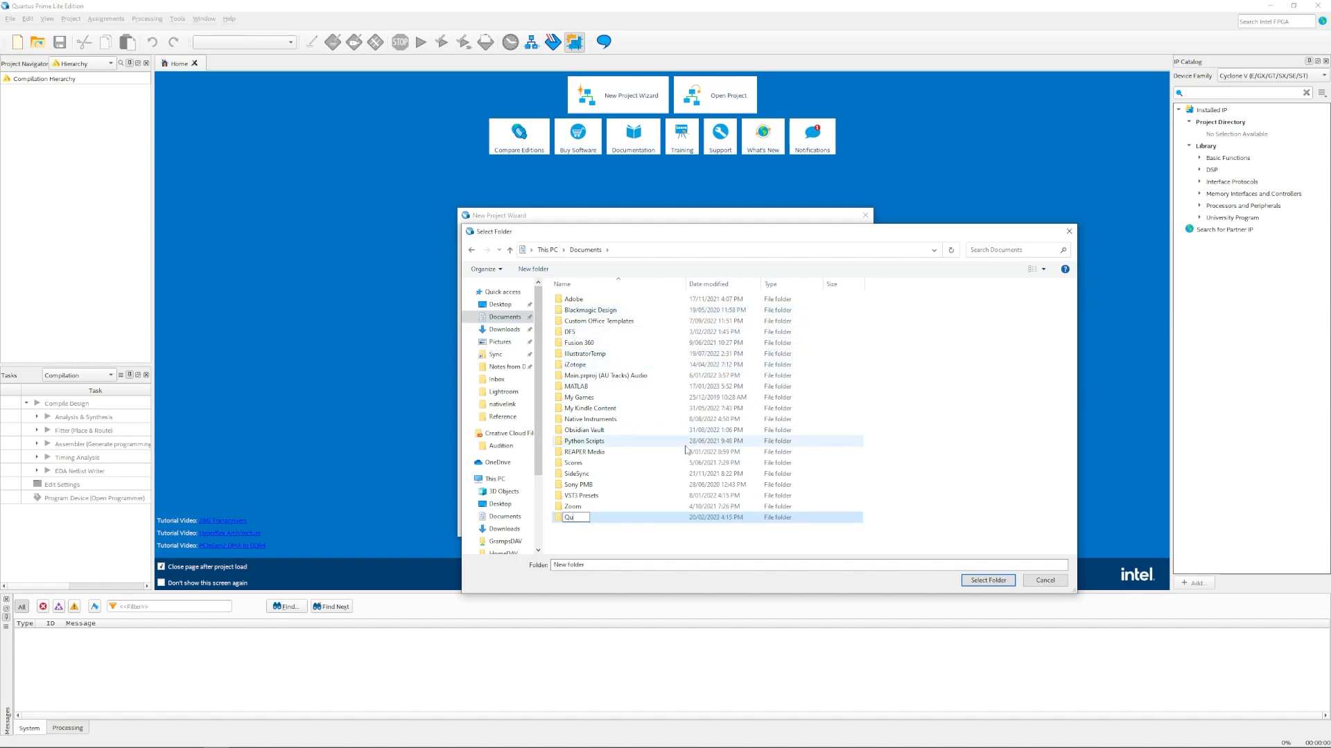
{"action": "type", "text": "artus"}
{"action": "key", "text": "Return"}
{"action": "double_click", "coordinate": [582, 518]}
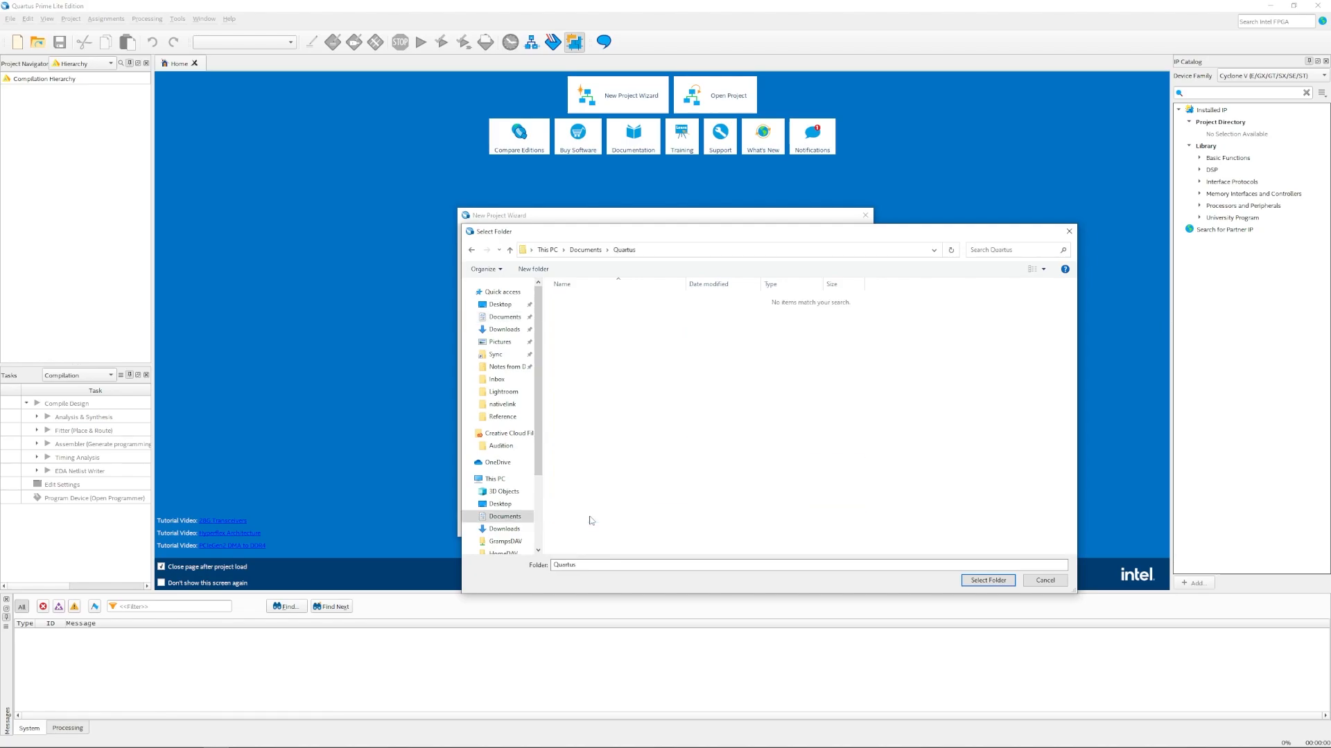
{"action": "left_click", "coordinate": [533, 269]}
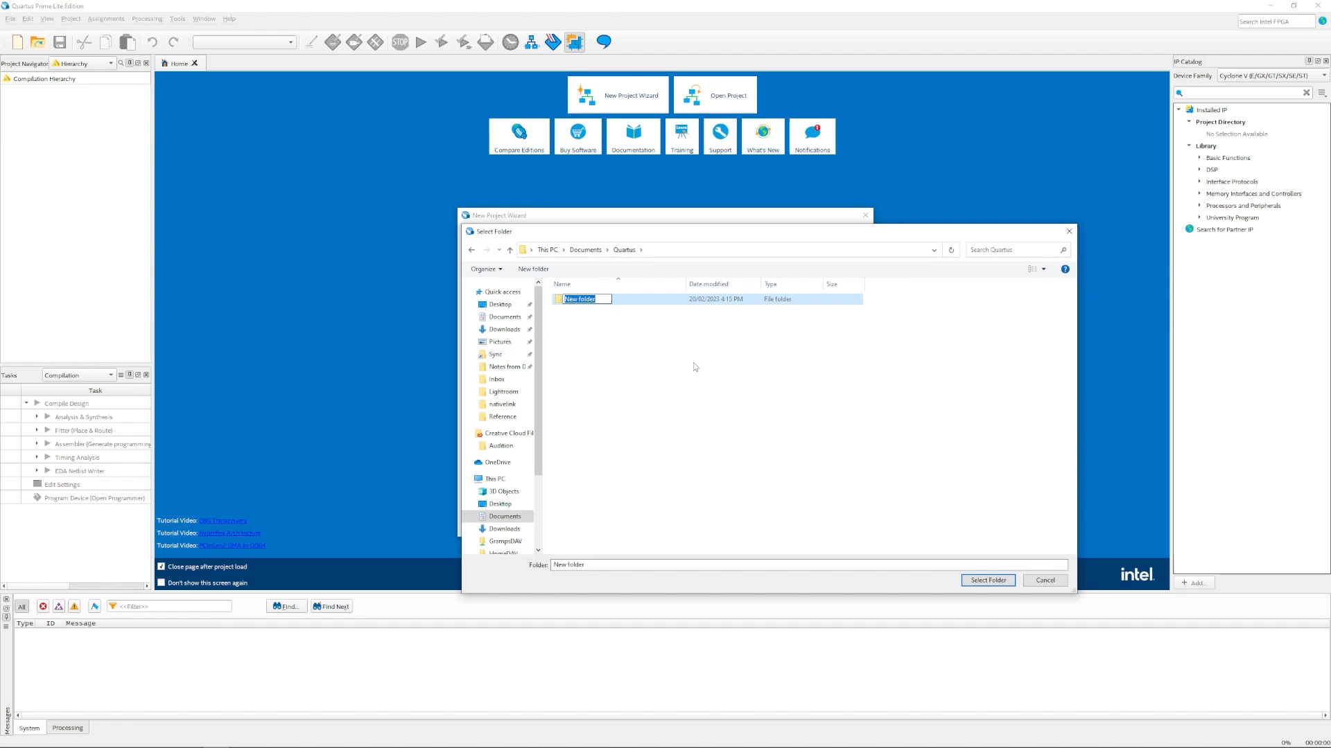
{"action": "type", "text": "BasicTest"}
{"action": "key", "text": "Return"}
{"action": "left_click", "coordinate": [988, 581]}
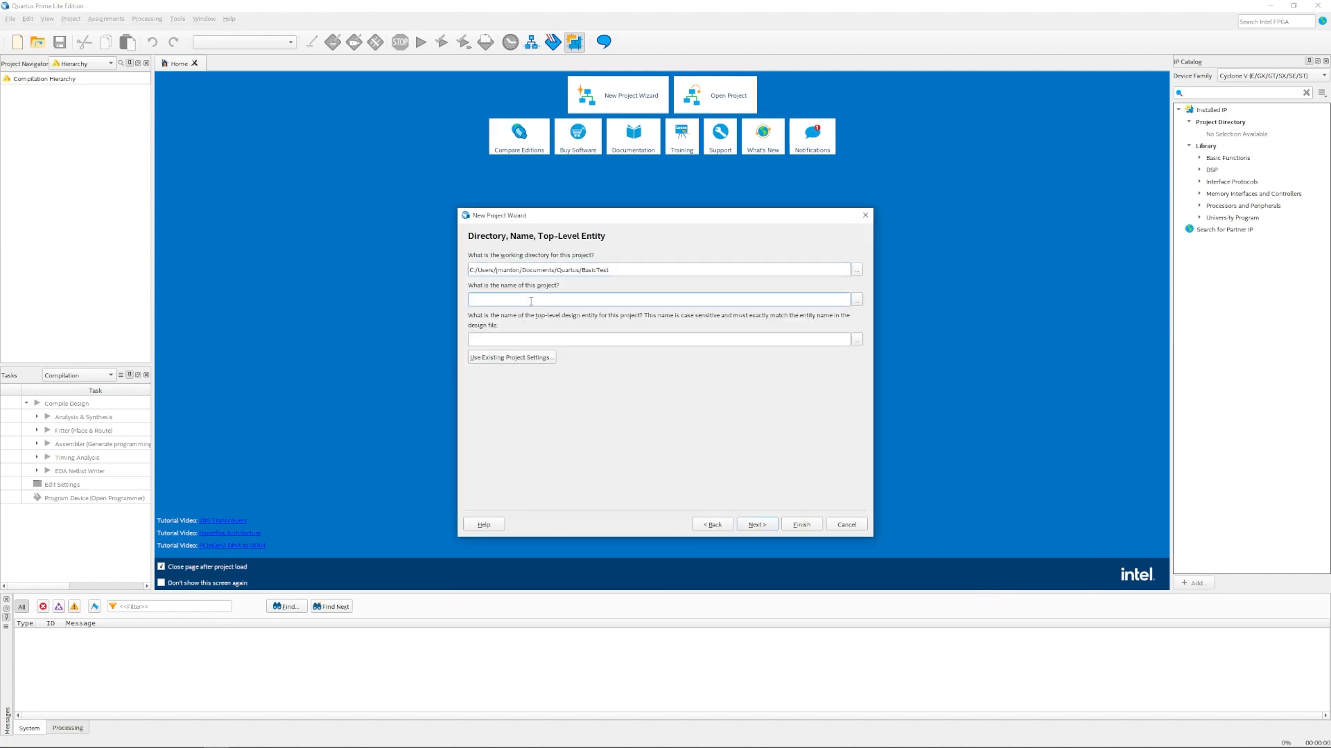
Step: Name the project BasicTest as an empty project with no added files
{"action": "type", "text": "BasicTest"}
{"action": "left_click_drag", "start_coordinate": [508, 339], "coordinate": [449, 348]}
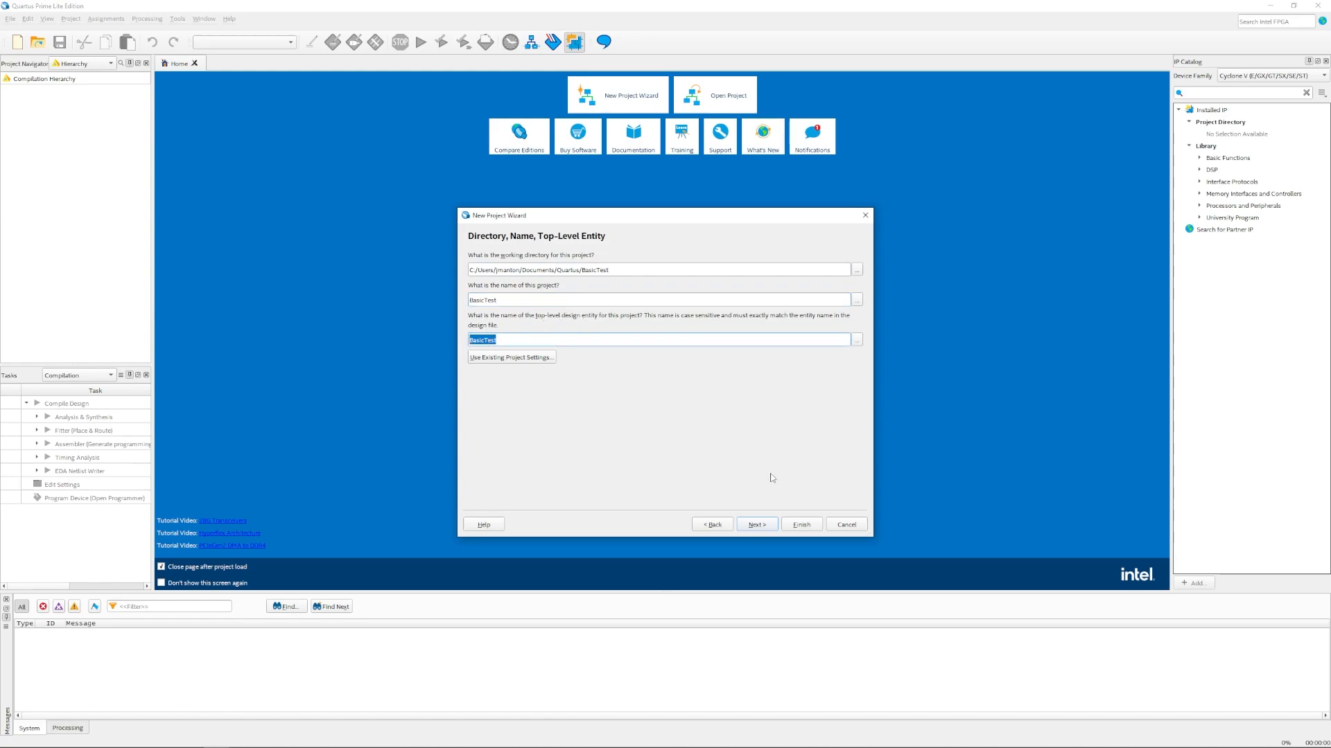
{"action": "left_click", "coordinate": [759, 526]}
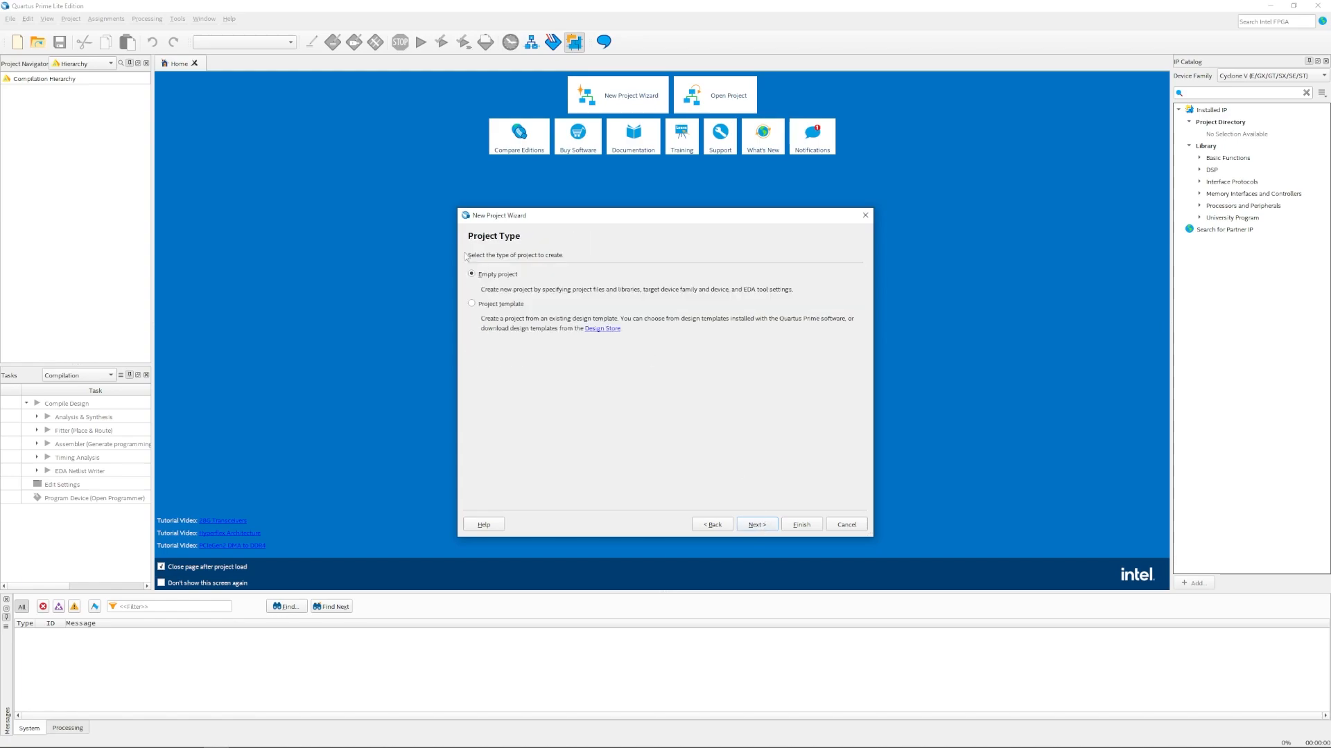
{"action": "left_click", "coordinate": [761, 527]}
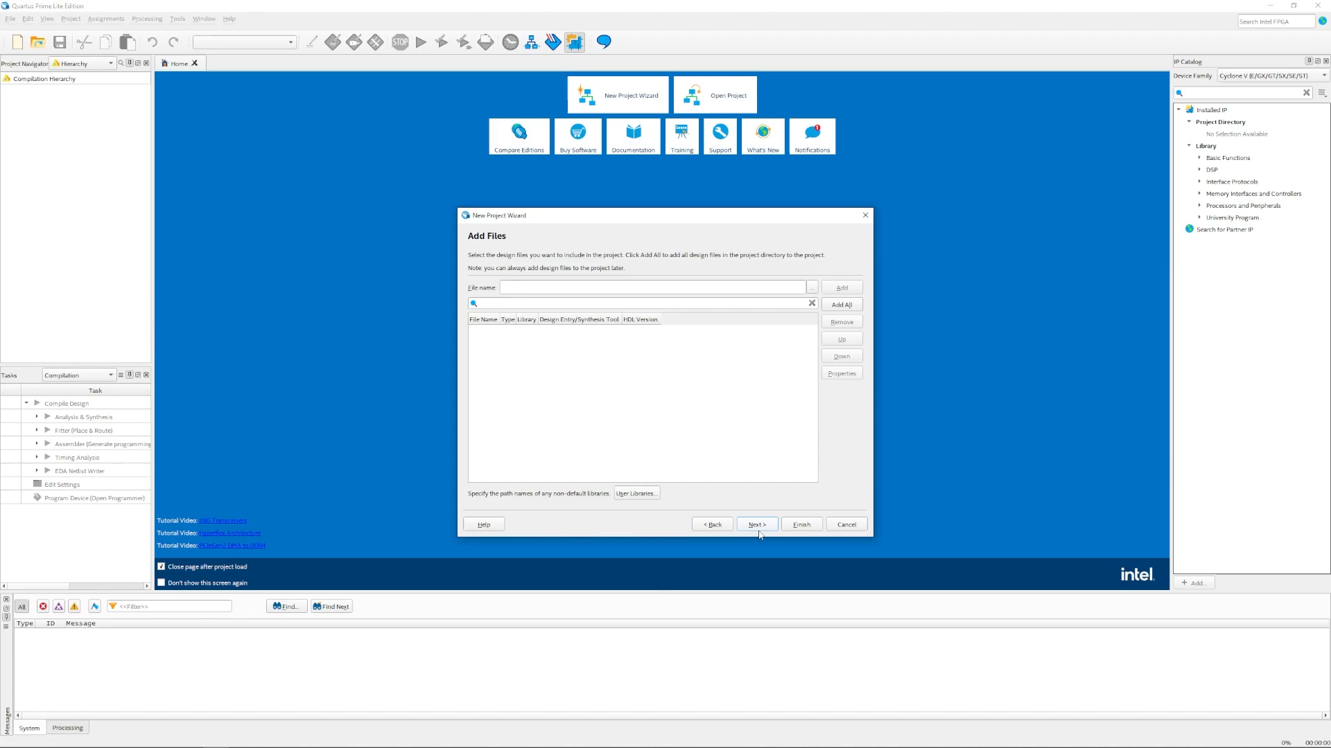
{"action": "left_click", "coordinate": [758, 525]}
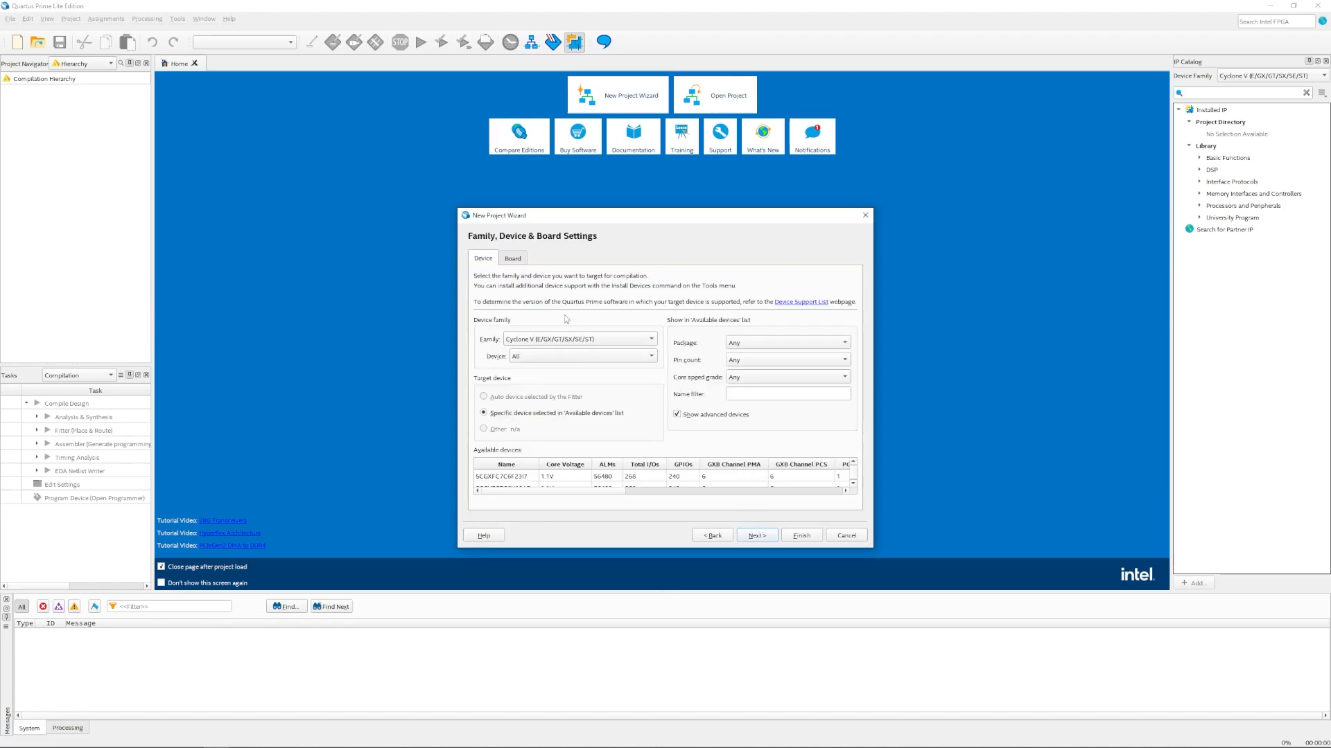
Step: Target the DE1-SoC Board, keep the EDA tool settings, and finish creating the project
{"action": "left_click", "coordinate": [515, 260]}
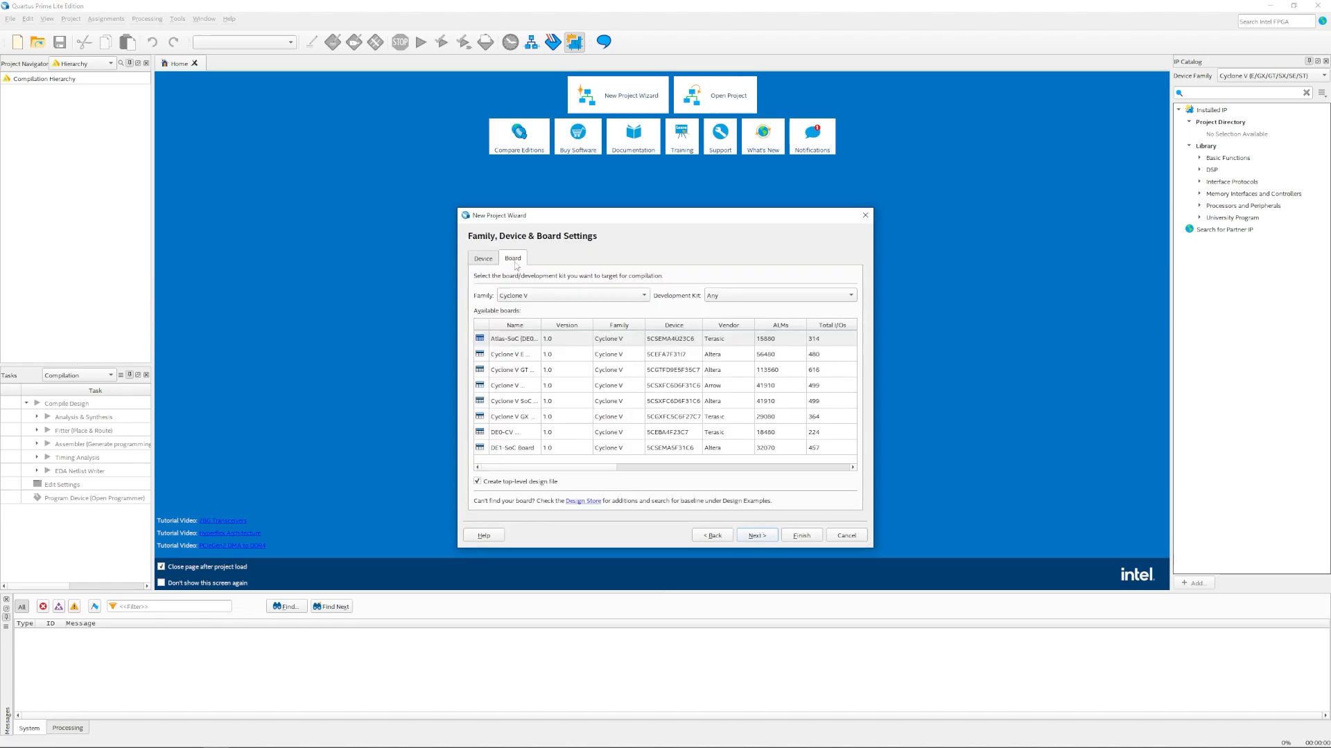
{"action": "left_click", "coordinate": [516, 451]}
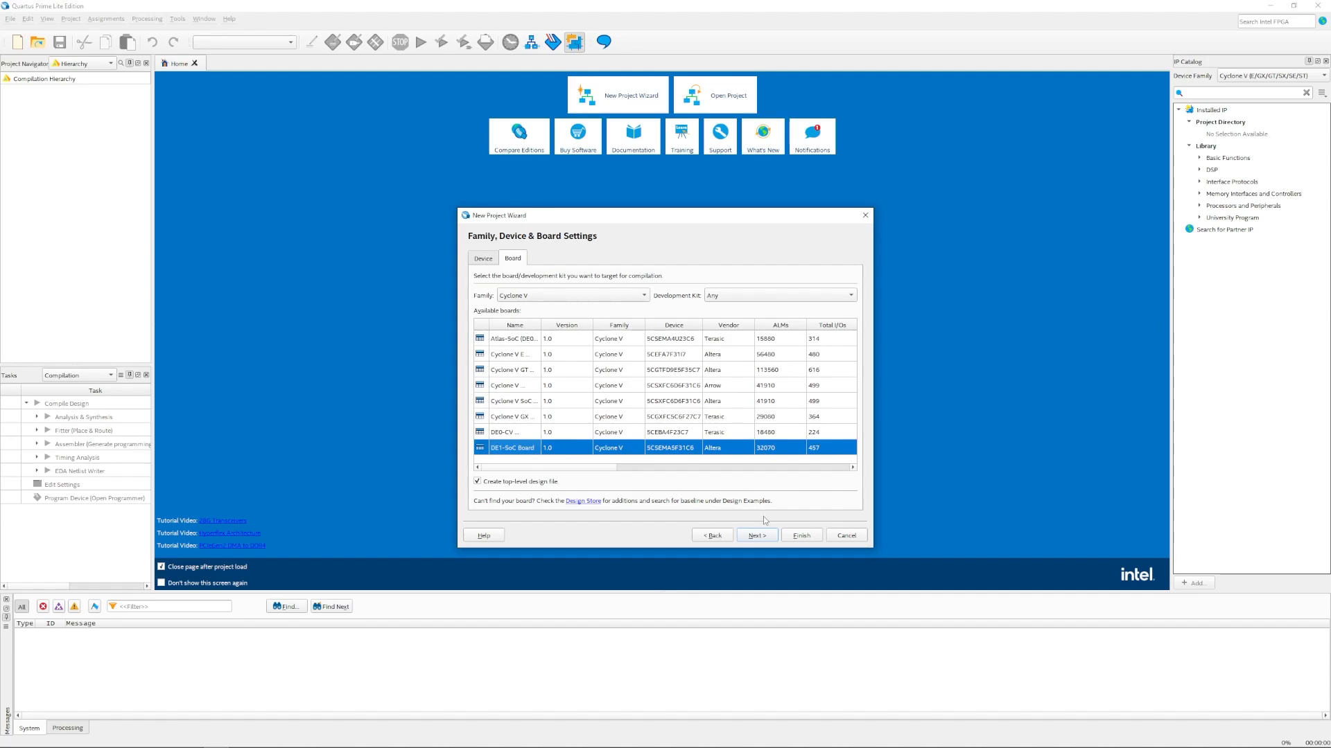
{"action": "left_click", "coordinate": [757, 538]}
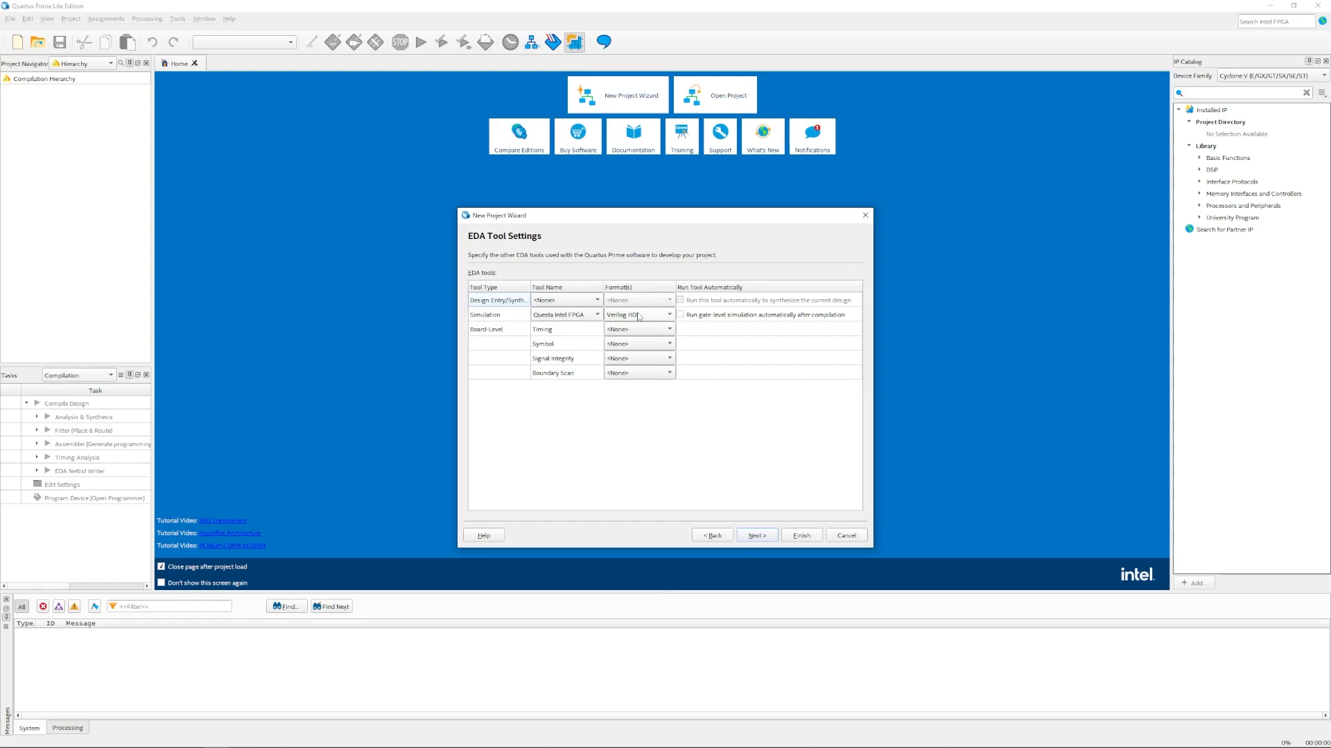
{"action": "left_click", "coordinate": [762, 537]}
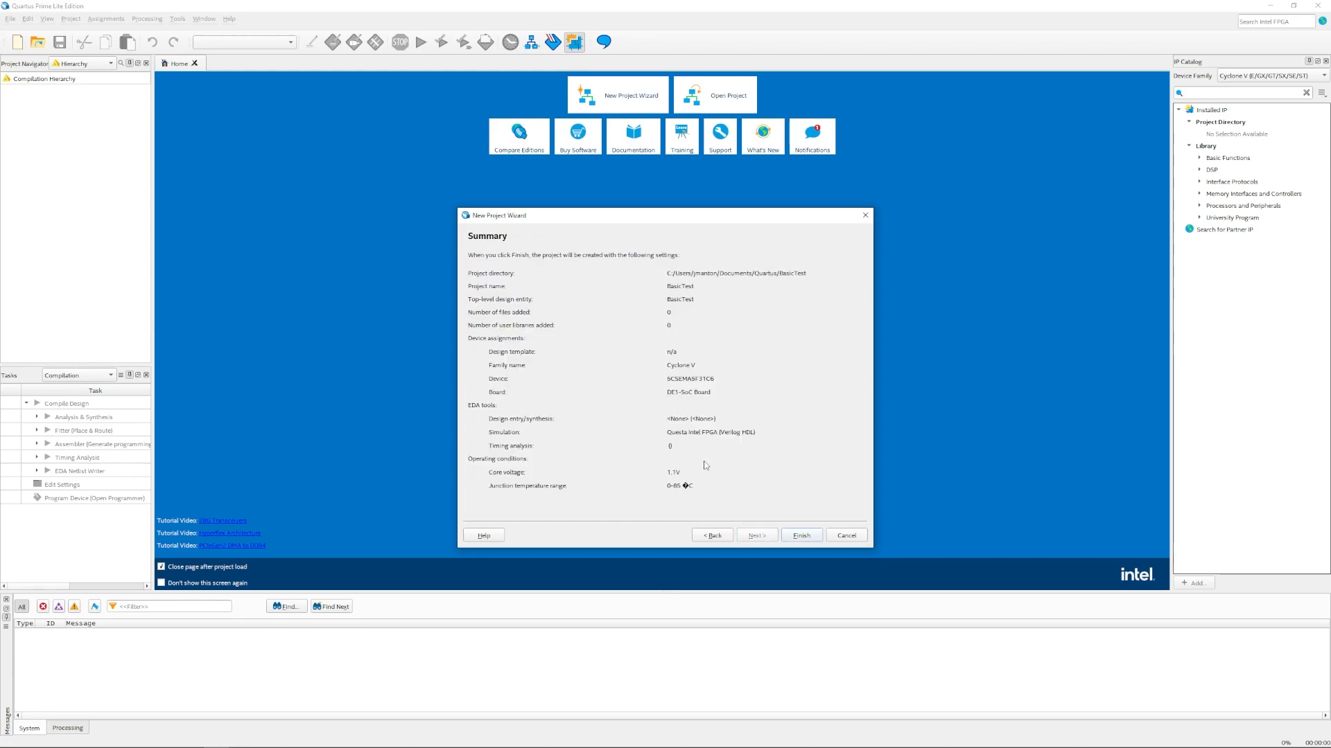
{"action": "left_click", "coordinate": [803, 536]}
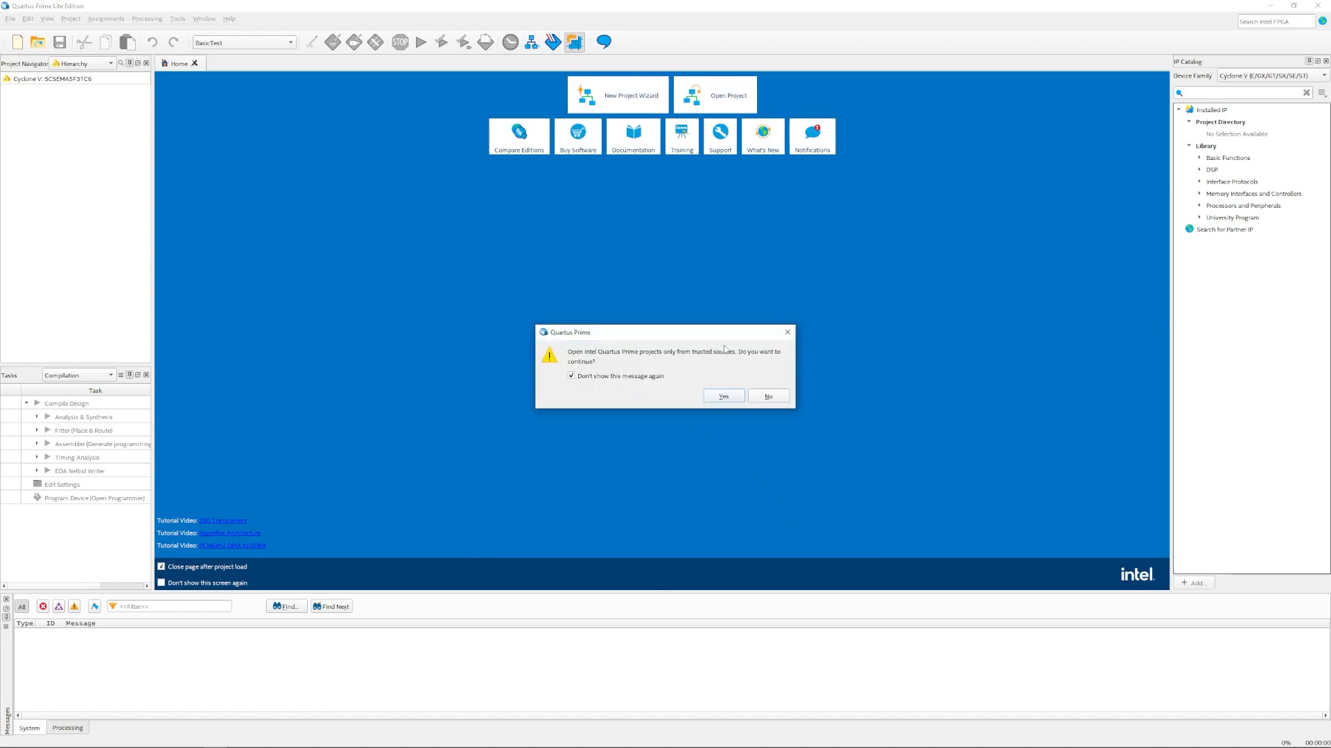
Step: Open the BasicTest project, create a new Verilog HDL file and paste the BasicTest module
{"action": "left_click", "coordinate": [726, 397]}
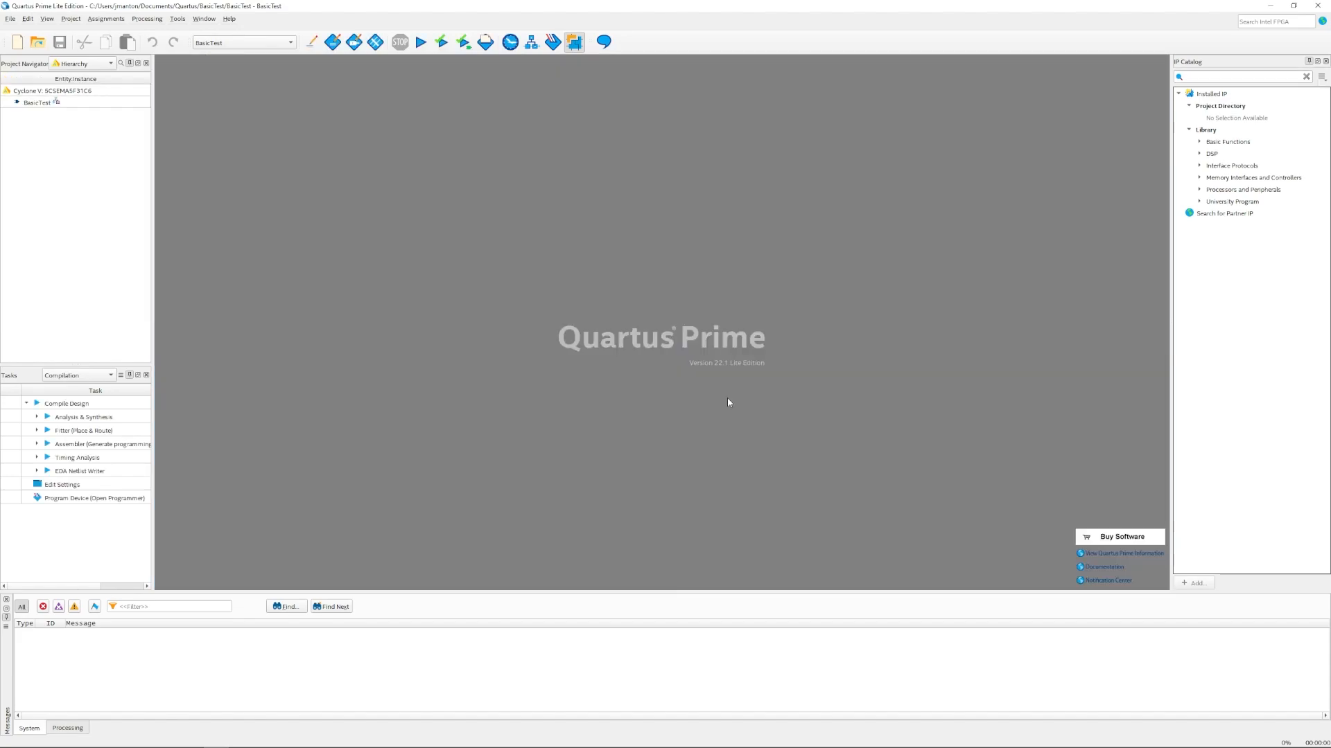
{"action": "left_click", "coordinate": [17, 43]}
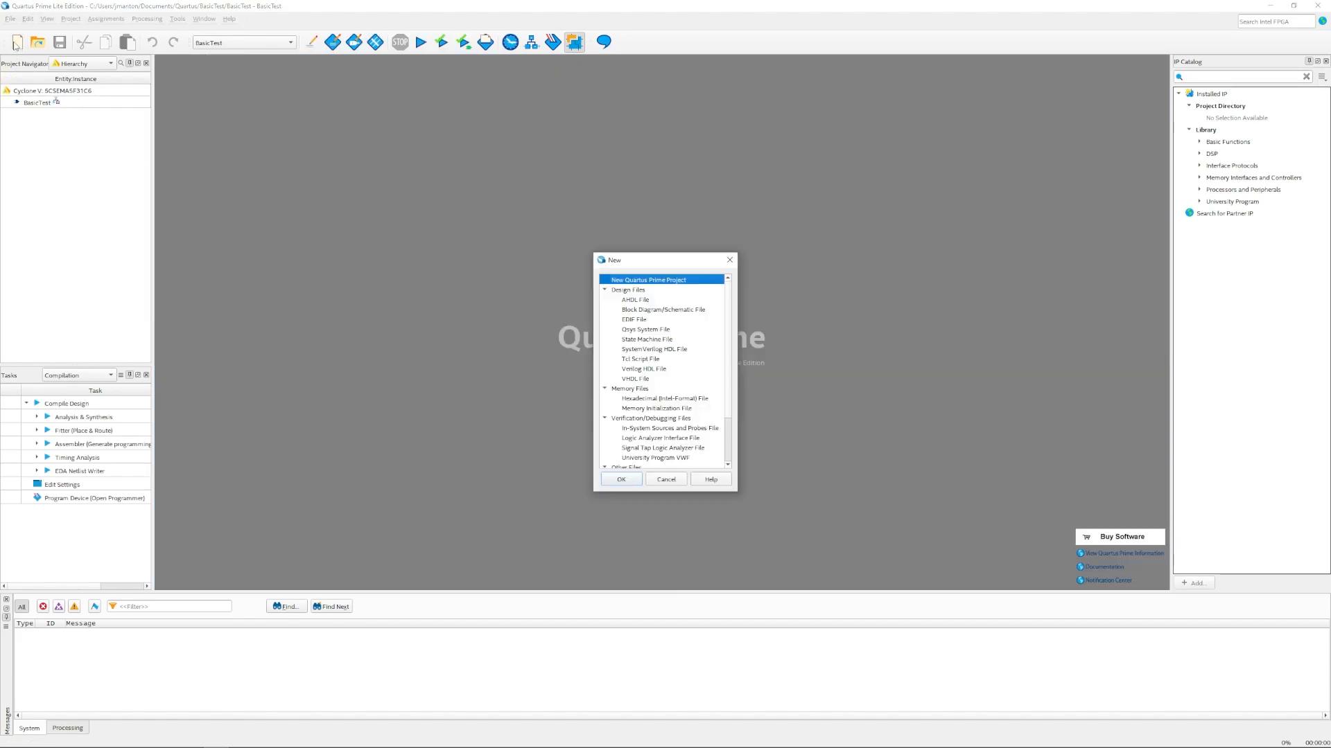
{"action": "left_click", "coordinate": [638, 371]}
{"action": "double_click", "coordinate": [638, 371]}
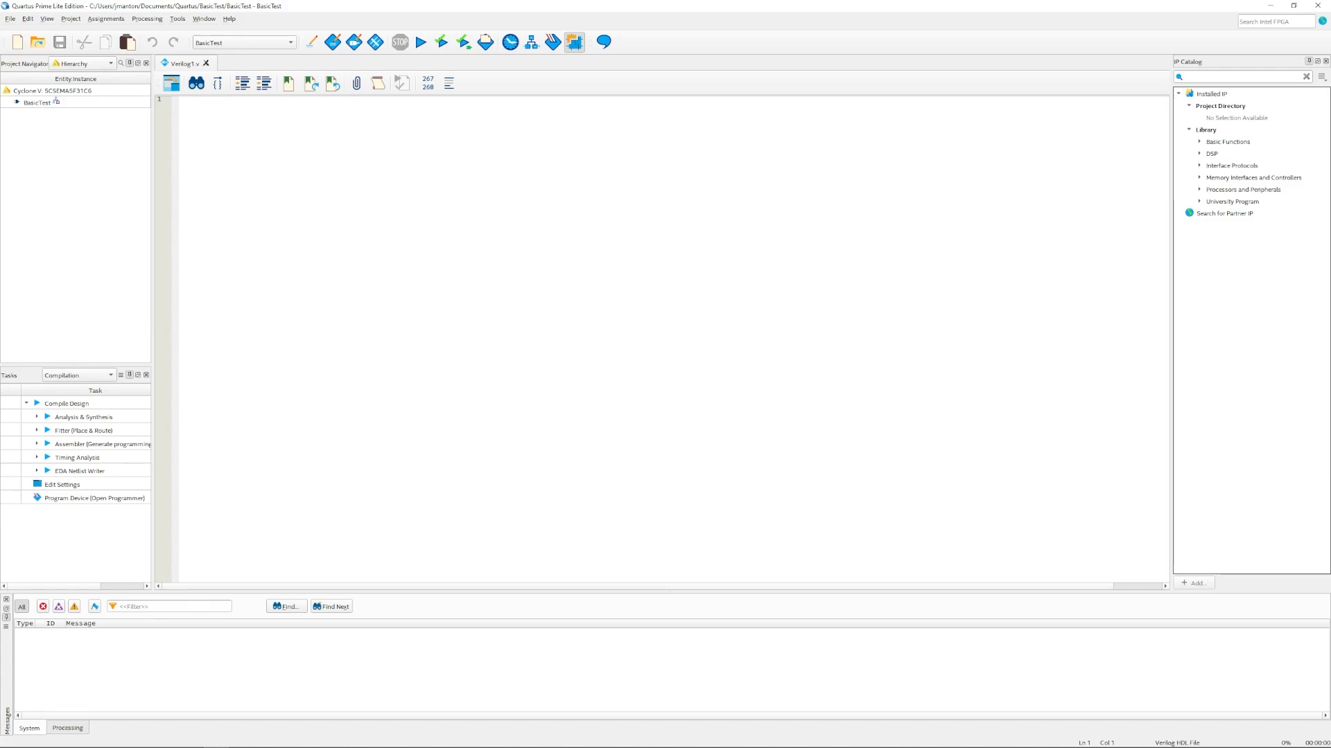
{"action": "type", "text": "module BasicTest(input [0:0] SW, output [0:0] LEDR);    assign LEDR[0] = SW[0]; endmodule"}
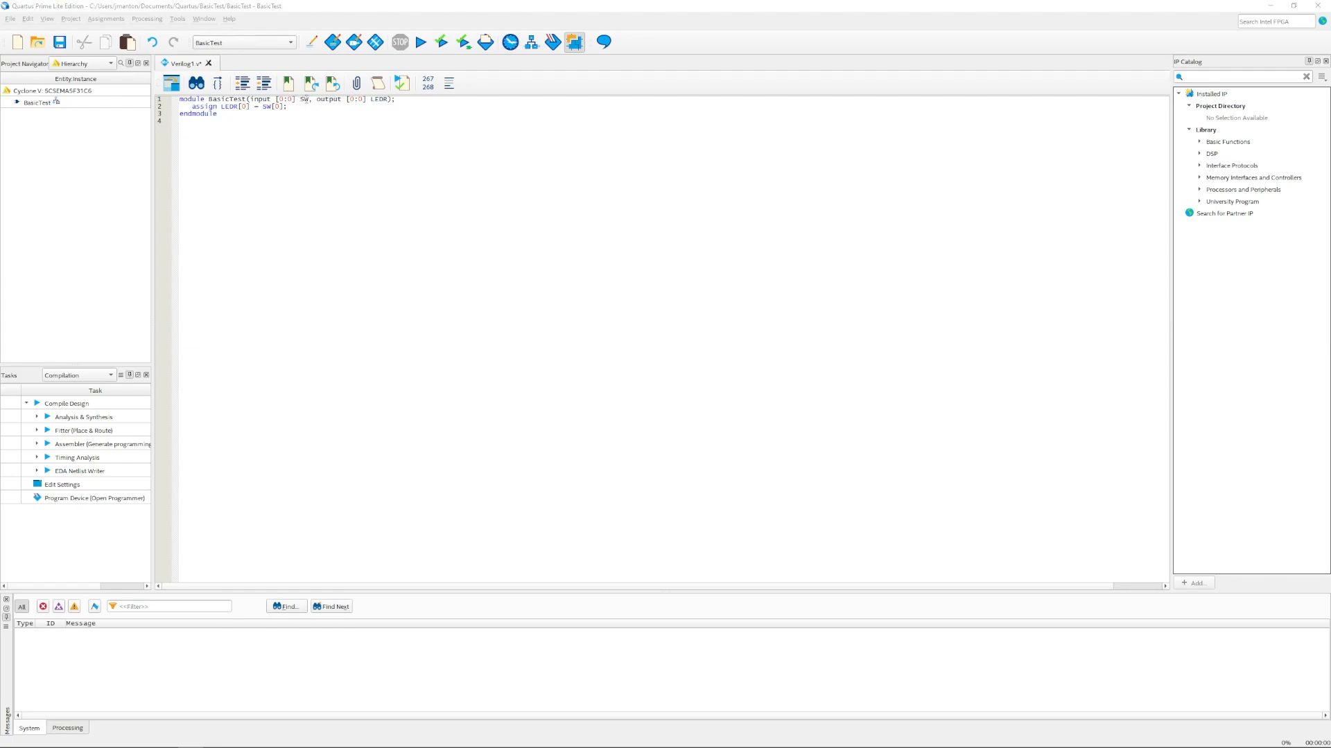
Step: Save the Verilog code as BasicTest.v in the project
{"action": "left_click", "coordinate": [302, 101]}
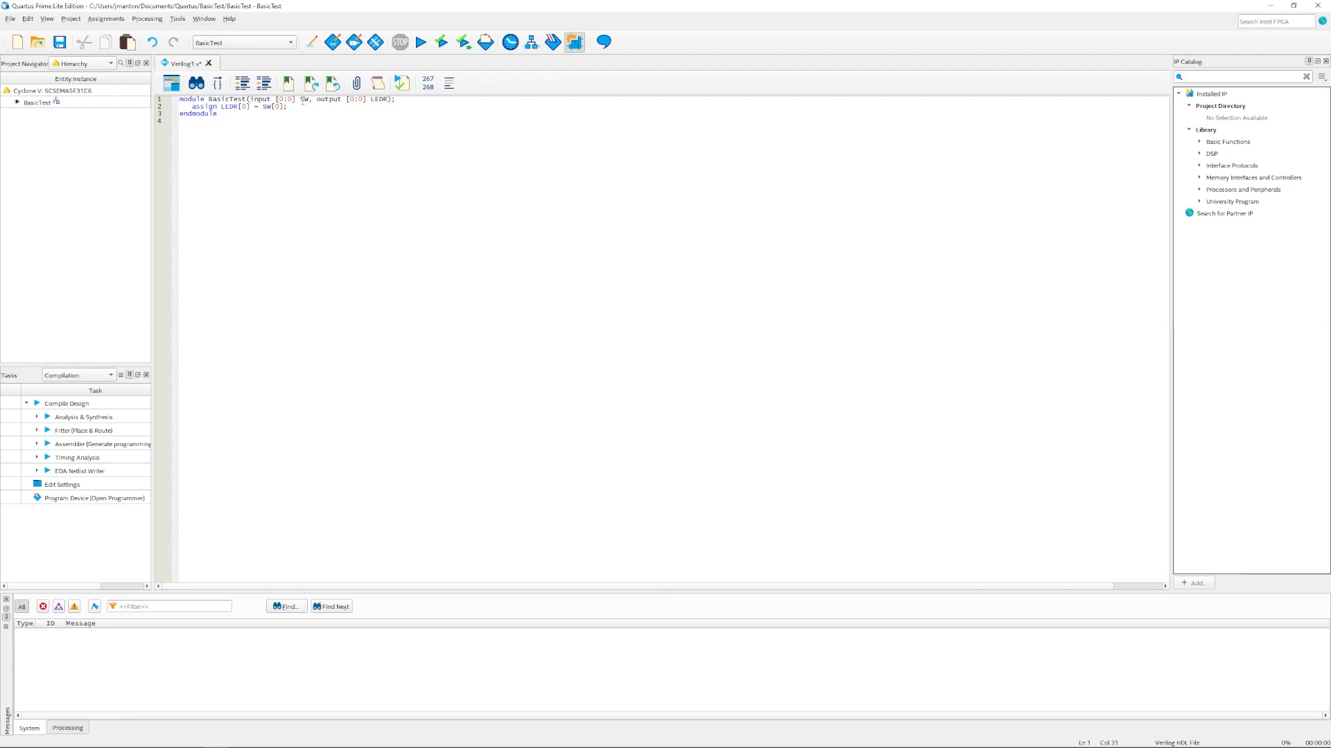
{"action": "left_click", "coordinate": [375, 101]}
{"action": "left_click", "coordinate": [329, 122]}
{"action": "left_click", "coordinate": [60, 42]}
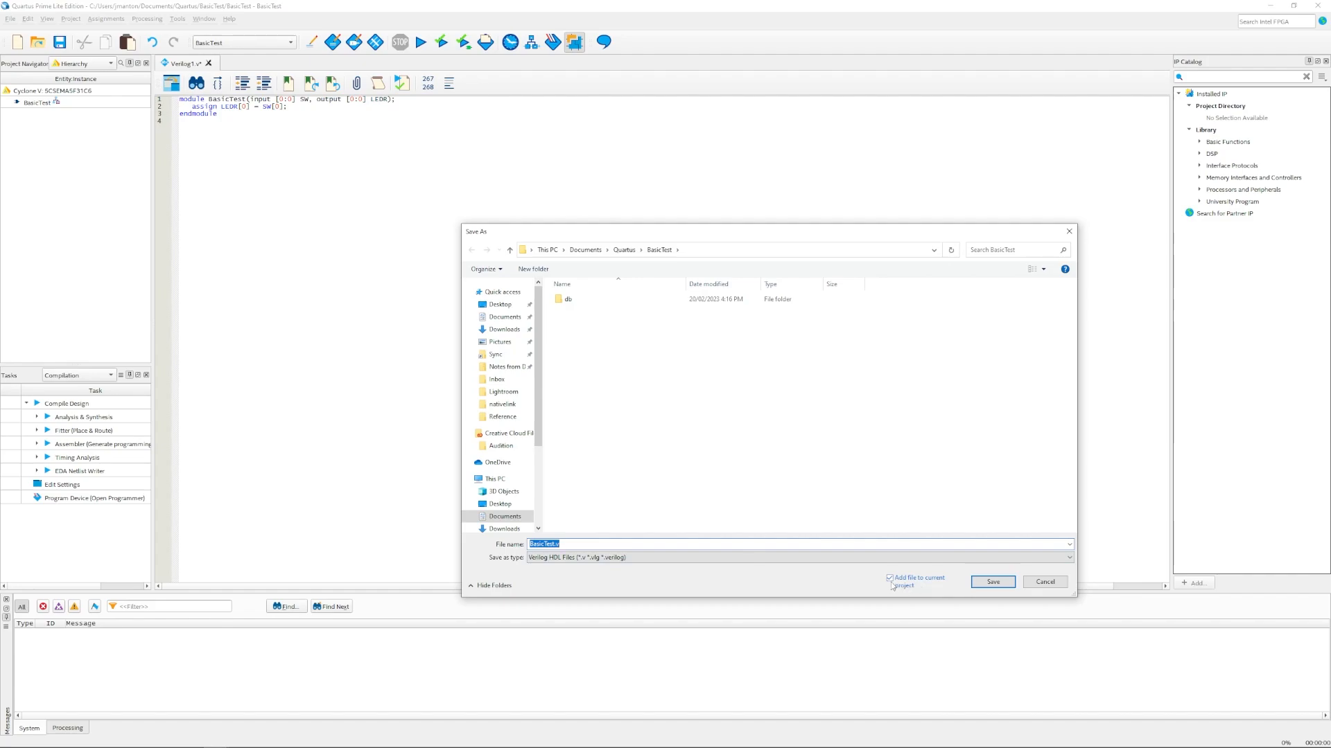
{"action": "left_click", "coordinate": [992, 582]}
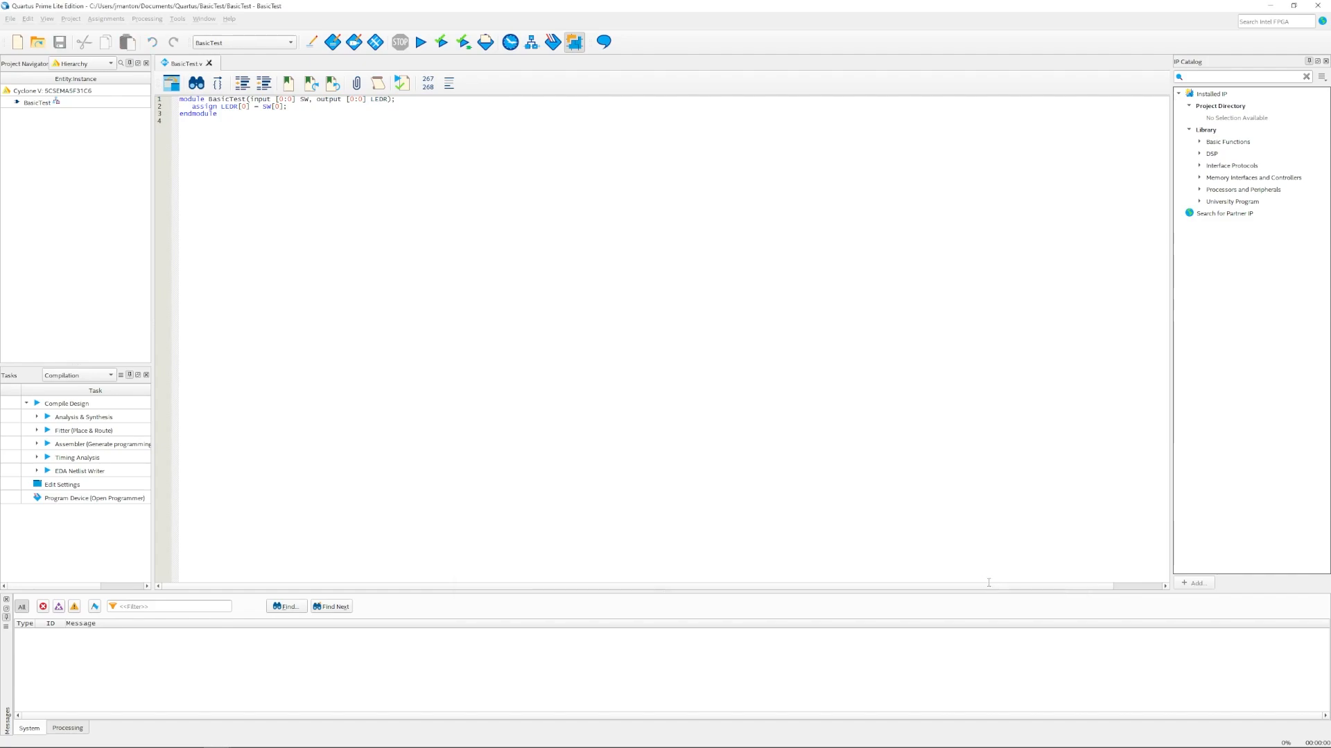
Step: Create a second Verilog file and paste the testbench code that toggles x
{"action": "left_click", "coordinate": [19, 42]}
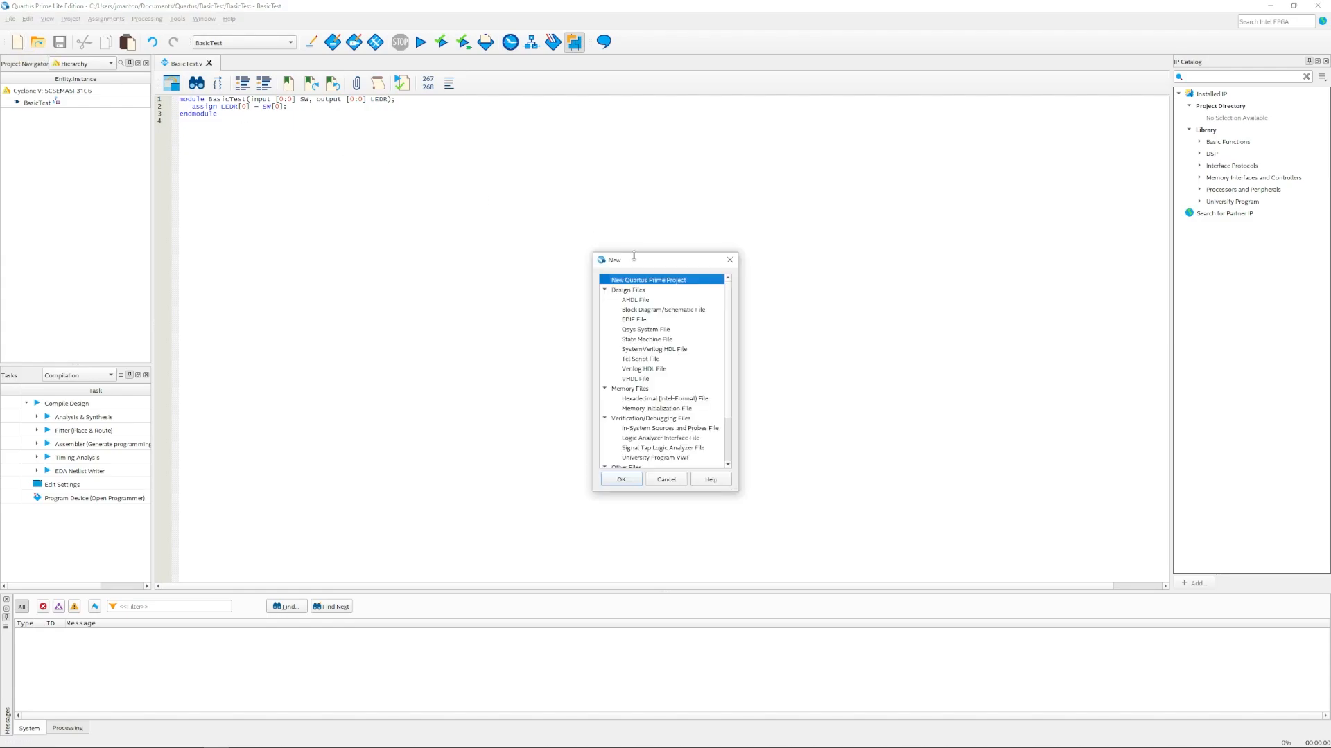
{"action": "double_click", "coordinate": [645, 370]}
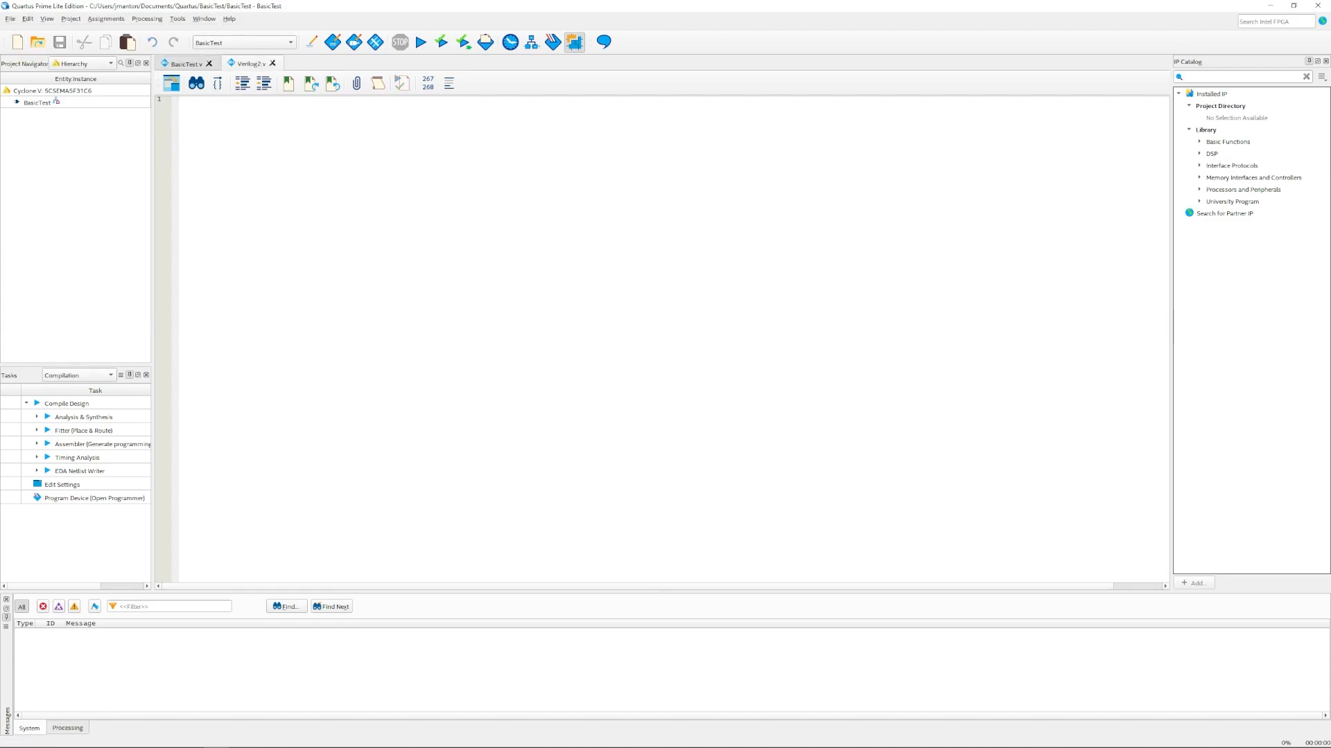
{"action": "type", "text": "`timescale 1ns/1ns  module test; \treg x; \twire y; \tBasicTest bt(.SW(x), .LEDR(y));  \tinitial begin \t\tx = 0; \t\trepeat (8) \t\t\t#10 x = !x; \tend endmodule"}
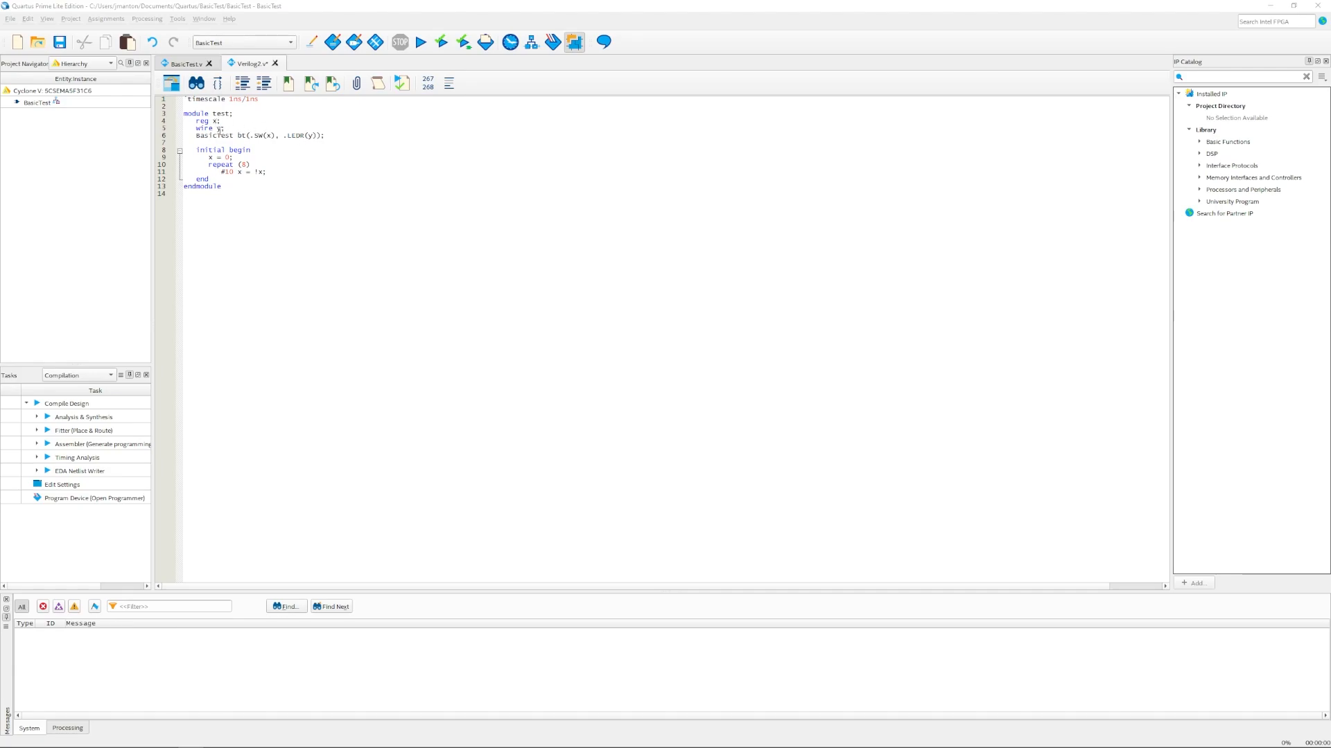
{"action": "left_click_drag", "start_coordinate": [196, 150], "coordinate": [209, 178]}
{"action": "left_click", "coordinate": [233, 157]}
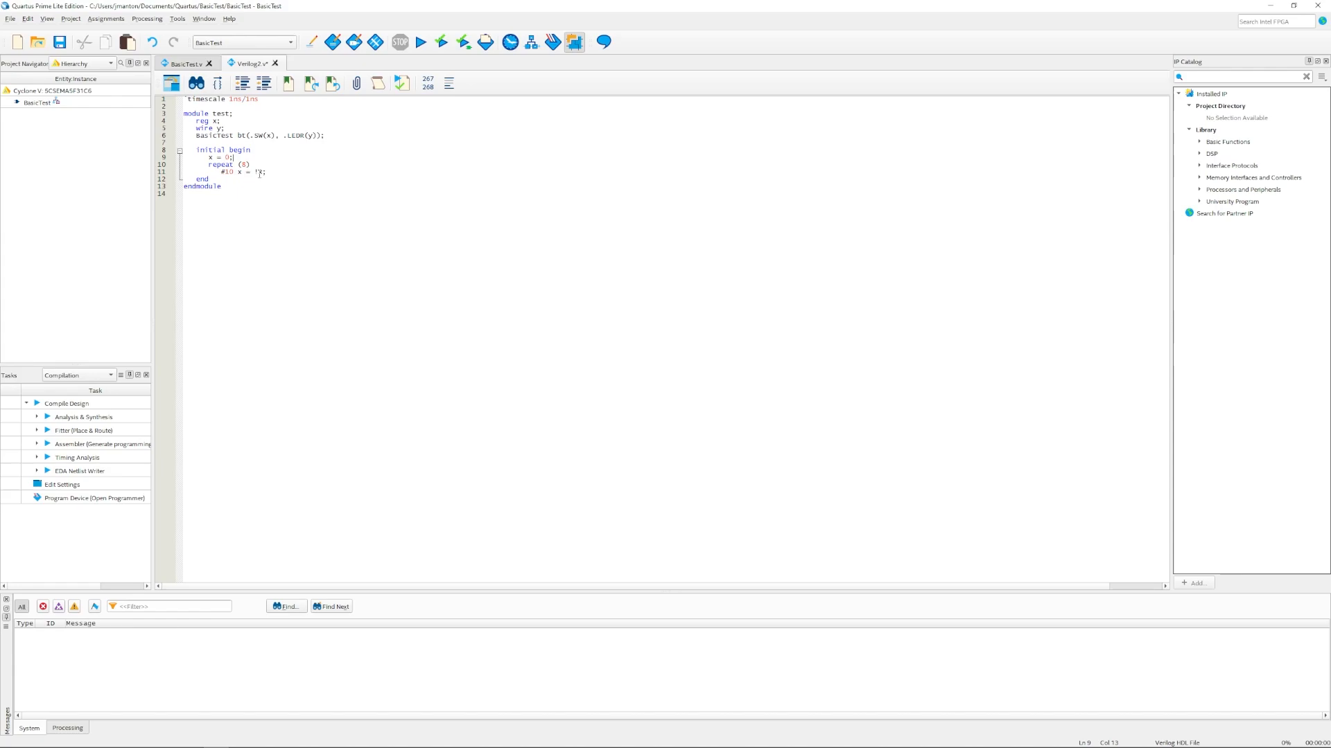
{"action": "double_click", "coordinate": [243, 165]}
{"action": "left_click_drag", "start_coordinate": [230, 172], "coordinate": [219, 171]}
{"action": "left_click", "coordinate": [300, 239]}
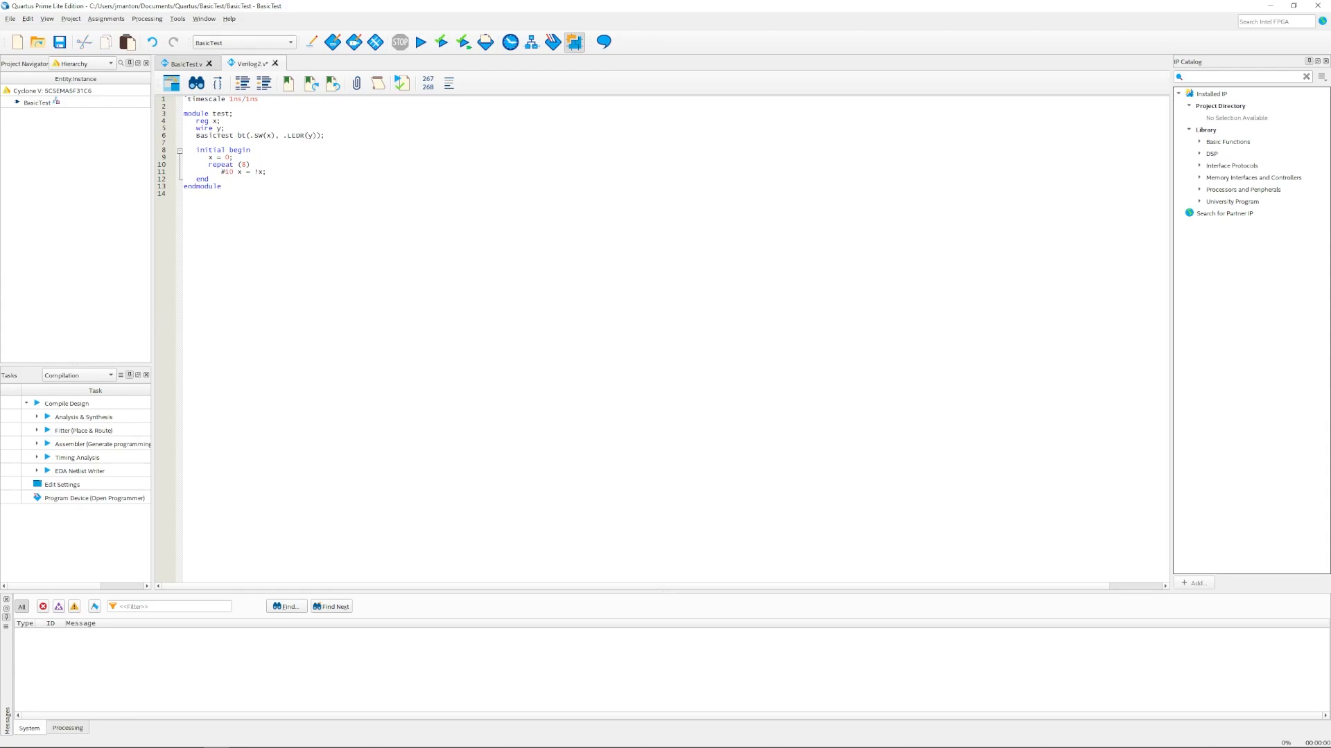
{"action": "left_click", "coordinate": [315, 305]}
Step: Save the testbench as test.v, unchecking 'Add file to current project'
{"action": "left_click", "coordinate": [59, 42]}
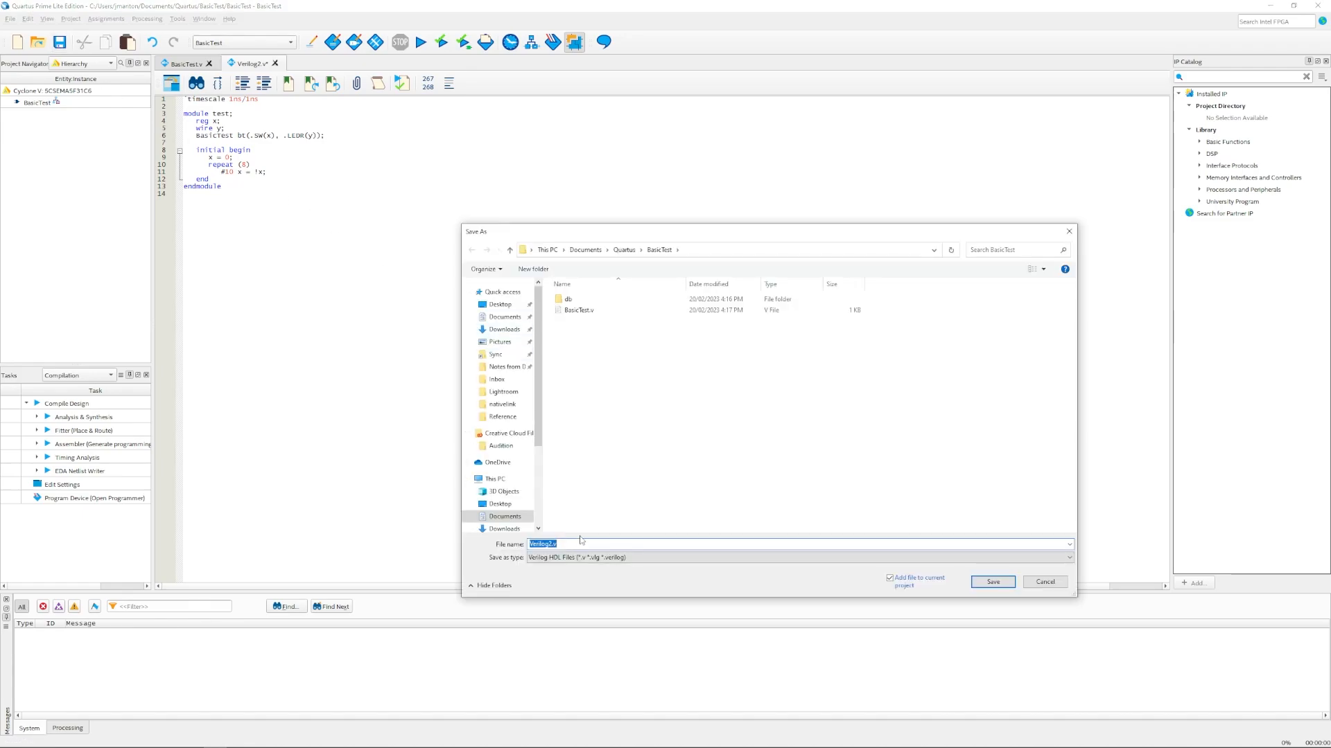
{"action": "type", "text": "test"}
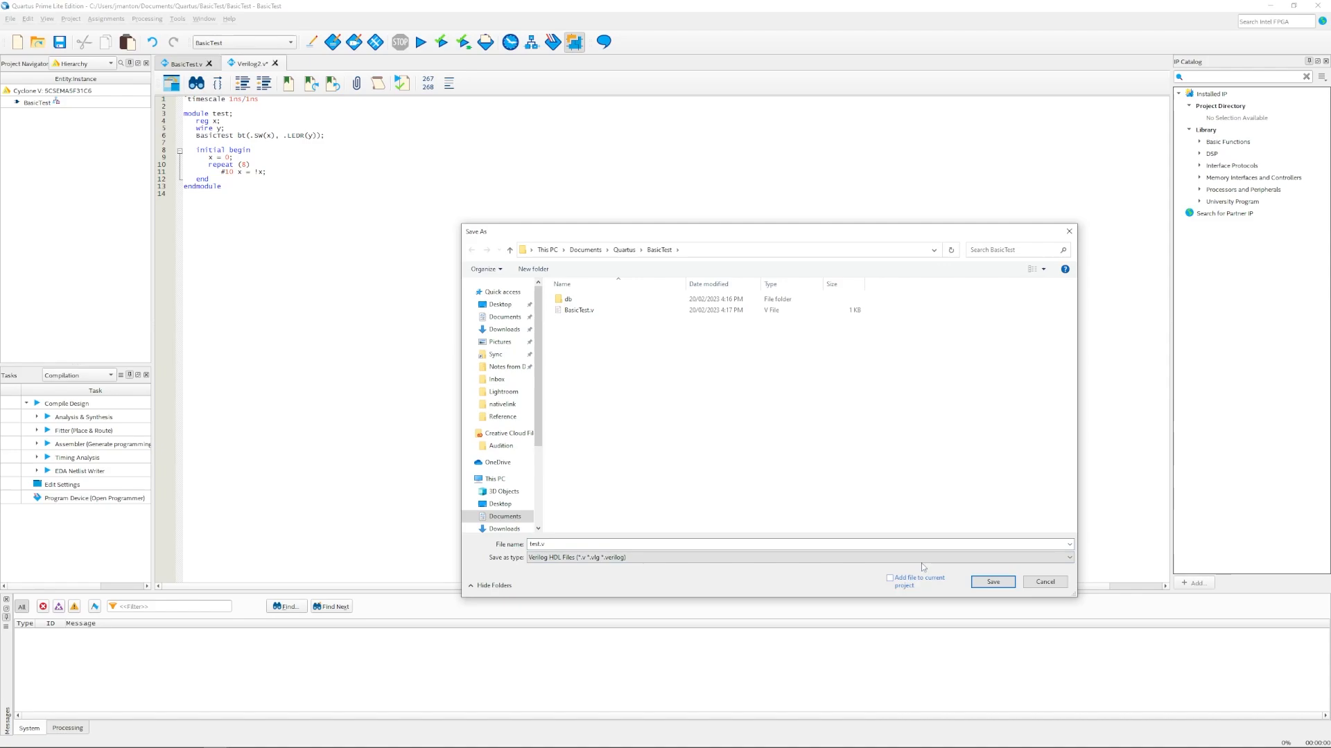
{"action": "left_click", "coordinate": [914, 582]}
{"action": "left_click", "coordinate": [992, 583]}
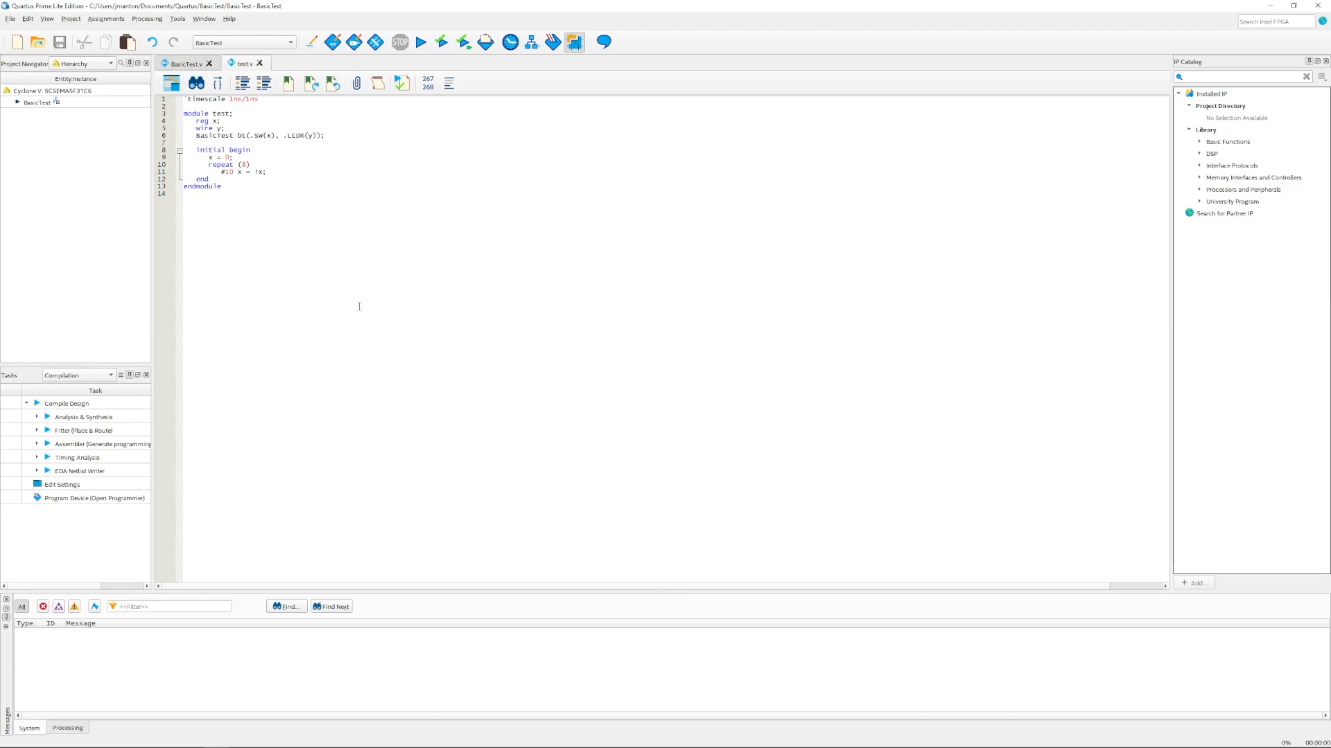
Step: In EDA Simulation settings, choose Compile test bench and open the Test Benches list
{"action": "left_click", "coordinate": [111, 20]}
{"action": "left_click", "coordinate": [113, 46]}
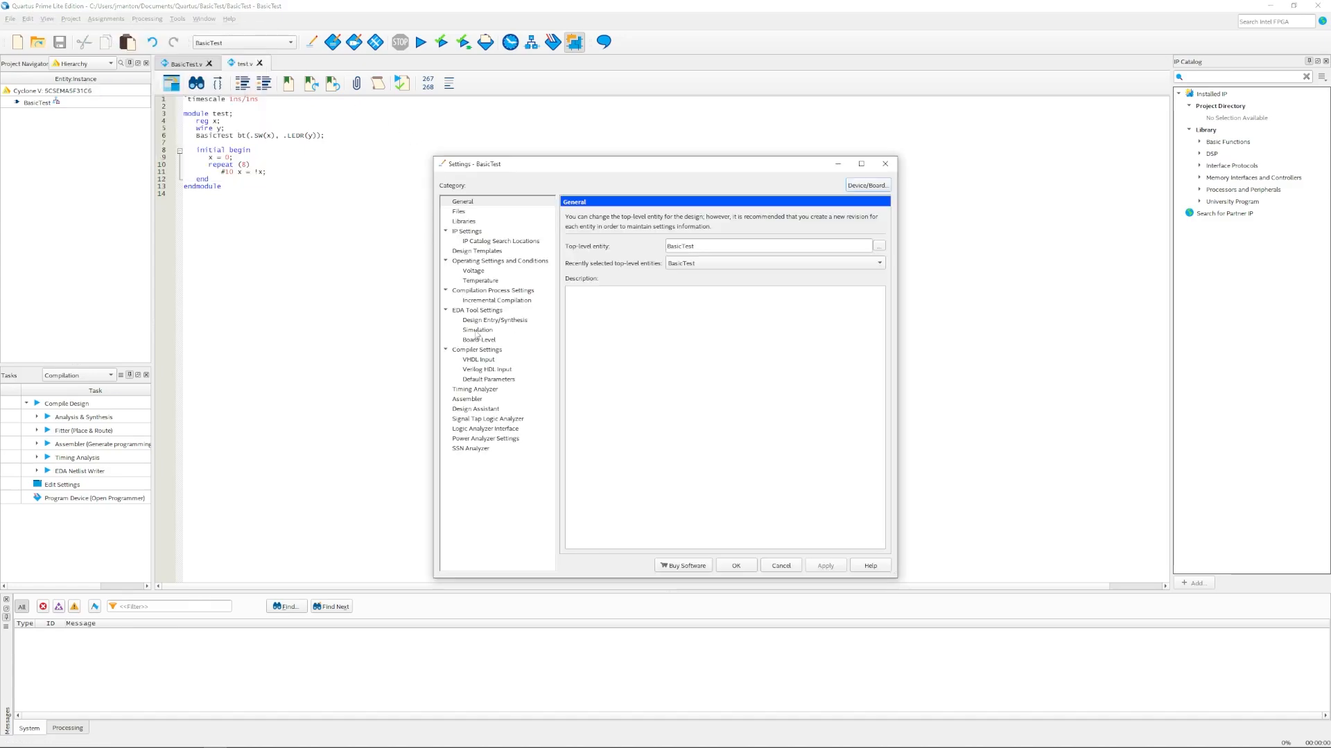
{"action": "left_click", "coordinate": [477, 331]}
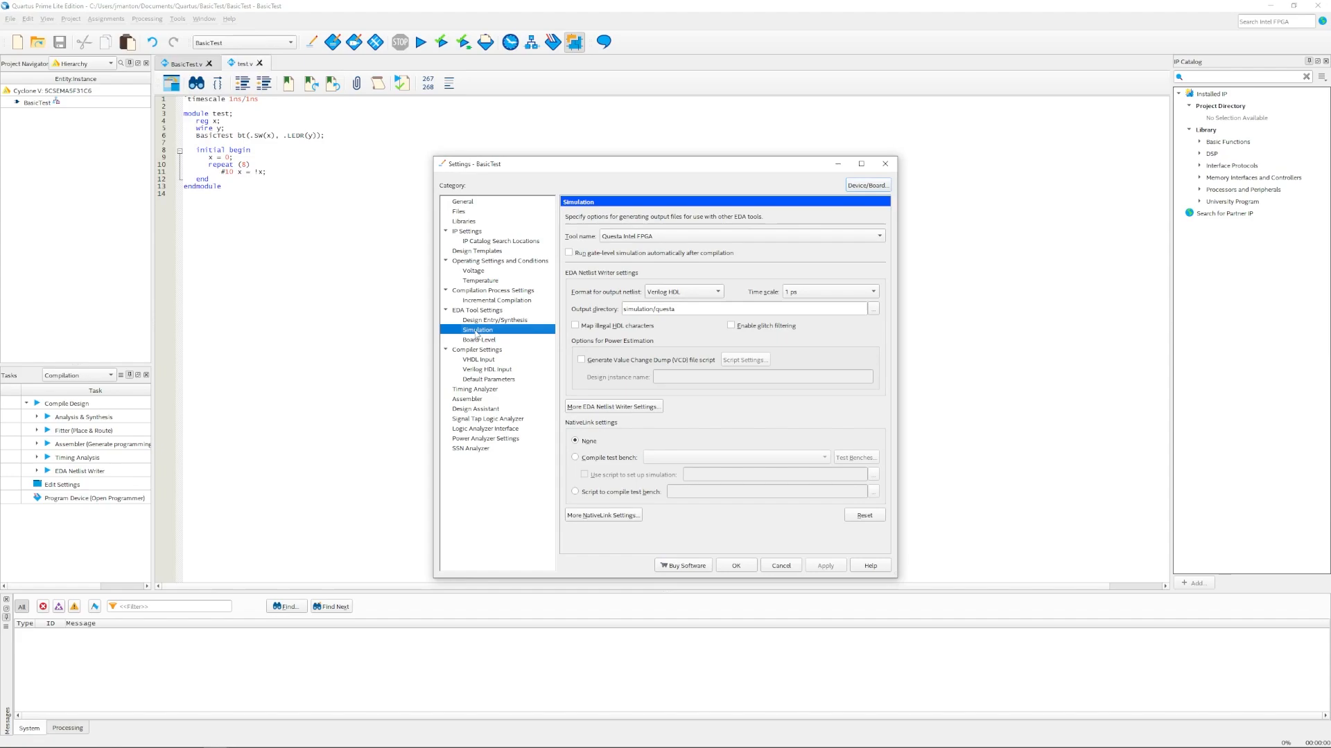
{"action": "left_click", "coordinate": [615, 459]}
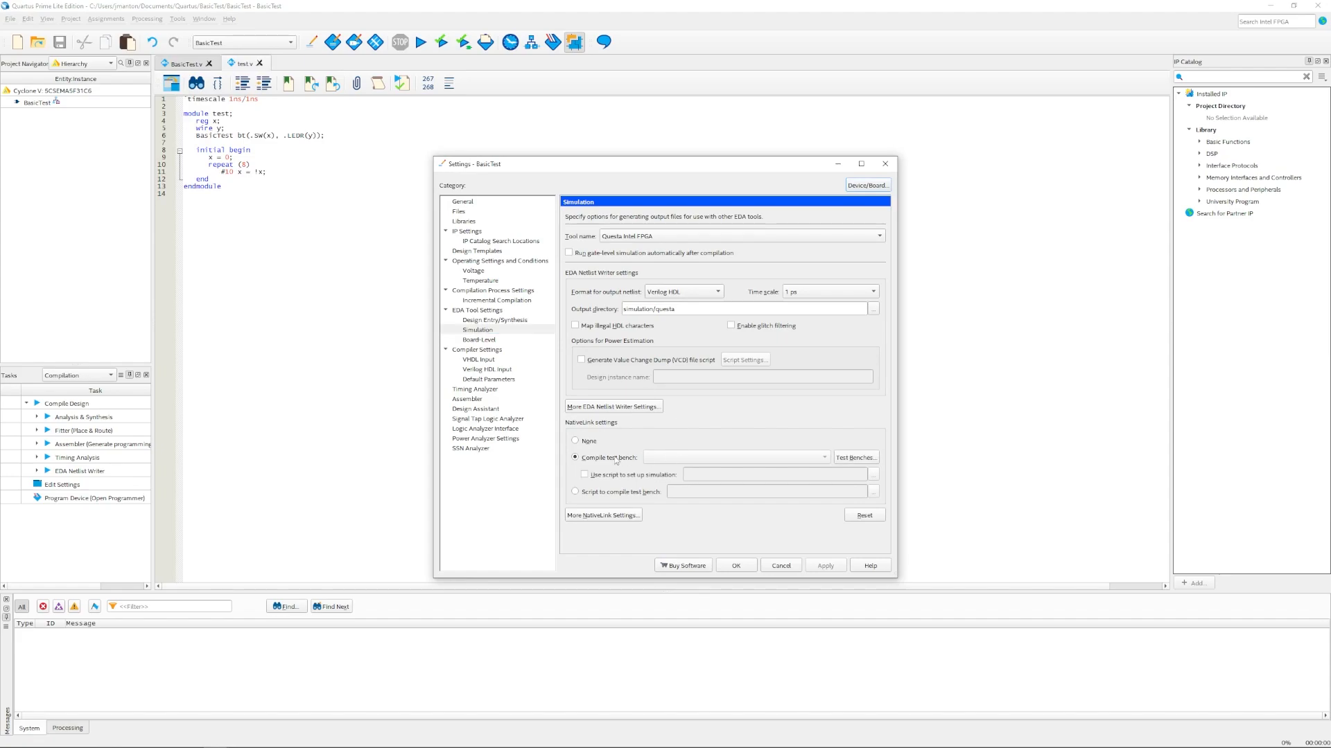
{"action": "left_click", "coordinate": [857, 459]}
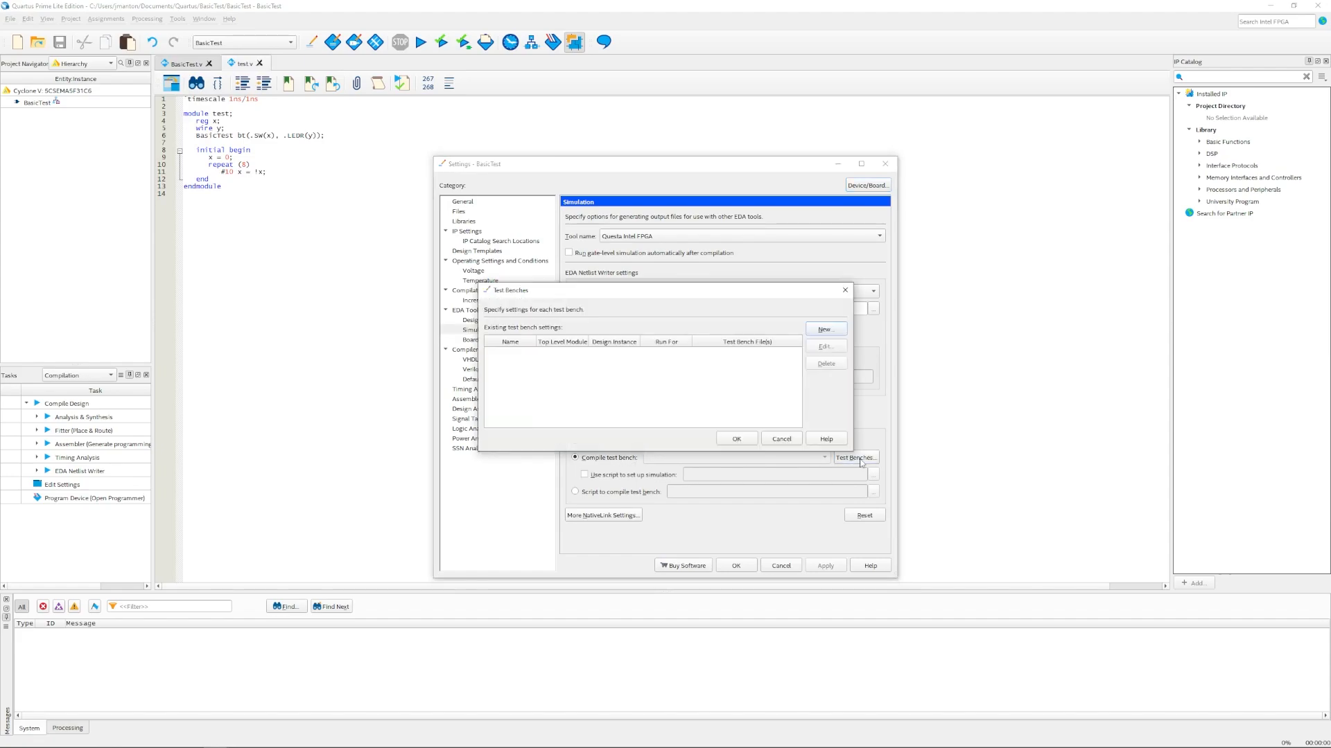
Step: Define test bench 'test' with top-level module test and file test.v, then apply settings
{"action": "left_click", "coordinate": [823, 331]}
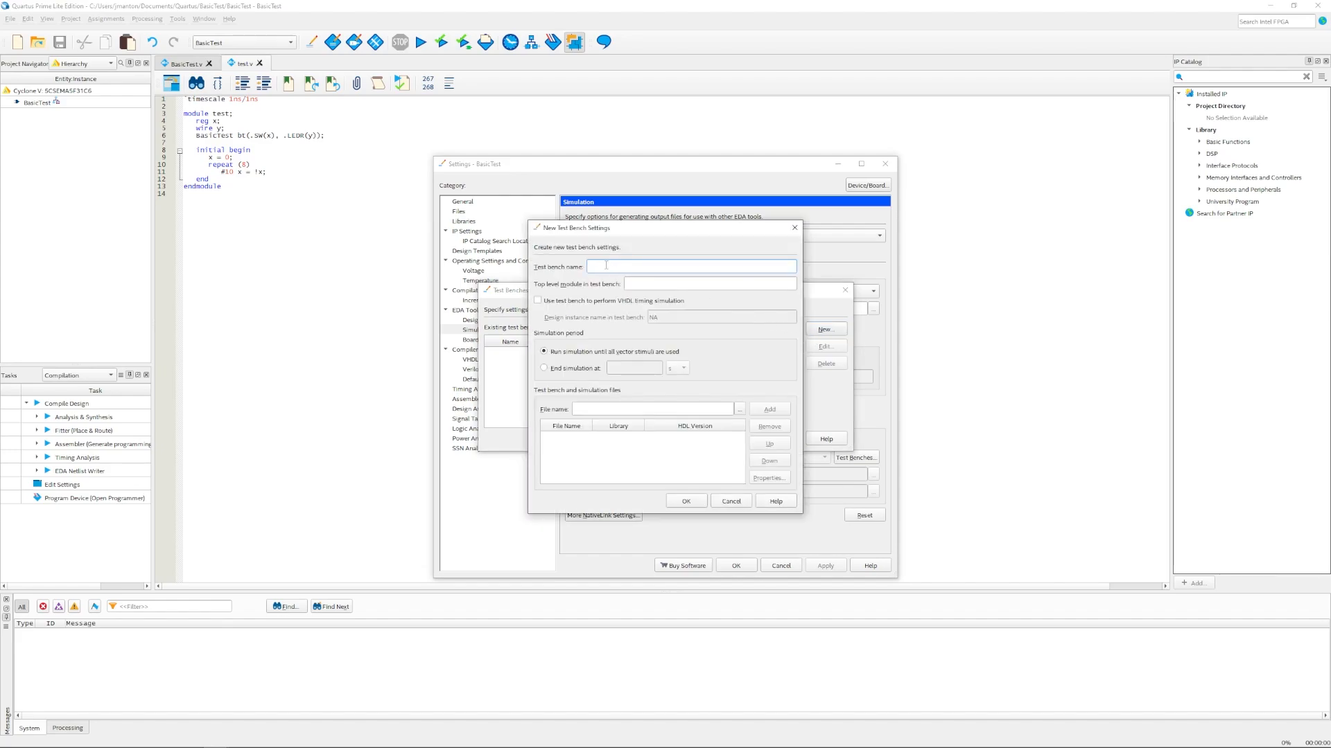
{"action": "type", "text": "test"}
{"action": "double_click", "coordinate": [651, 286]}
{"action": "left_click", "coordinate": [740, 410]}
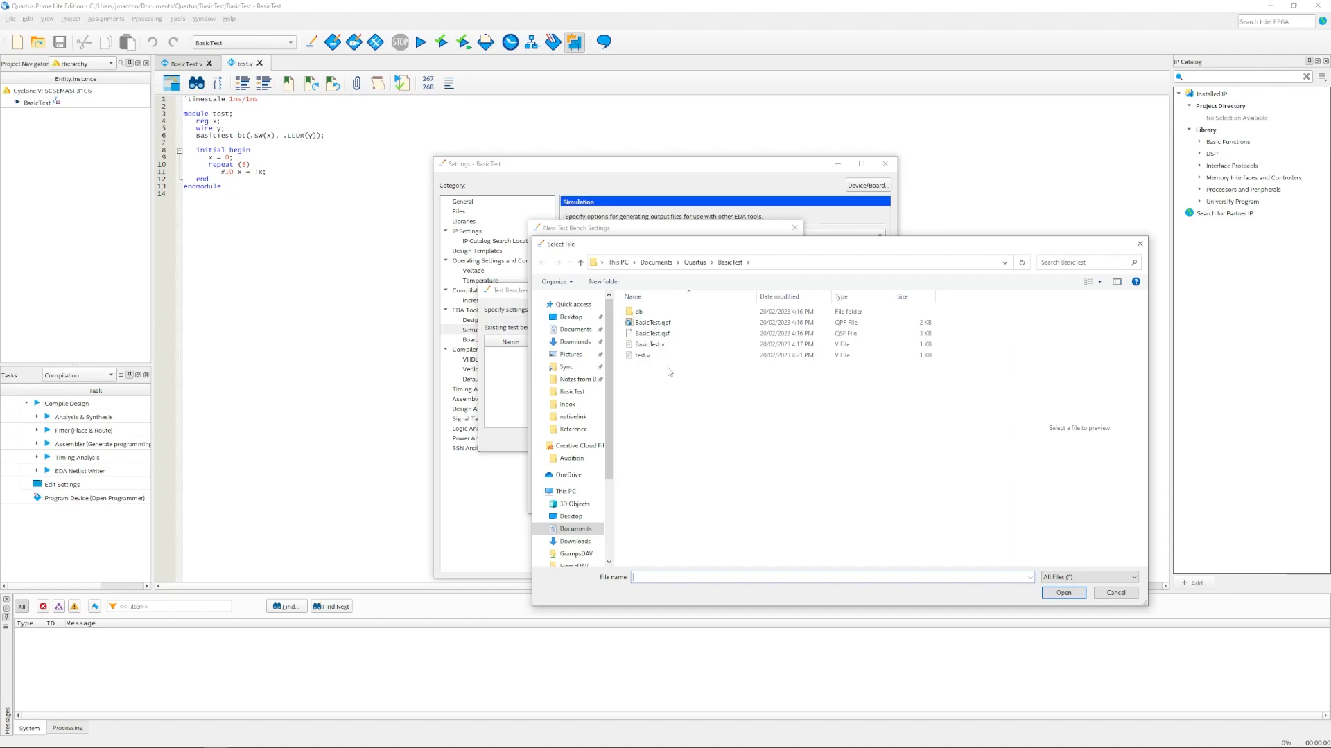
{"action": "left_click", "coordinate": [662, 355]}
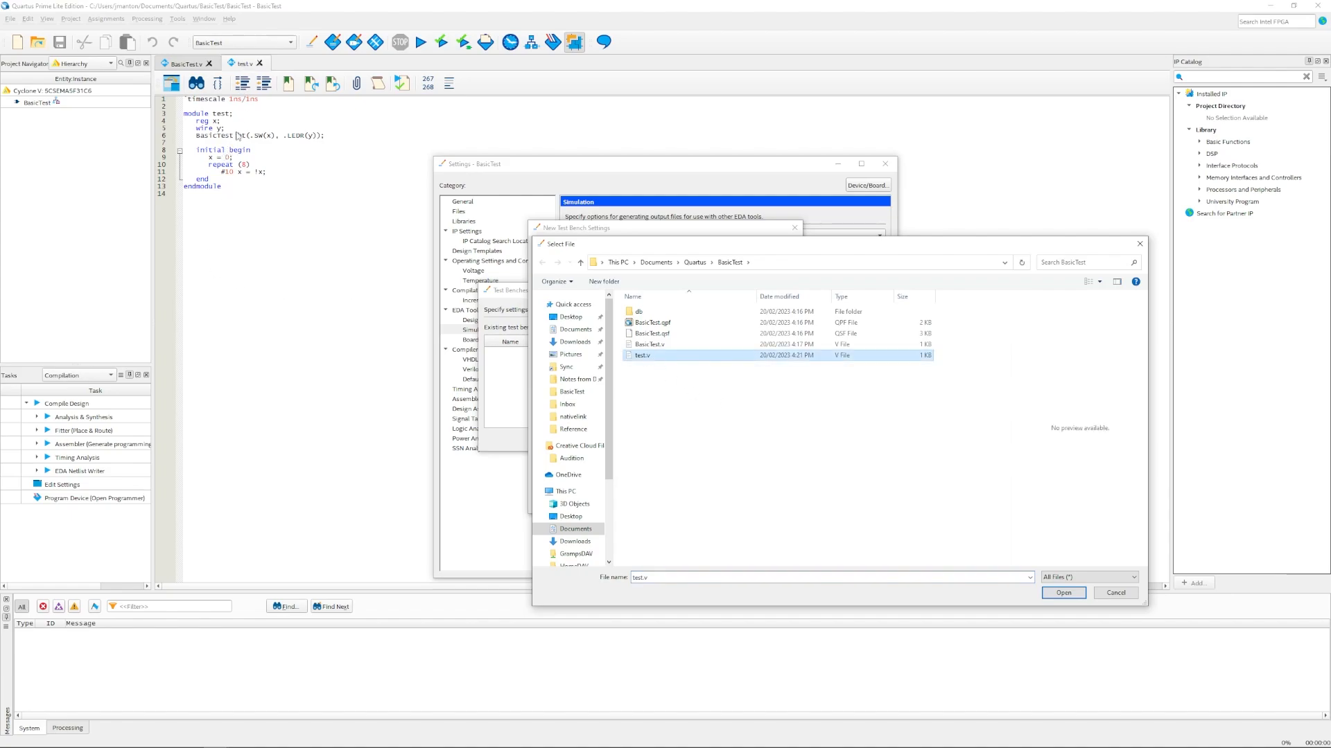
{"action": "left_click", "coordinate": [1062, 593]}
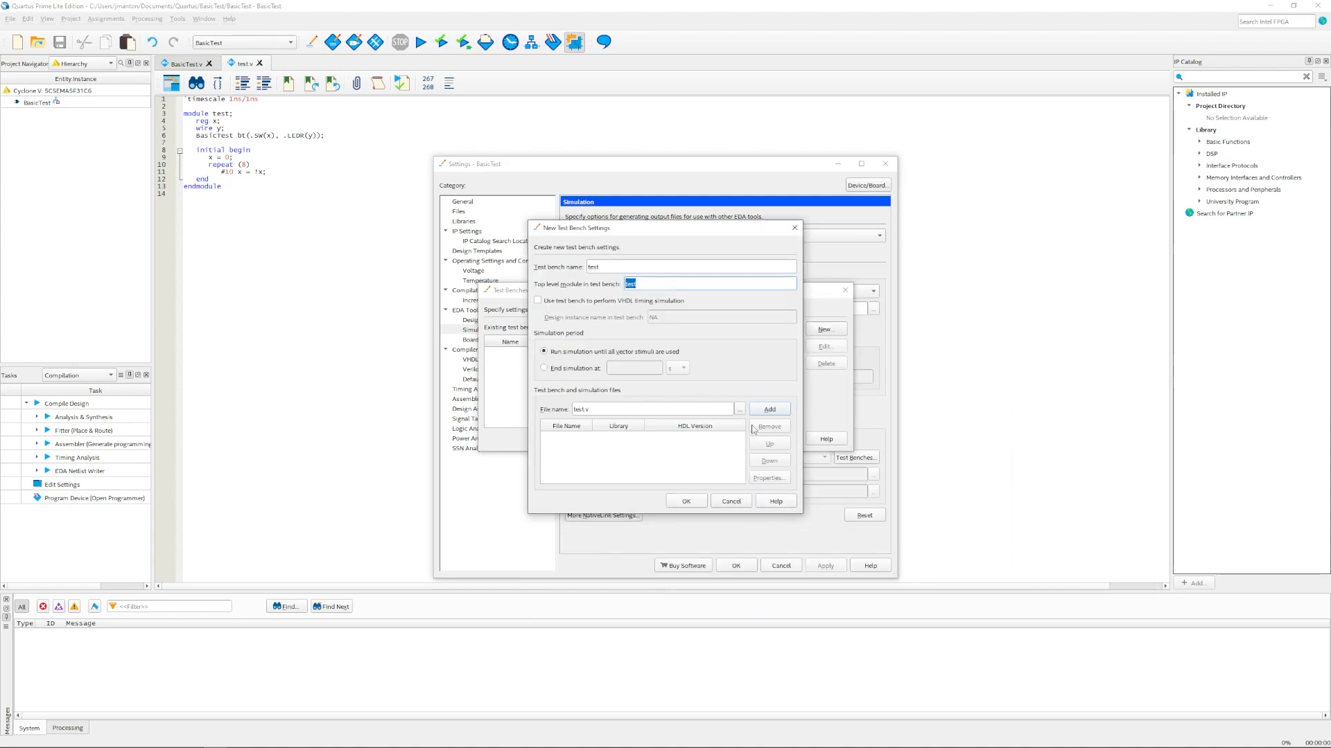
{"action": "left_click", "coordinate": [767, 410]}
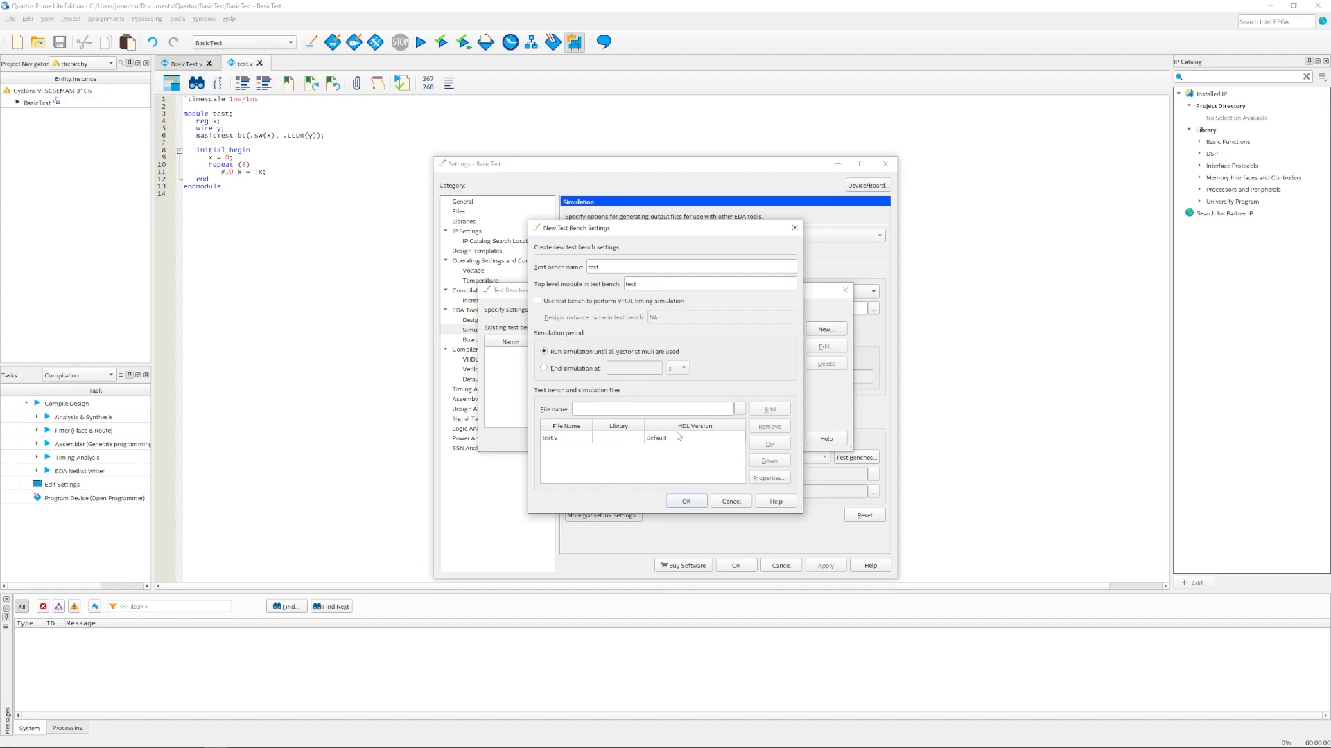
{"action": "left_click", "coordinate": [688, 500]}
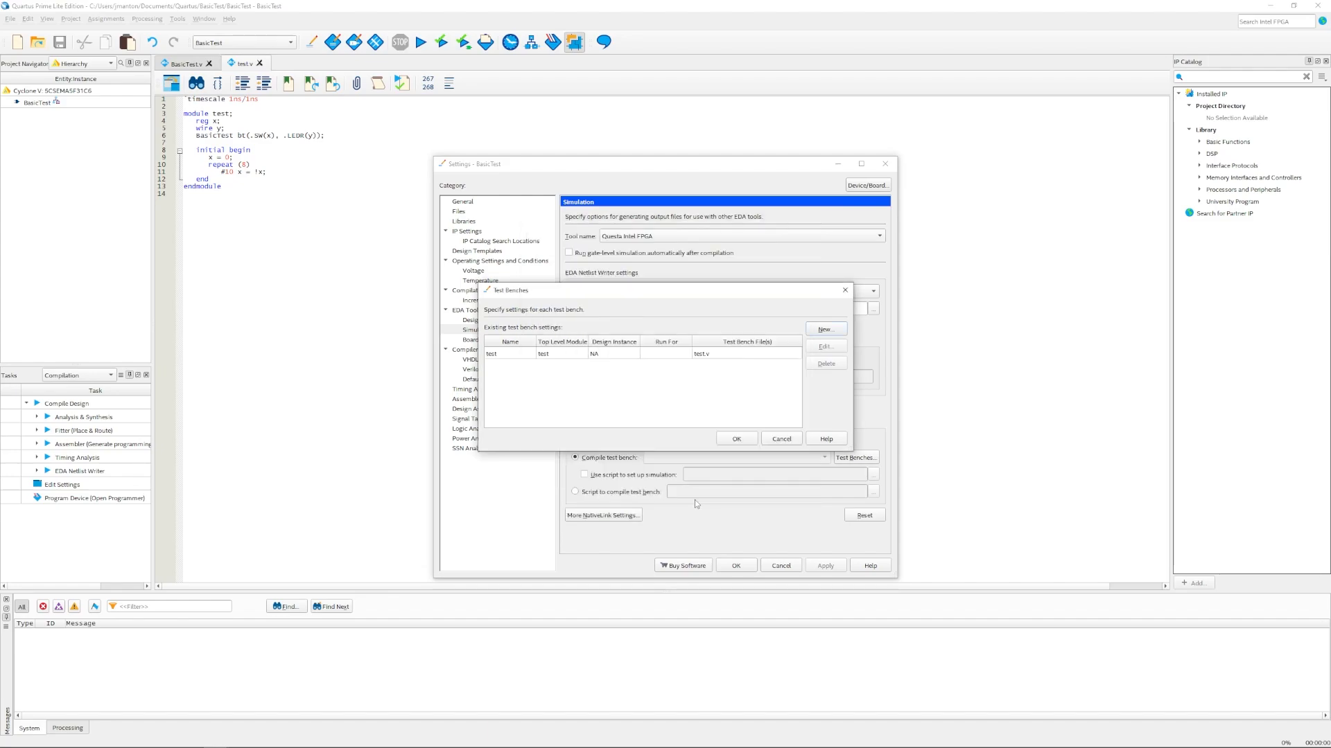
{"action": "left_click", "coordinate": [736, 439]}
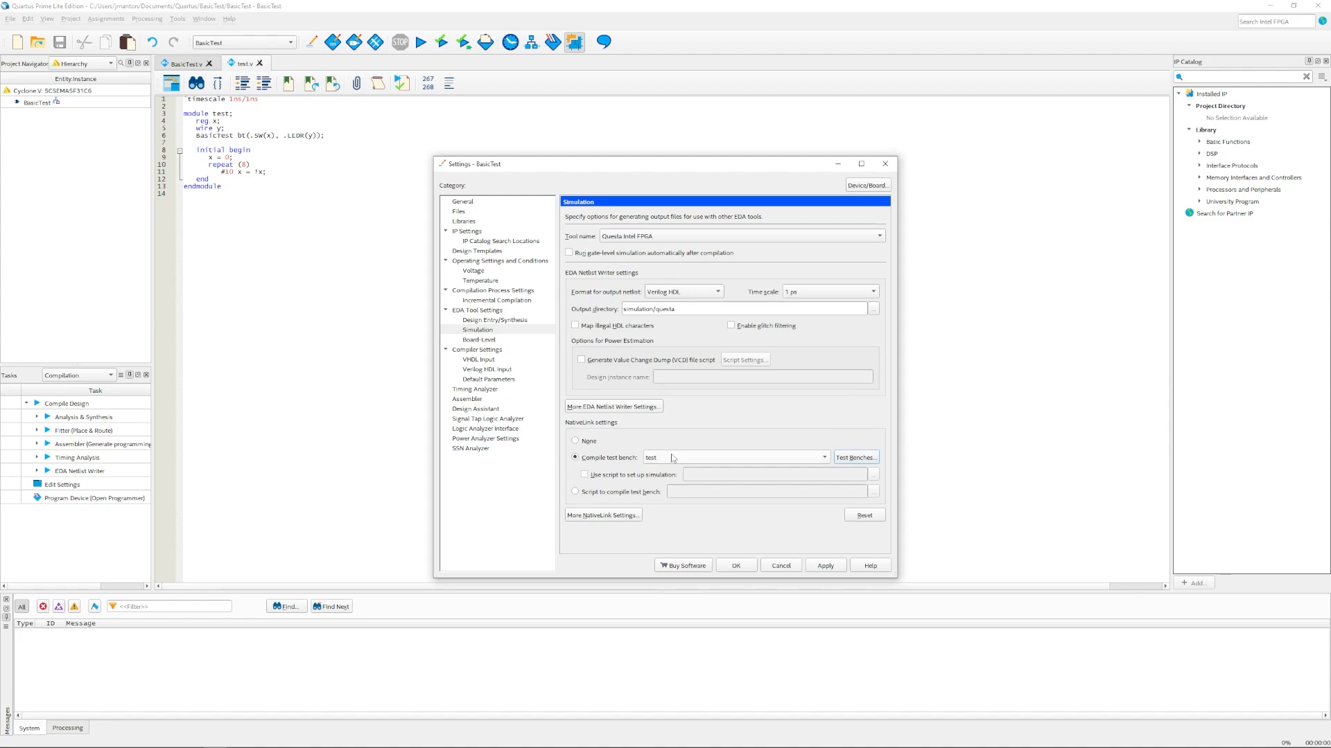
{"action": "left_click", "coordinate": [737, 565]}
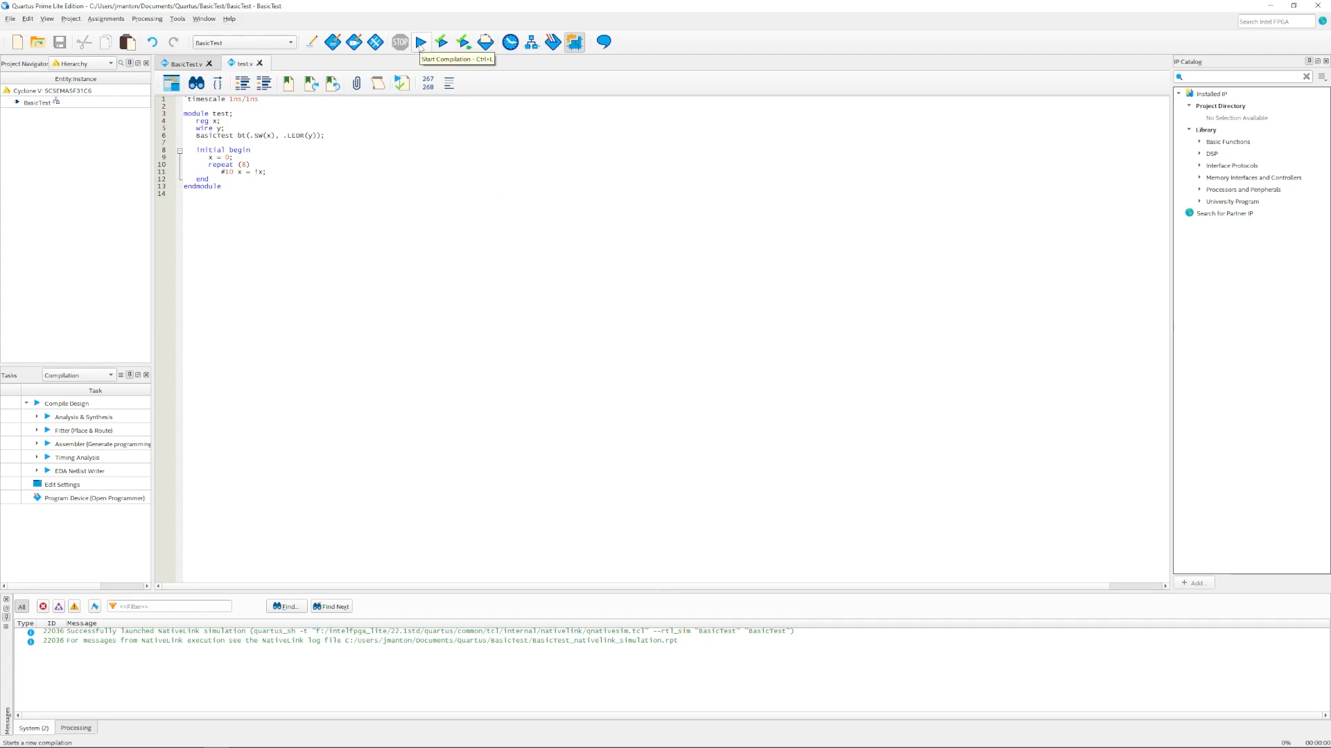
Step: Compile BasicTest and filter the Messages pane by critical warnings, then by warnings
{"action": "left_click", "coordinate": [421, 44]}
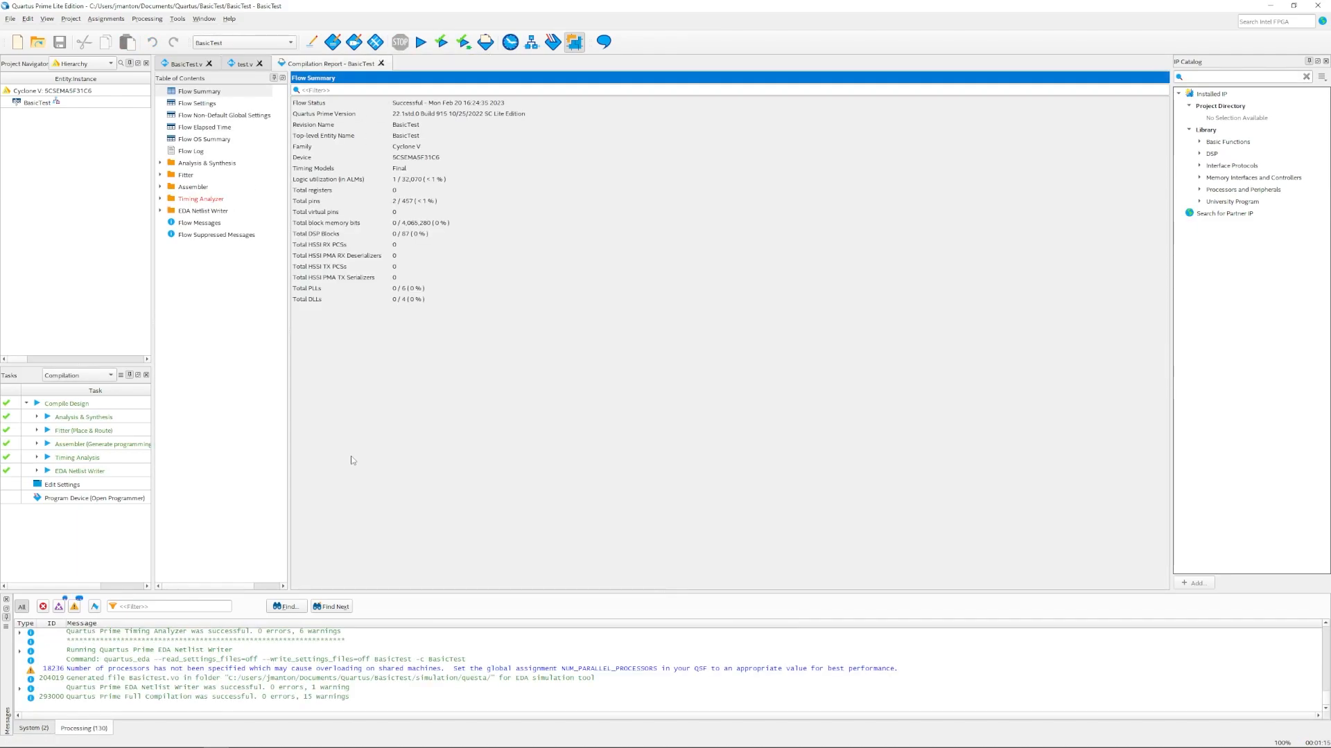
{"action": "left_click", "coordinate": [59, 607]}
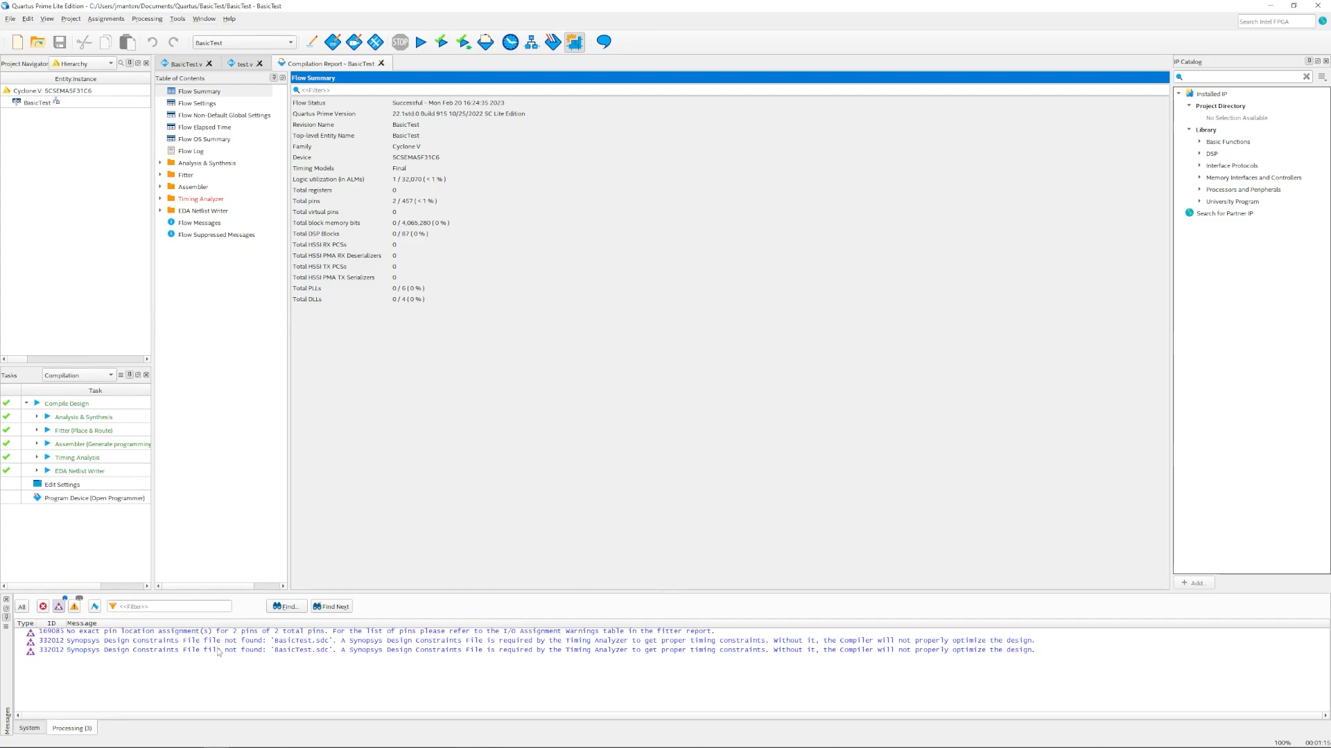
{"action": "left_click", "coordinate": [60, 609]}
{"action": "left_click", "coordinate": [75, 607]}
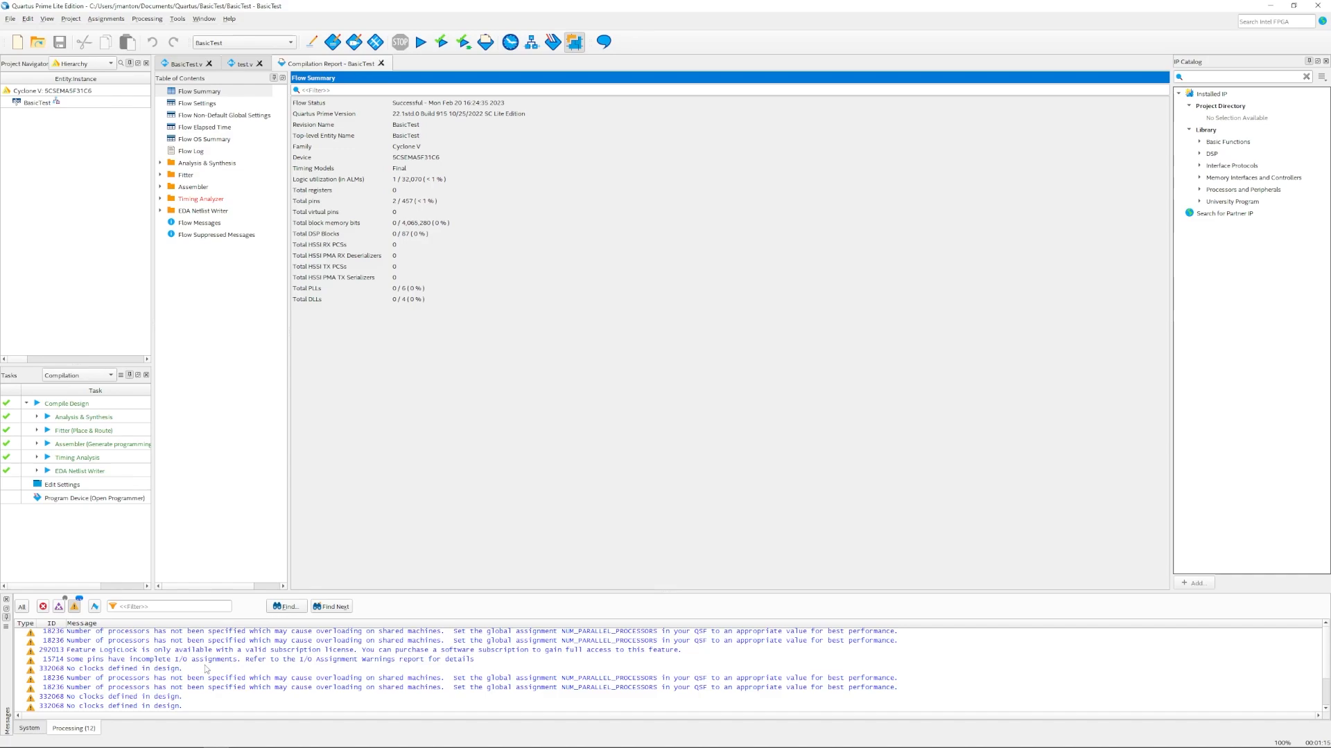
{"action": "scroll", "coordinate": [192, 682], "scroll_direction": "down", "scroll_amount": 2}
{"action": "left_click", "coordinate": [75, 608]}
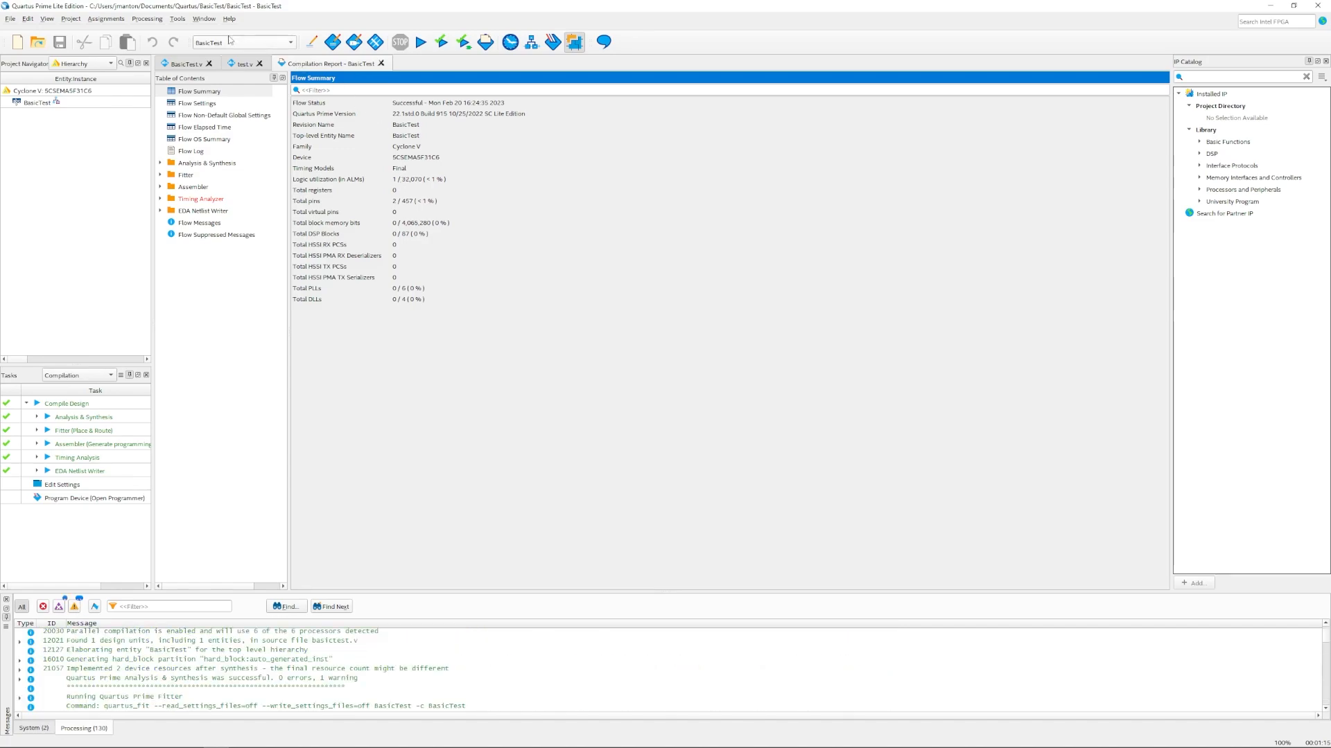
{"action": "left_click", "coordinate": [177, 19]}
Step: Launch the RTL simulation in Questa via Tools > Run Simulation Tool
{"action": "mouse_move", "coordinate": [249, 33]}
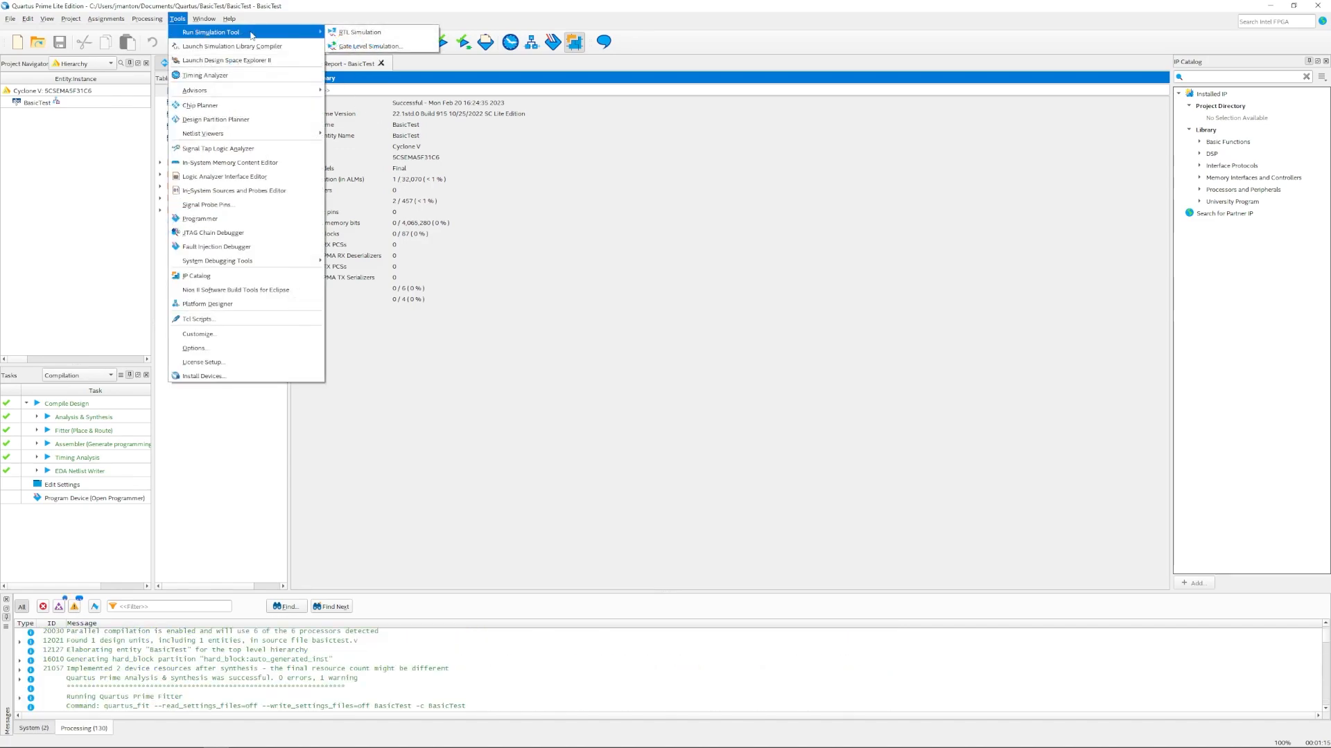
{"action": "left_click", "coordinate": [365, 33]}
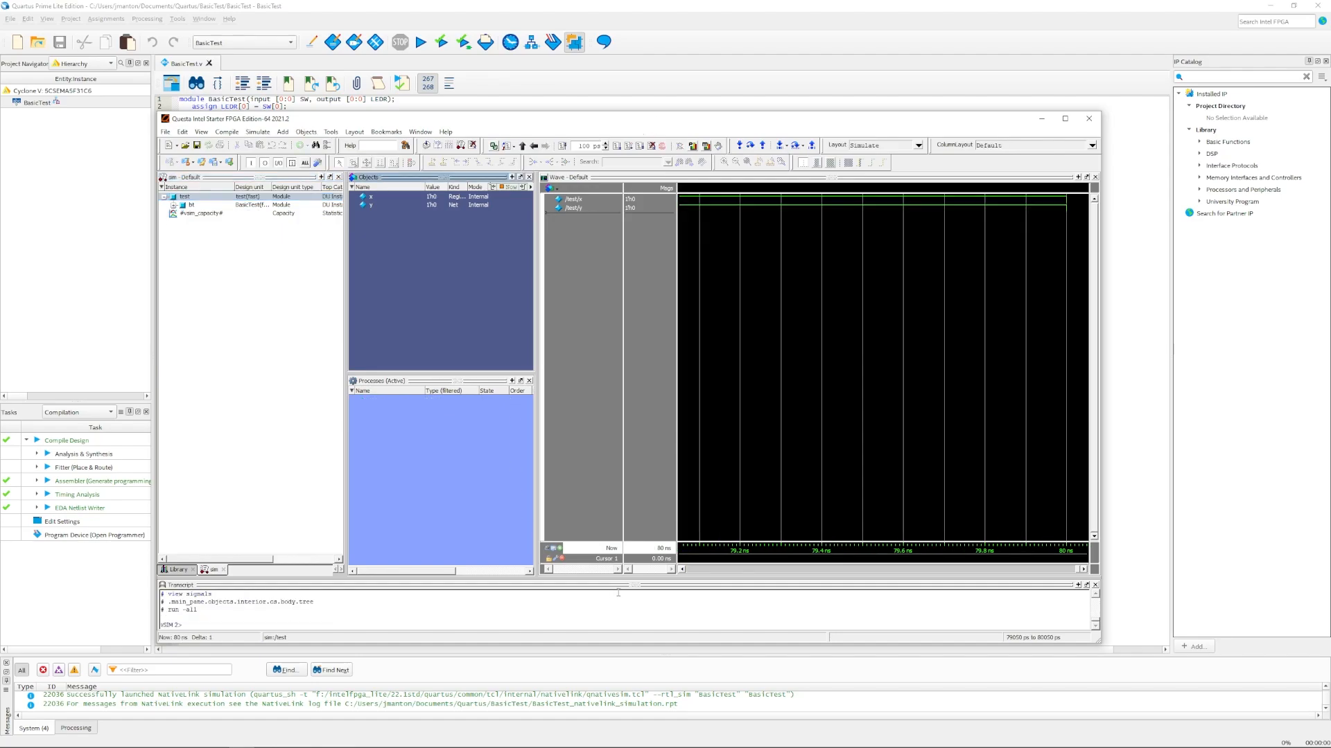
{"action": "left_click", "coordinate": [1095, 595]}
{"action": "left_click", "coordinate": [1094, 595]}
{"action": "left_click", "coordinate": [1095, 595]}
{"action": "left_click", "coordinate": [1095, 596]}
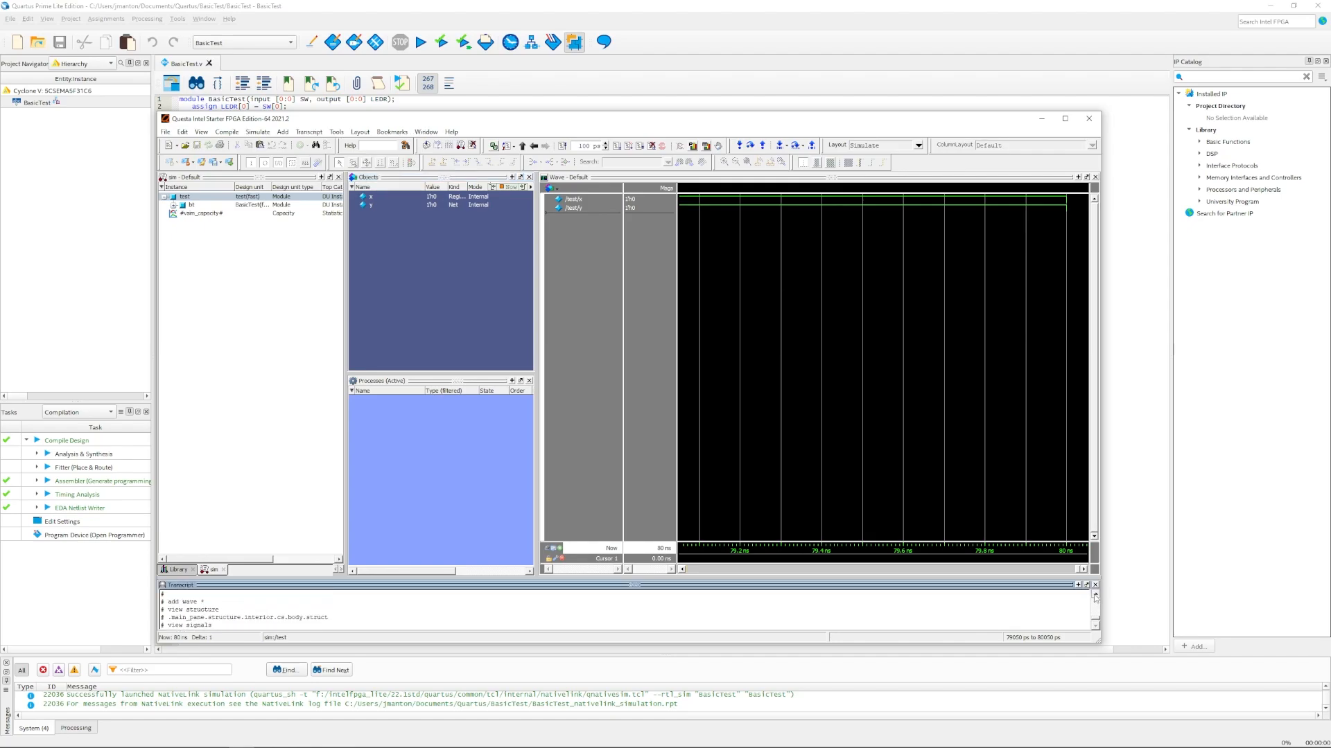
{"action": "left_click", "coordinate": [1095, 595]}
{"action": "left_click", "coordinate": [1095, 595]}
{"action": "left_click", "coordinate": [1095, 595]}
{"action": "left_click", "coordinate": [1094, 596]}
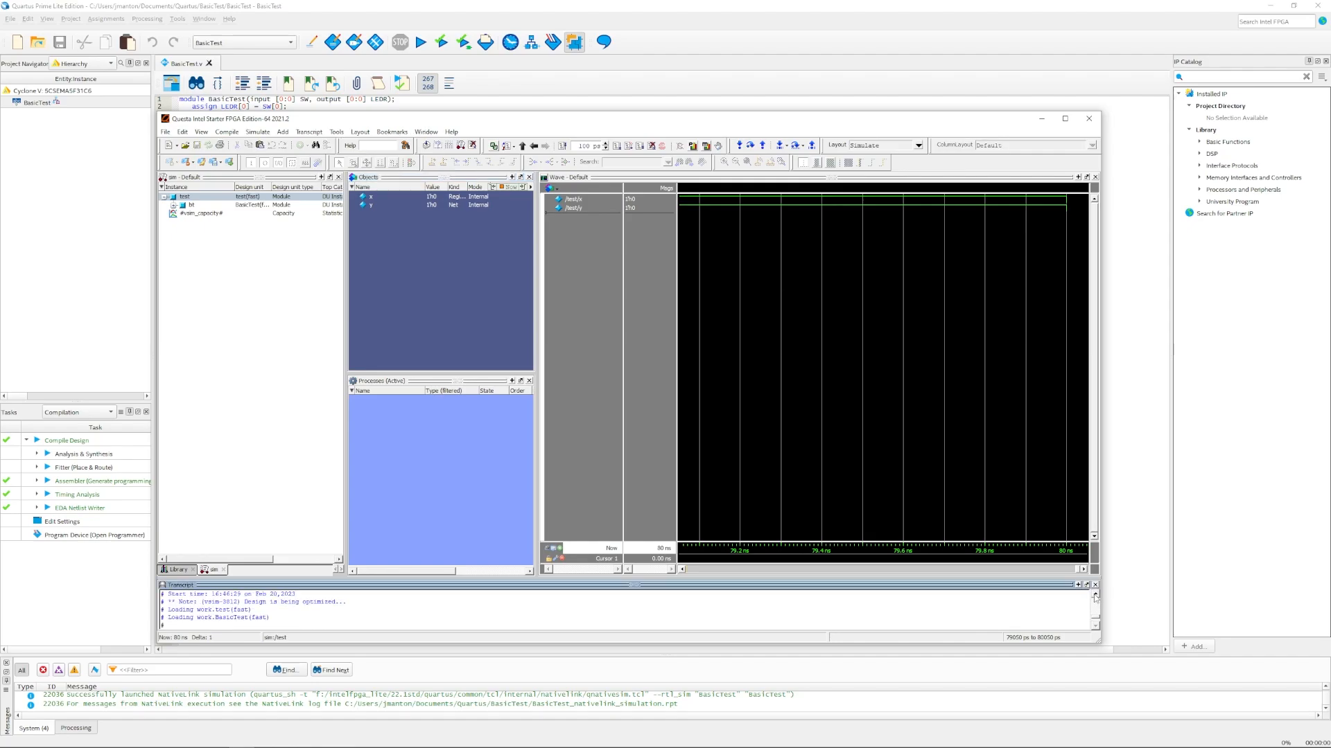
{"action": "left_click", "coordinate": [1095, 595]}
{"action": "left_click", "coordinate": [1095, 595]}
{"action": "left_click", "coordinate": [1095, 595]}
{"action": "left_click", "coordinate": [1095, 596]}
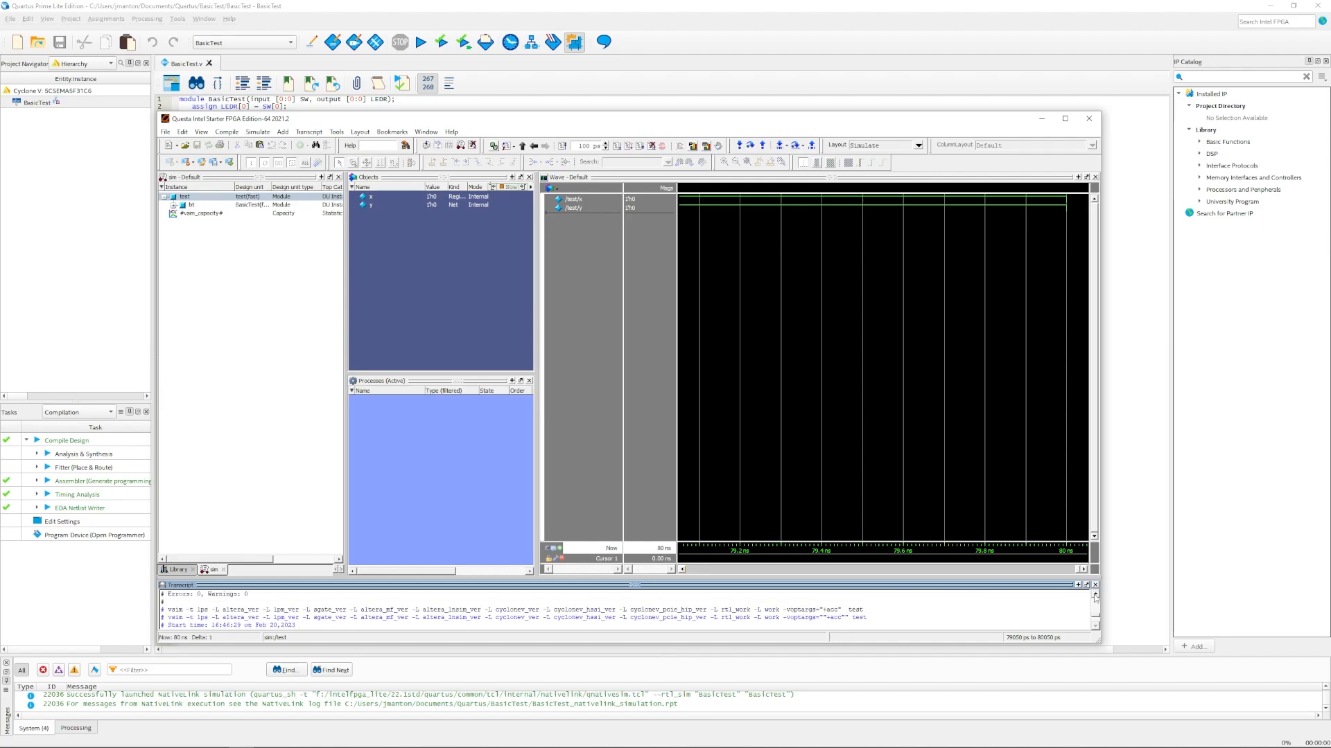
{"action": "left_click", "coordinate": [1095, 595]}
{"action": "left_click", "coordinate": [1095, 595]}
{"action": "left_click", "coordinate": [1095, 595]}
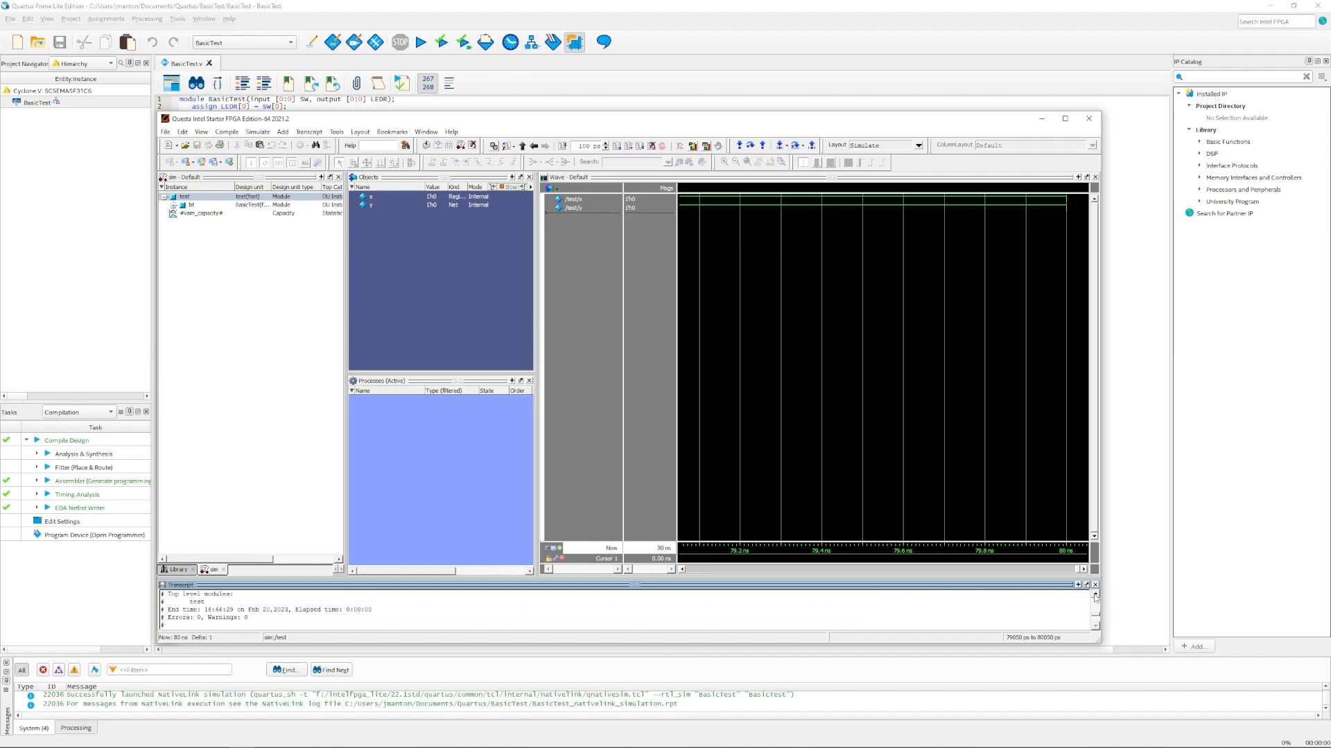
Step: Zoom the Wave pane to the full 0–84 ns run of x and y, then quit Questa
{"action": "scroll", "coordinate": [1095, 598], "scroll_direction": "down", "scroll_amount": 1}
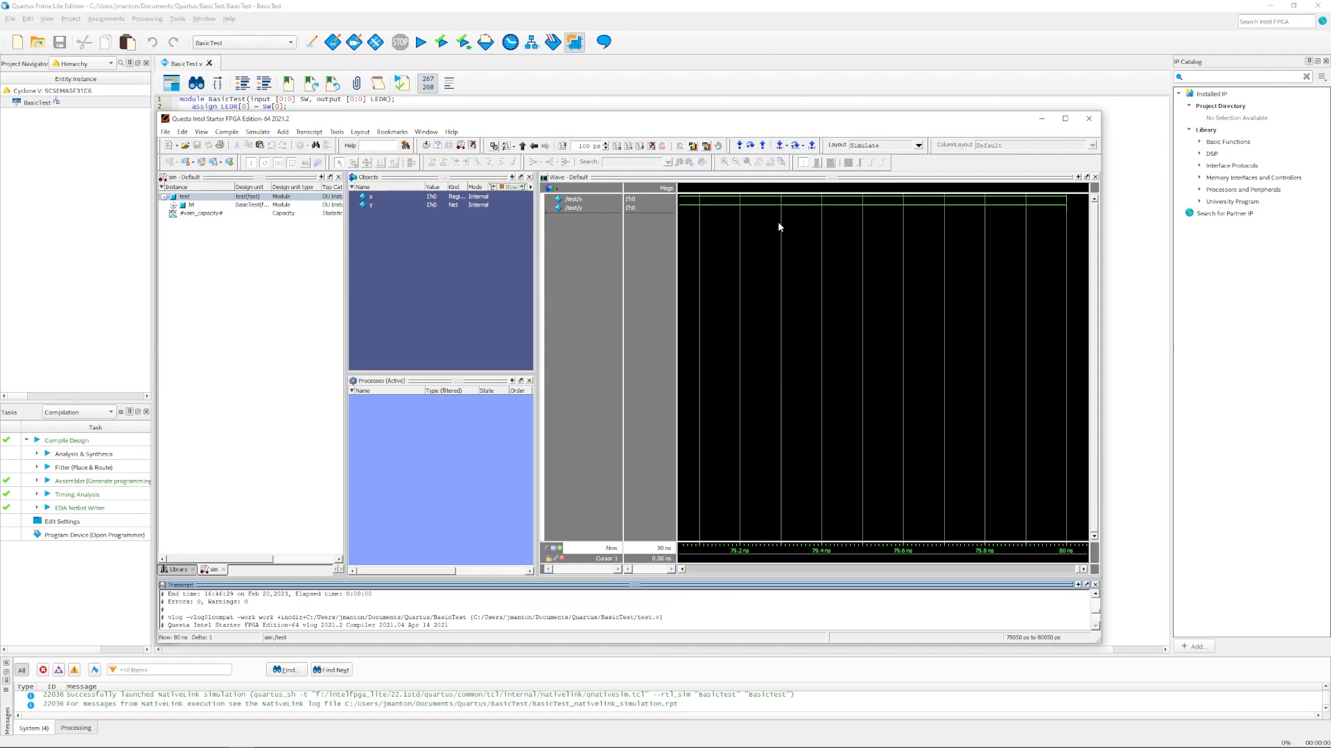
{"action": "left_click", "coordinate": [646, 268]}
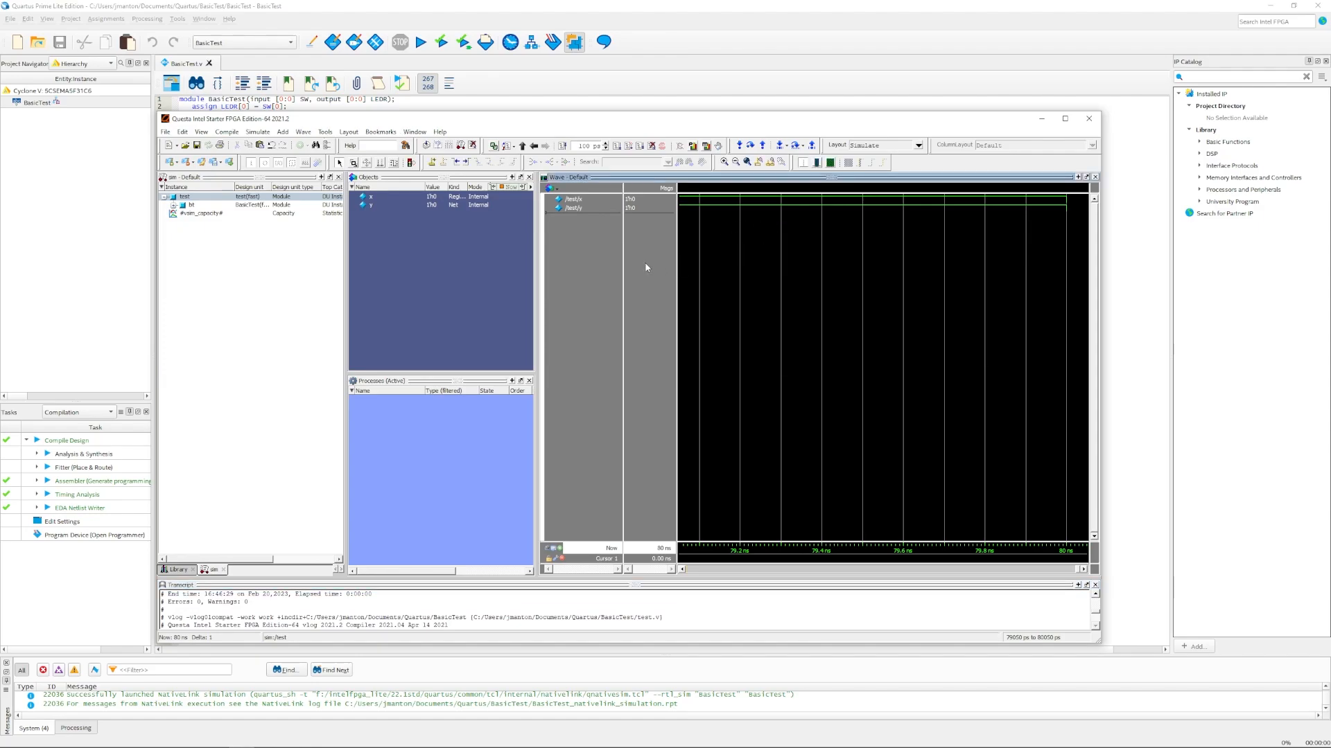
{"action": "left_click", "coordinate": [747, 162]}
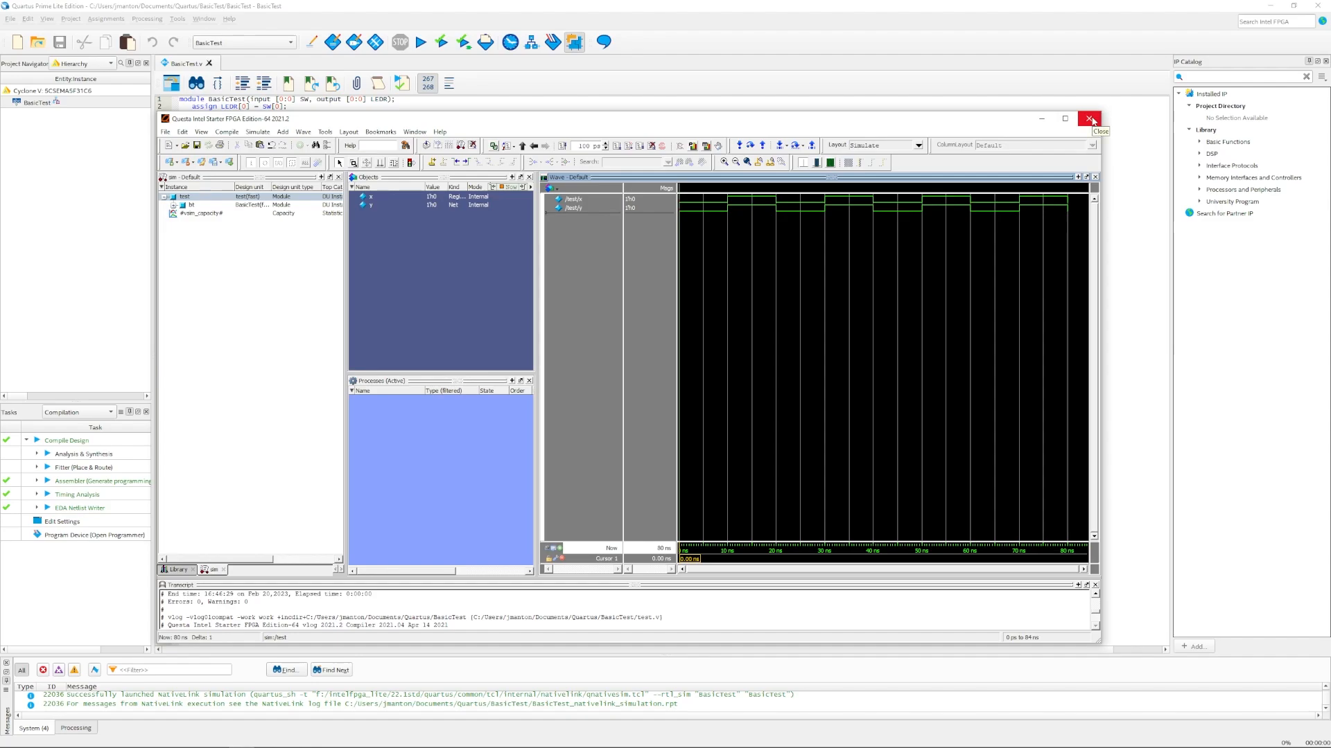
{"action": "left_click", "coordinate": [1090, 119]}
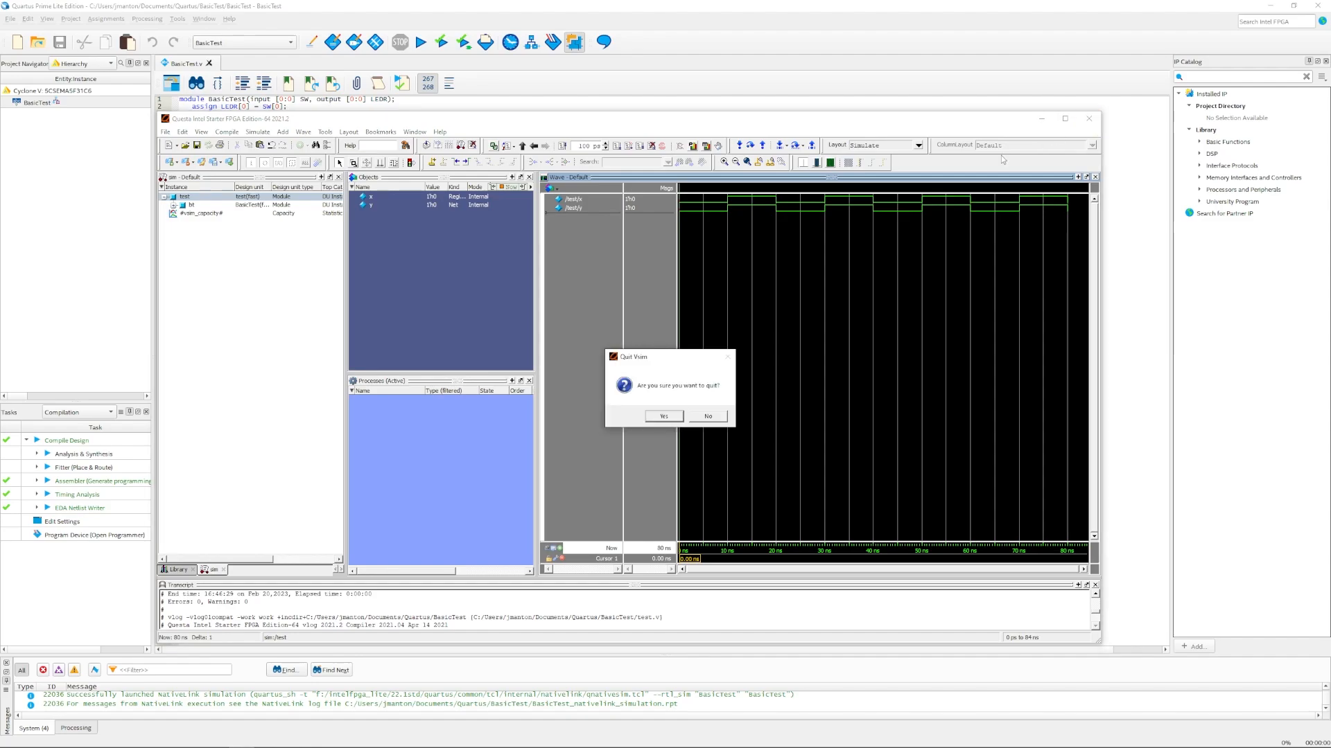
{"action": "left_click", "coordinate": [664, 417]}
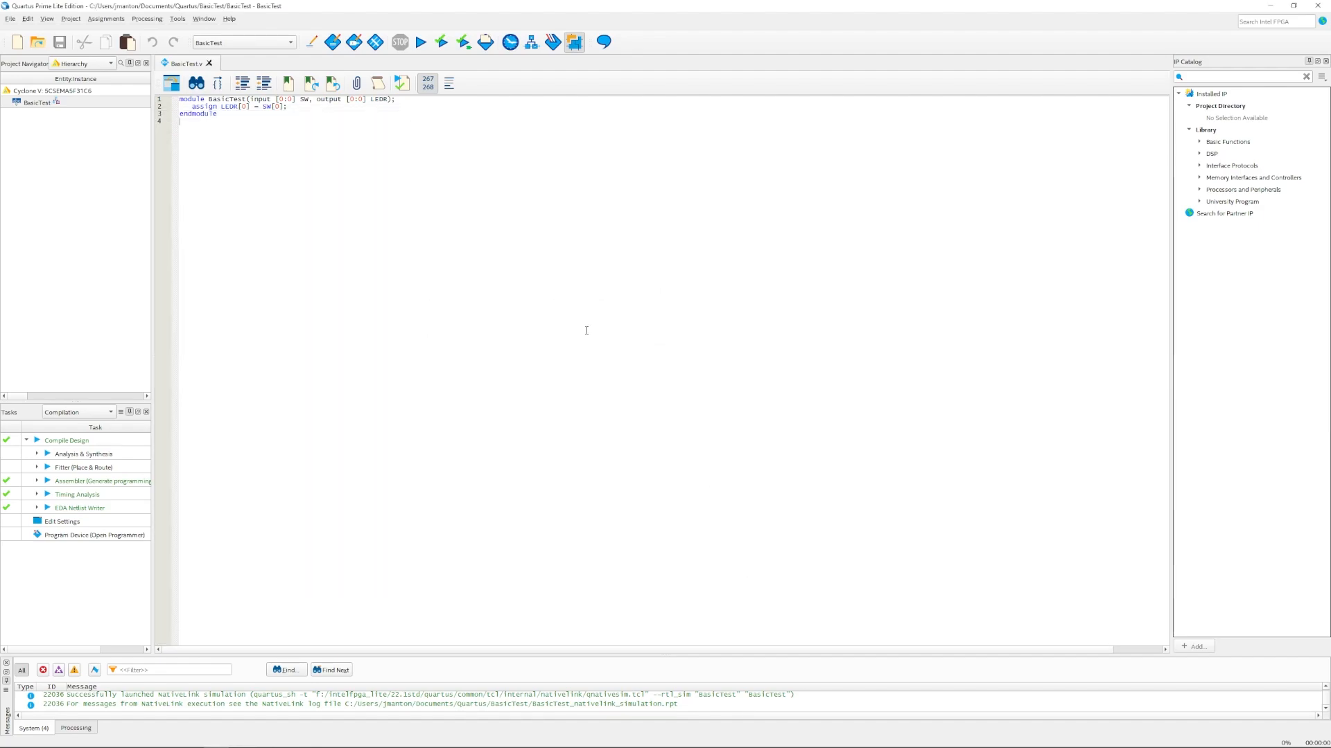
Step: Check Generate functional simulation netlist in More EDA Netlist Writer Settings and cancel unchanged
{"action": "left_click", "coordinate": [105, 18]}
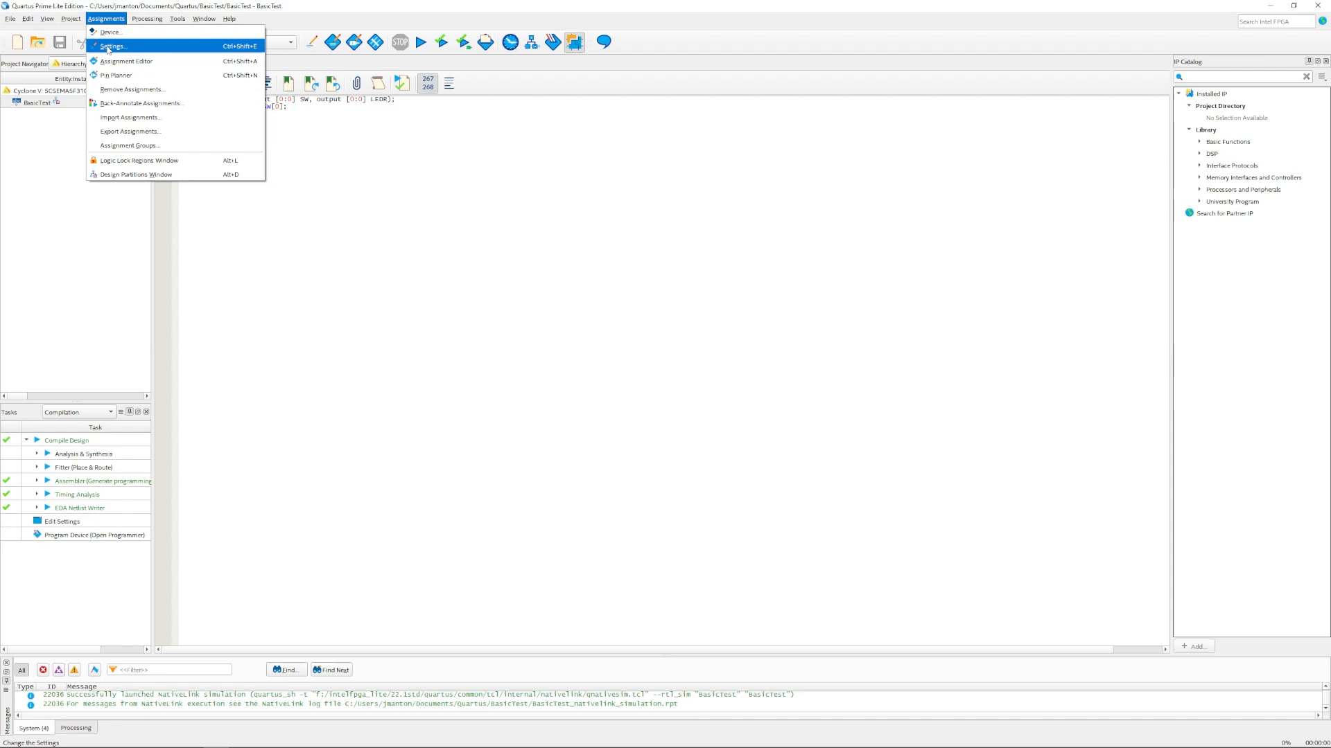
{"action": "left_click", "coordinate": [108, 46]}
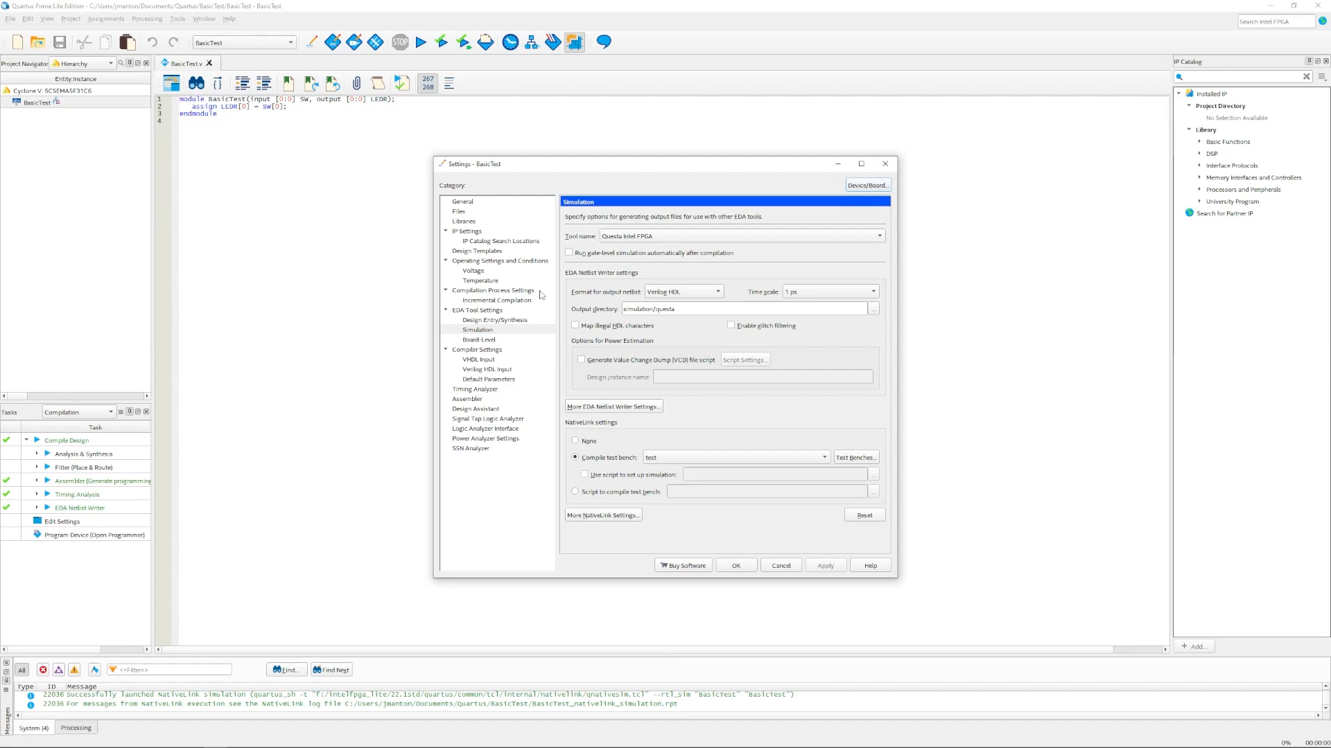
{"action": "left_click", "coordinate": [623, 409]}
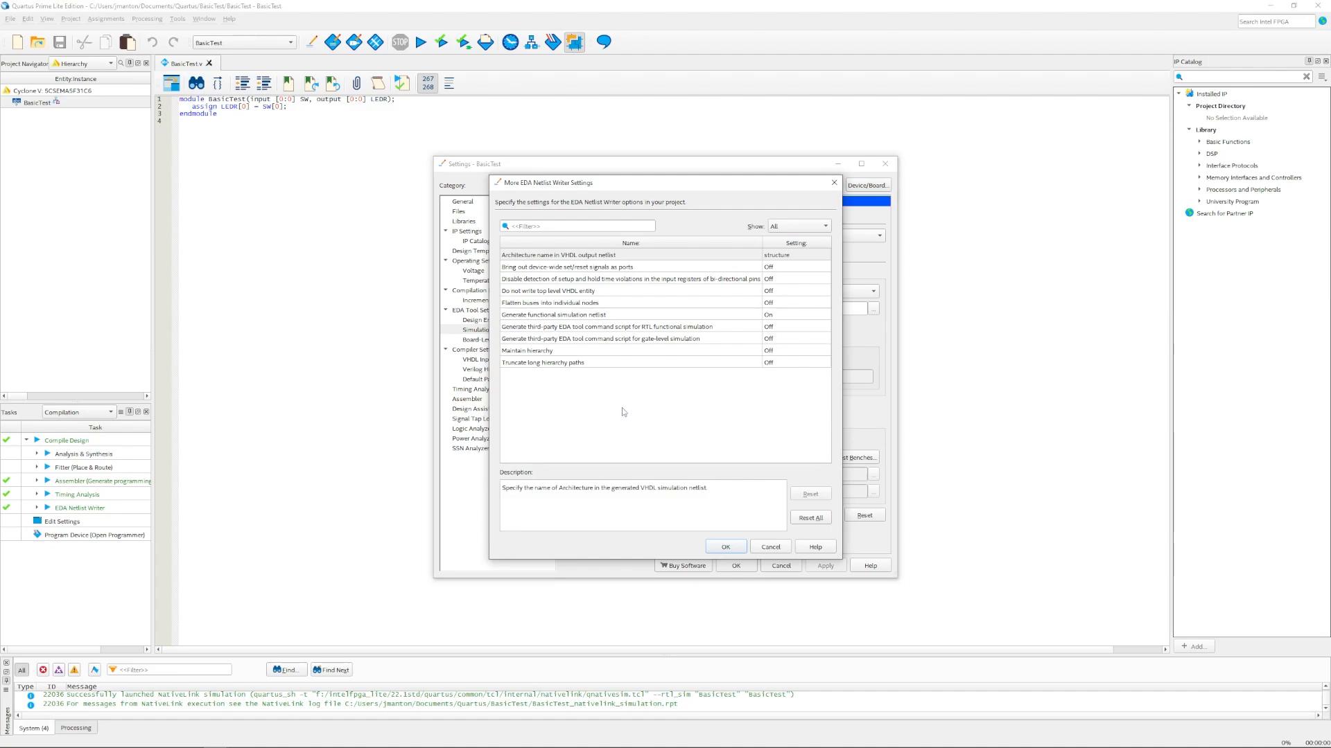
{"action": "left_click", "coordinate": [570, 316]}
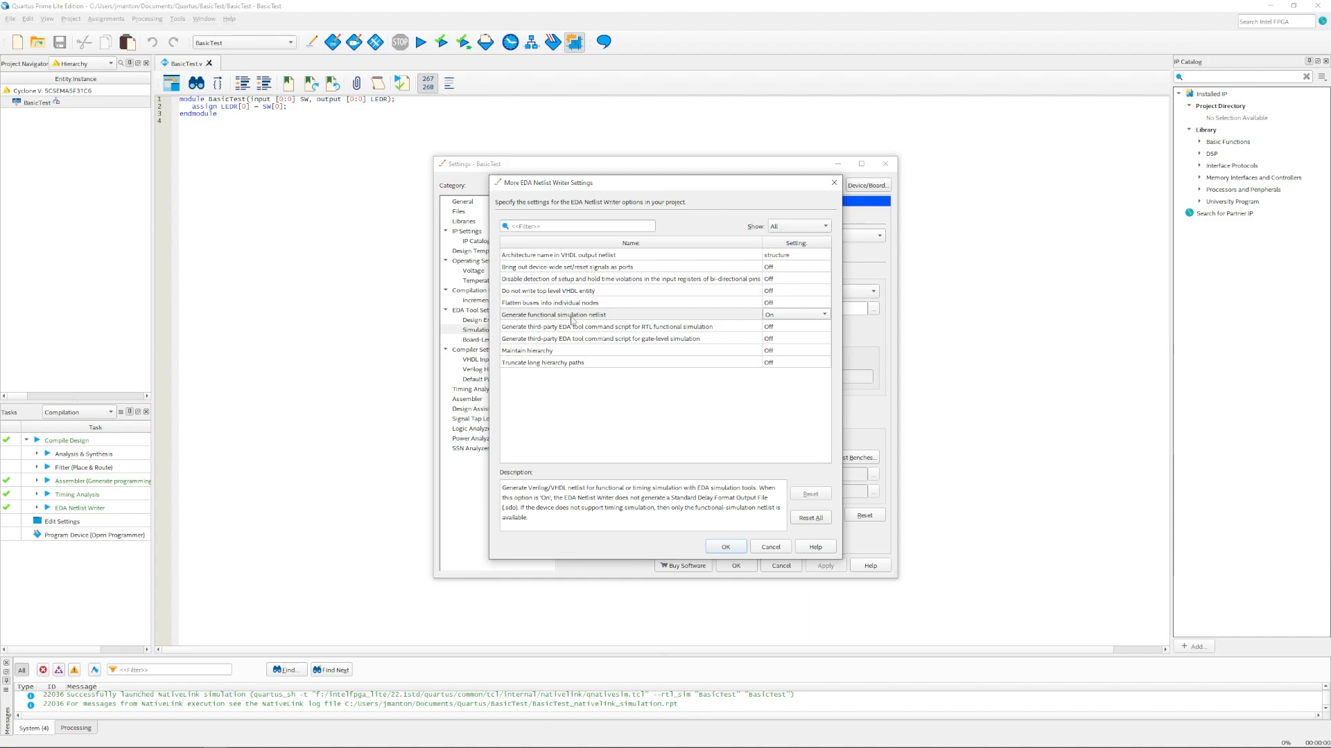
{"action": "left_click", "coordinate": [777, 549]}
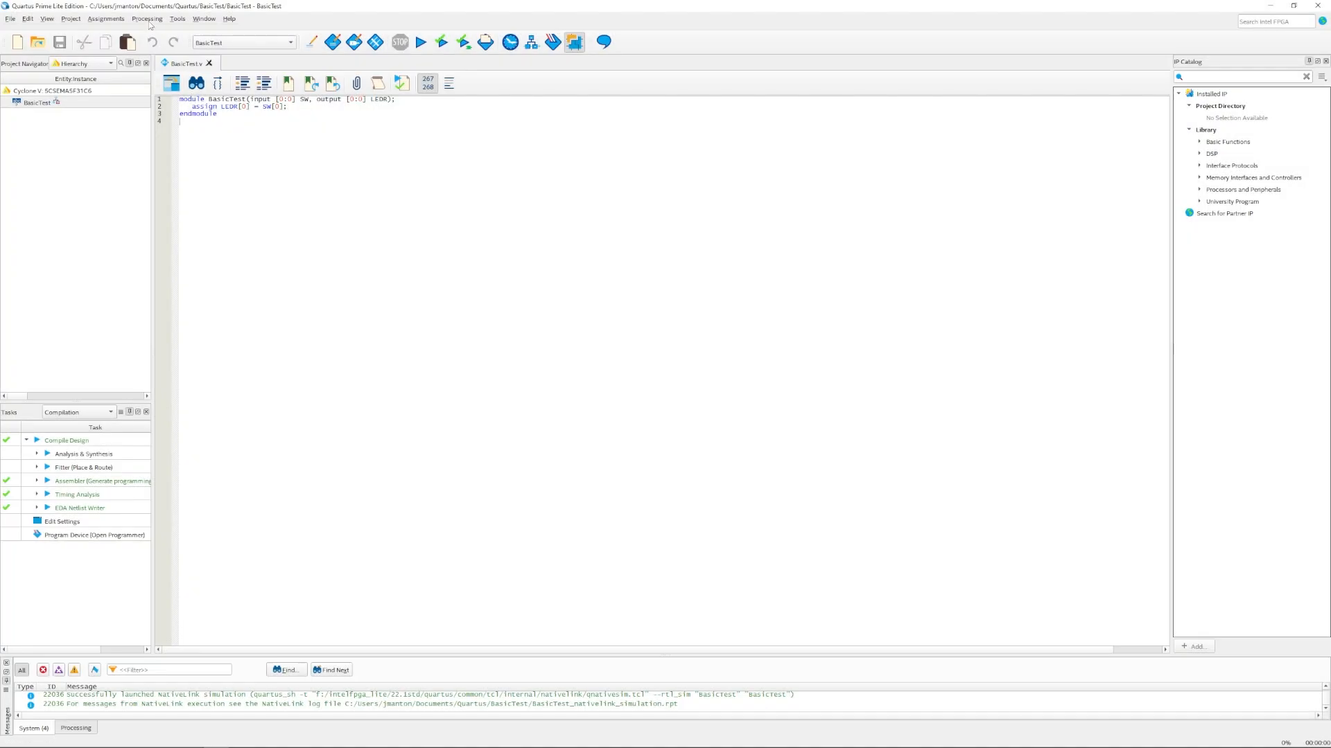
Step: Filter advanced synthesis settings by 'state', set Extract Verilog State Machines to On, and apply
{"action": "left_click", "coordinate": [107, 20]}
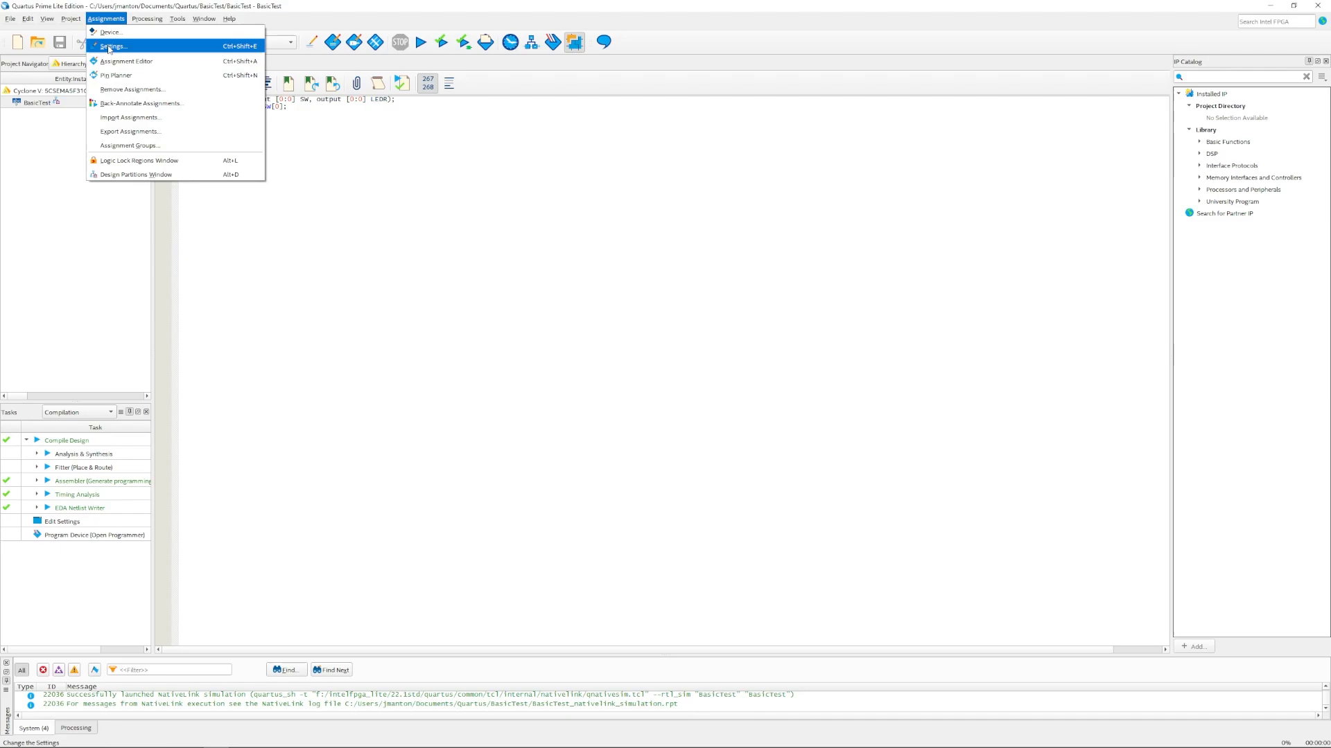
{"action": "left_click", "coordinate": [109, 48]}
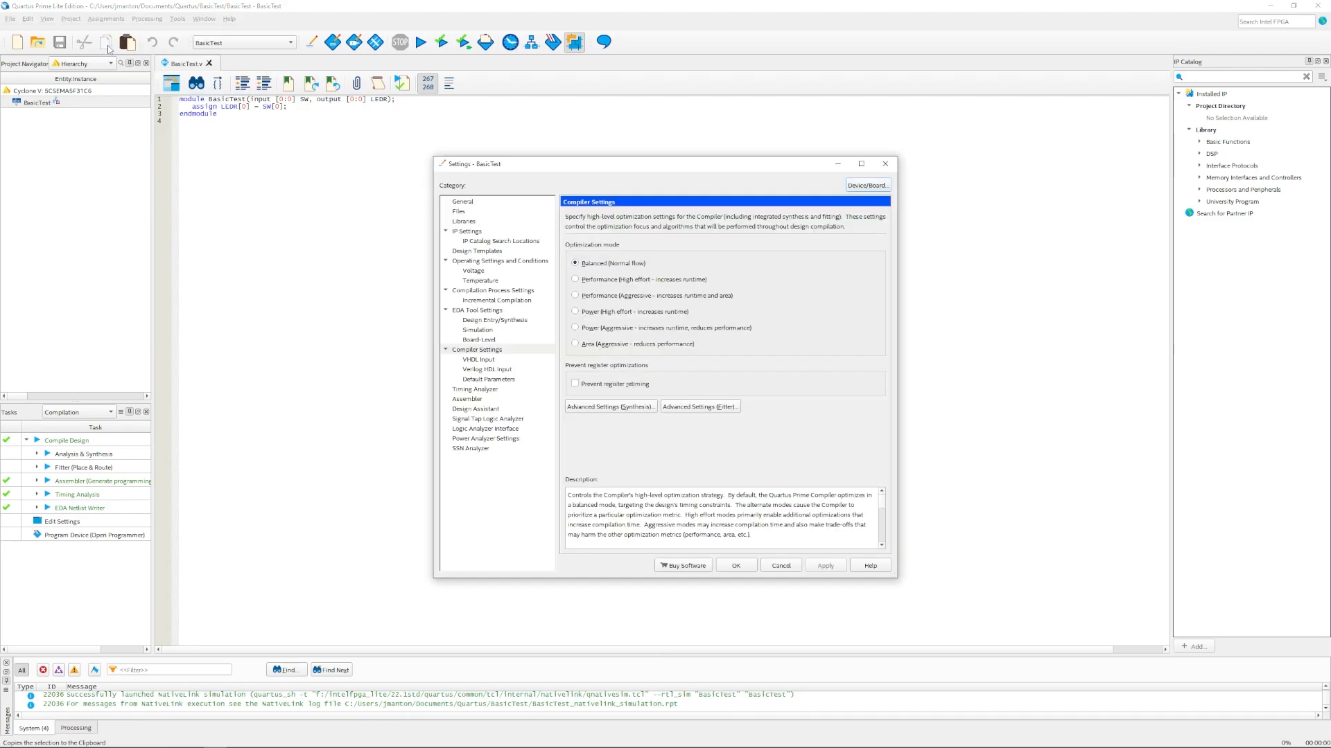
{"action": "left_click", "coordinate": [478, 350]}
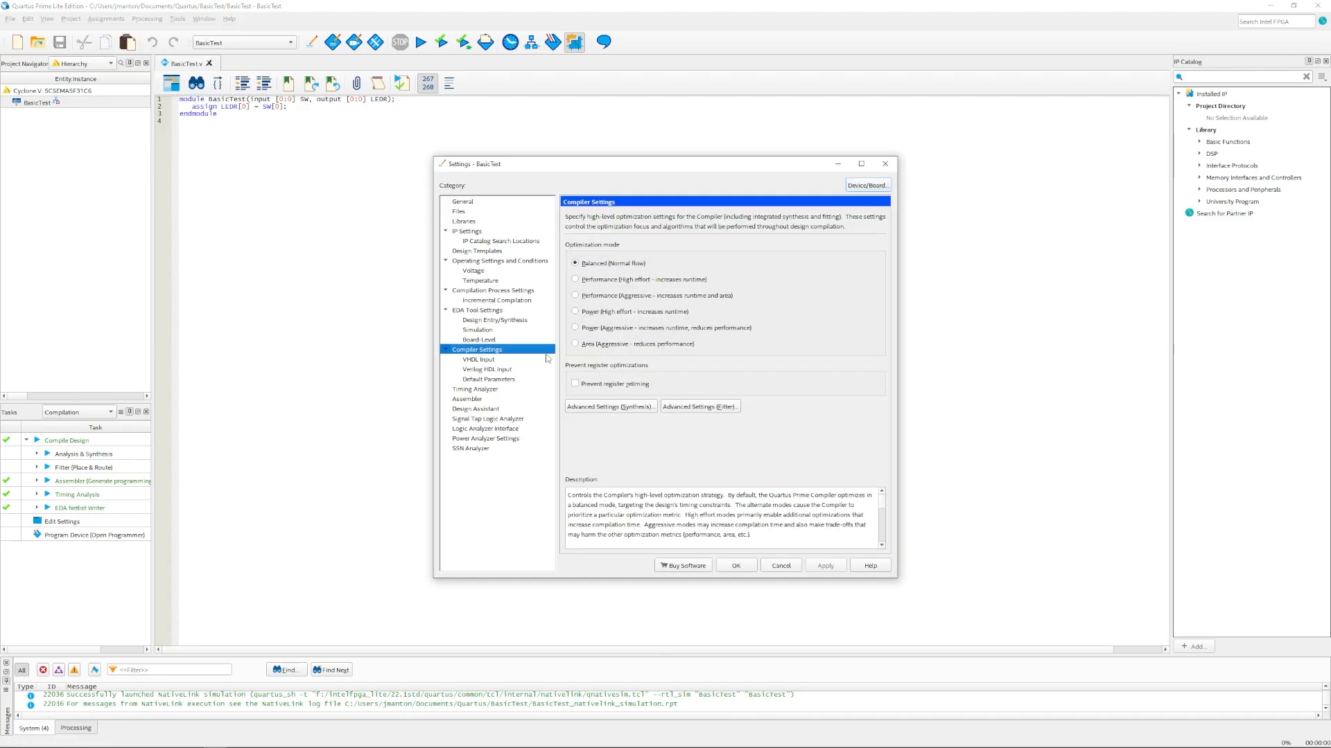
{"action": "left_click", "coordinate": [621, 407]}
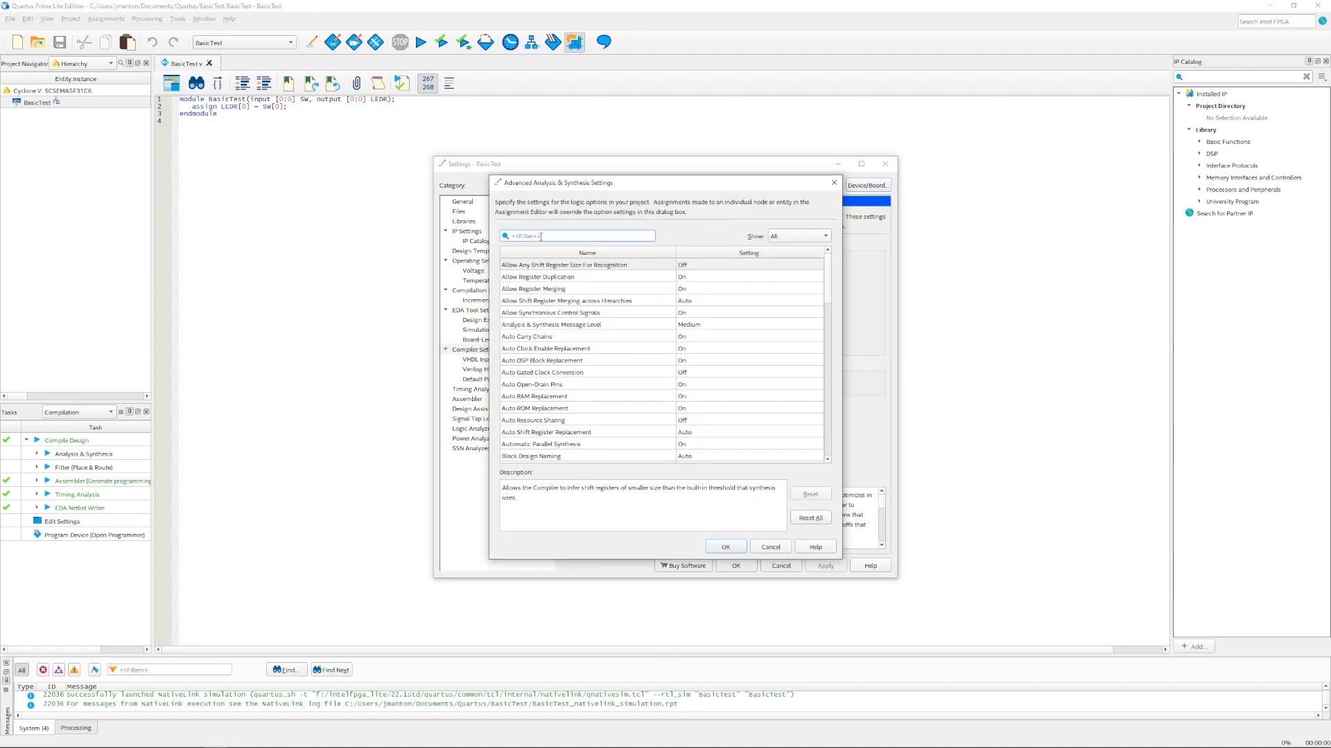
{"action": "type", "text": "state"}
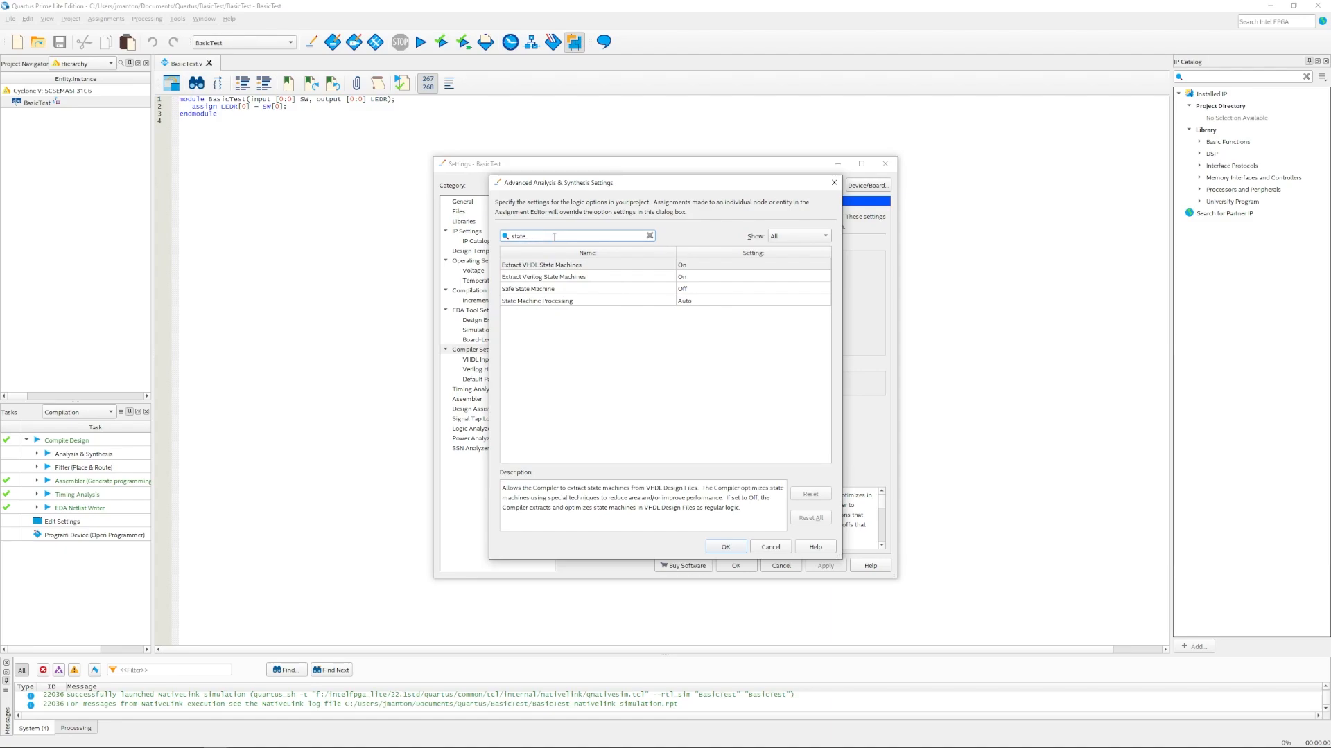
{"action": "left_click", "coordinate": [703, 280]}
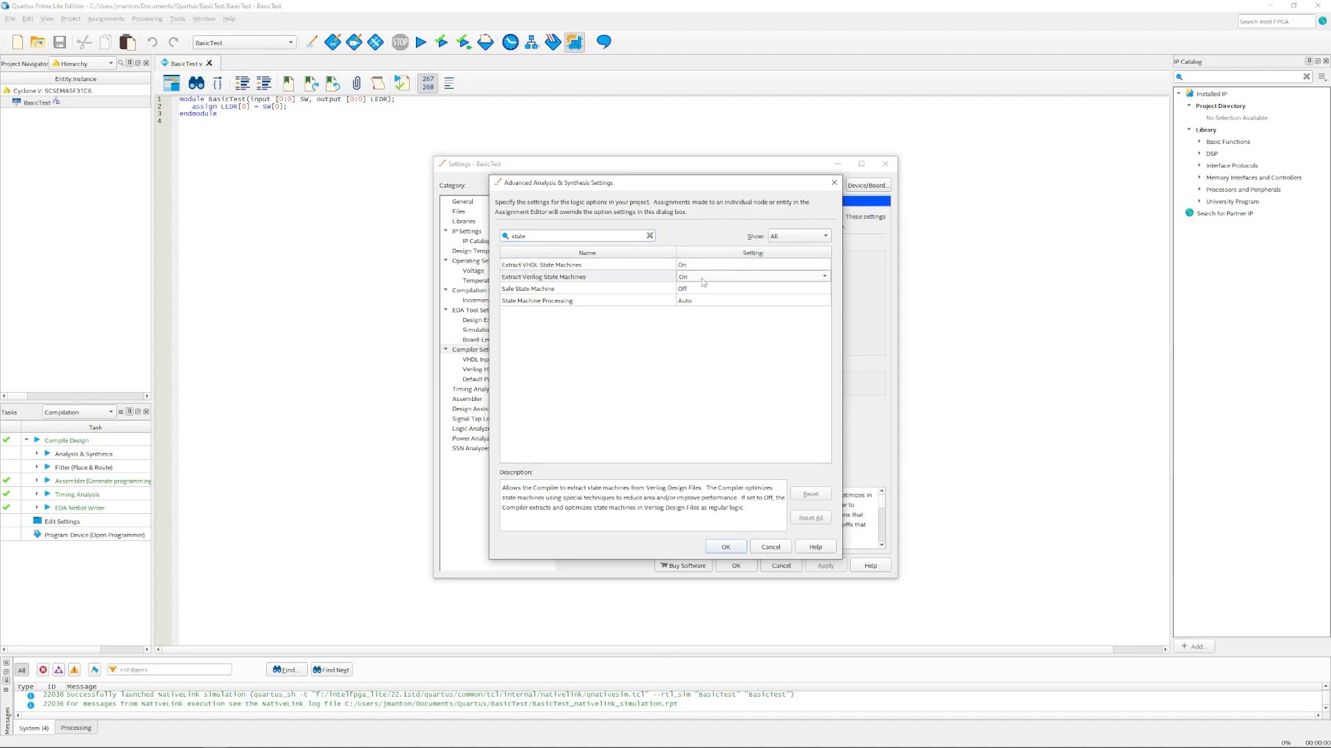
{"action": "left_click", "coordinate": [824, 278]}
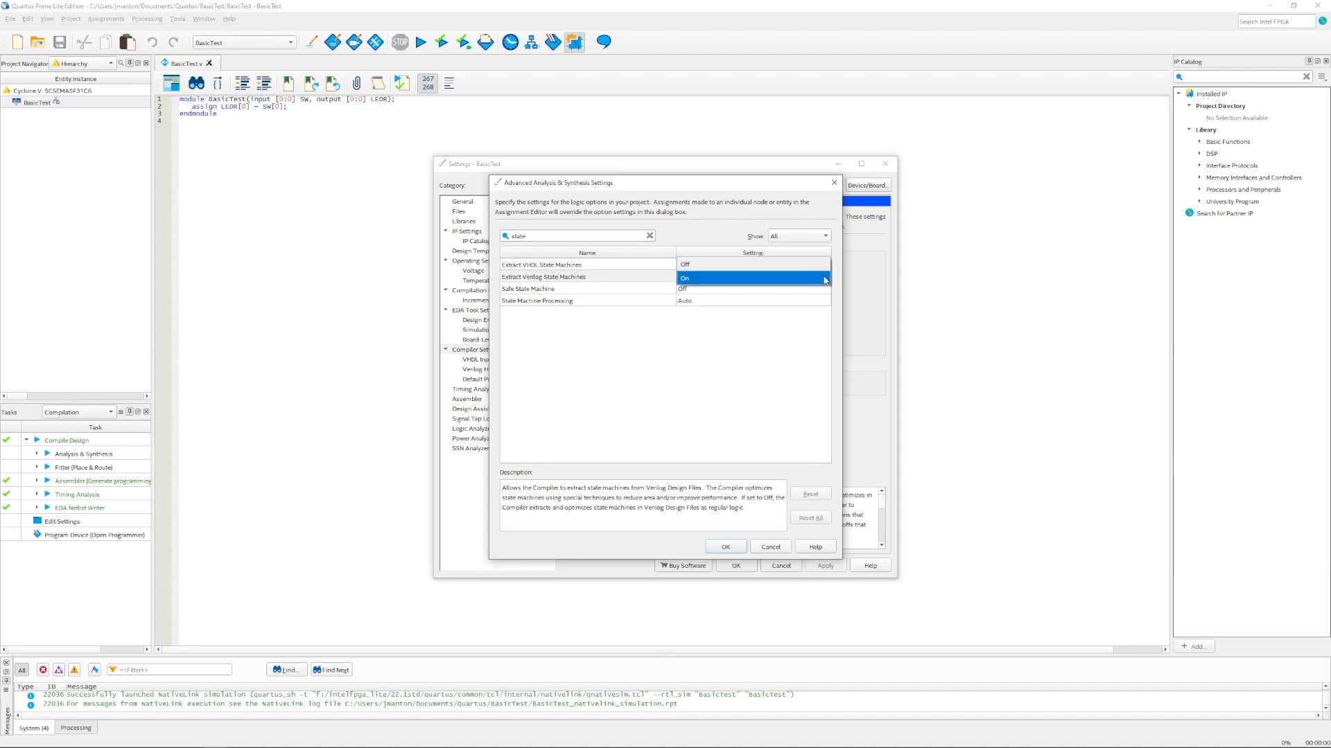
{"action": "left_click", "coordinate": [825, 279]}
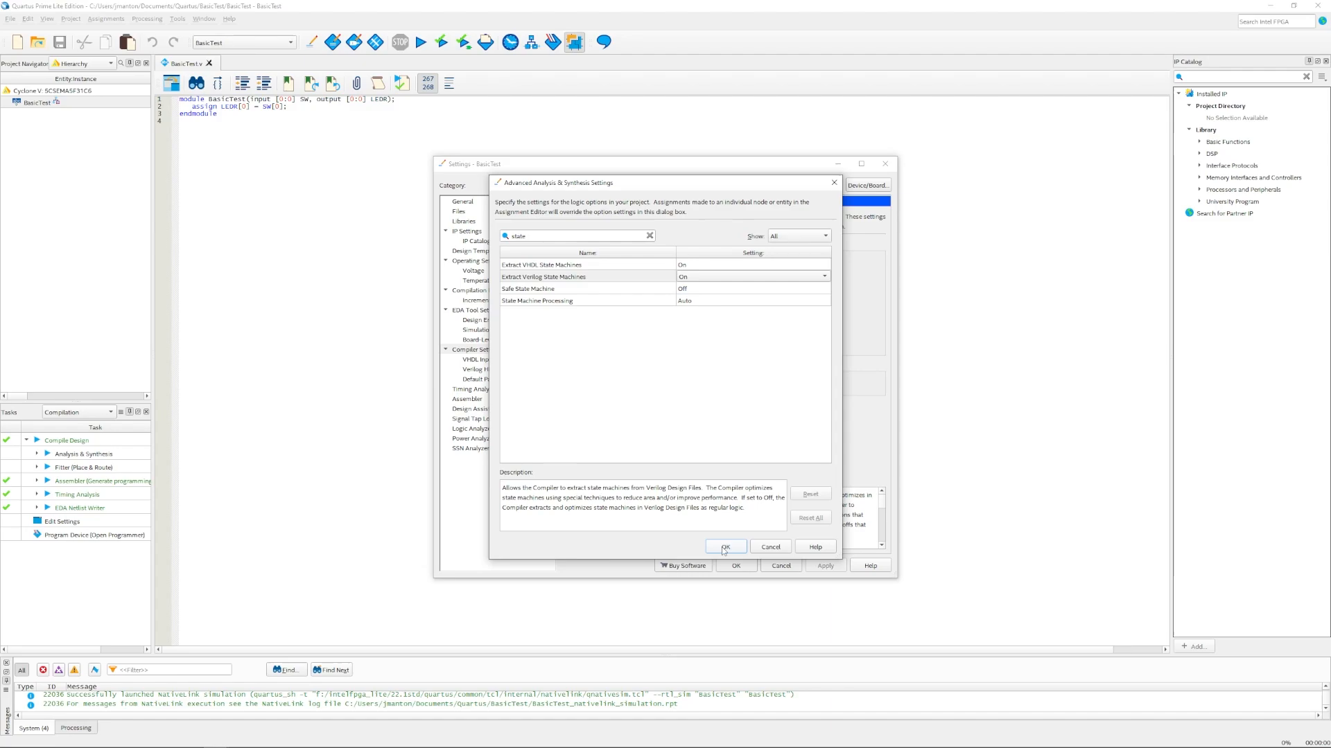
{"action": "left_click", "coordinate": [724, 547]}
{"action": "left_click", "coordinate": [736, 566]}
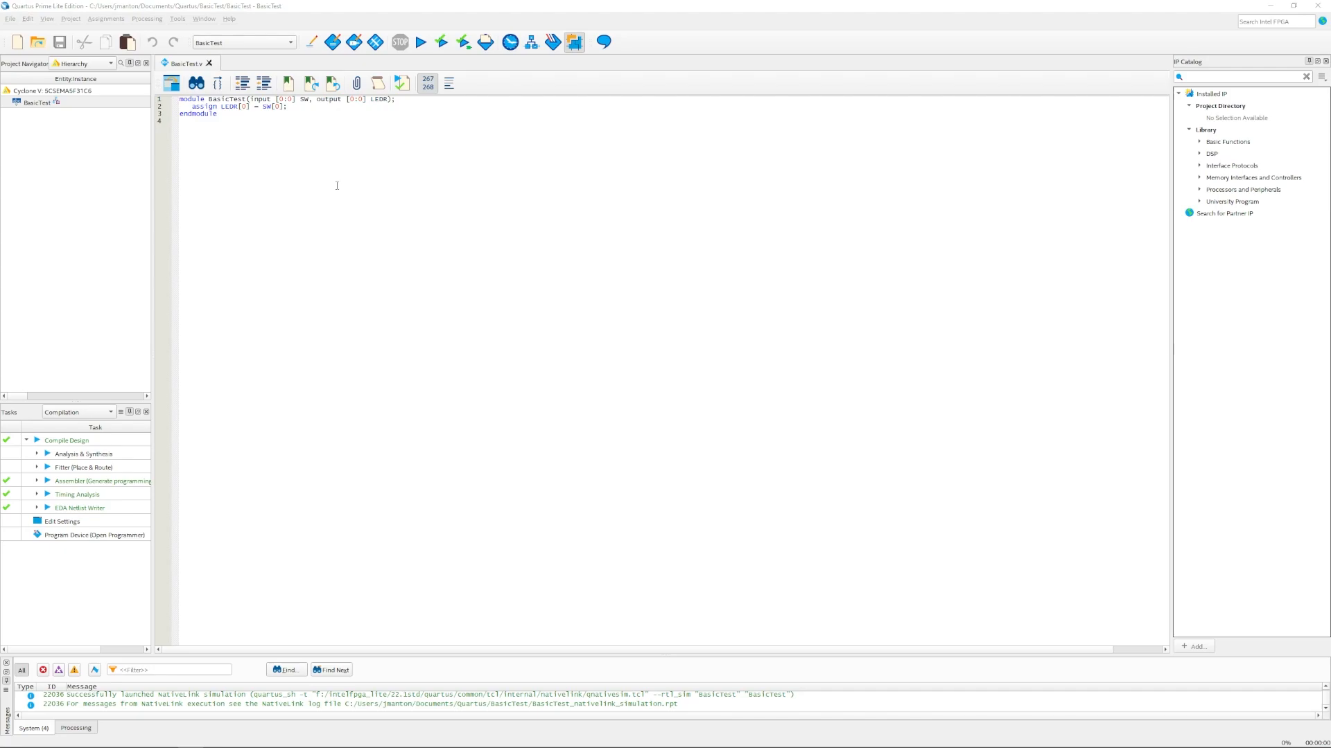
Step: In the Pin Planner, set LEDR[0]'s location to PIN_V16
{"action": "left_click", "coordinate": [104, 19]}
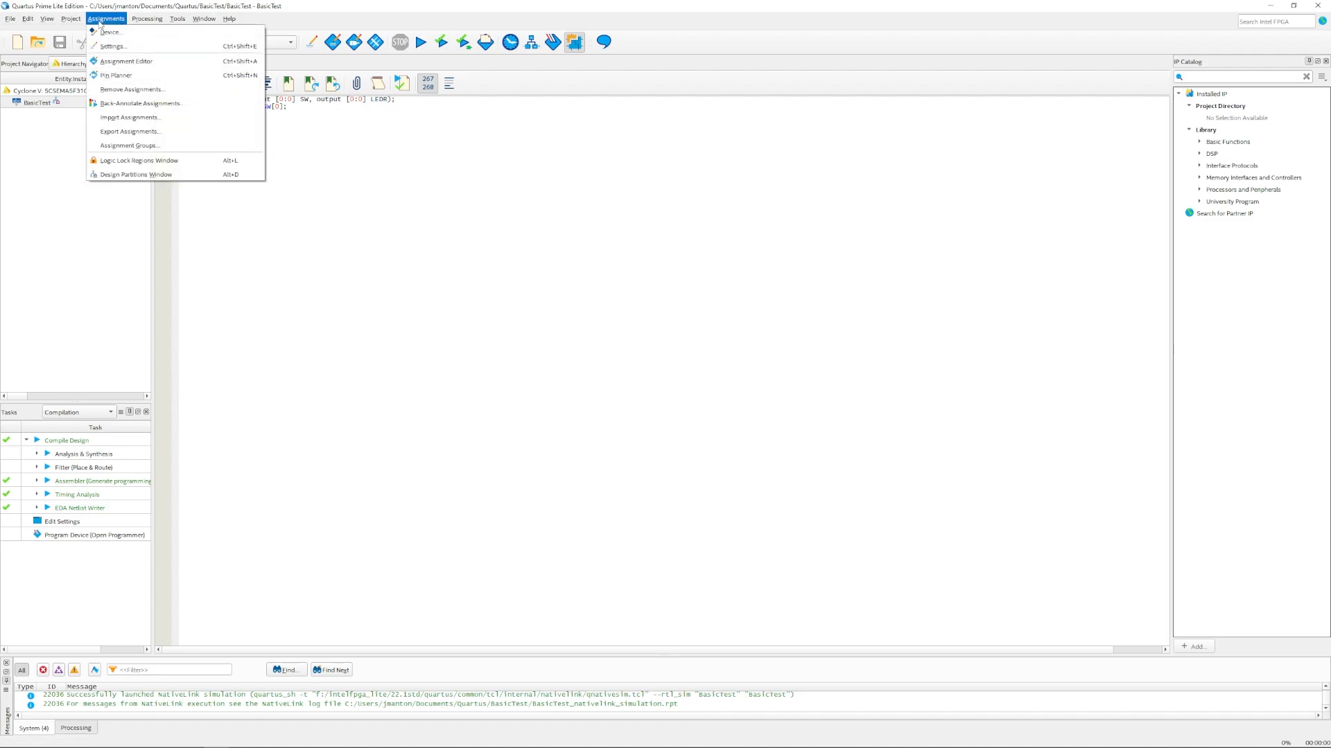
{"action": "left_click", "coordinate": [116, 75]}
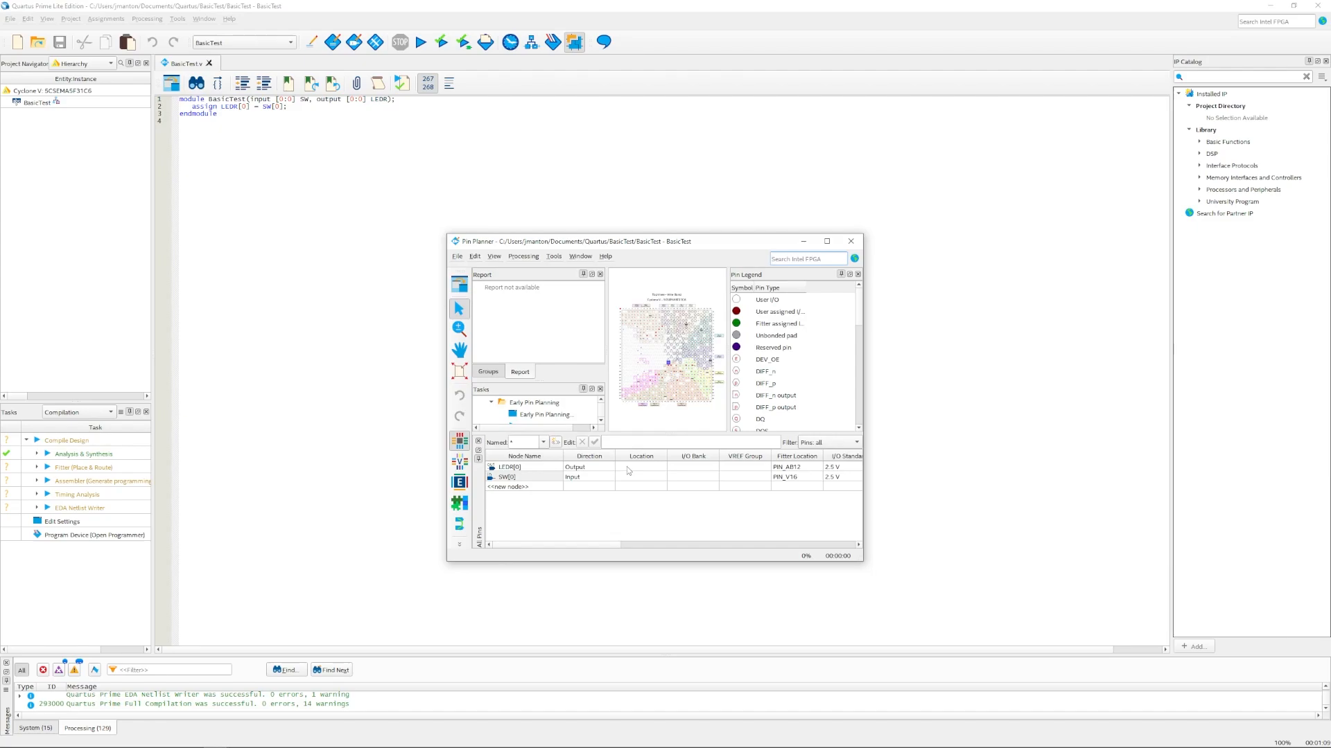
{"action": "left_click", "coordinate": [627, 467]}
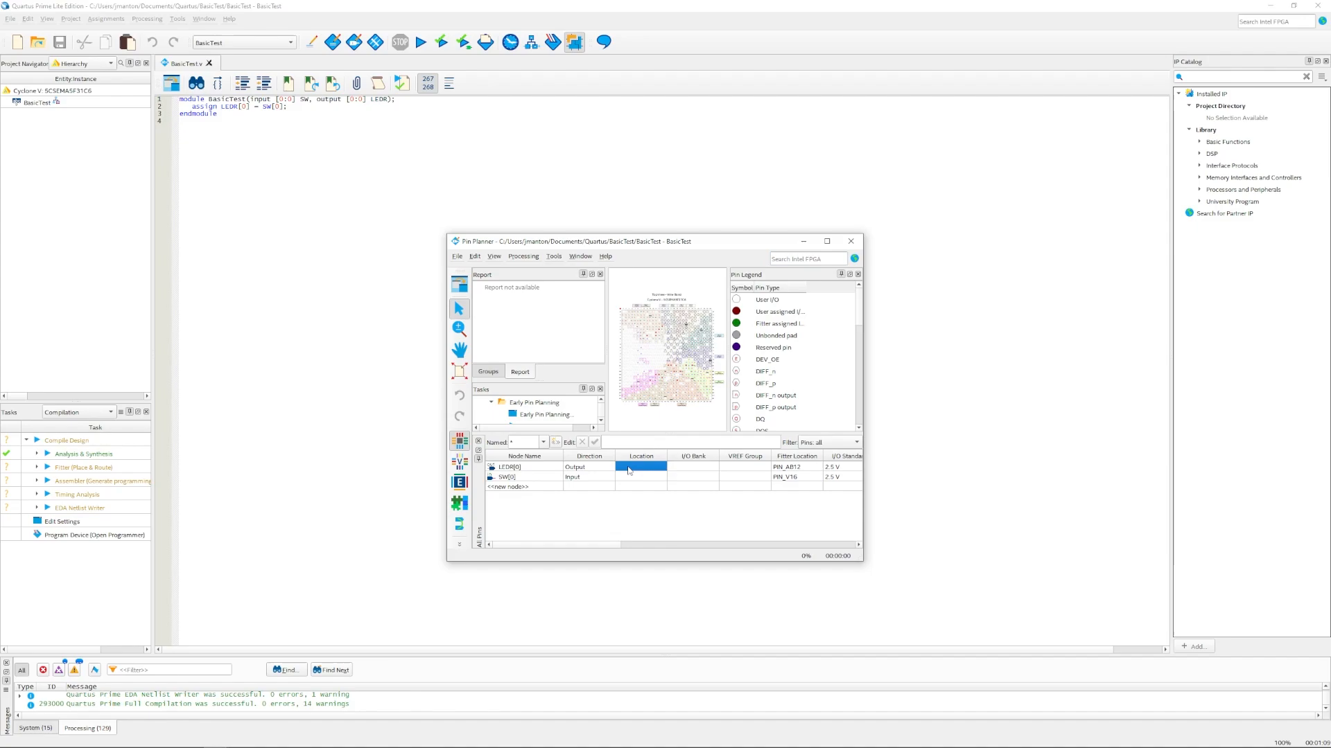
{"action": "left_click", "coordinate": [629, 470]}
{"action": "type", "text": "PIN_V16"}
{"action": "key", "text": "Return"}
Step: Set SW[0]'s location to PIN_AB12, then run a full compilation with the new pins
{"action": "left_click", "coordinate": [627, 478]}
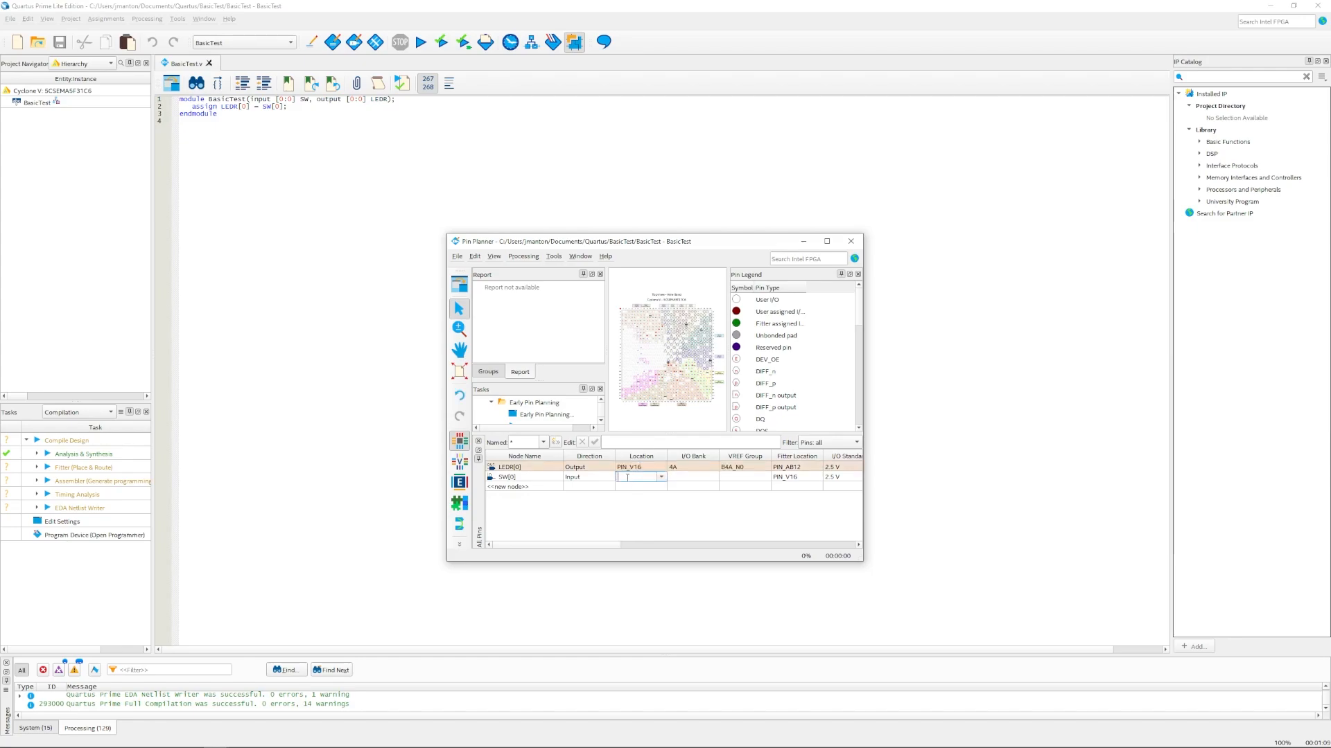
{"action": "type", "text": "PIN_AB12"}
{"action": "key", "text": "Return"}
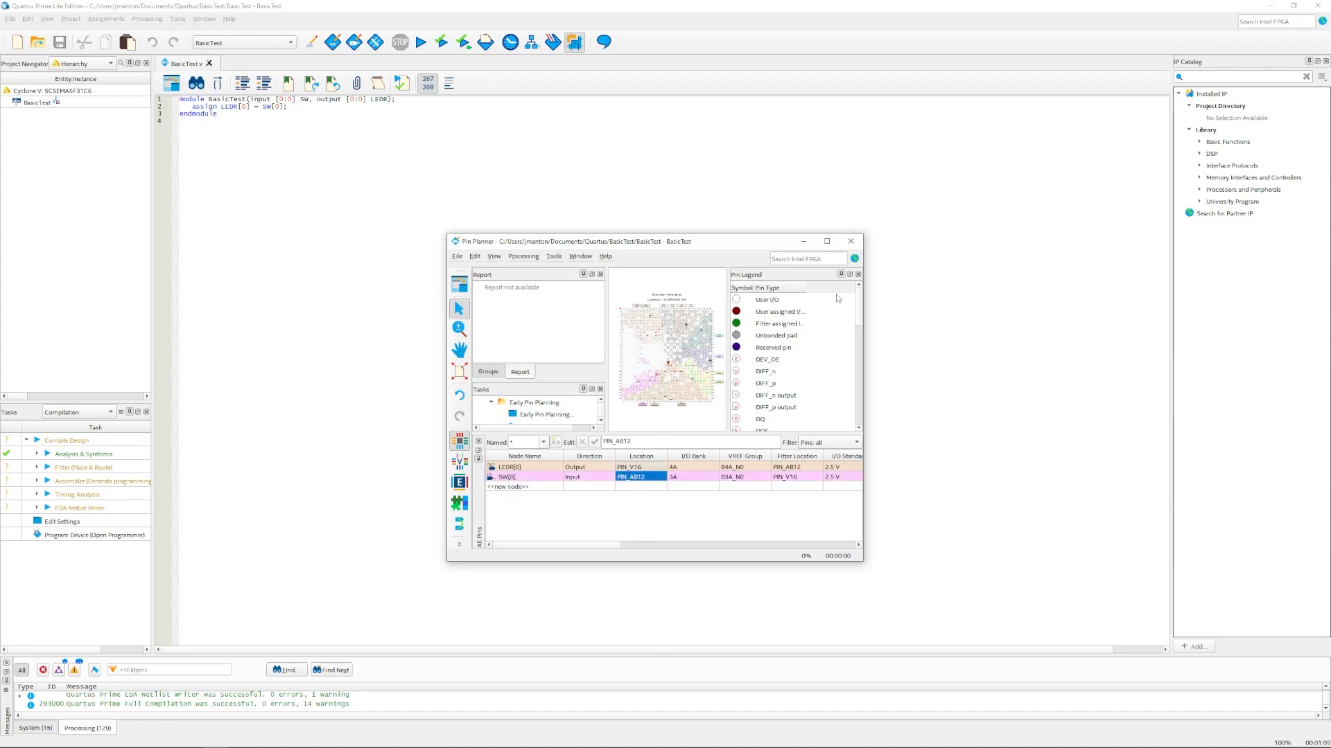
{"action": "left_click", "coordinate": [851, 241]}
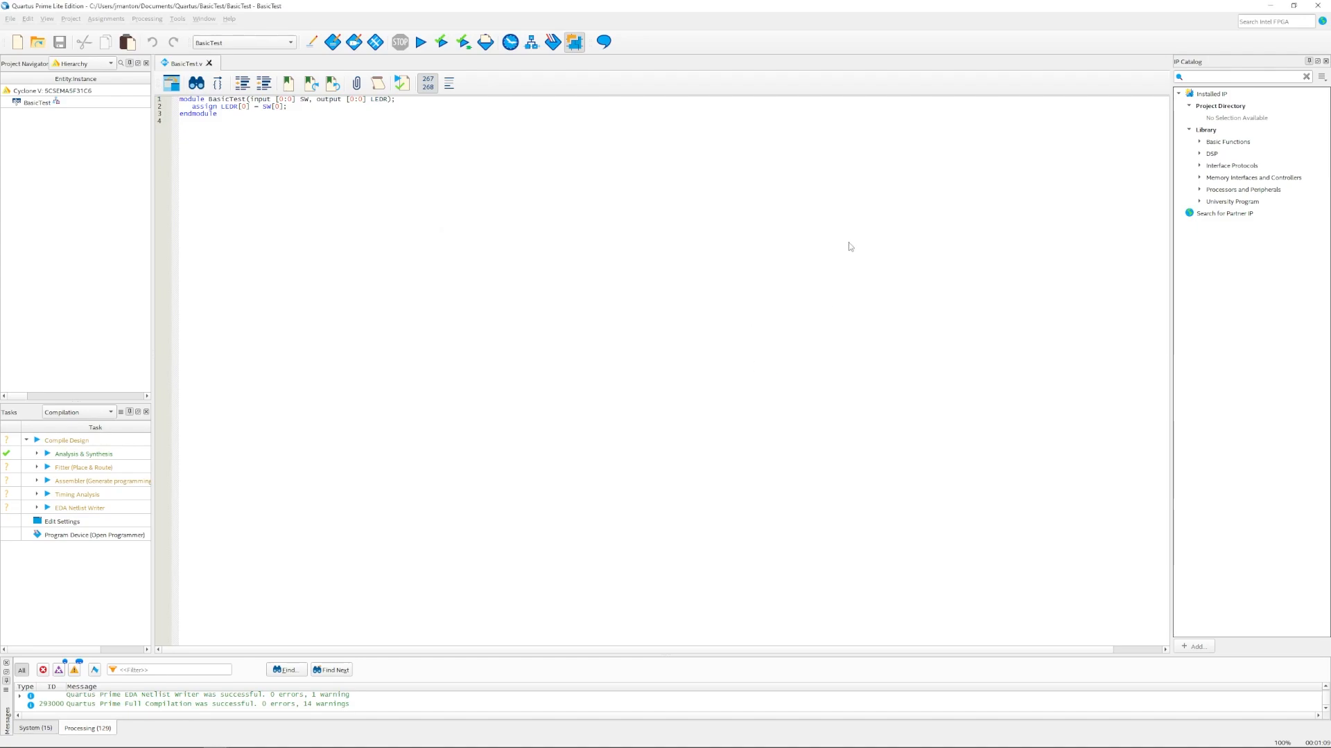
{"action": "left_click", "coordinate": [421, 41]}
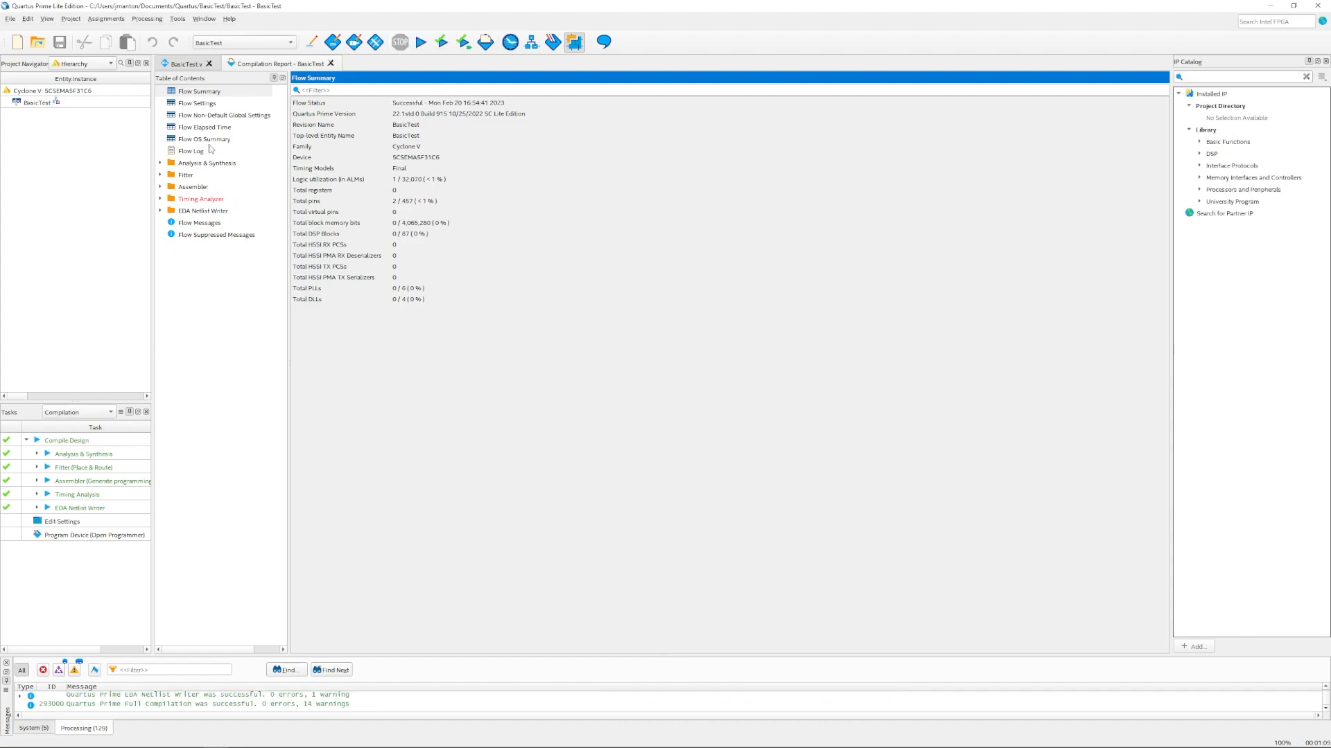
Step: Open the Programmer and select DE-SoC [USB-1] as the programming hardware
{"action": "left_click", "coordinate": [176, 19]}
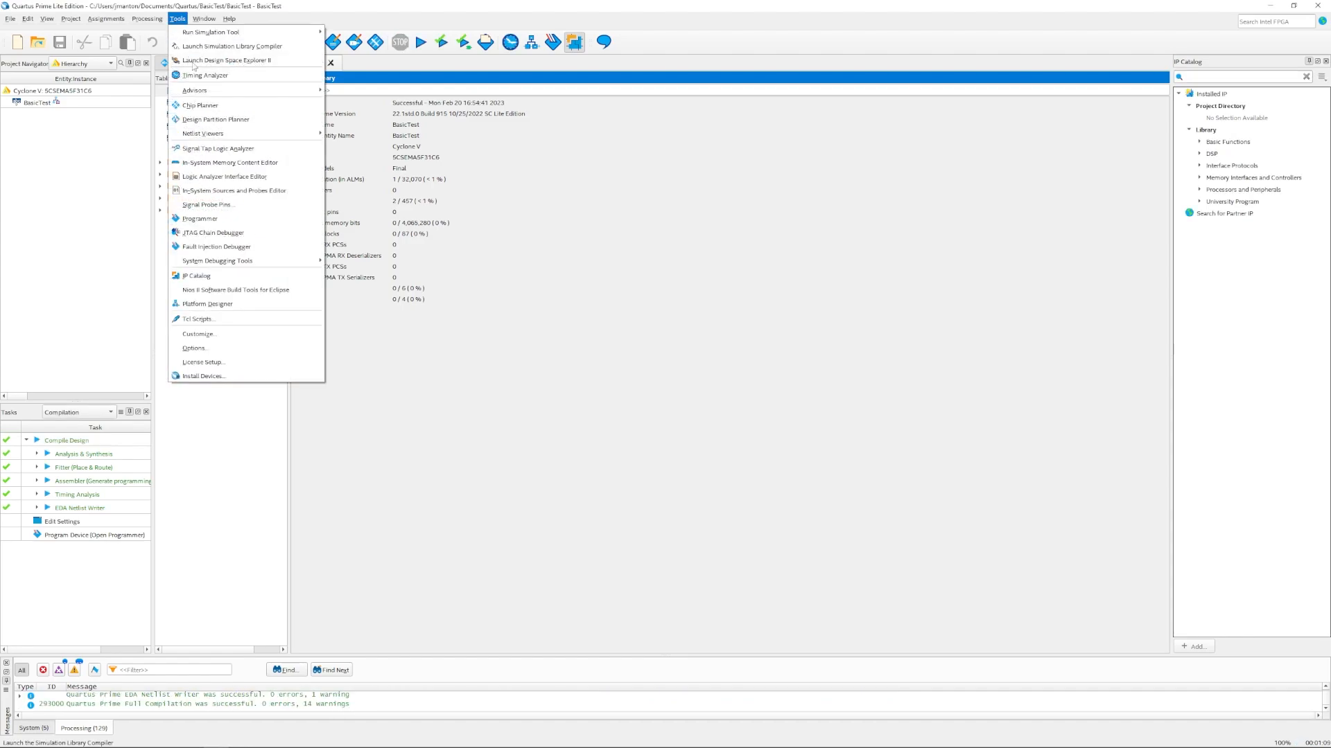
{"action": "left_click", "coordinate": [208, 219]}
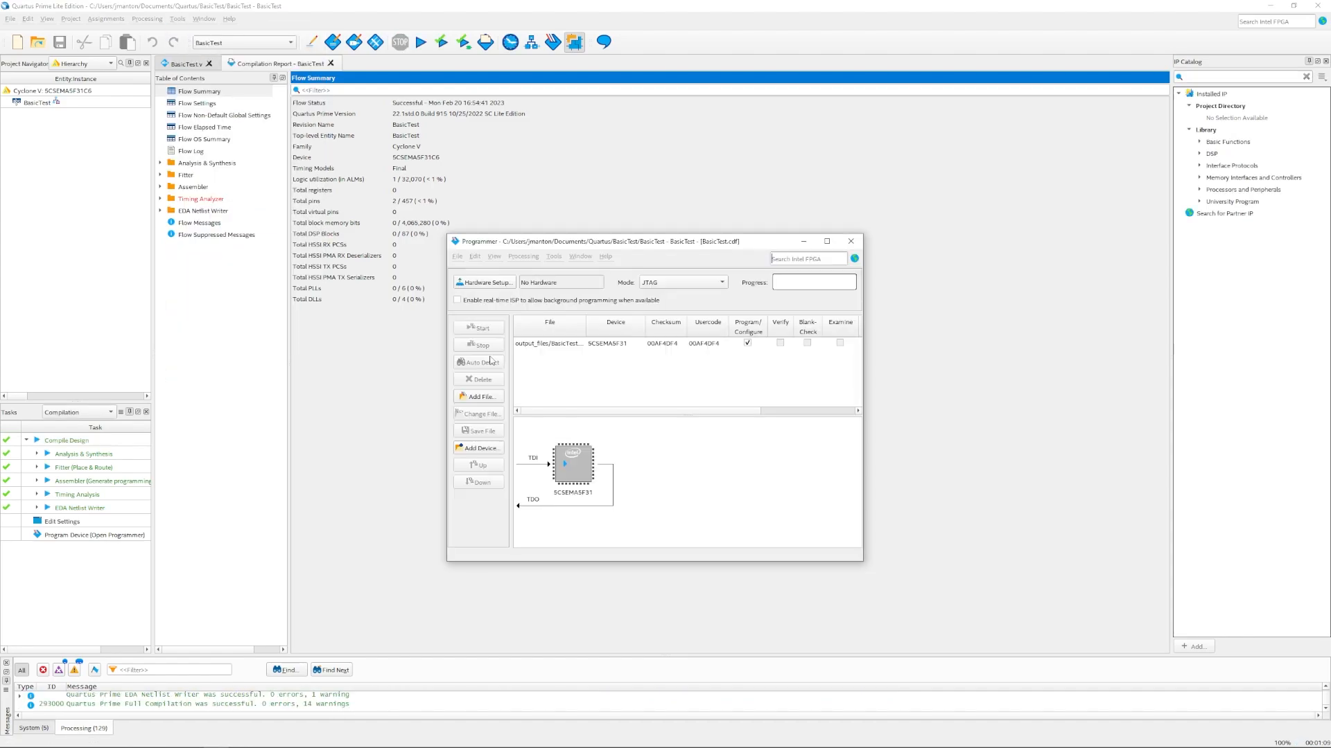
{"action": "left_click", "coordinate": [493, 285]}
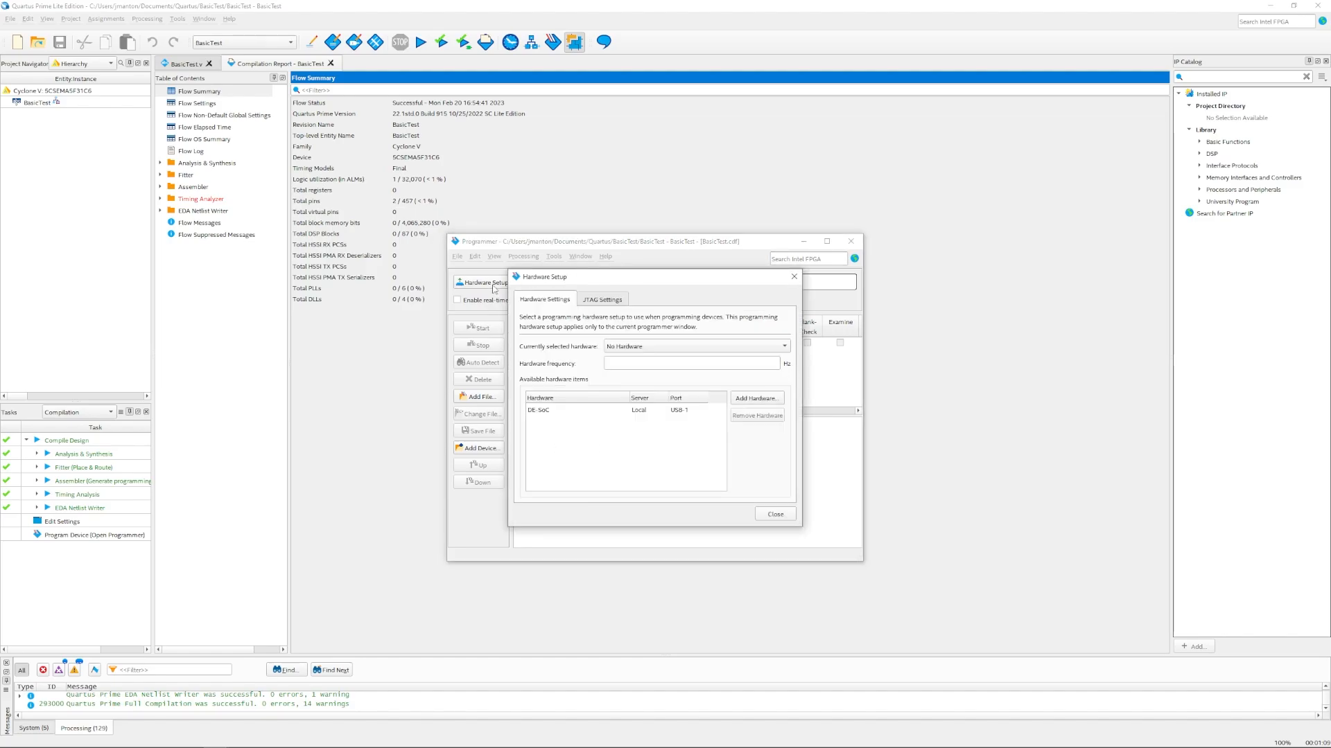
{"action": "left_click", "coordinate": [650, 347]}
{"action": "left_click", "coordinate": [650, 361]}
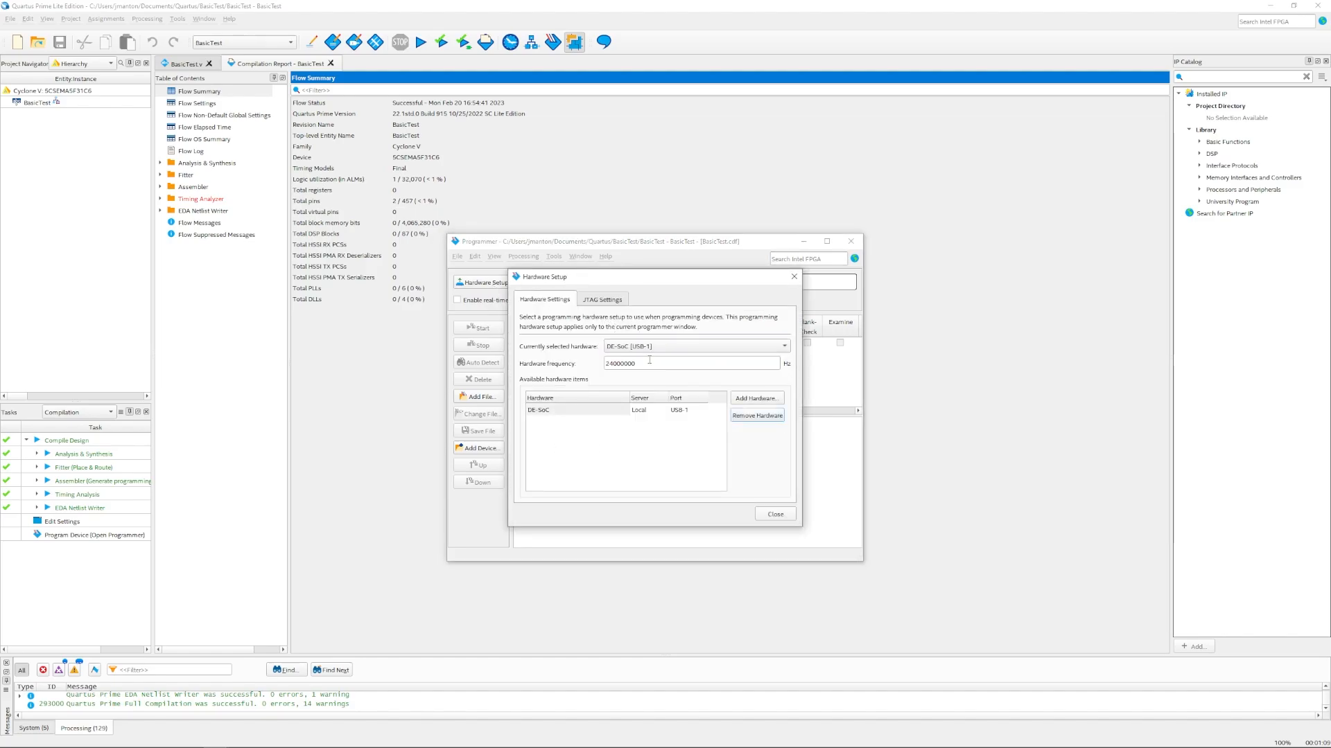
{"action": "left_click", "coordinate": [774, 514]}
Step: Auto-detect the JTAG chain and accept the detected 5CSEMA5F31 FPGA
{"action": "left_click", "coordinate": [478, 362]}
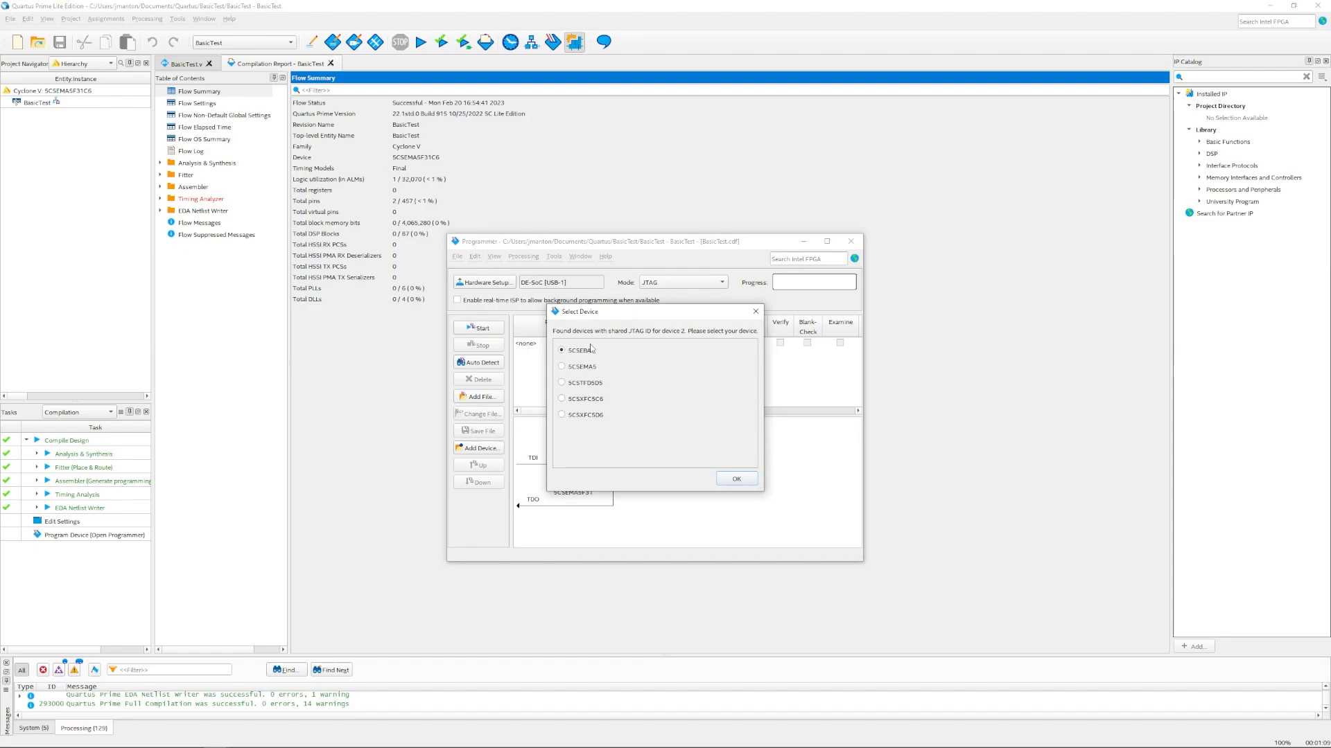
{"action": "left_click", "coordinate": [735, 479]}
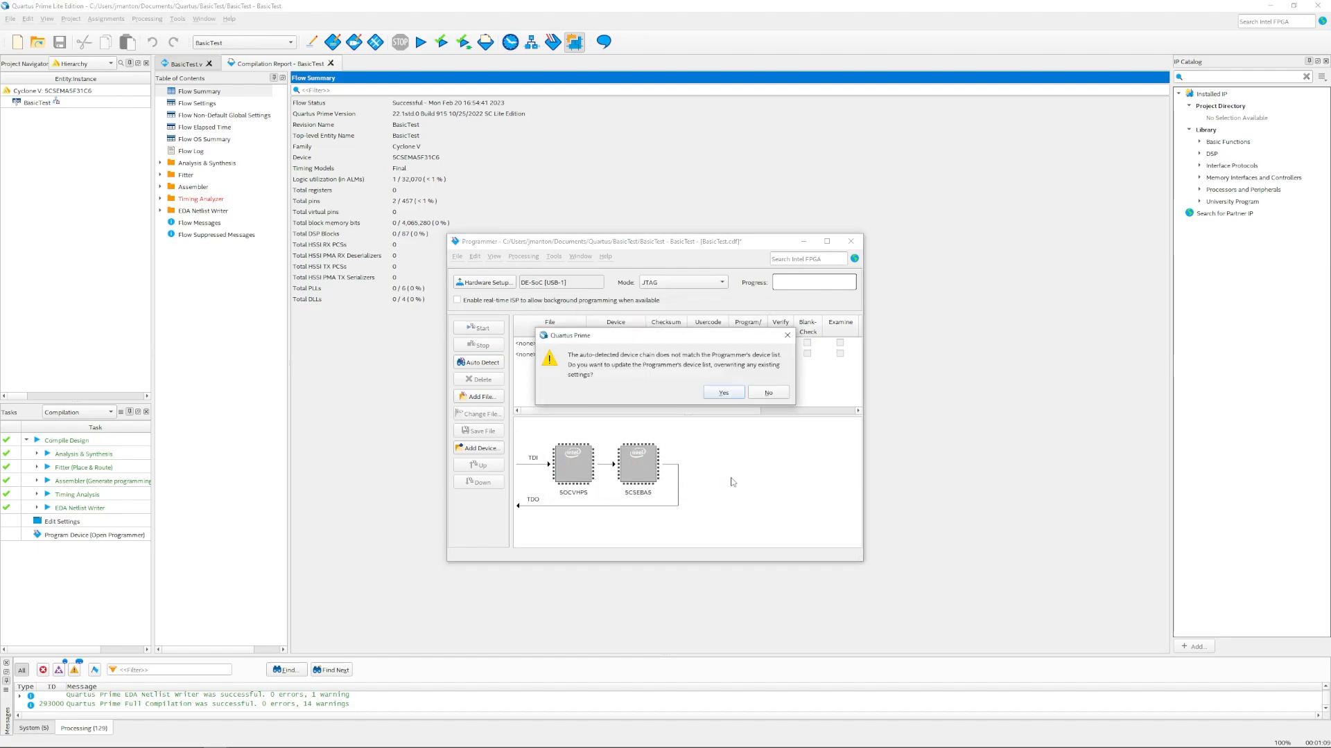
{"action": "left_click", "coordinate": [723, 394]}
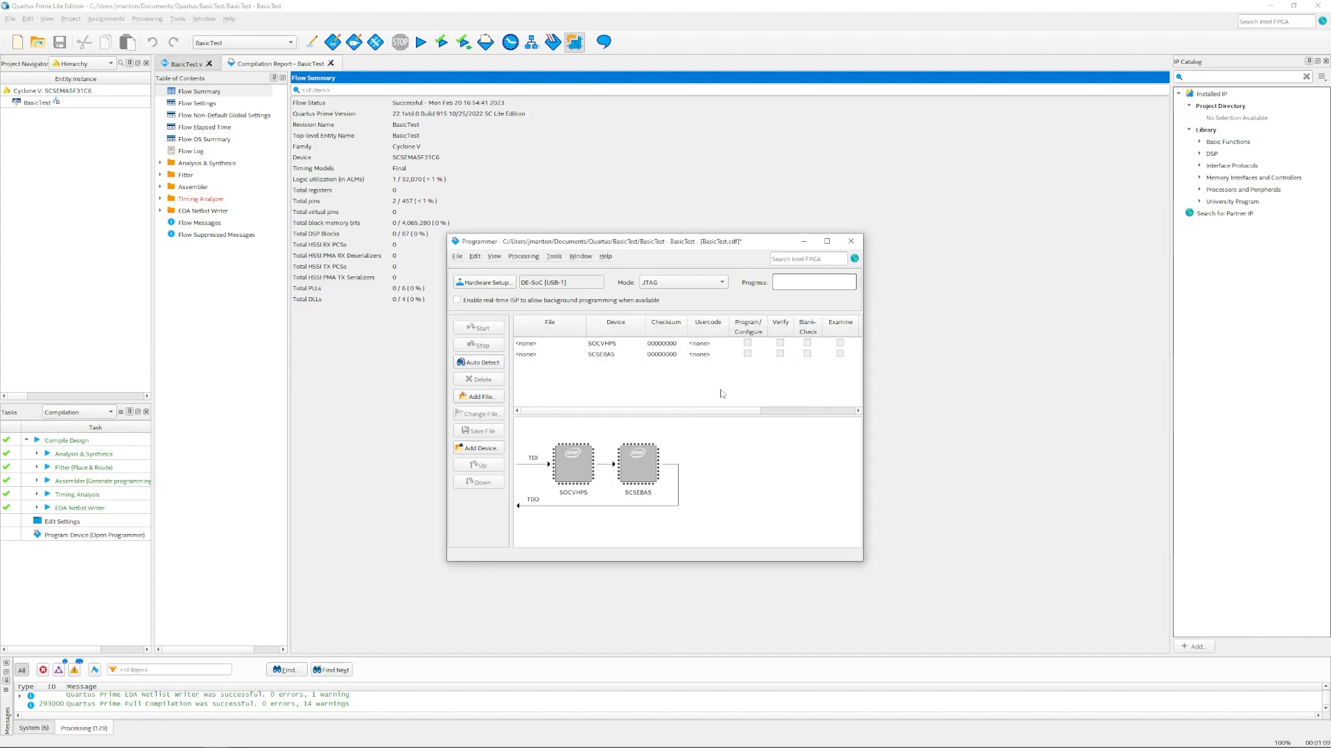
Step: Assign output_files/BasicTest.sof to the FPGA and start programming the board
{"action": "double_click", "coordinate": [525, 355]}
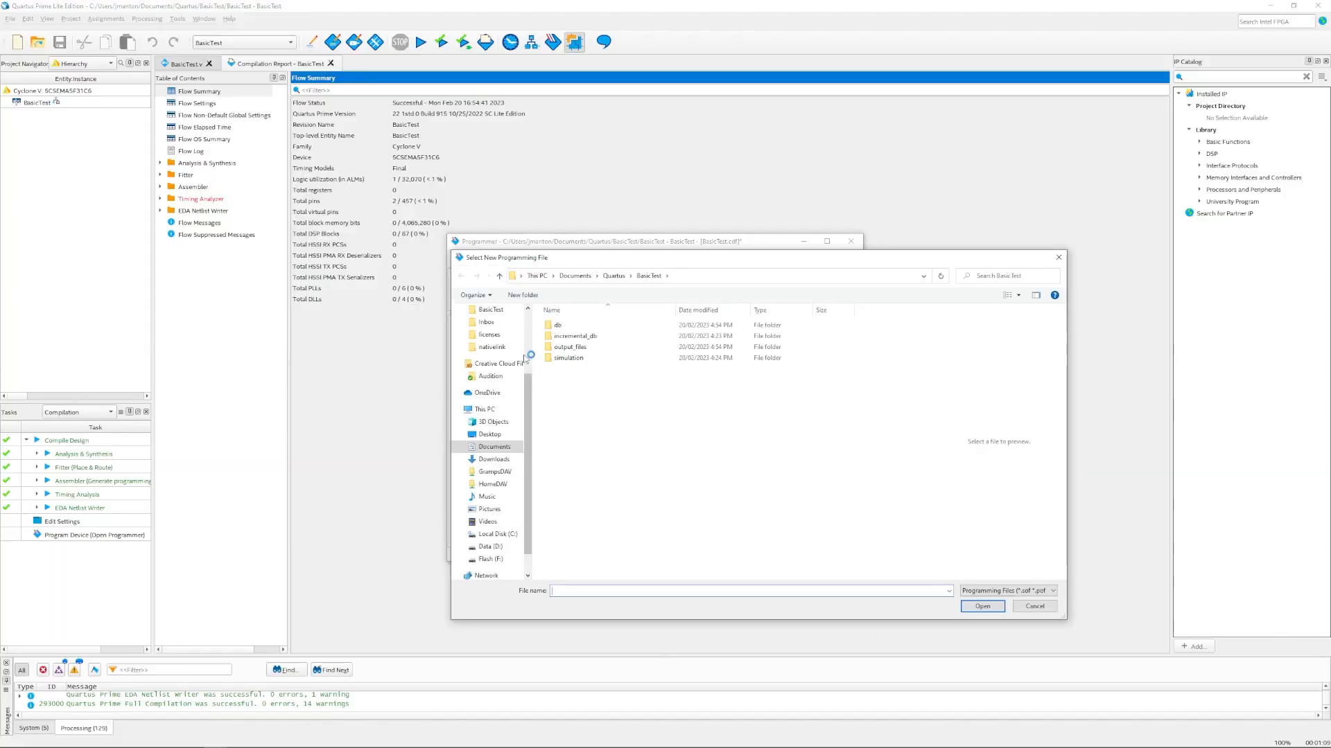
{"action": "double_click", "coordinate": [591, 349]}
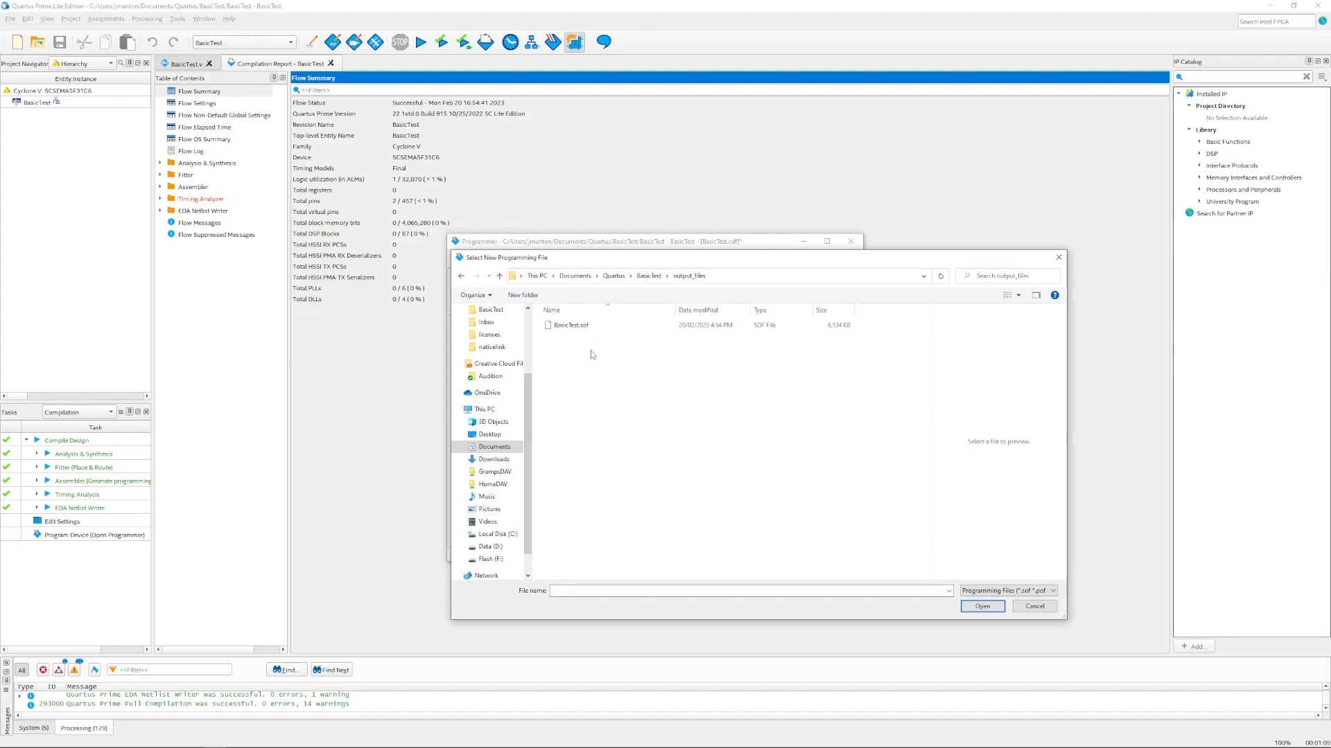
{"action": "double_click", "coordinate": [584, 326]}
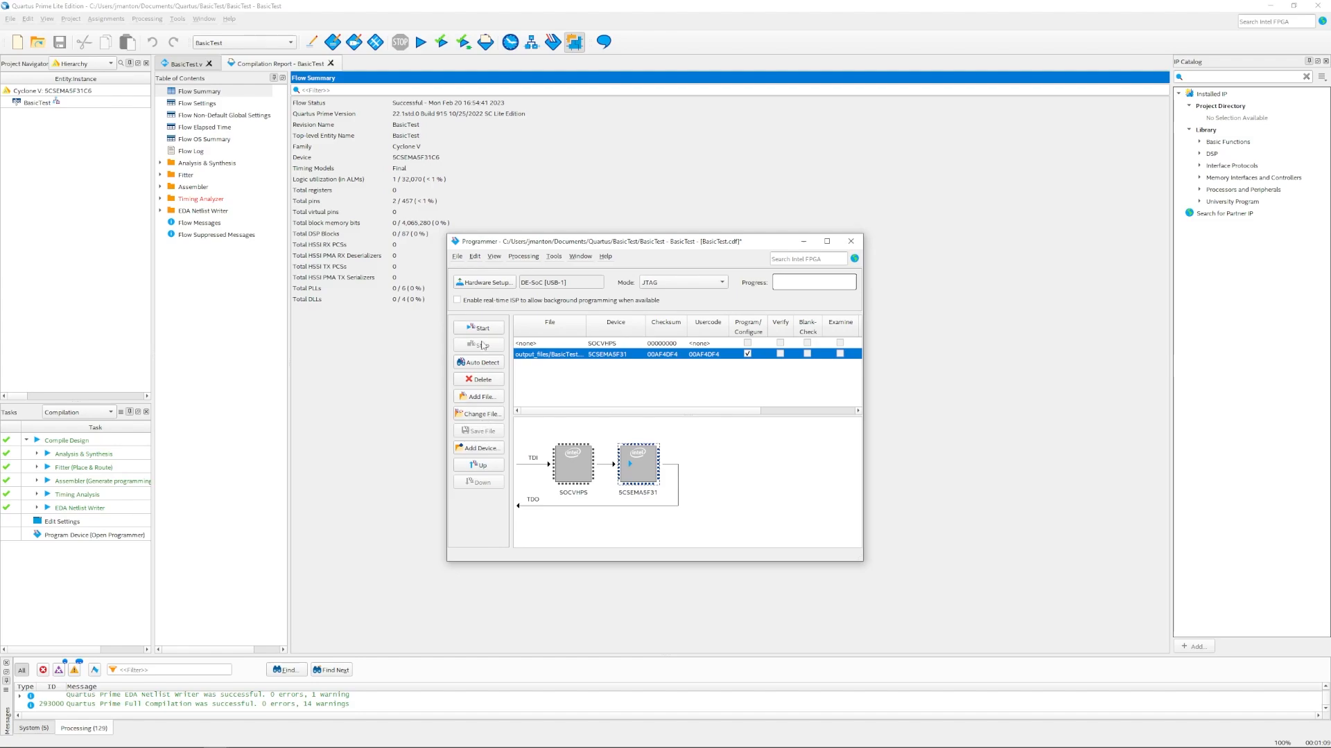
{"action": "left_click", "coordinate": [482, 328]}
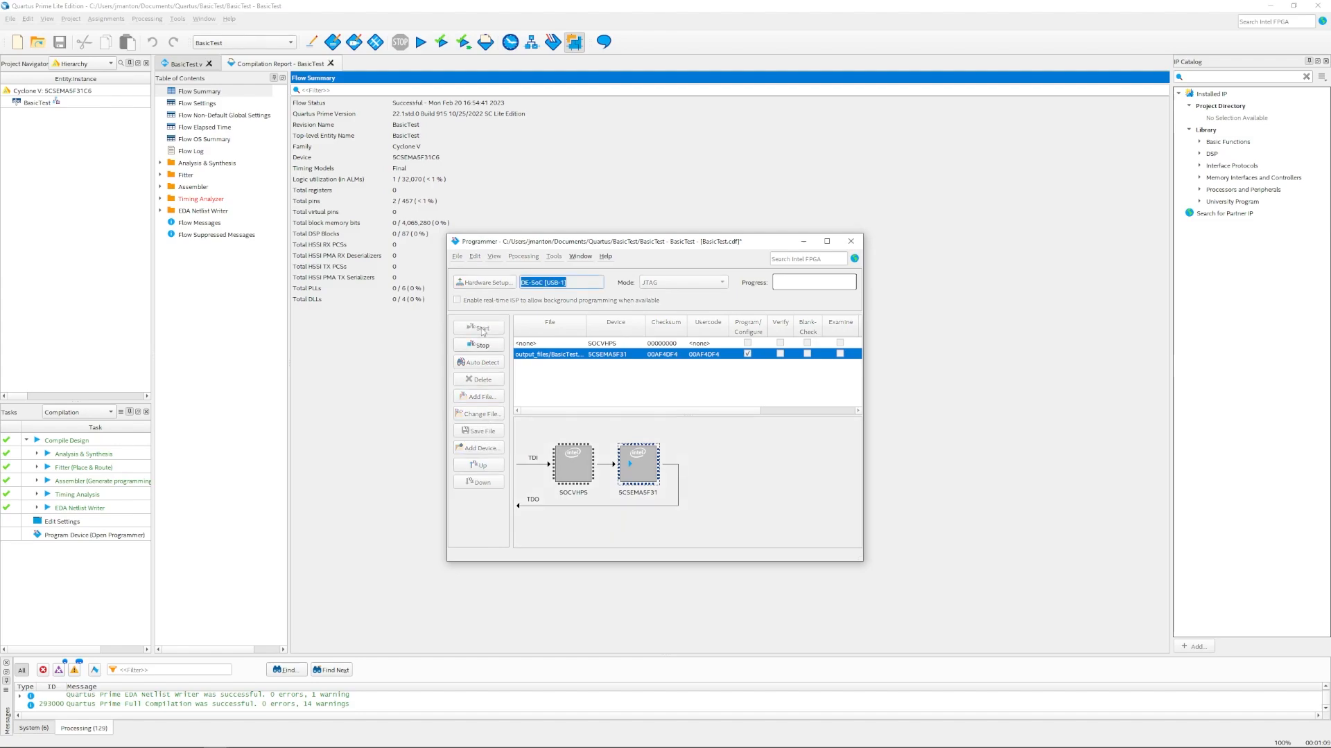